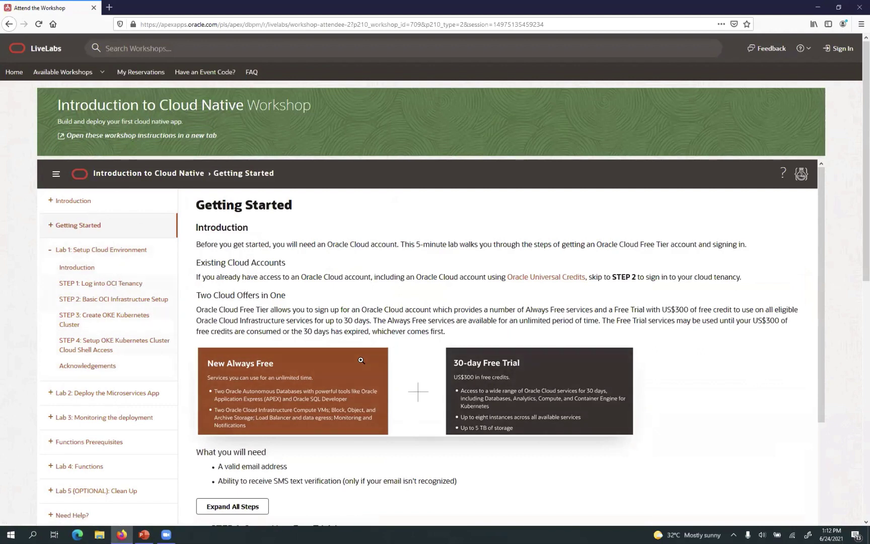
scroll(331, 293, "down", 5)
scroll(345, 314, "up", 2)
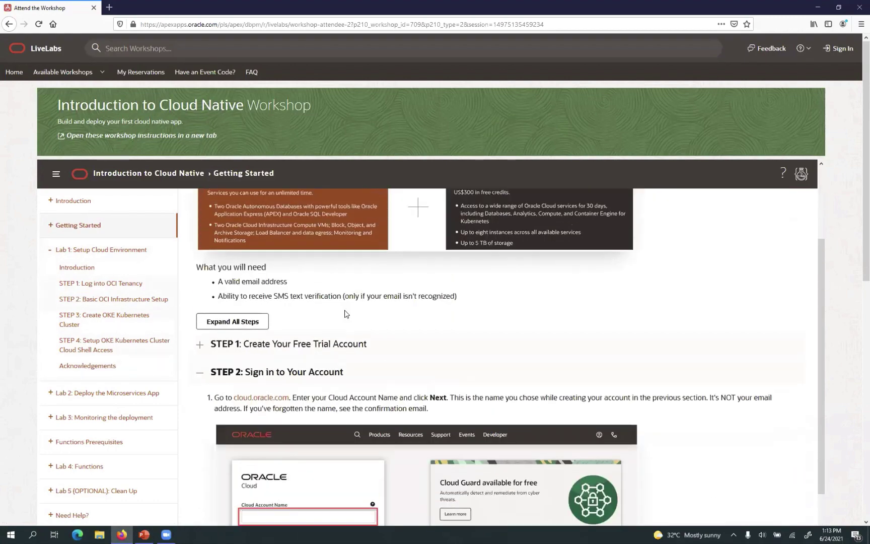
scroll(345, 322, "down", 2)
scroll(346, 321, "down", 1)
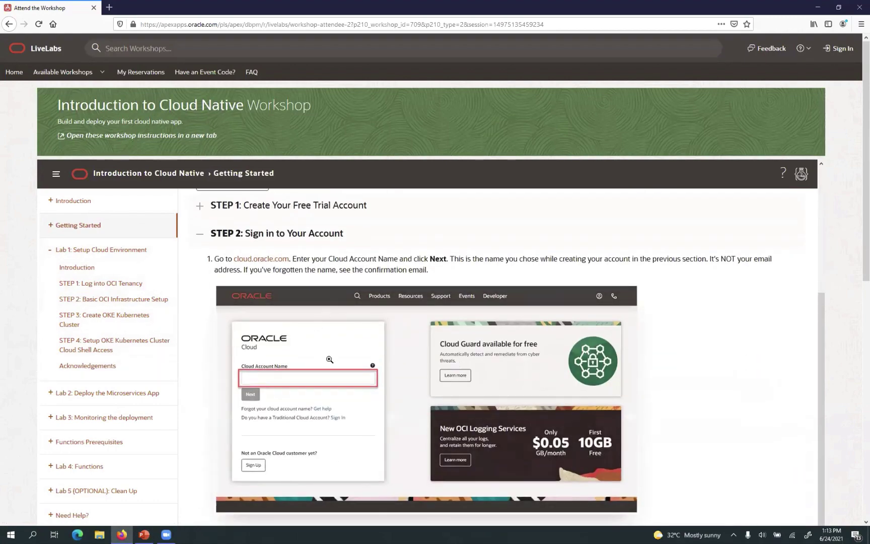
scroll(333, 360, "up", 6)
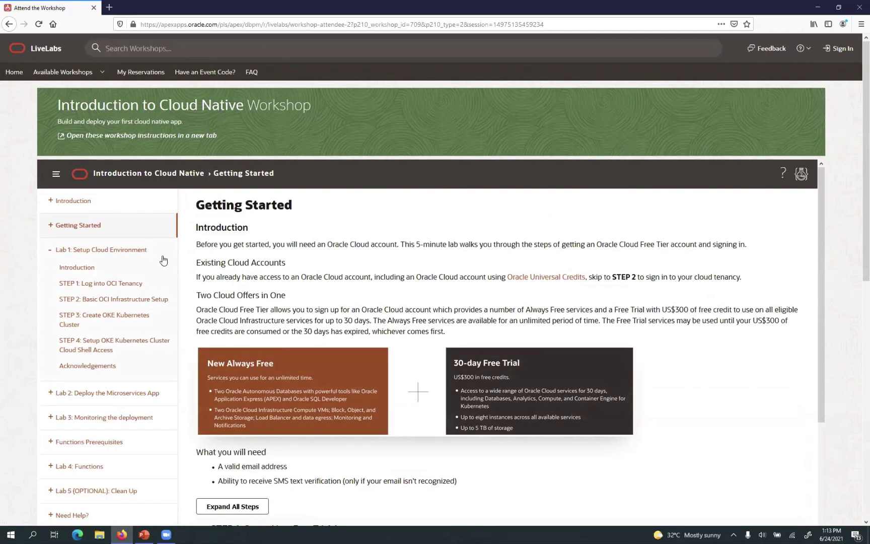
left_click(53, 228)
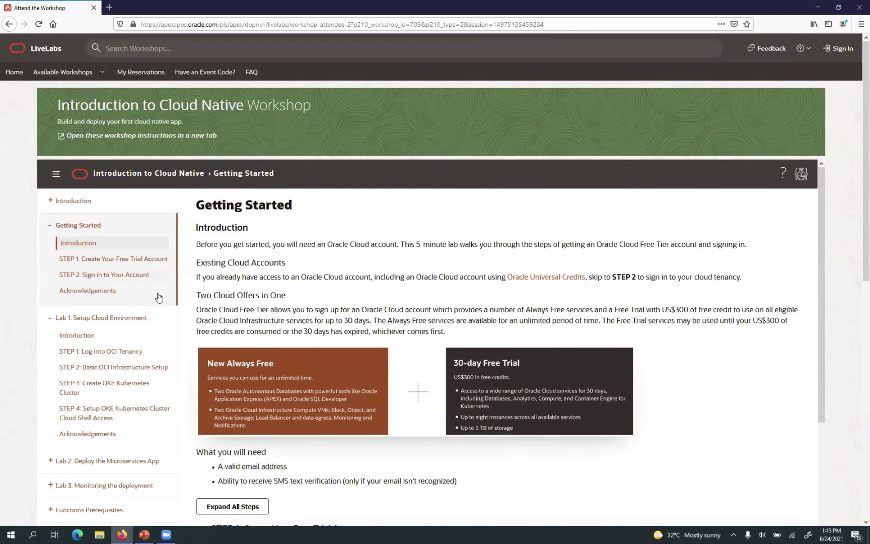
left_click(49, 226)
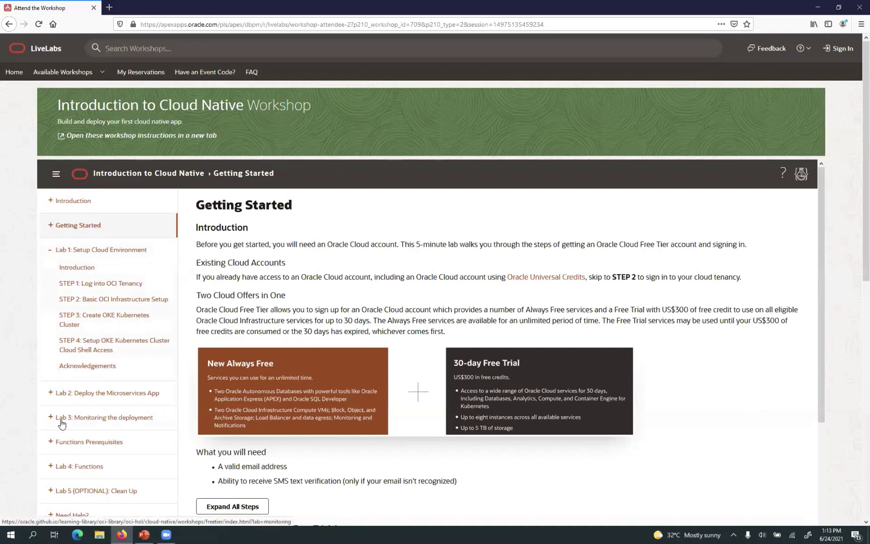
Open the Lab 1: Setup Cloud Environment page and jump to STEP 1: Log into OCI Tenancy.
left_click(99, 251)
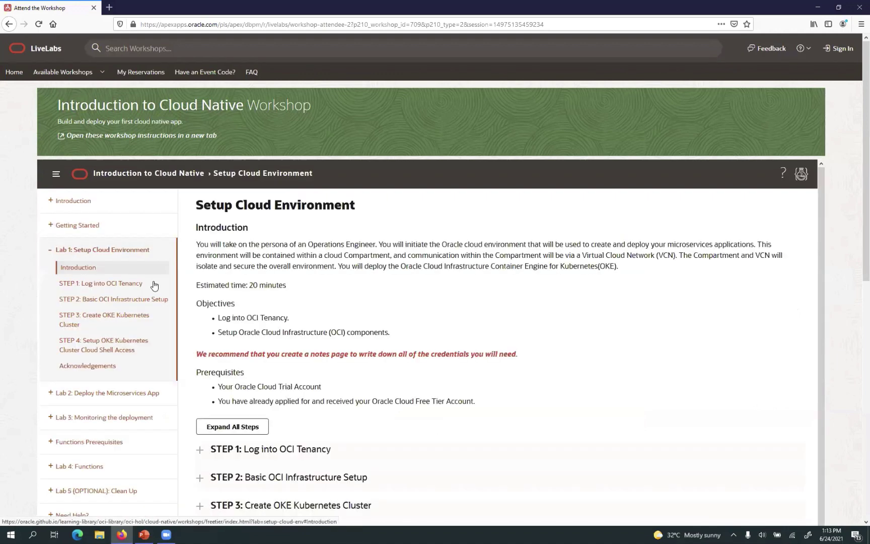
left_click(108, 283)
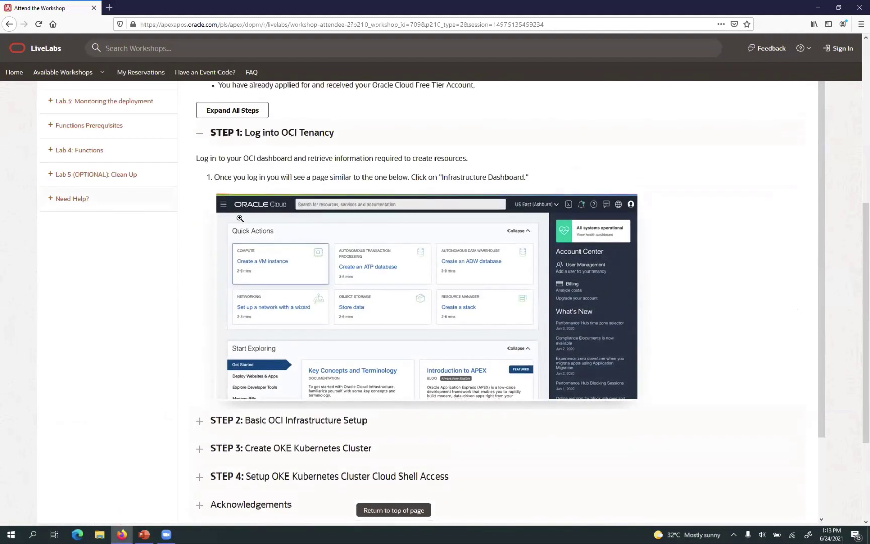
scroll(240, 218, "up", 2)
scroll(265, 251, "up", 5)
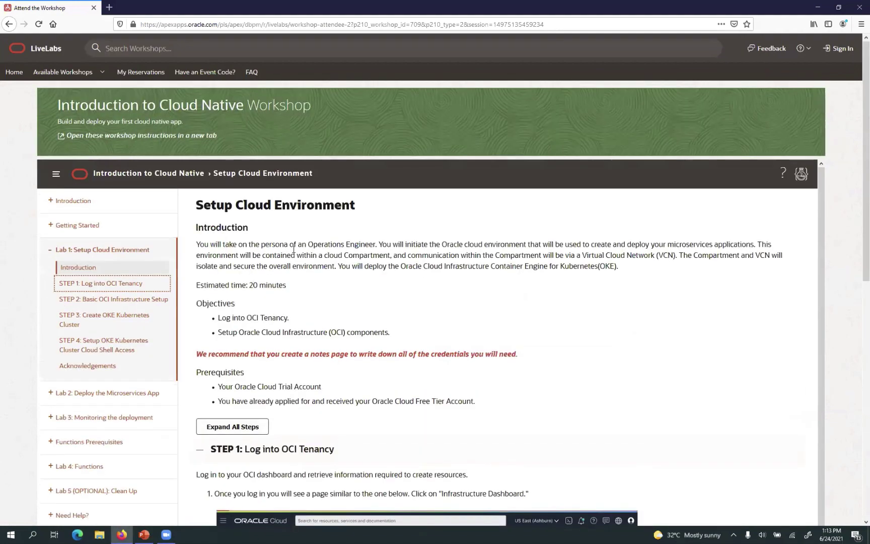
scroll(358, 307, "down", 4)
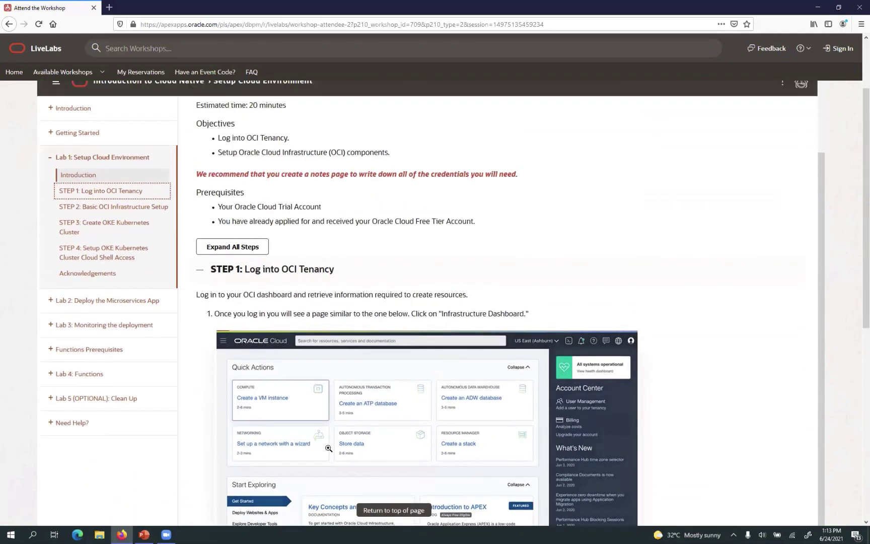
scroll(481, 355, "down", 7)
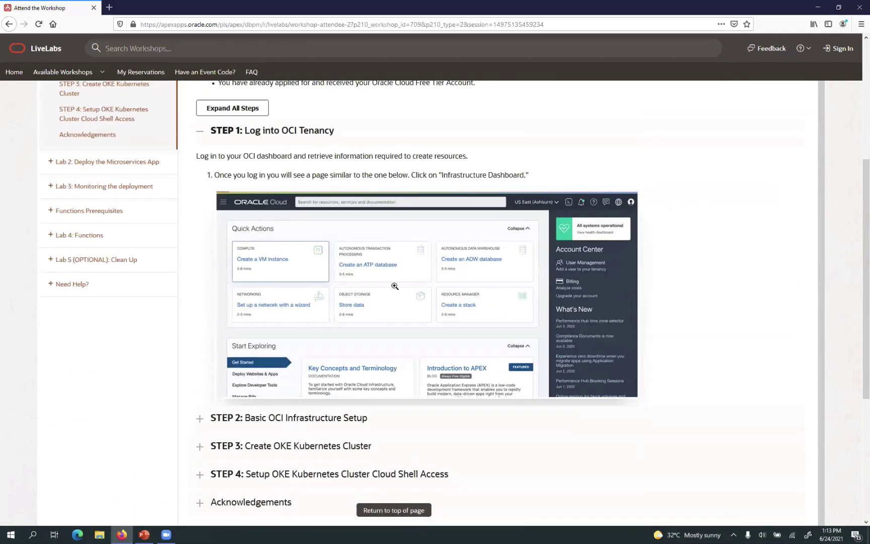
scroll(330, 239, "up", 2)
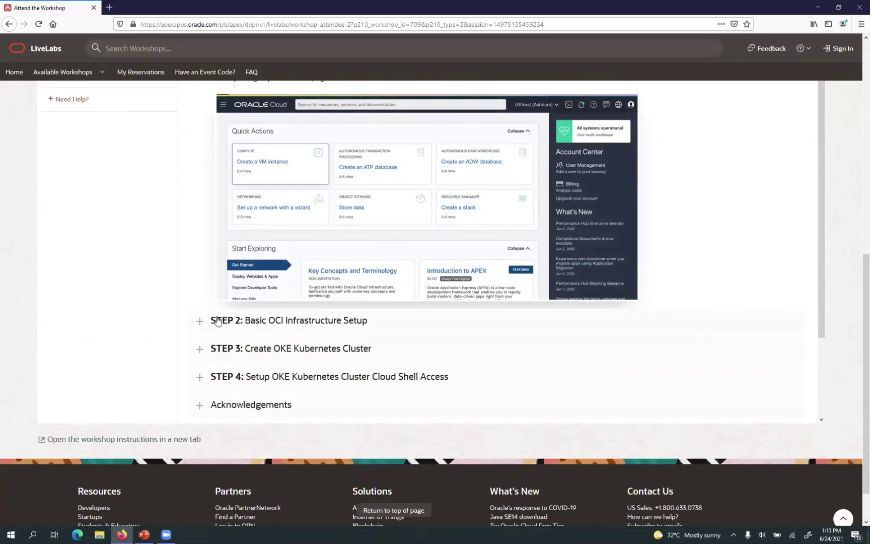
Expand STEP 2 Basic OCI Infrastructure Setup and read through to its end.
left_click(200, 322)
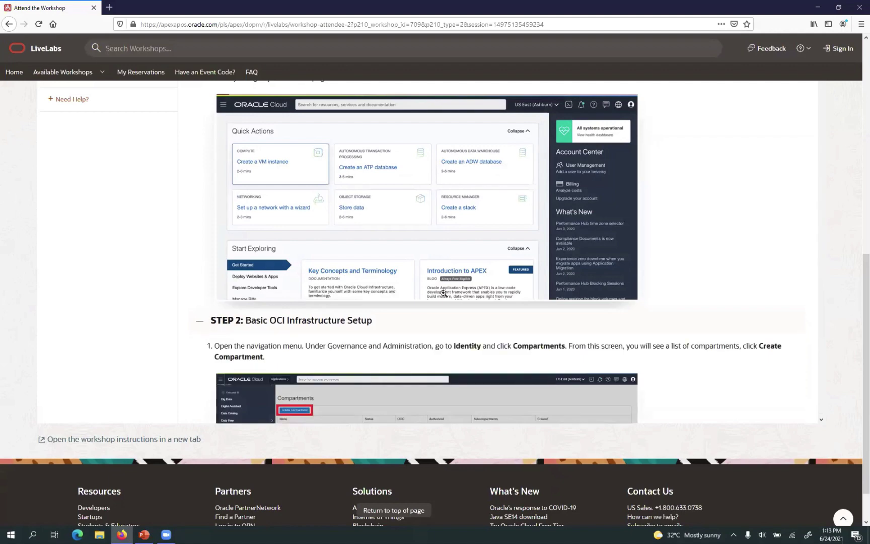
scroll(443, 294, "down", 4)
scroll(351, 308, "down", 3)
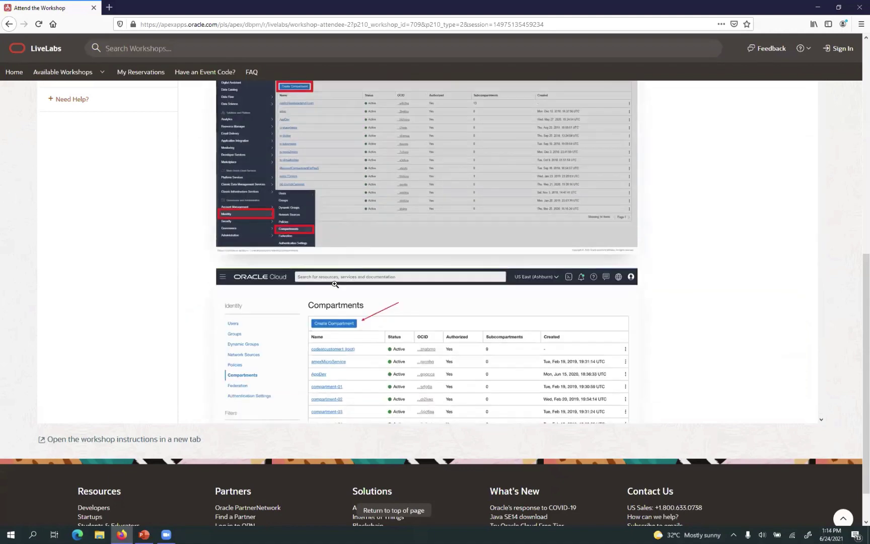
scroll(436, 265, "down", 6)
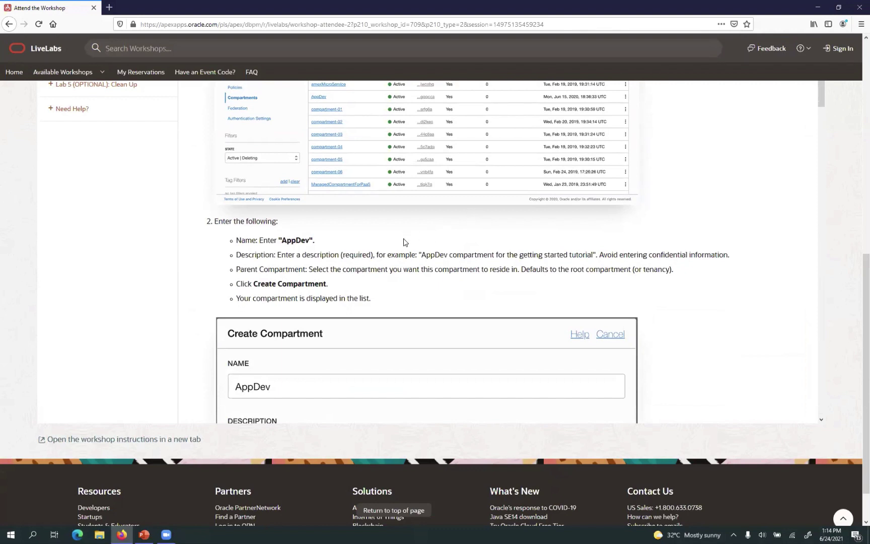
scroll(404, 230, "down", 2)
scroll(404, 230, "up", 8)
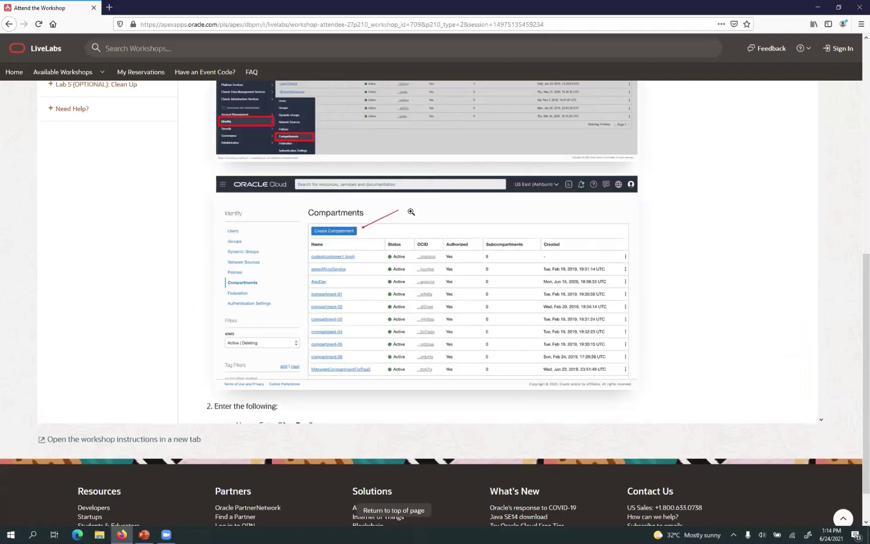
scroll(307, 217, "down", 12)
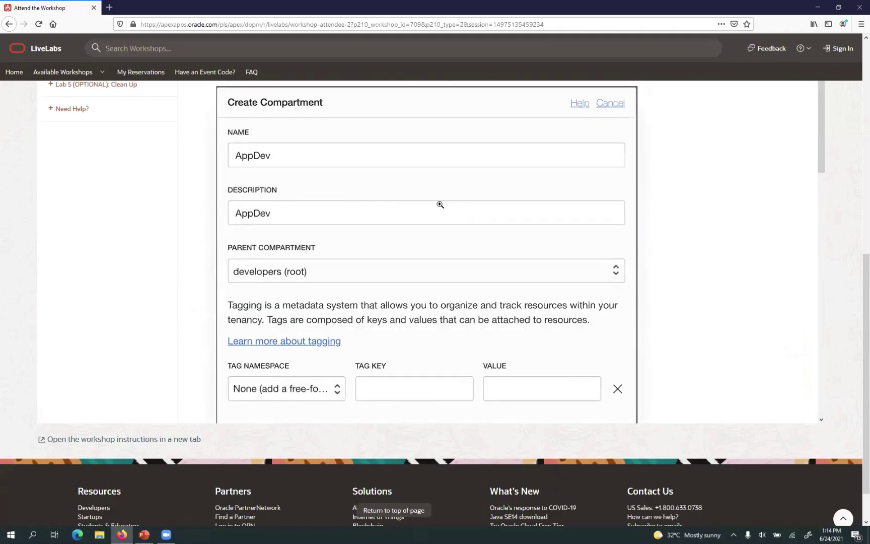
scroll(433, 229, "down", 10)
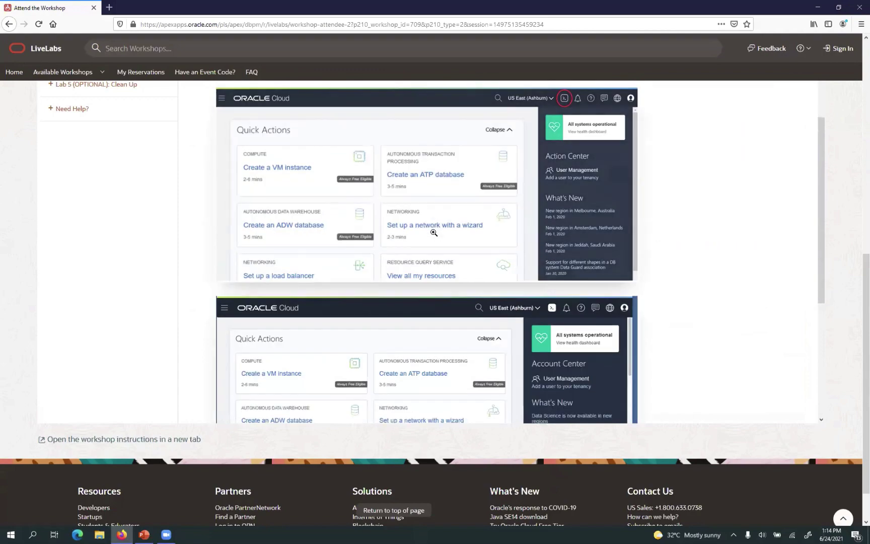
scroll(434, 233, "down", 5)
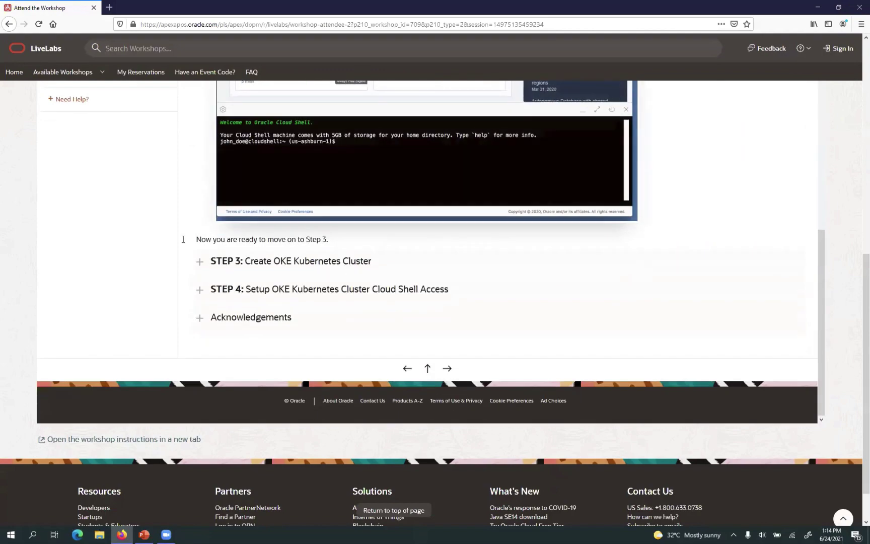
left_click(199, 262)
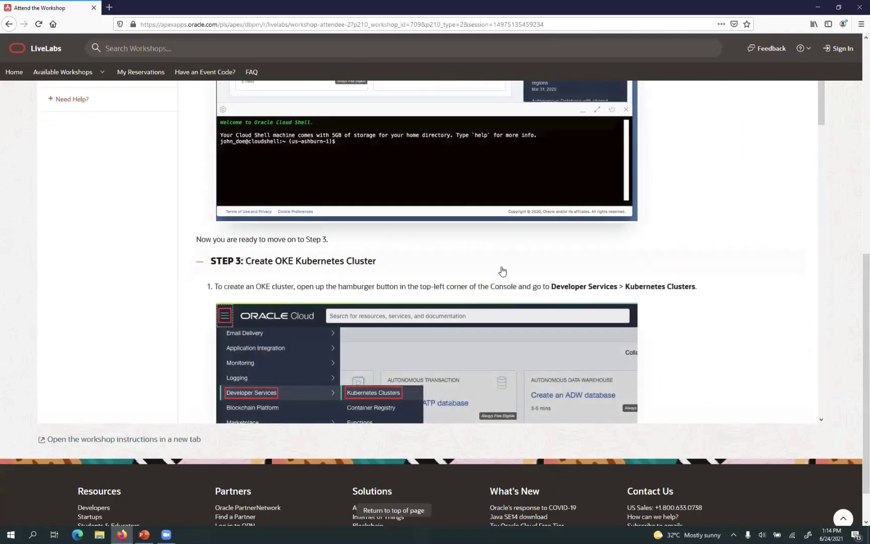
scroll(502, 272, "down", 5)
scroll(411, 221, "up", 2)
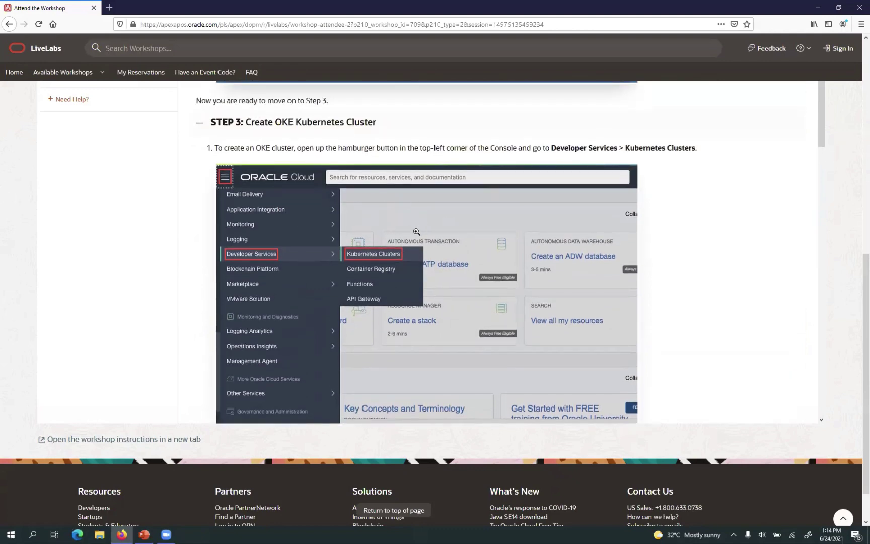
scroll(417, 231, "down", 10)
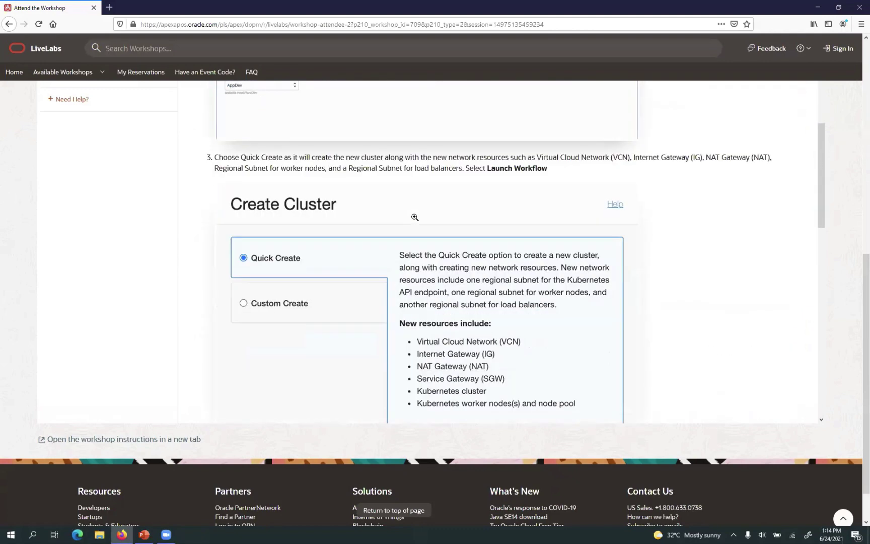
scroll(415, 217, "down", 12)
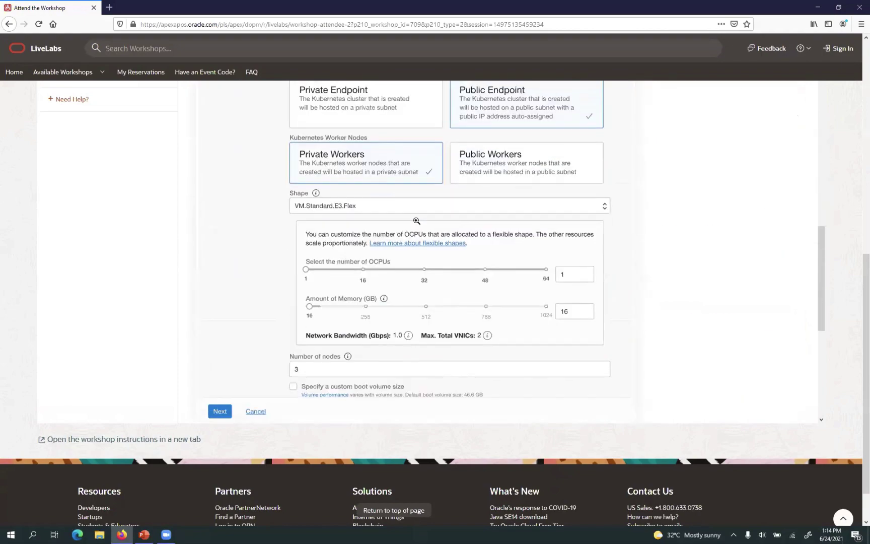
scroll(417, 220, "down", 5)
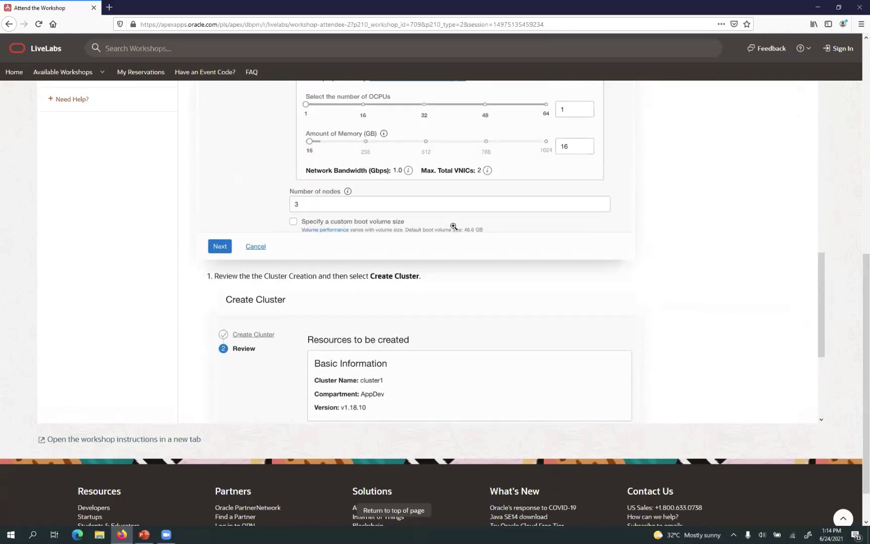
scroll(453, 227, "up", 10)
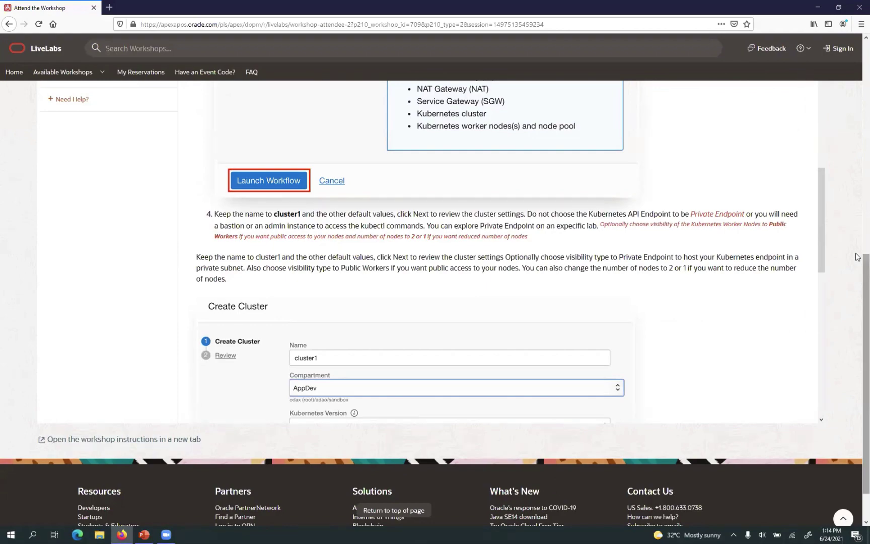
scroll(856, 272, "up", 6)
scroll(608, 321, "up", 1)
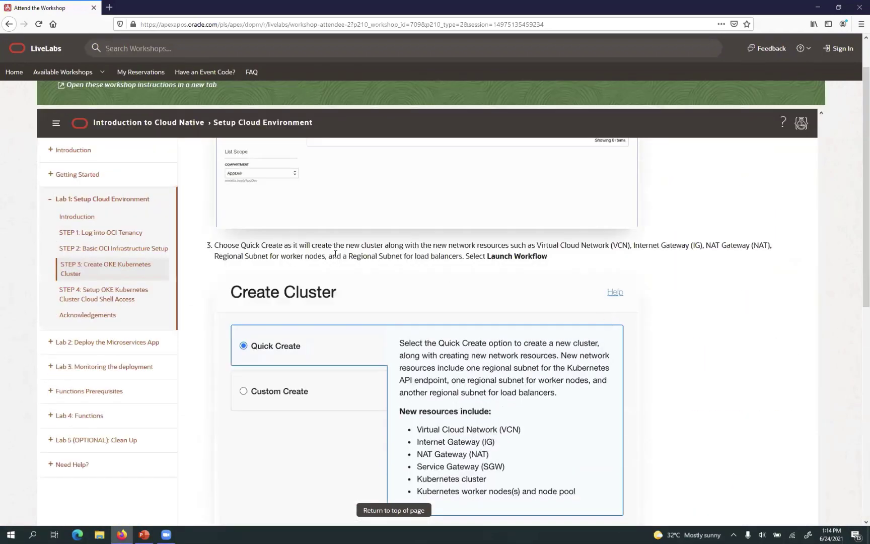
scroll(389, 281, "up", 4)
scroll(389, 282, "up", 3)
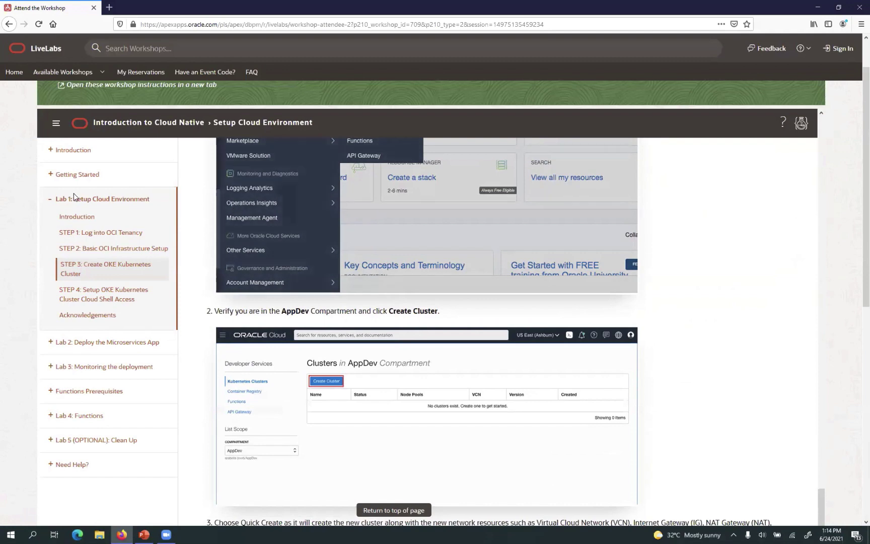
scroll(51, 163, "up", 1)
From Getting Started STEP 2: Sign in to Your Account, open the cloud.oracle.com link in a new tab.
left_click(51, 174)
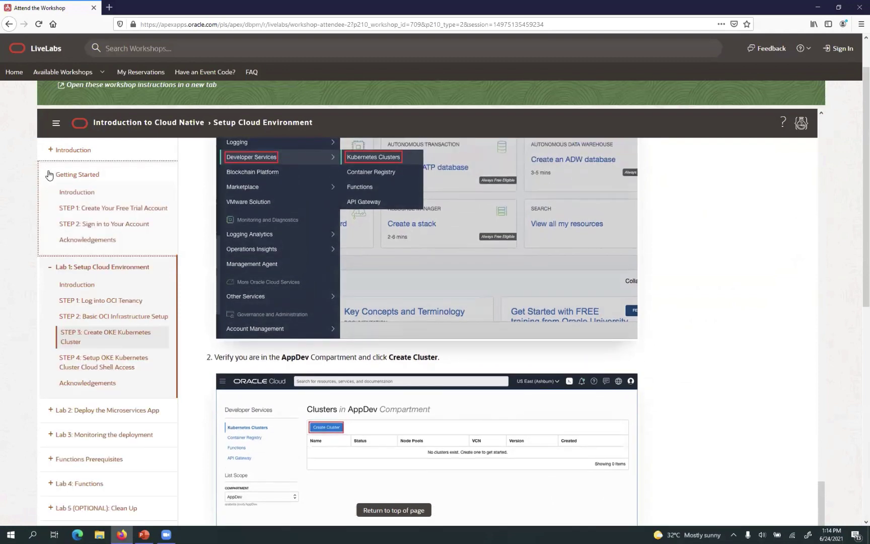
left_click(102, 224)
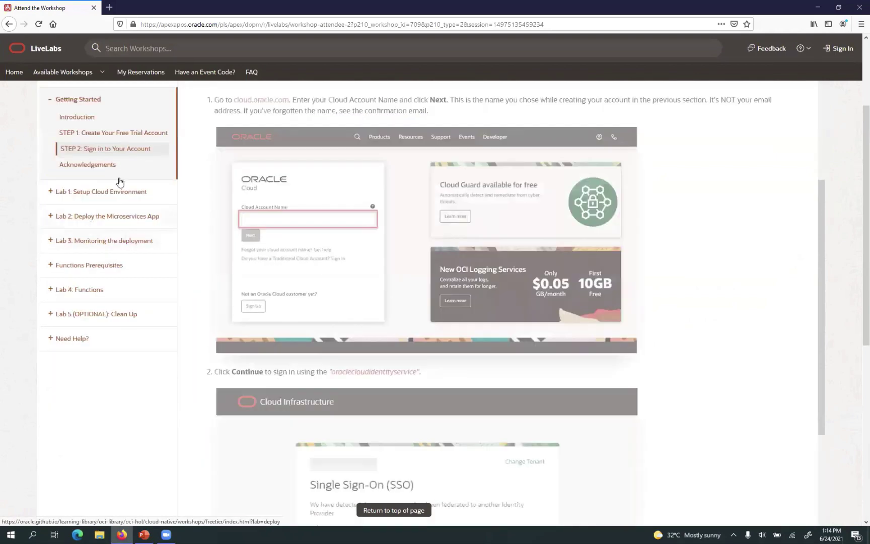
scroll(307, 267, "up", 4)
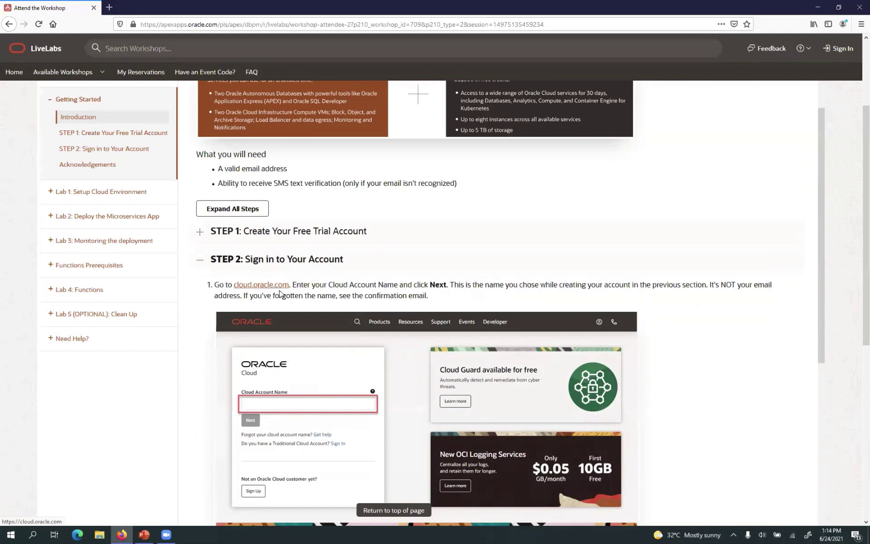
left_click(279, 290)
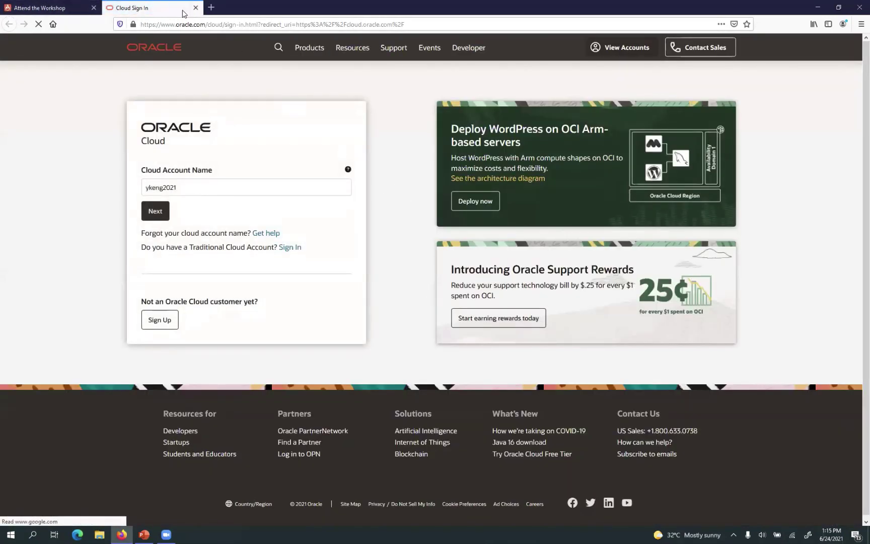
Move the Cloud Sign In tab to its own right-half window with LiveLabs on the left.
left_click_drag(124, 12, 673, 33)
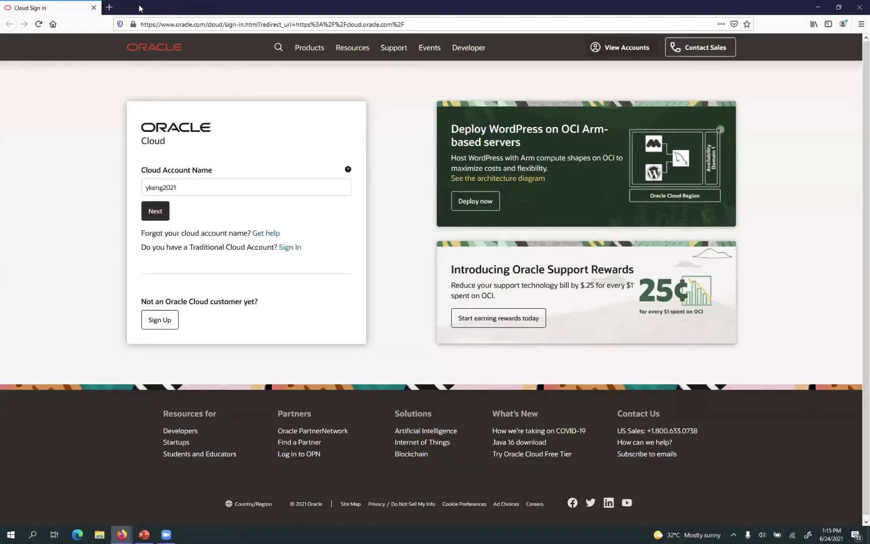
key("super+Right")
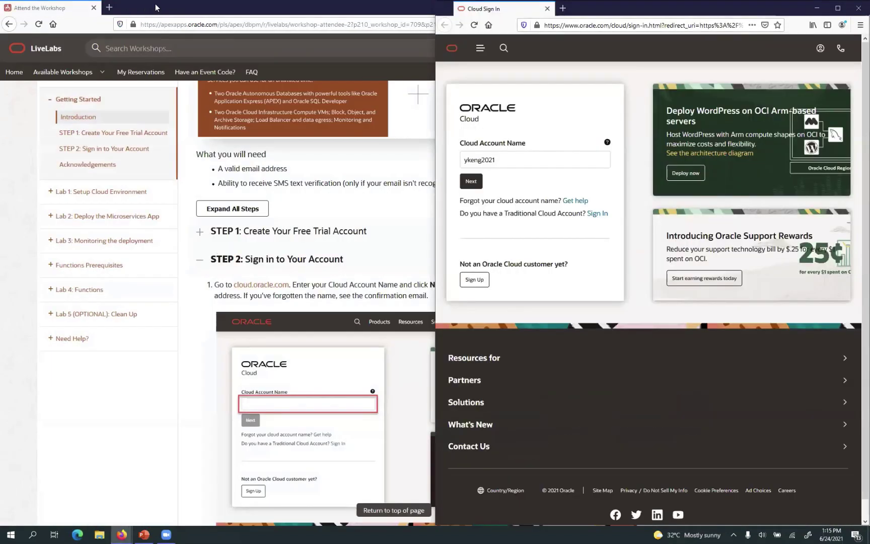
left_click(123, 21)
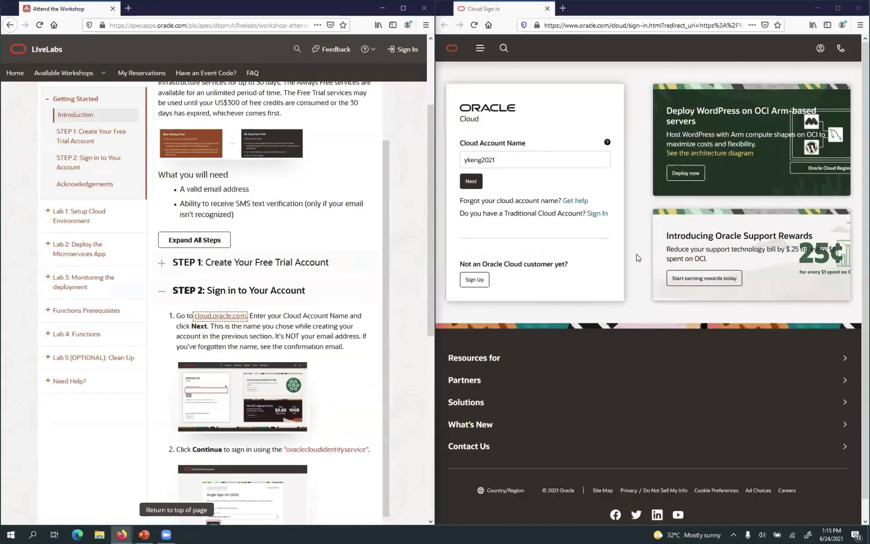
Expand Lab 1 in the workshop sidebar and show STEP 1: Log into OCI Tenancy.
left_click(49, 104)
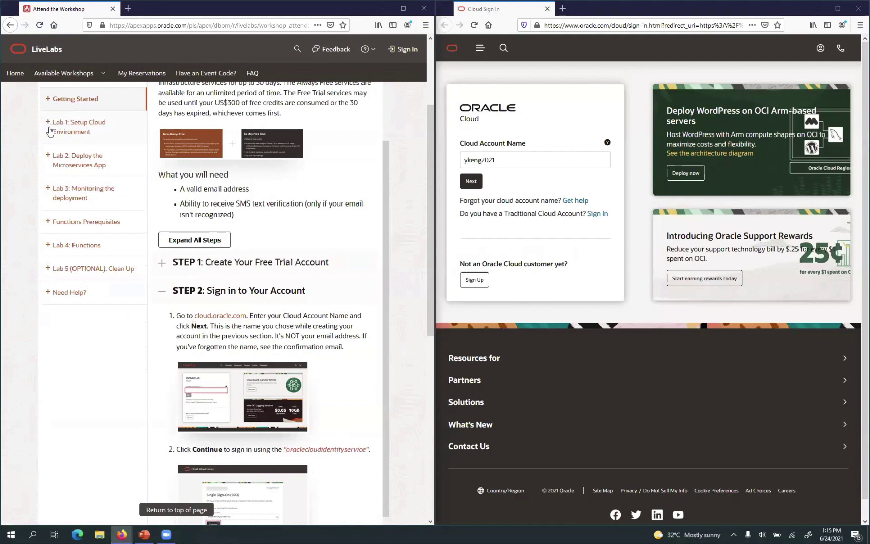
left_click(49, 125)
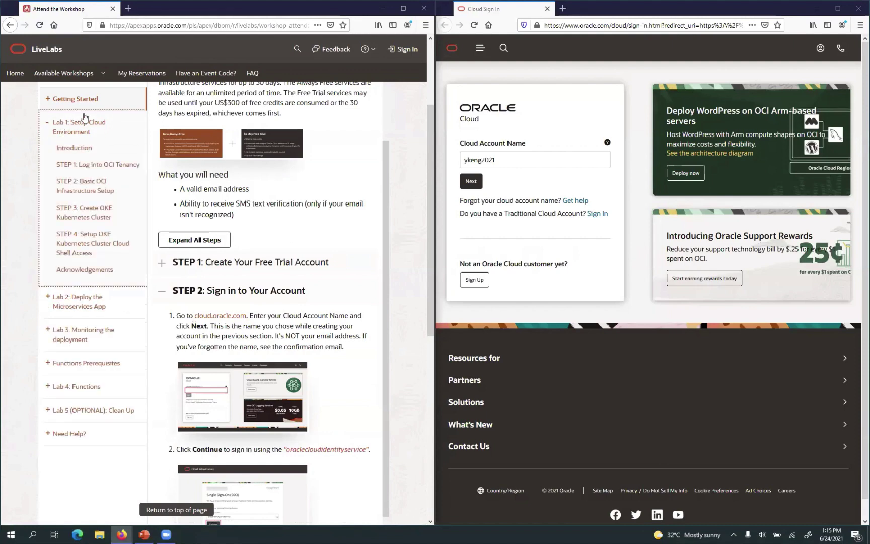
left_click(100, 165)
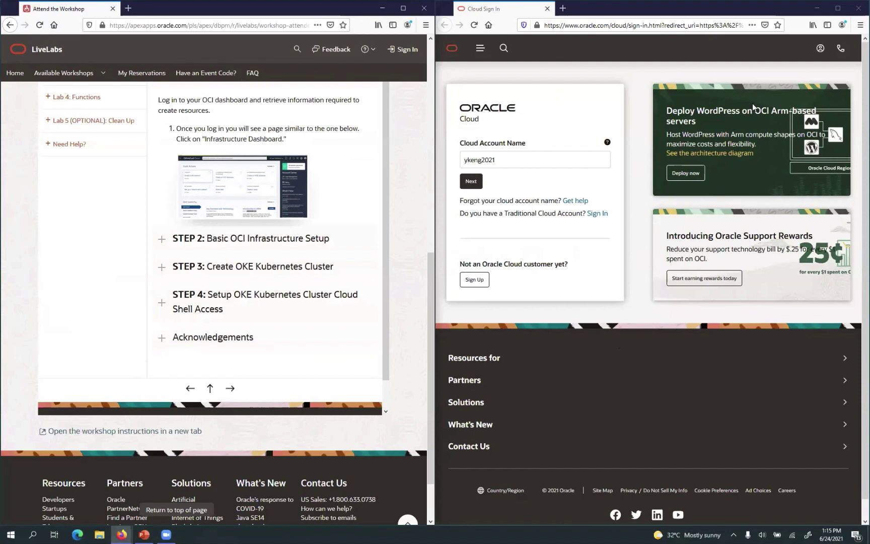
Sign in with the cloud account name, identity provider, user name and password to reach the console home.
left_click(838, 8)
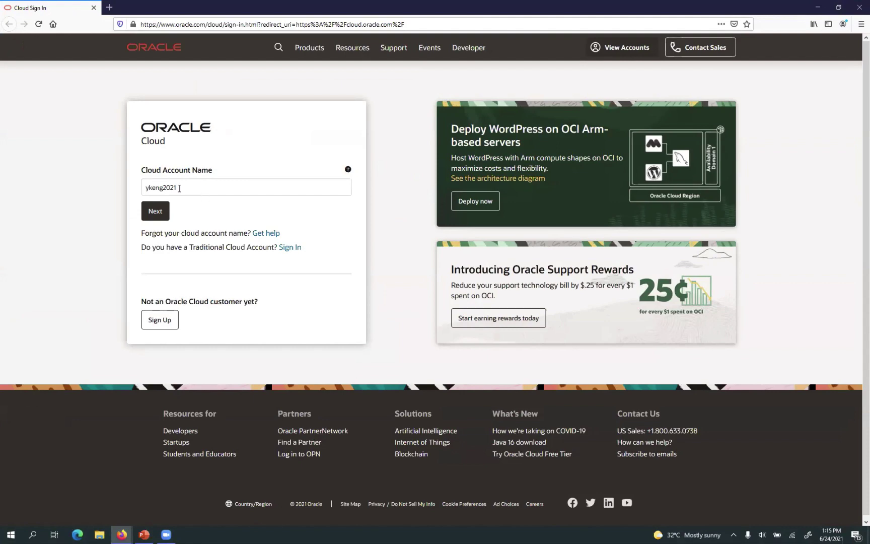
left_click_drag(179, 189, 107, 181)
left_click(163, 217)
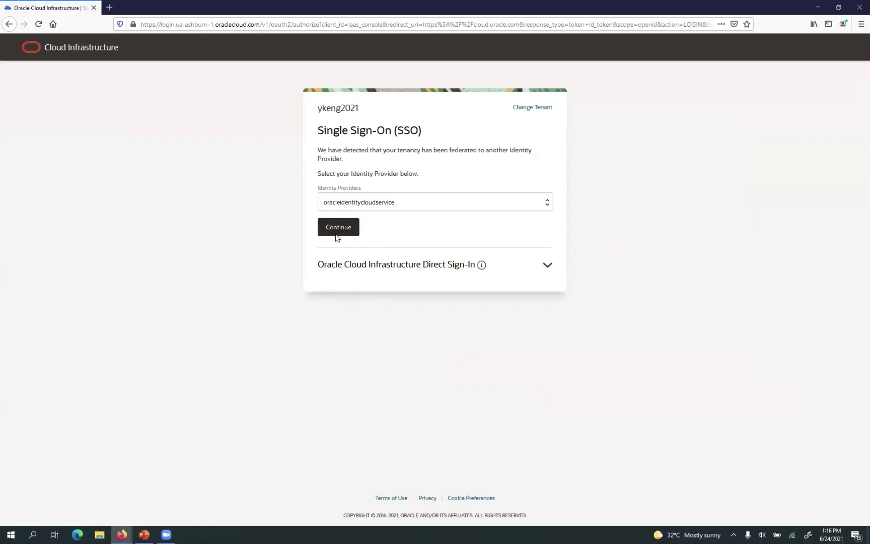
left_click(350, 233)
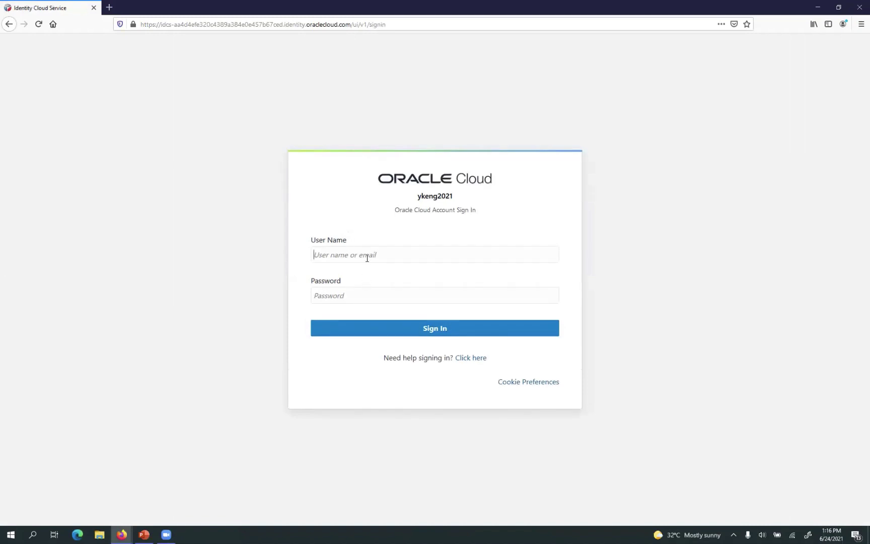
type("y")
type("••••")
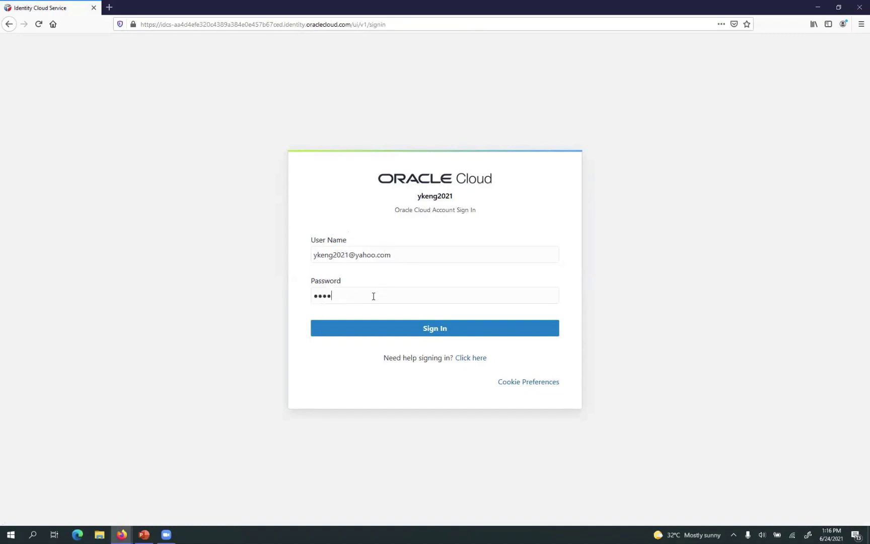
type("•••")
left_click(418, 330)
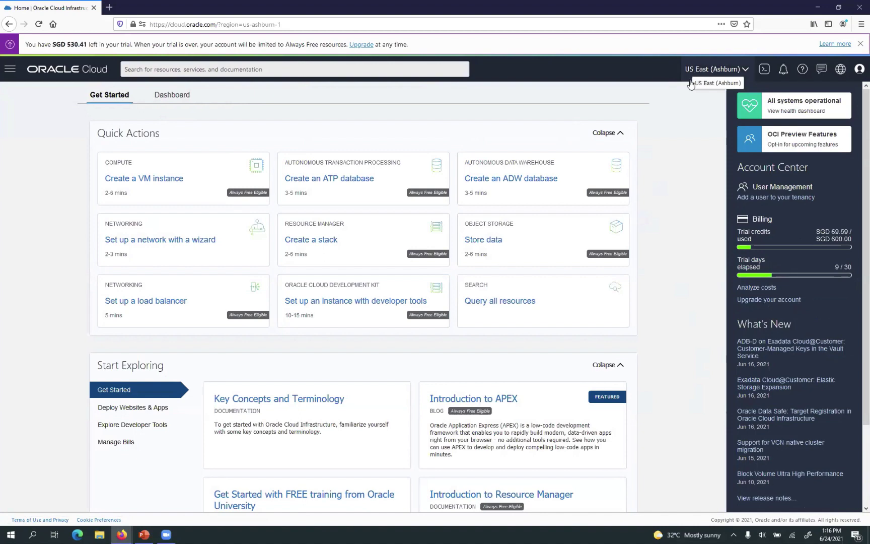
left_click(742, 75)
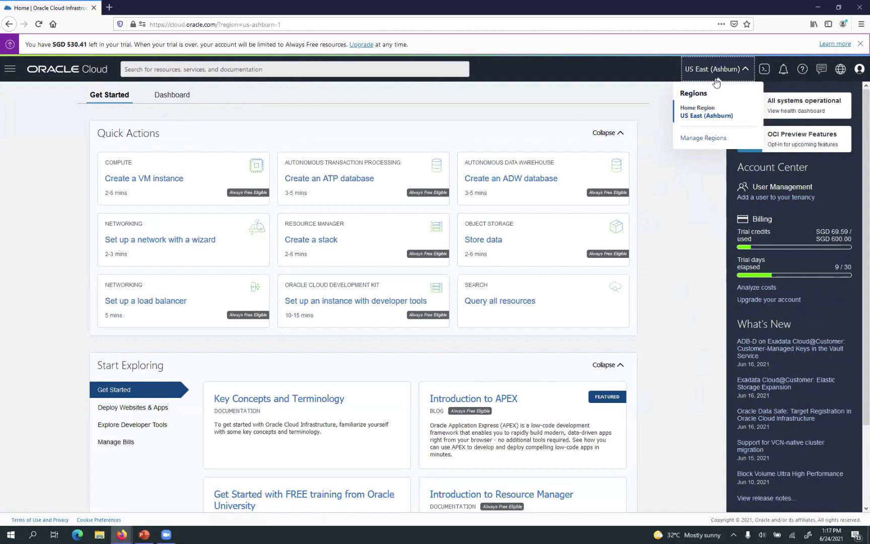
left_click(708, 230)
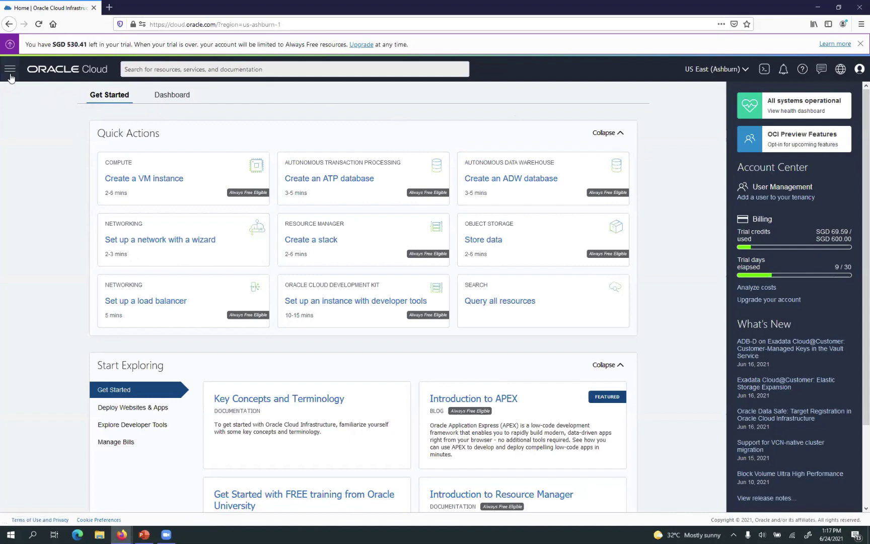
Navigate through the main menu's Identity & Security section to the Compartments list.
left_click(10, 69)
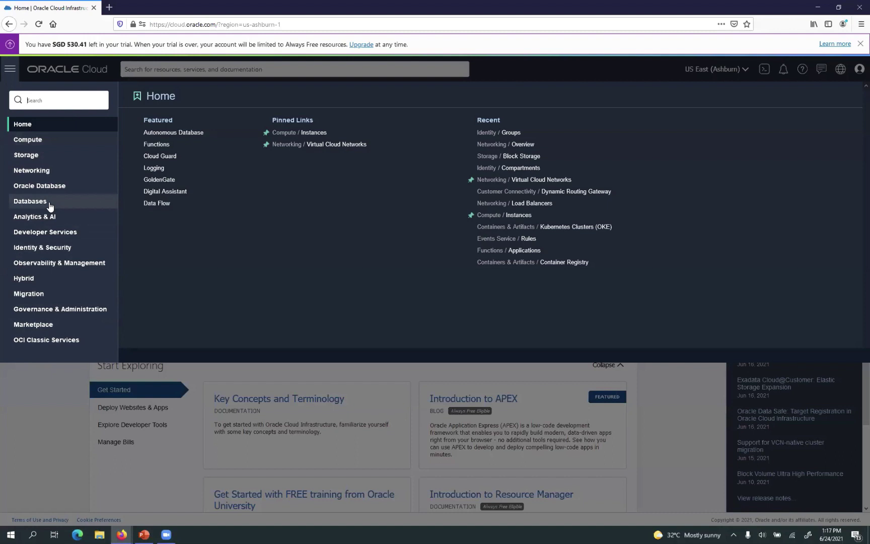
left_click(44, 234)
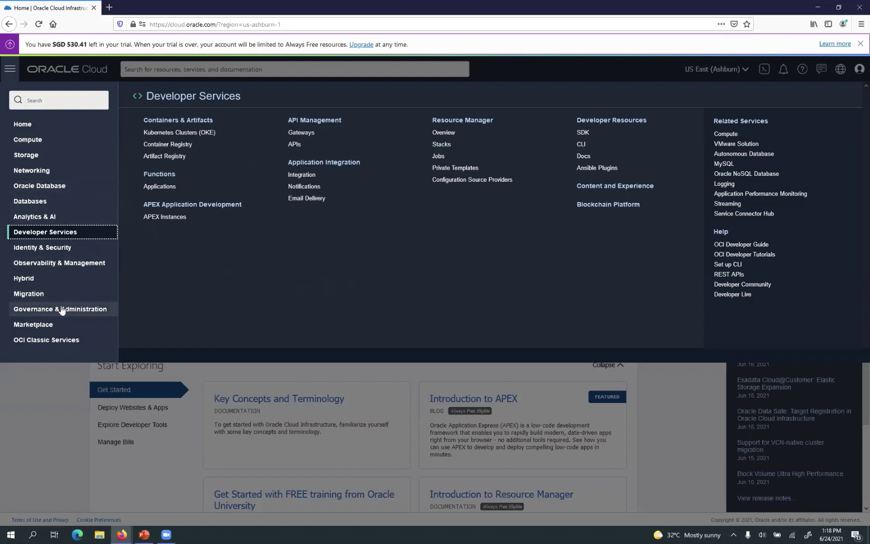
left_click(53, 254)
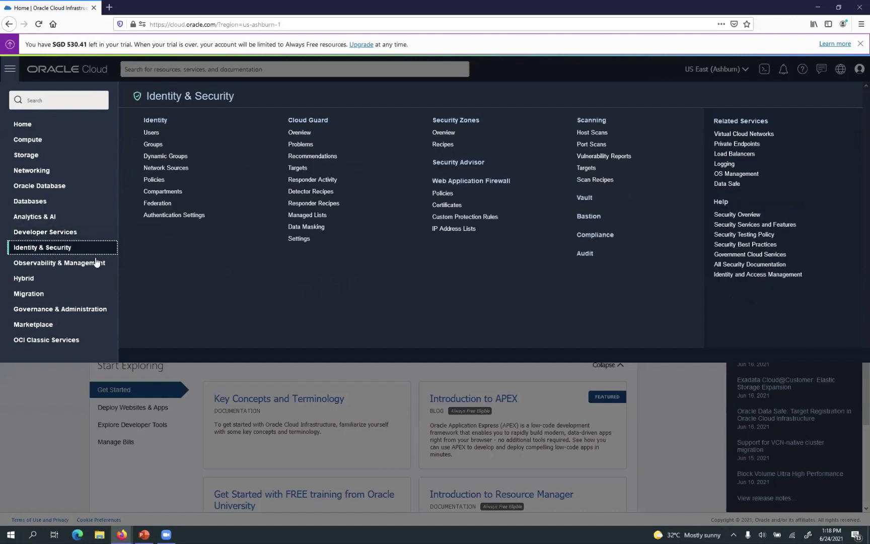
left_click(173, 193)
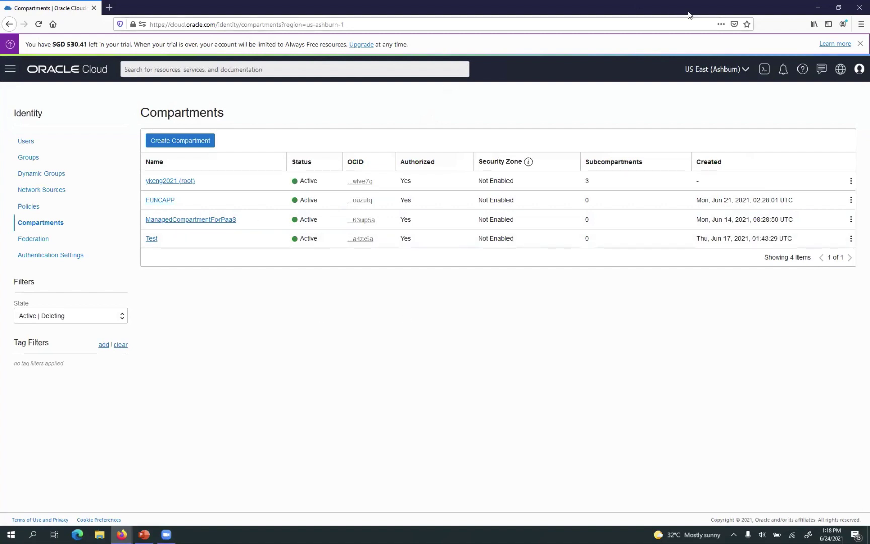
Put the console back beside the workshop, collapse STEP 1 and expand STEP 2 Basic OCI Infrastructure Setup.
left_click(840, 8)
scroll(240, 256, "up", 1)
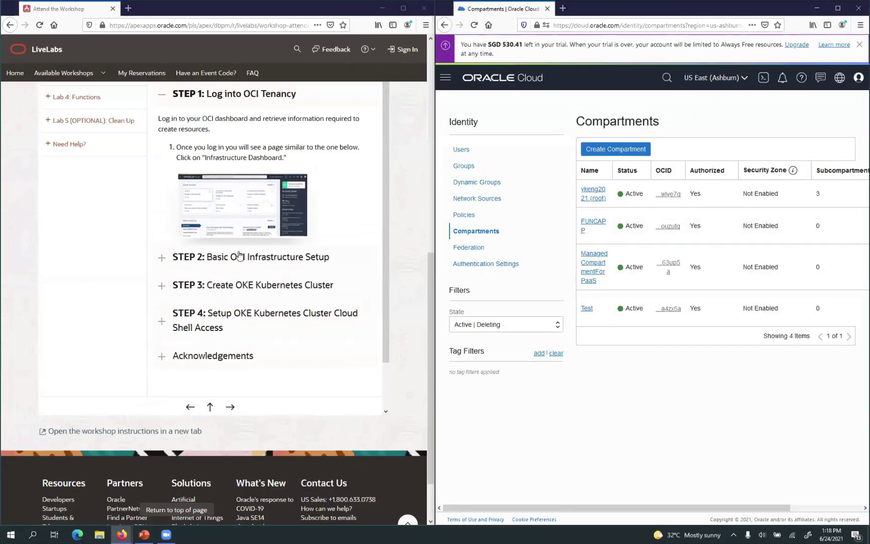
scroll(240, 256, "up", 5)
scroll(227, 254, "down", 2)
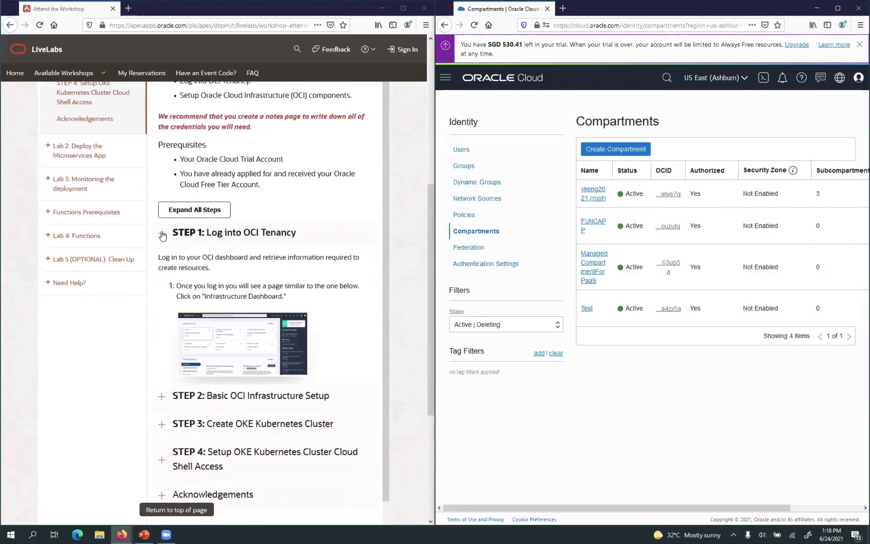
left_click(162, 236)
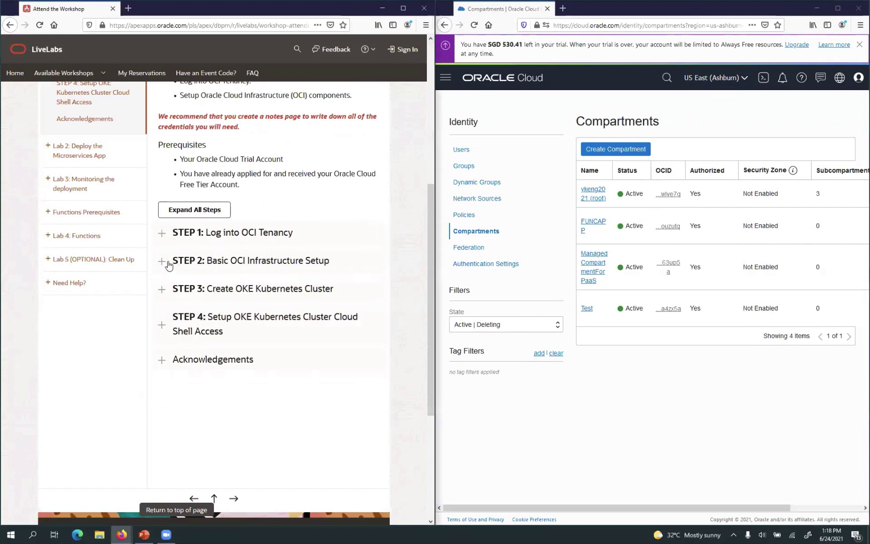
left_click(163, 266)
Select the compartment name AppDev in the guide and view ManagedCompartmentForPaaS's full OCID.
scroll(255, 279, "down", 4)
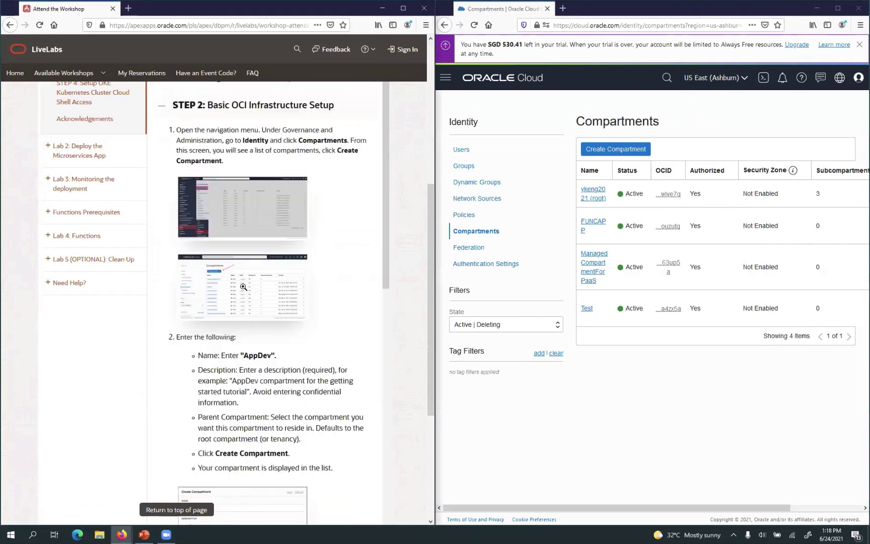
scroll(255, 279, "down", 3)
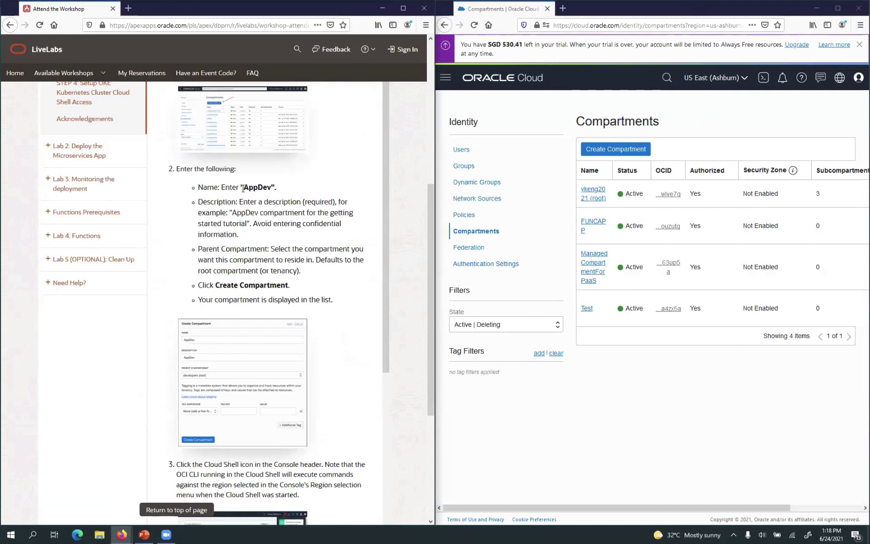
left_click_drag(240, 188, 249, 188)
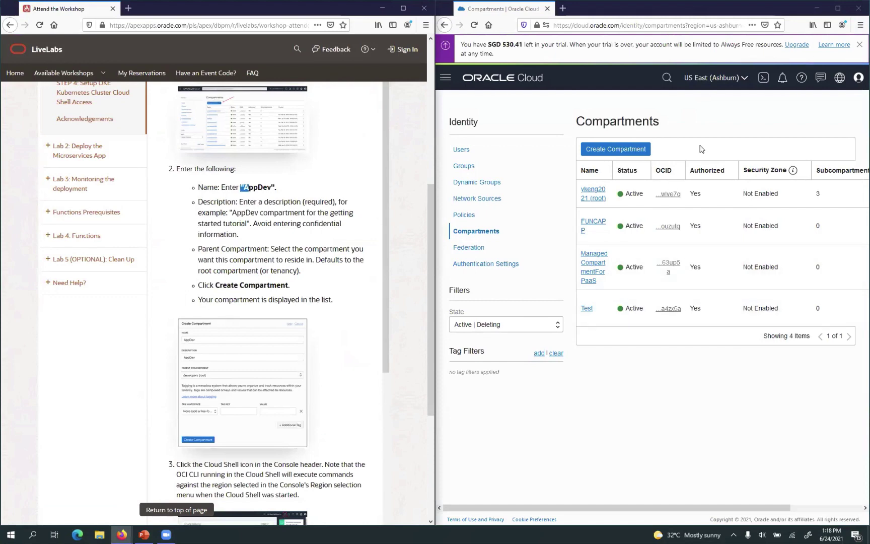
left_click(657, 267)
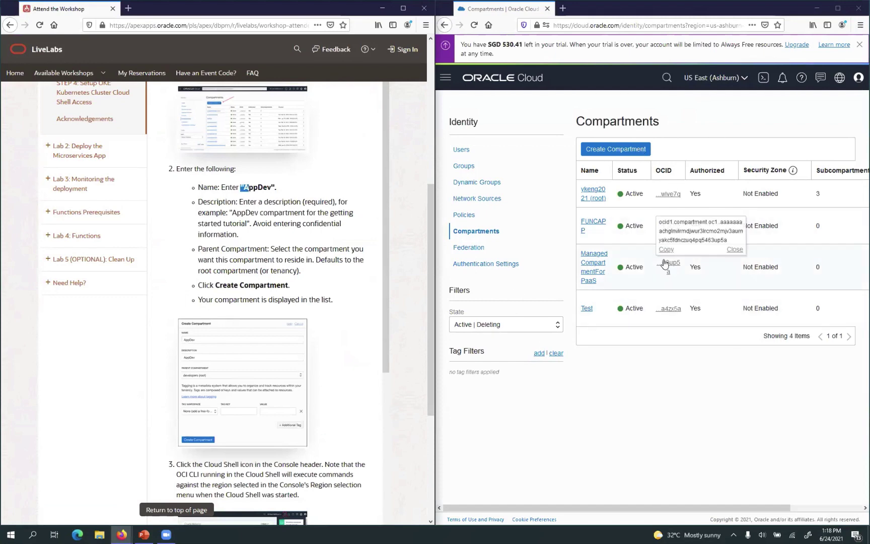
Fill a new Create Compartment form with name AppDev1 and description 'Kubernetes Training'.
left_click(613, 149)
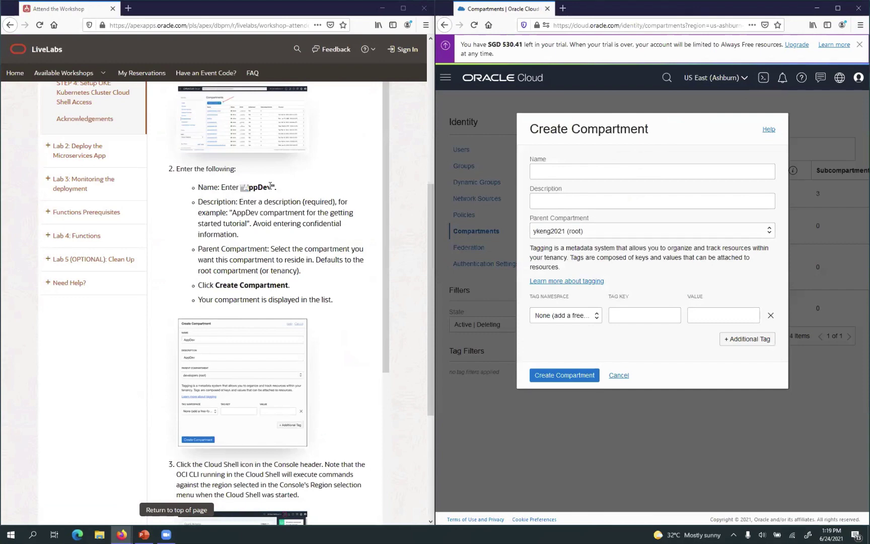
left_click_drag(271, 186, 248, 187)
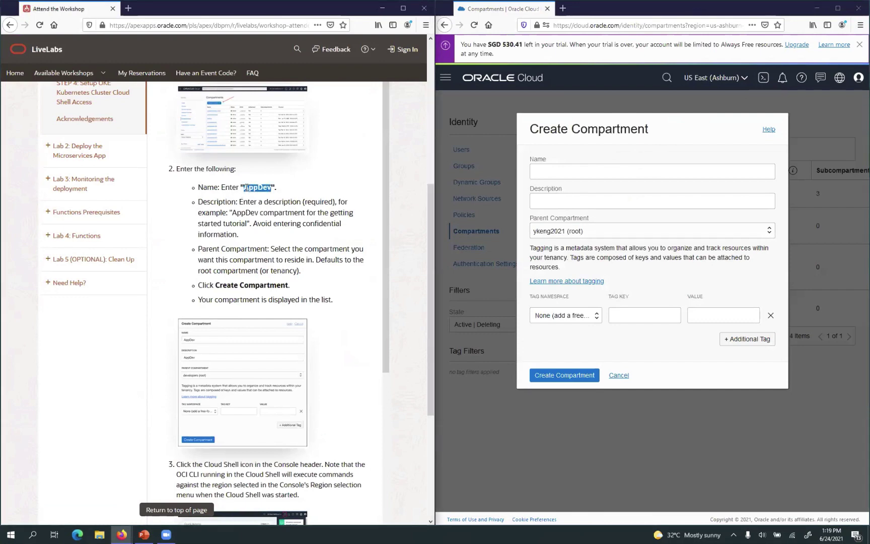
left_click(559, 170)
type("v")
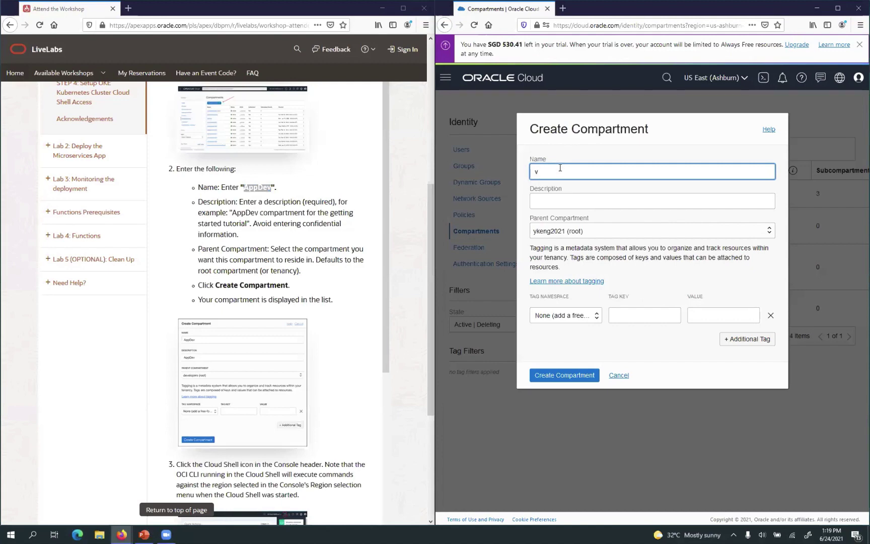
key("BackSpace")
type("AppDev")
type("1")
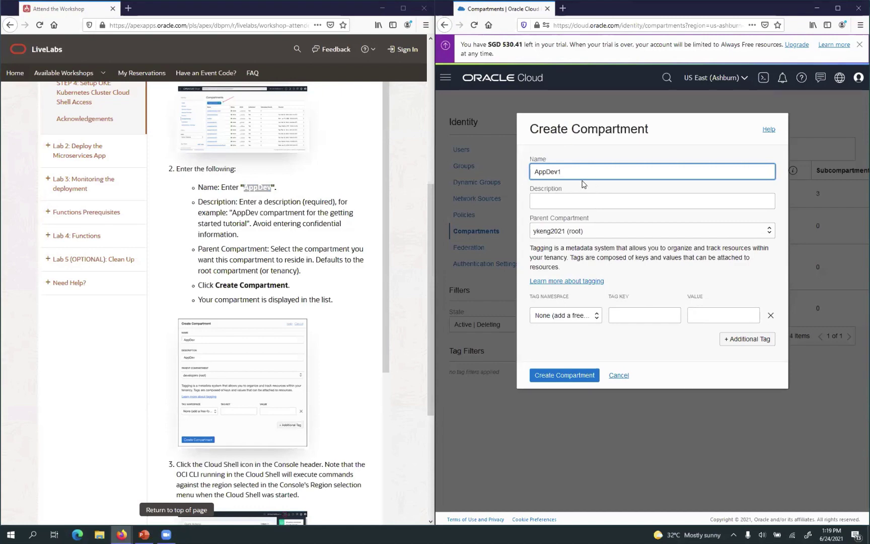
left_click(558, 200)
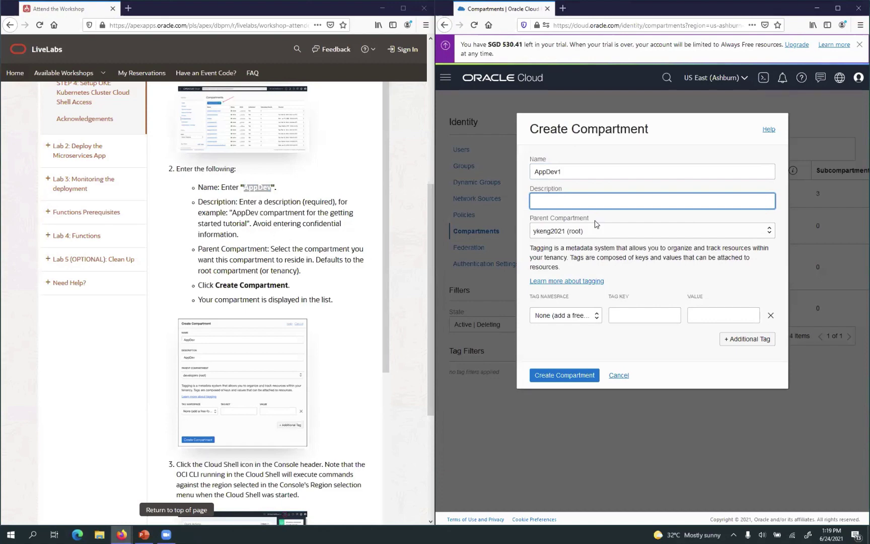
type("Kub")
type("ining")
Submit the AppDev1 compartment, then scroll the LiveLabs guide down to Step 3.
left_click(581, 378)
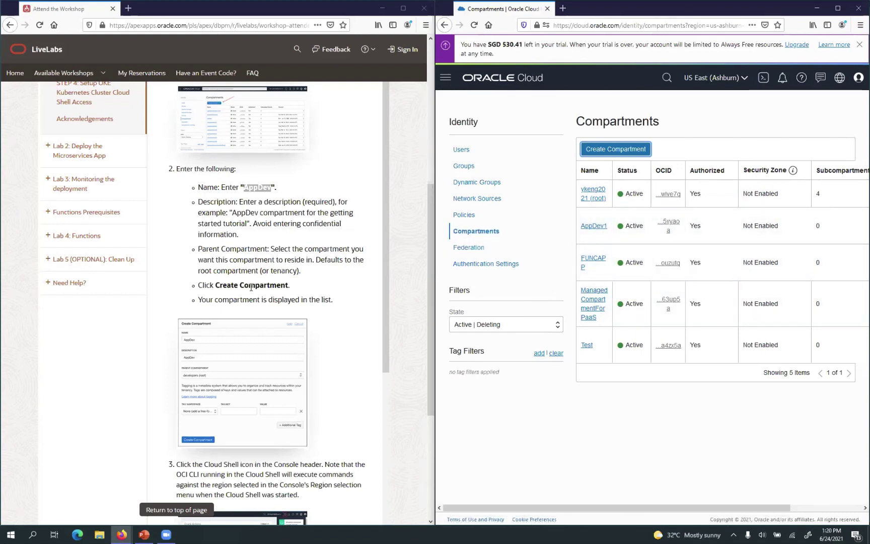
scroll(223, 235, "down", 5)
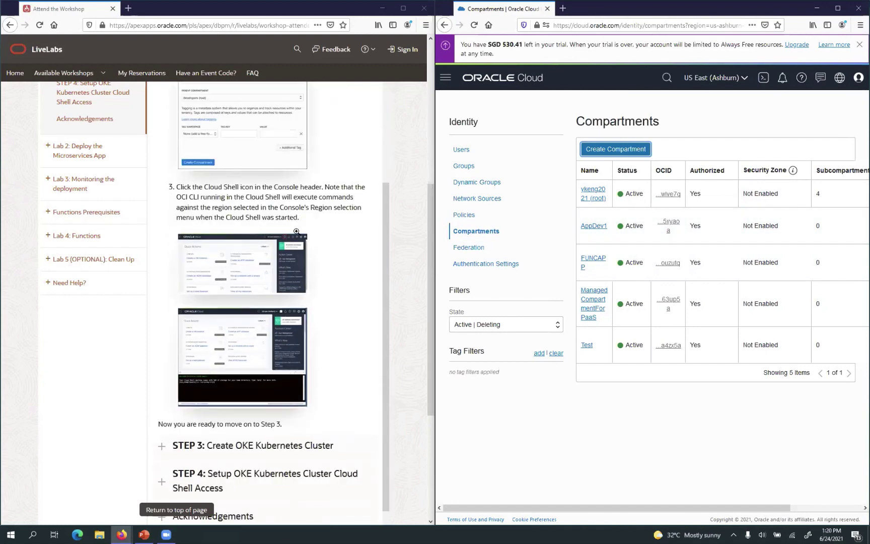
scroll(248, 213, "down", 1)
scroll(248, 213, "down", 1)
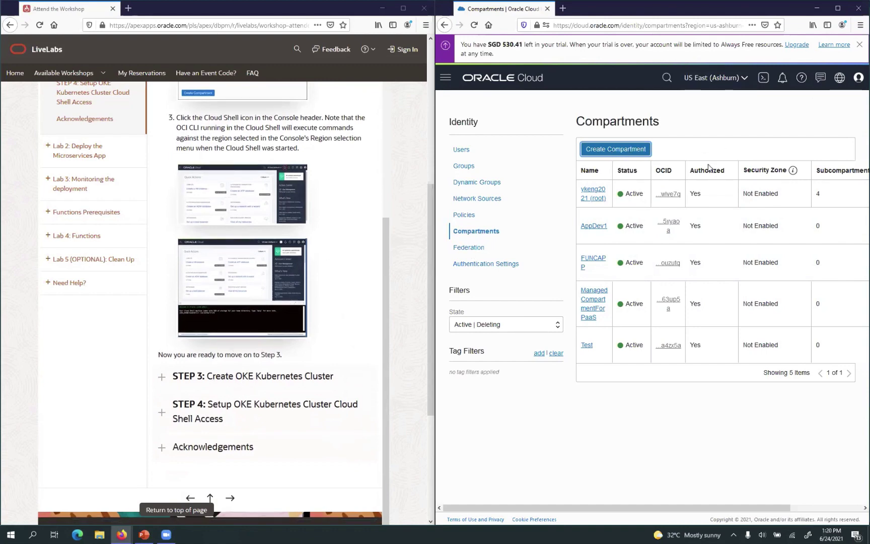
Maximize the Oracle Cloud window and launch Cloud Shell from the console header.
left_click(838, 8)
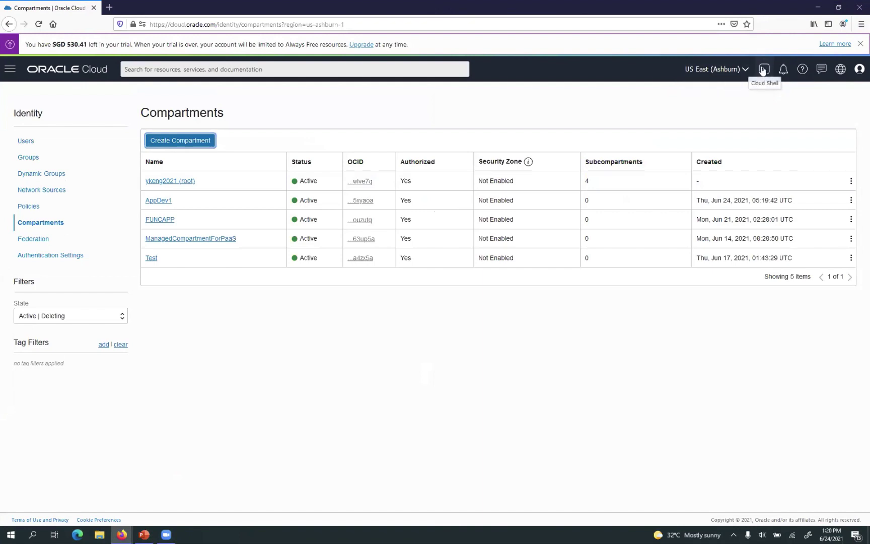
left_click(764, 71)
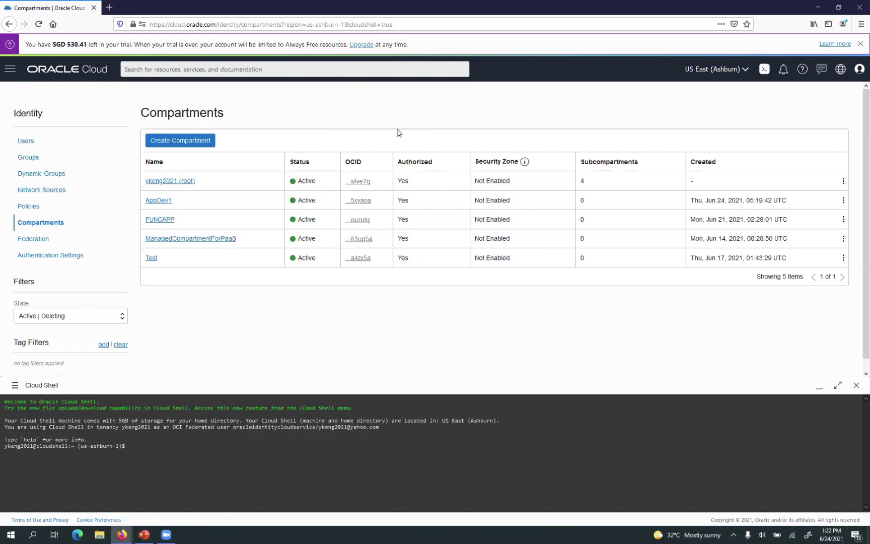
Go to Developer Services > Kubernetes Clusters (OKE) and check which compartments clusters can be listed from.
left_click(11, 70)
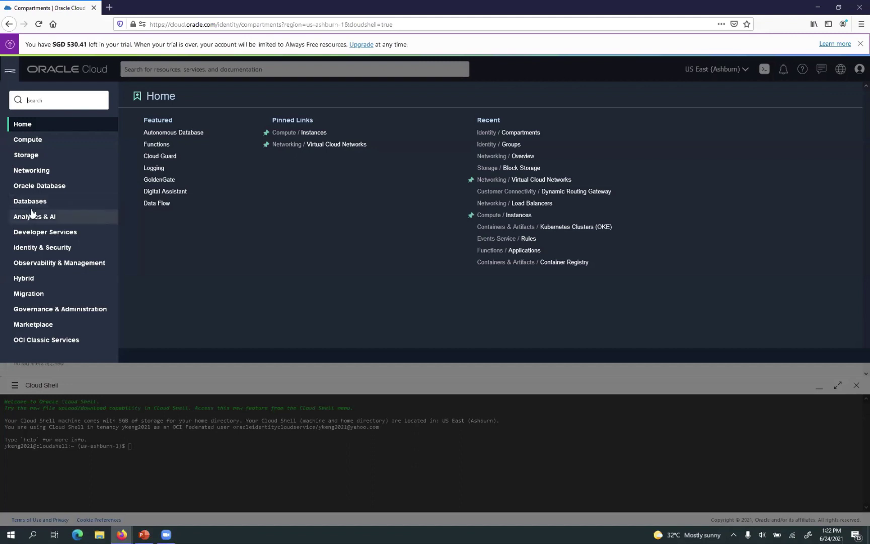
left_click(40, 237)
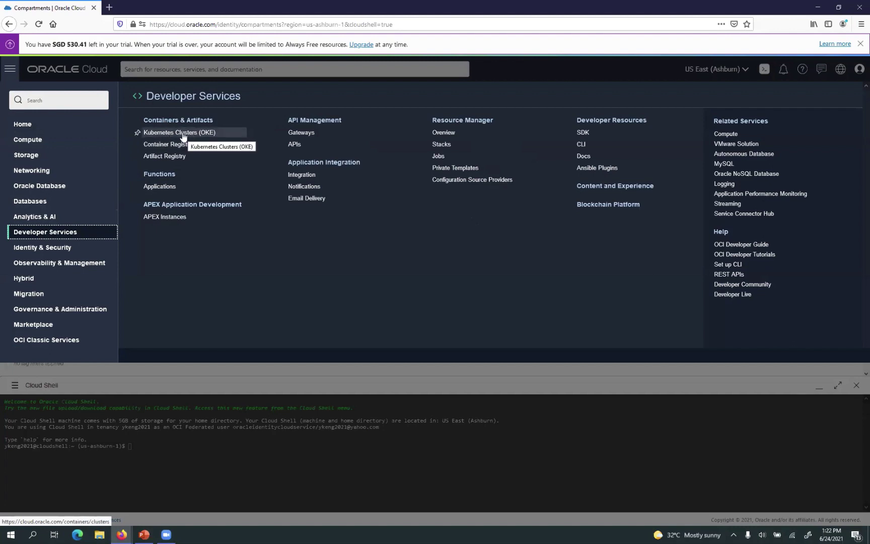
left_click(176, 135)
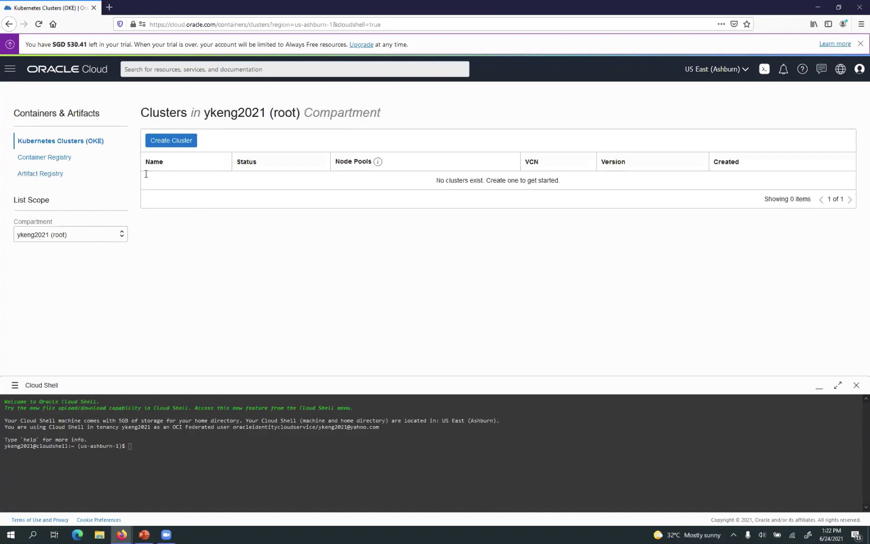
left_click(122, 236)
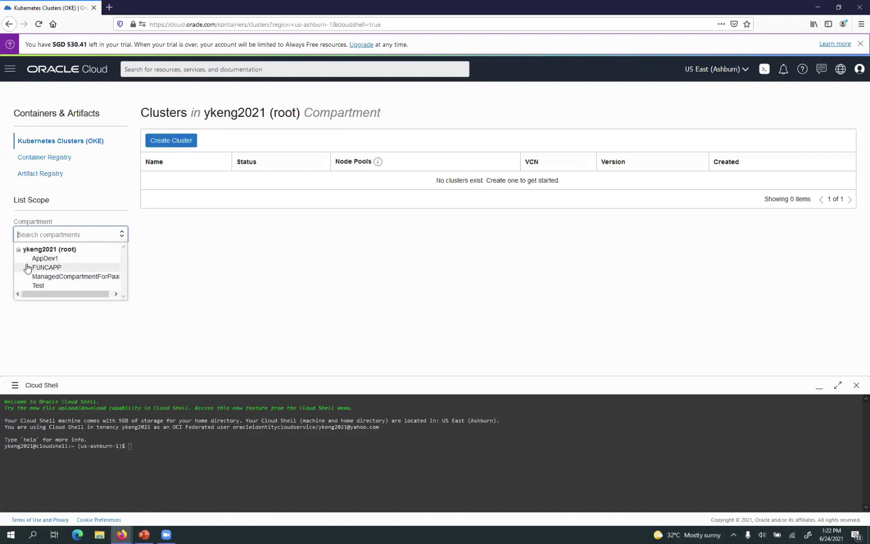
Scope the cluster list to the AppDev1 compartment and start a new Quick Create cluster.
left_click(53, 259)
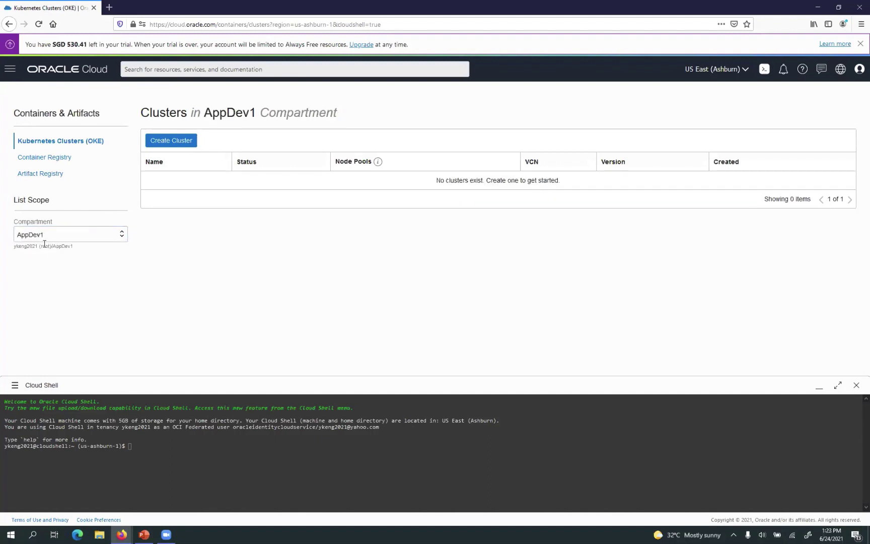
left_click(181, 146)
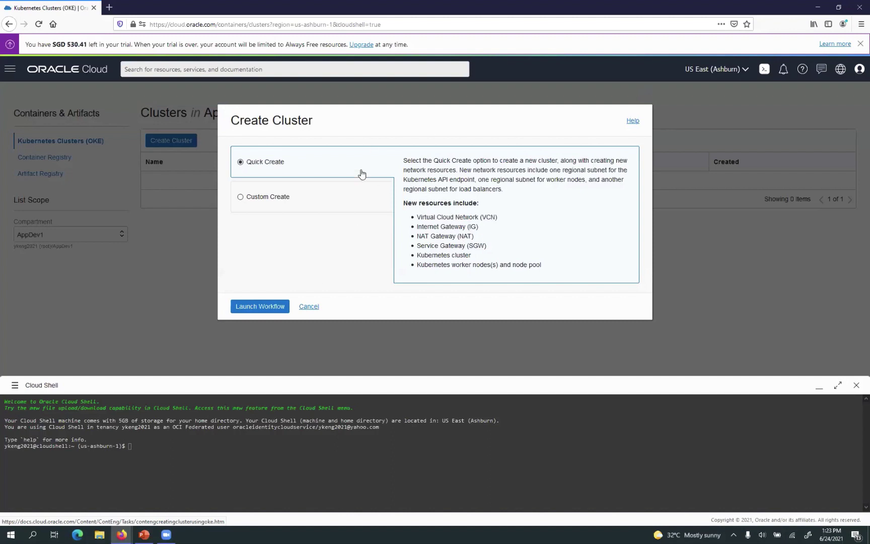
Launch Quick Create, keeping the cluster name cluster1 in the AppDev1 compartment.
left_click(254, 307)
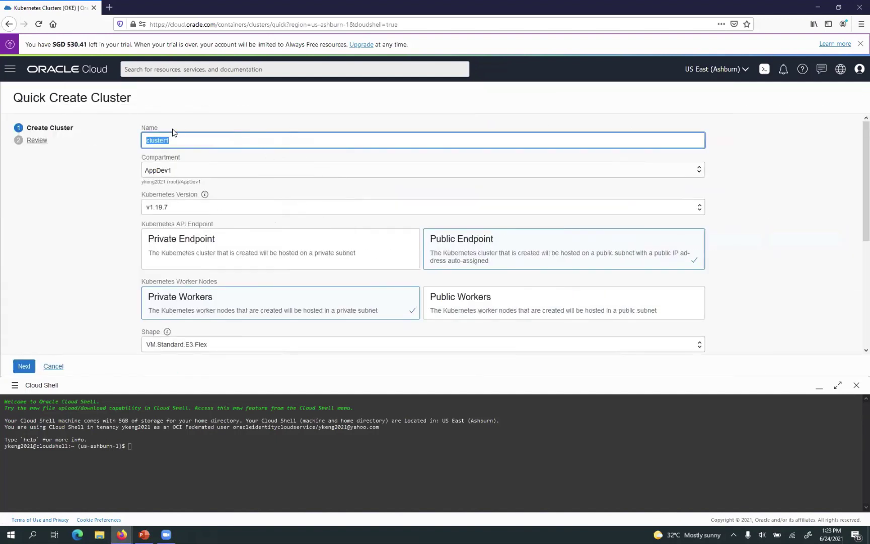
left_click(183, 141)
left_click(292, 174)
left_click(285, 175)
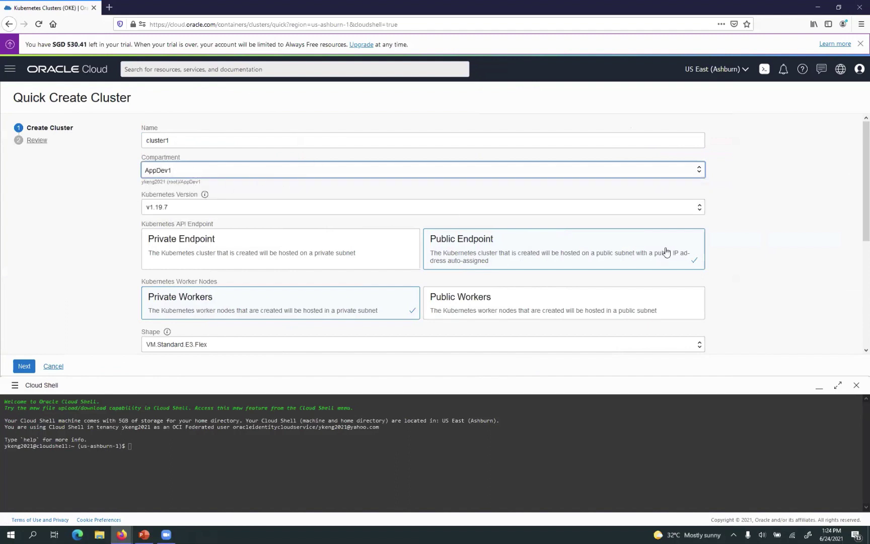
Choose Kubernetes version v1.19.7 with a Public Endpoint and Private Workers.
left_click(696, 208)
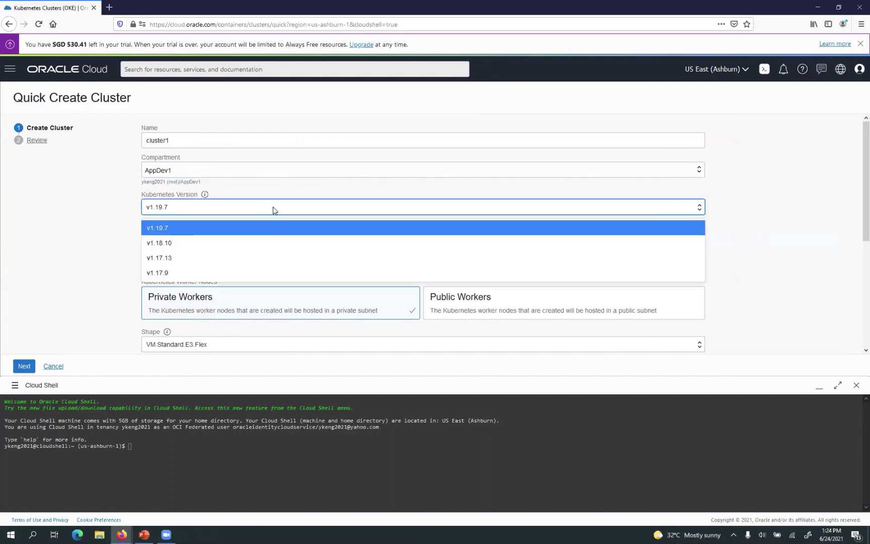
left_click(219, 227)
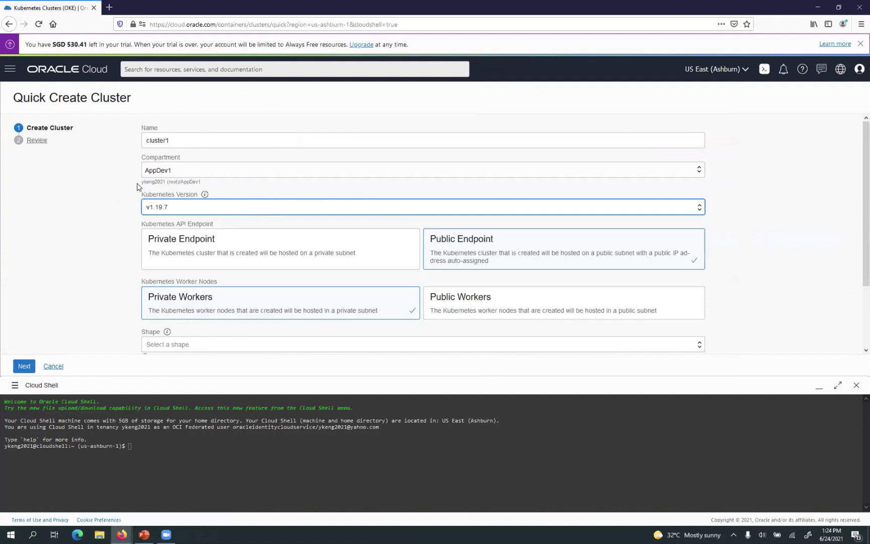
left_click(204, 306)
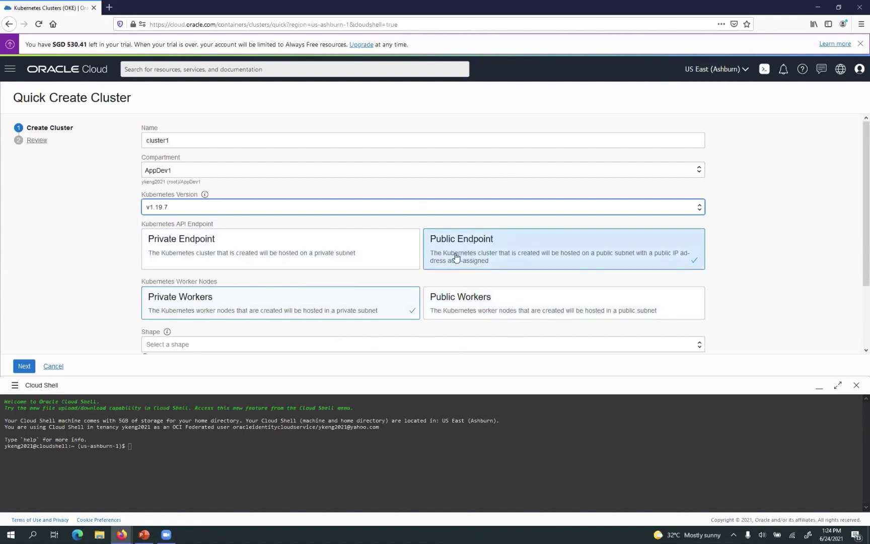
Choose VM.Optimized3.Flex as the worker node shape.
scroll(776, 271, "down", 1)
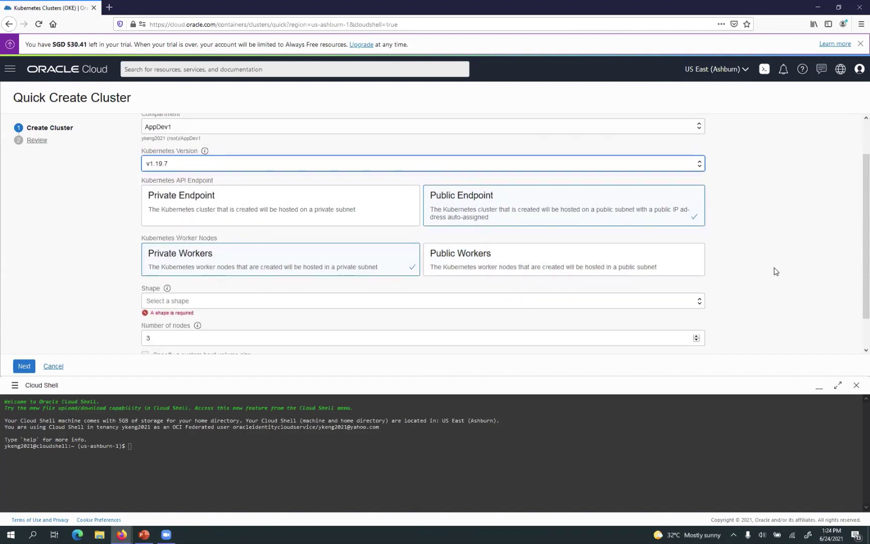
scroll(776, 272, "down", 1)
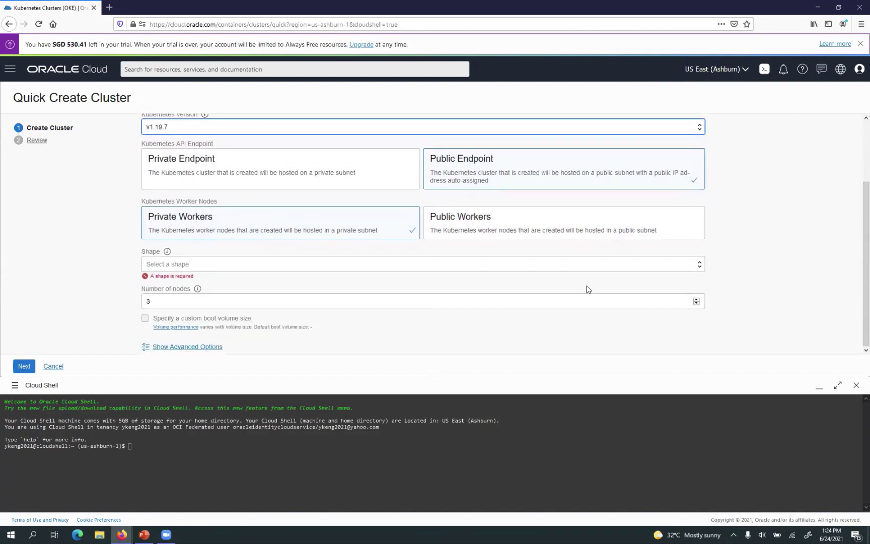
left_click(656, 267)
scroll(675, 289, "down", 5)
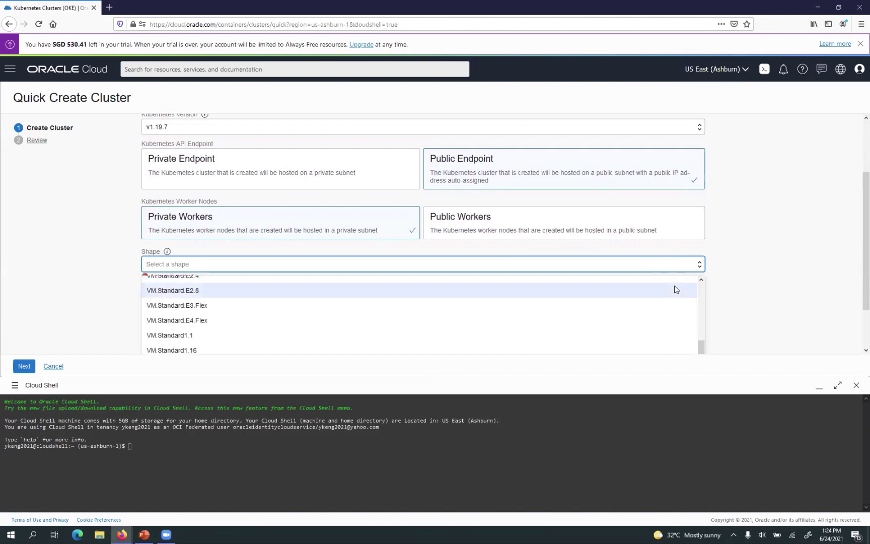
left_click_drag(856, 255, 858, 300)
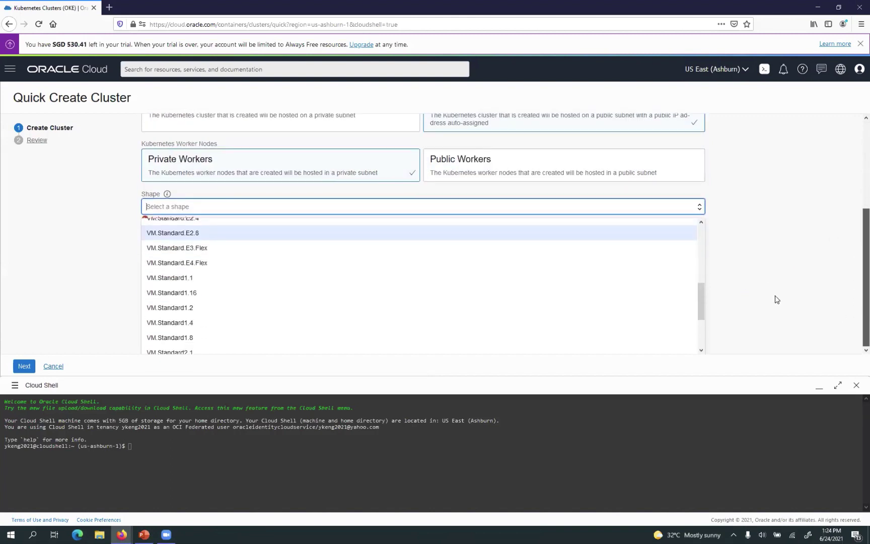
left_click(789, 210)
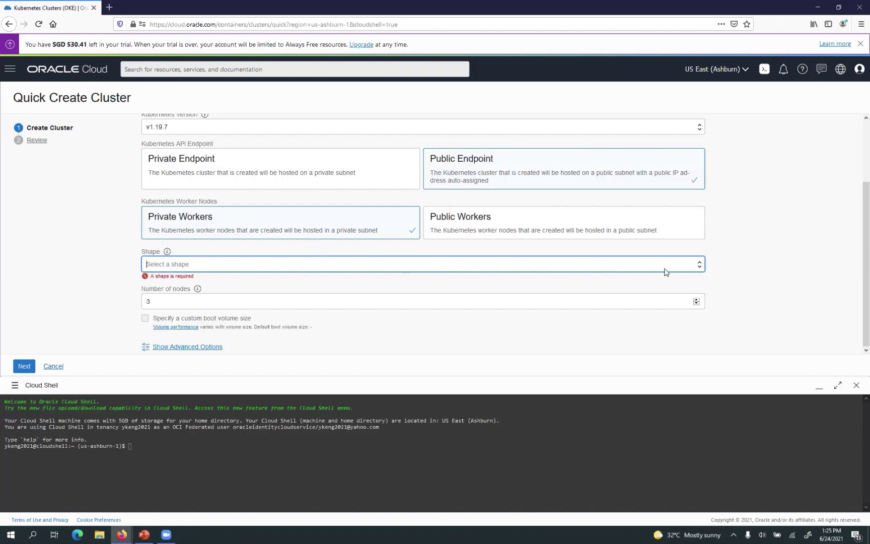
left_click(700, 266)
scroll(635, 288, "down", 2)
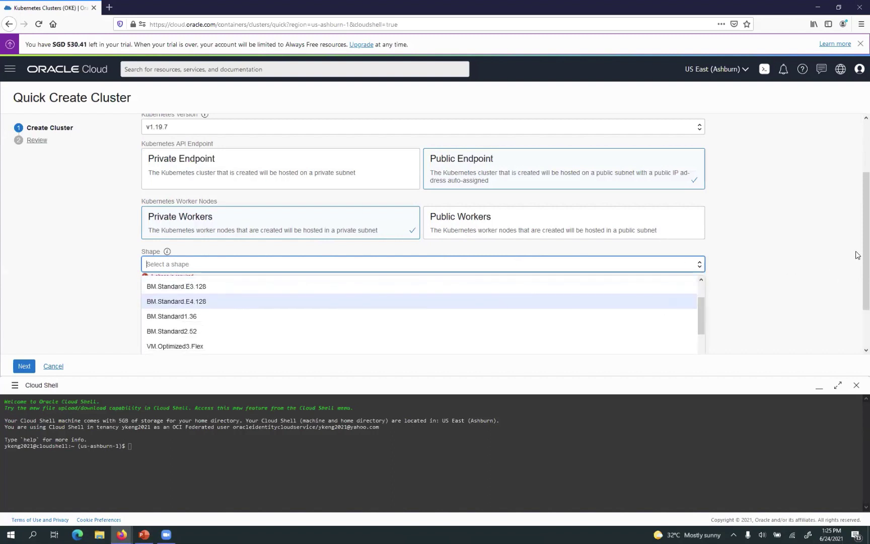
scroll(858, 246, "down", 2)
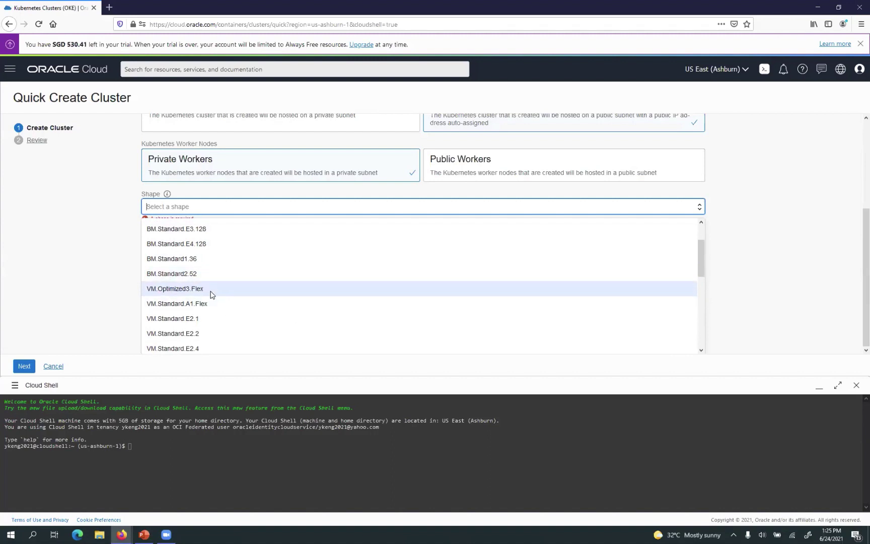
left_click(211, 292)
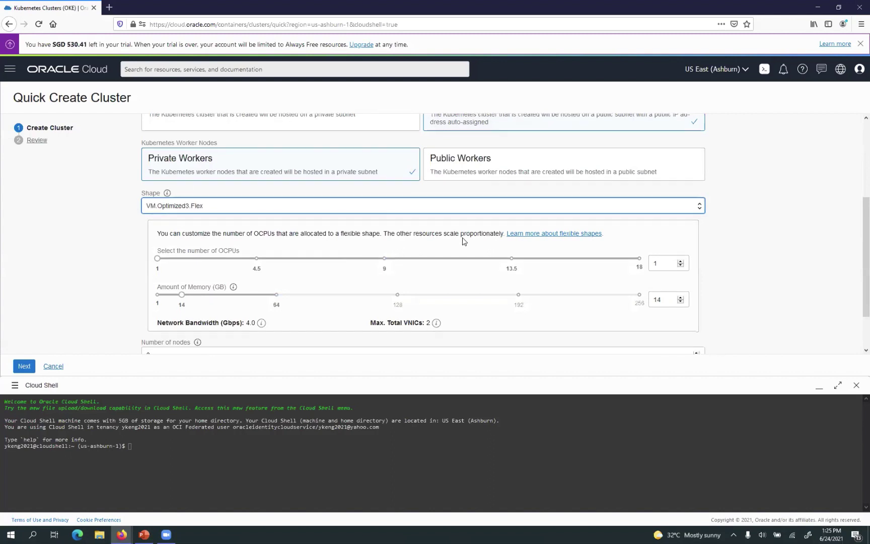
Set the shape to 1 OCPU with 16 GB memory, keeping 3 nodes.
scroll(463, 241, "down", 1)
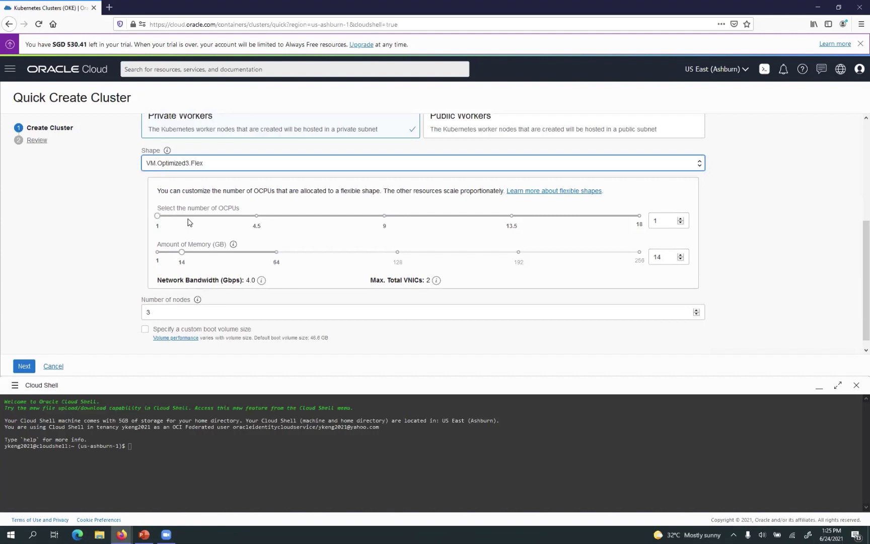
left_click(184, 217)
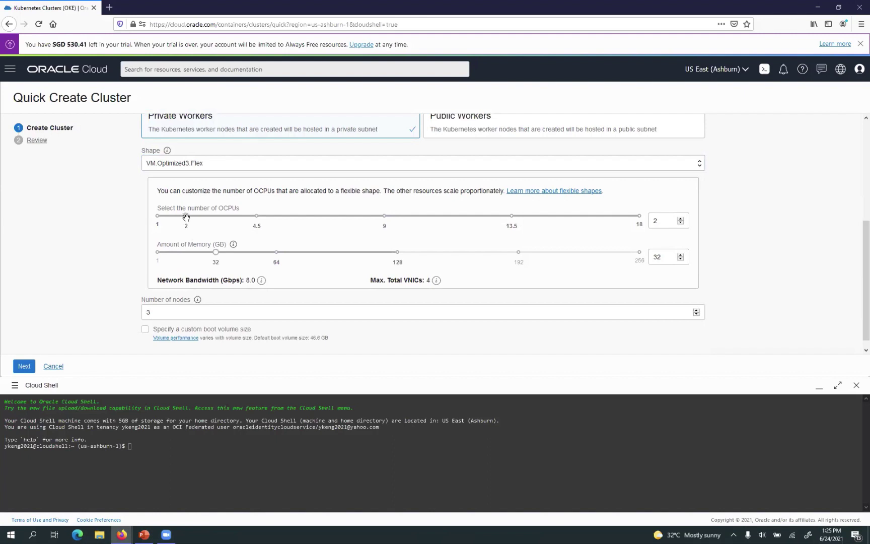
left_click(154, 222)
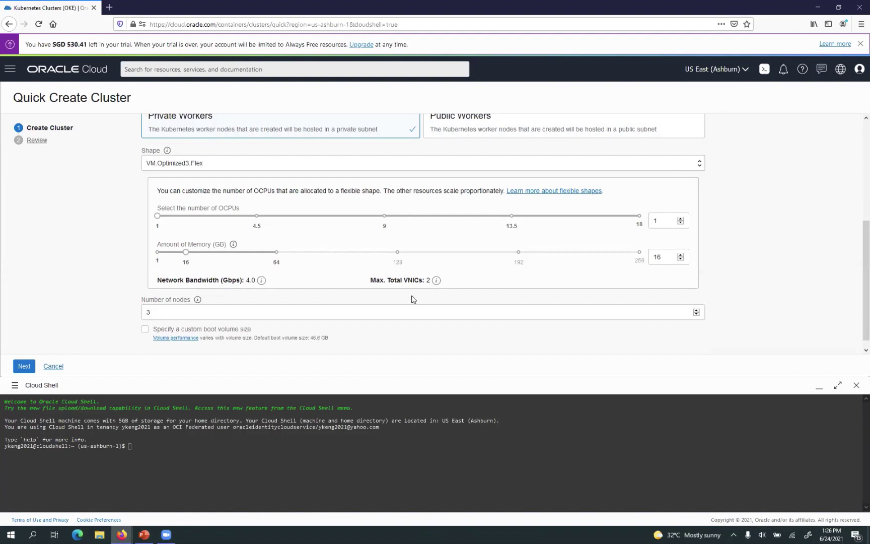
scroll(810, 254, "down", 1)
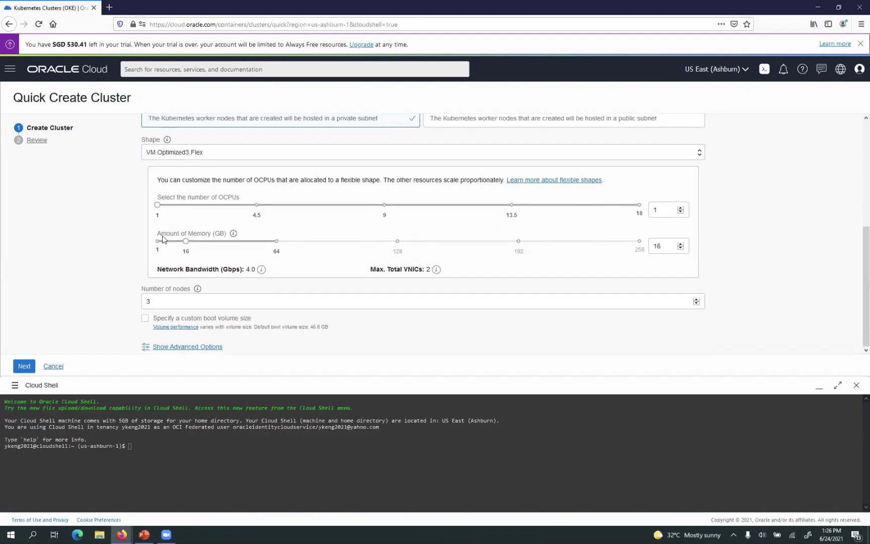
Go to Review and check cluster1's AppDev1 details, network and 3-node VM.Optimized3.Flex pool.
left_click(24, 366)
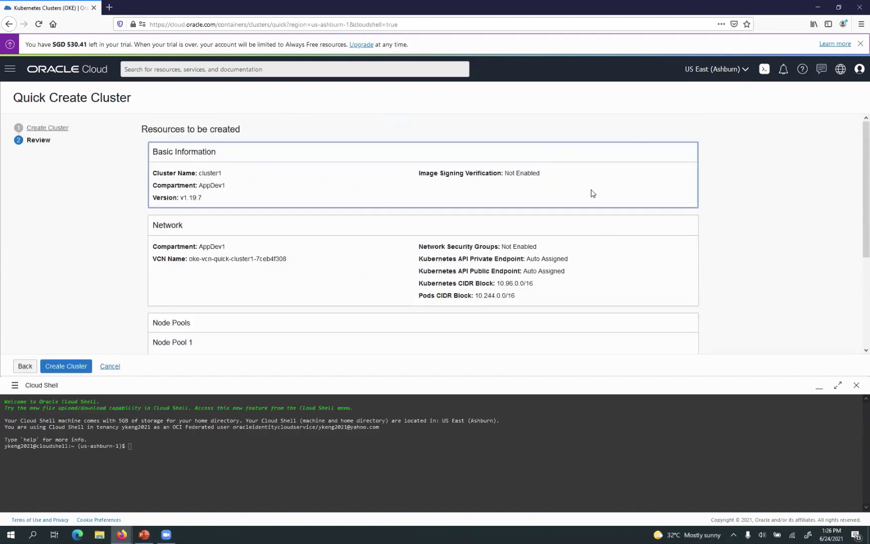
scroll(310, 174, "down", 3)
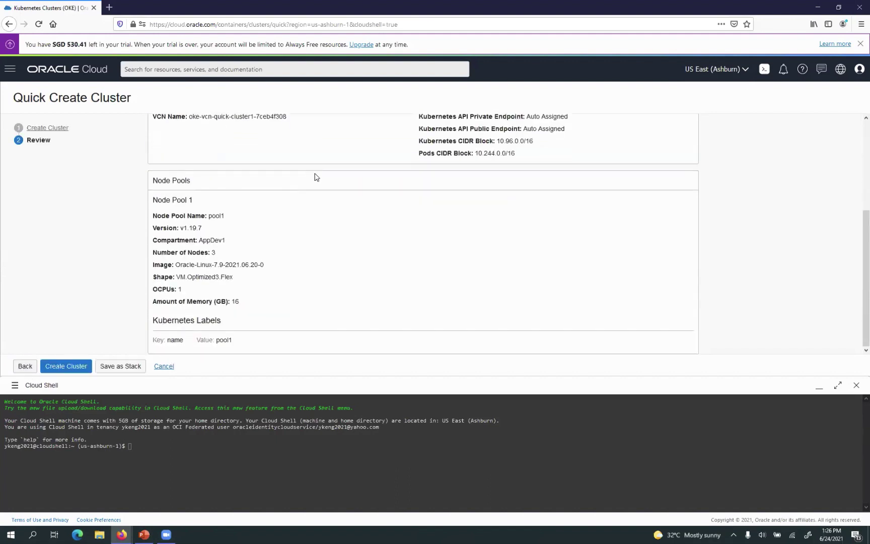
scroll(316, 177, "up", 4)
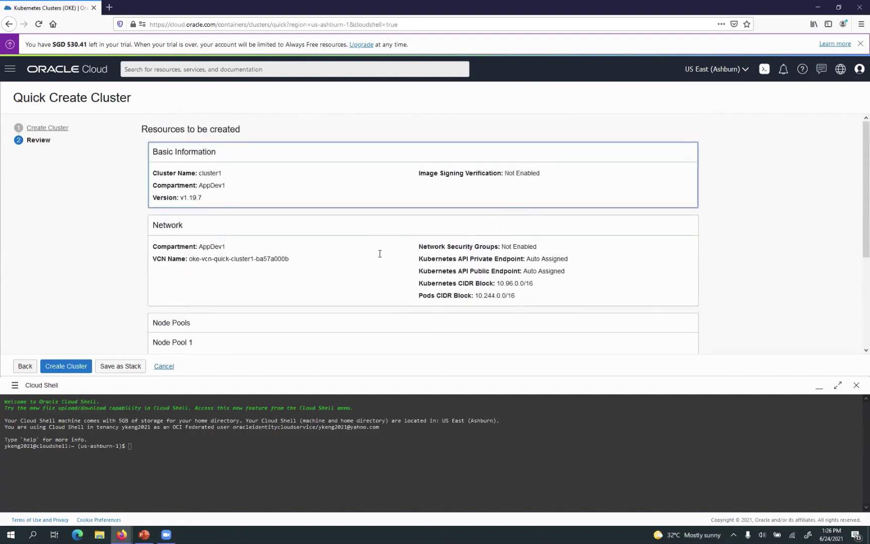
scroll(268, 224, "down", 1)
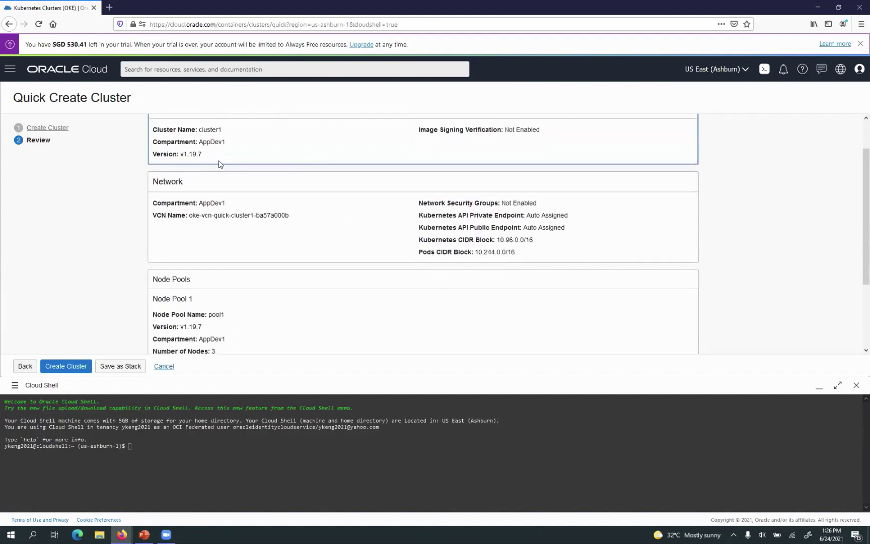
scroll(242, 211, "up", 1)
scroll(267, 232, "down", 2)
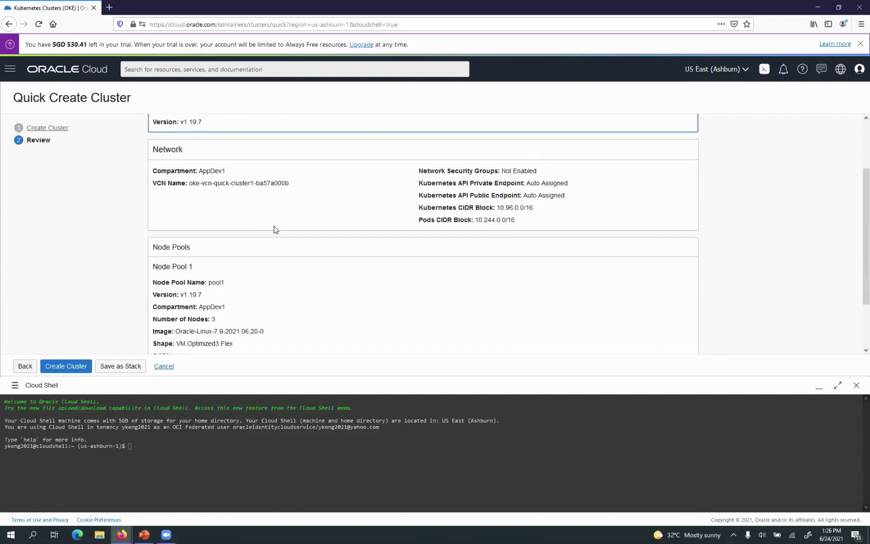
scroll(275, 229, "down", 2)
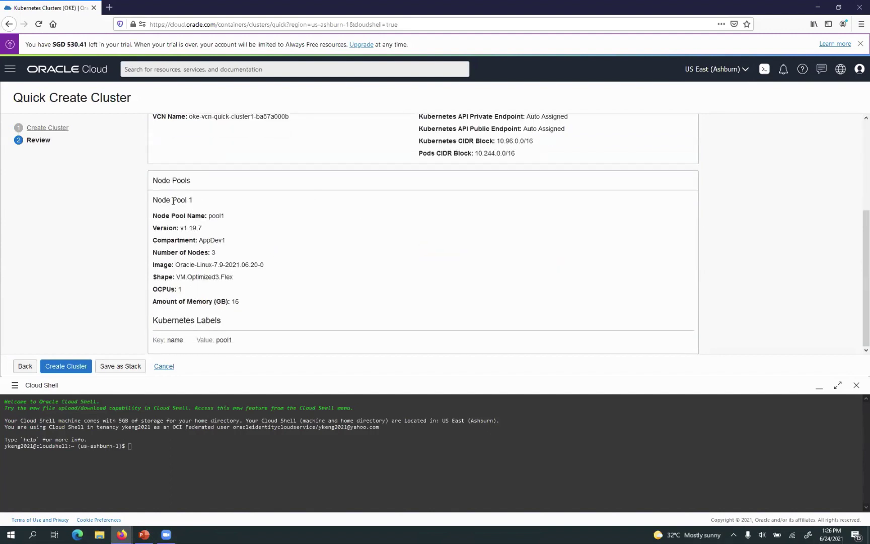
left_click(215, 256)
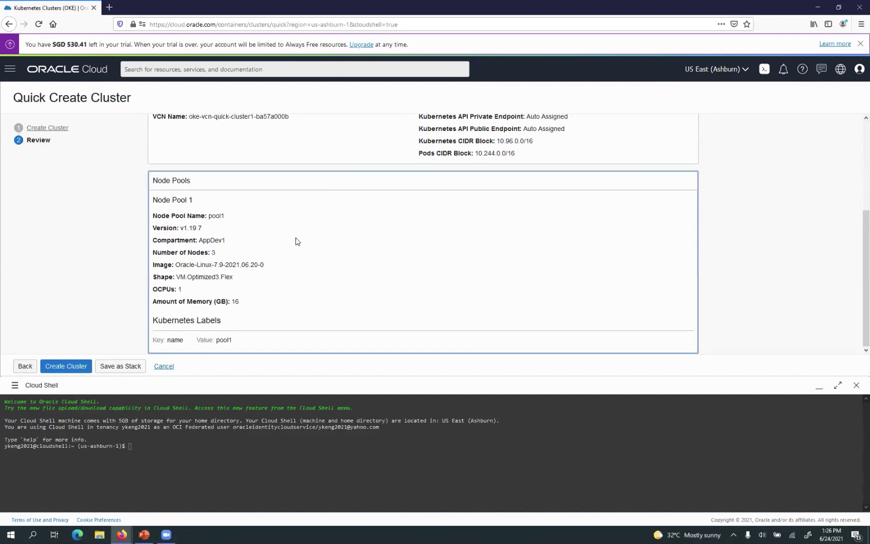
Create cluster1 and, once all resources show Done, close to open its details.
left_click(52, 368)
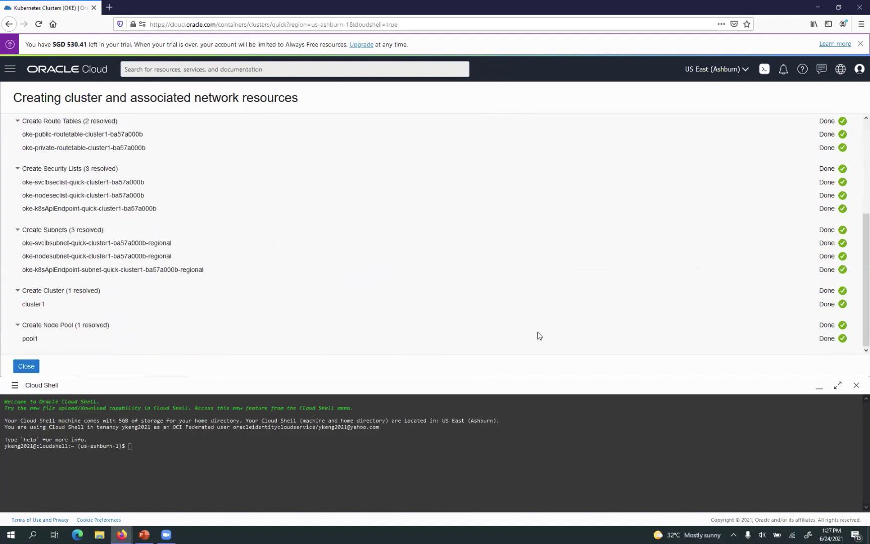
left_click(31, 370)
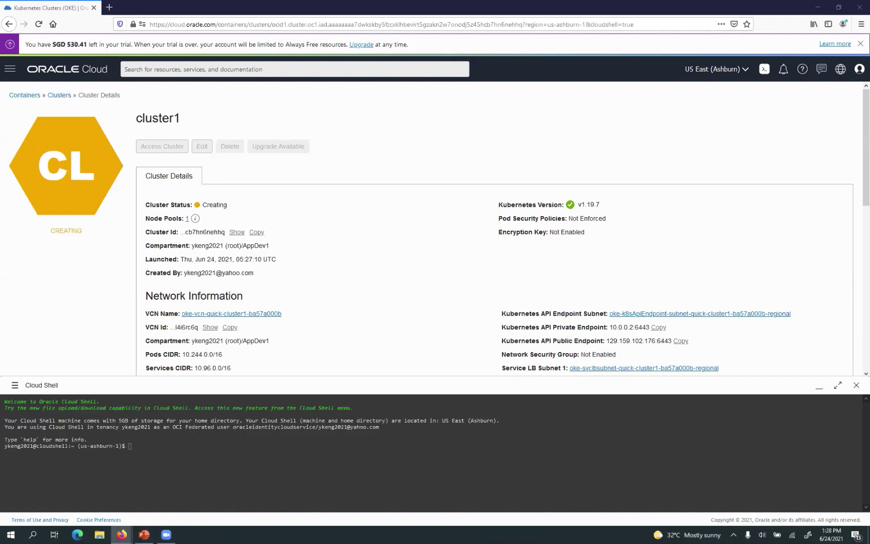
Bring up the Introduction to Cloud Native deck at the Working with OKE and OCIR slide.
left_click(144, 534)
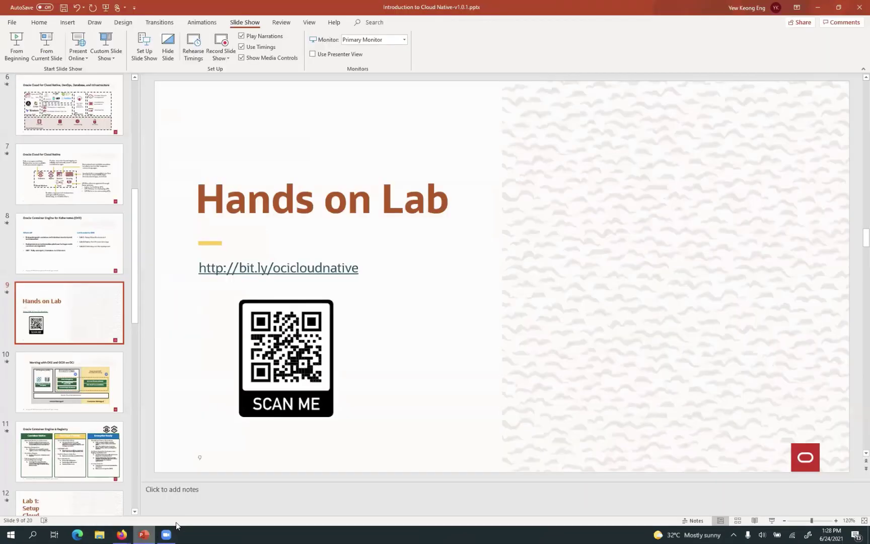
left_click(77, 384)
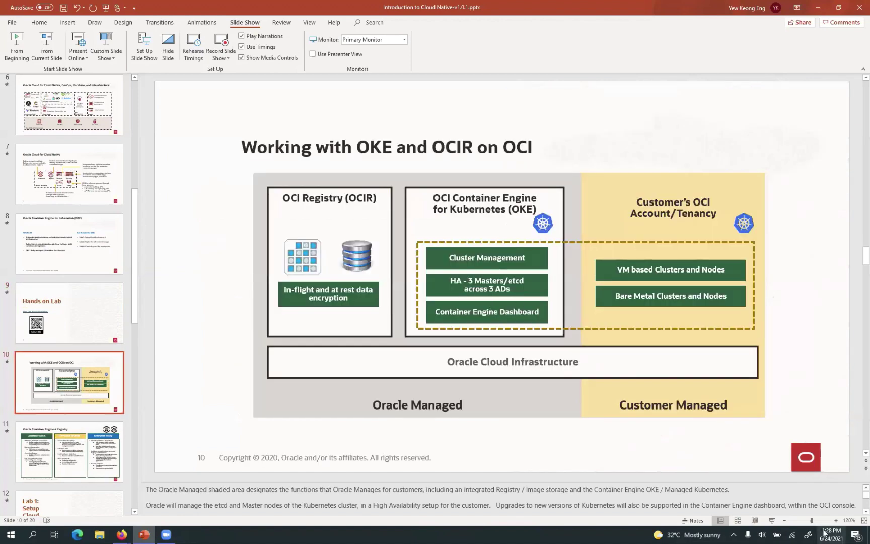
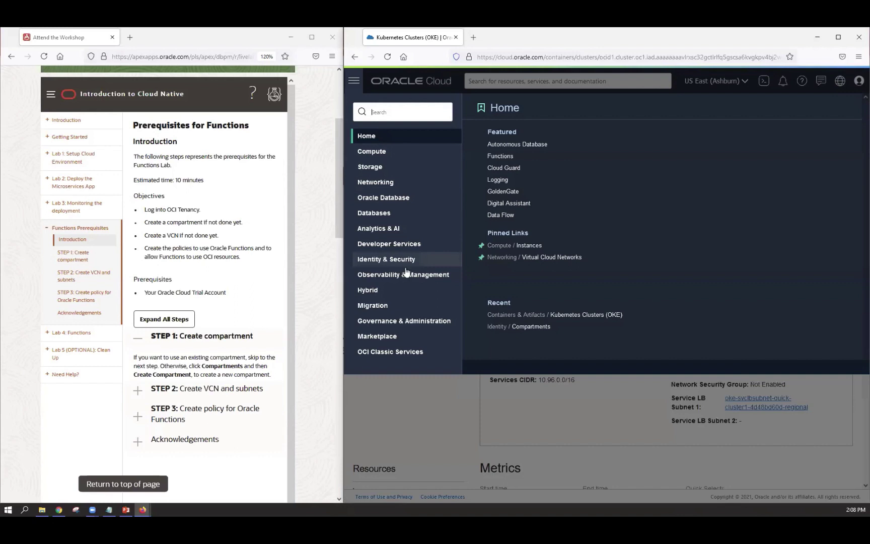
From Identity & Security > Compartments, create compartment Demo with description Demo under root.
left_click(381, 263)
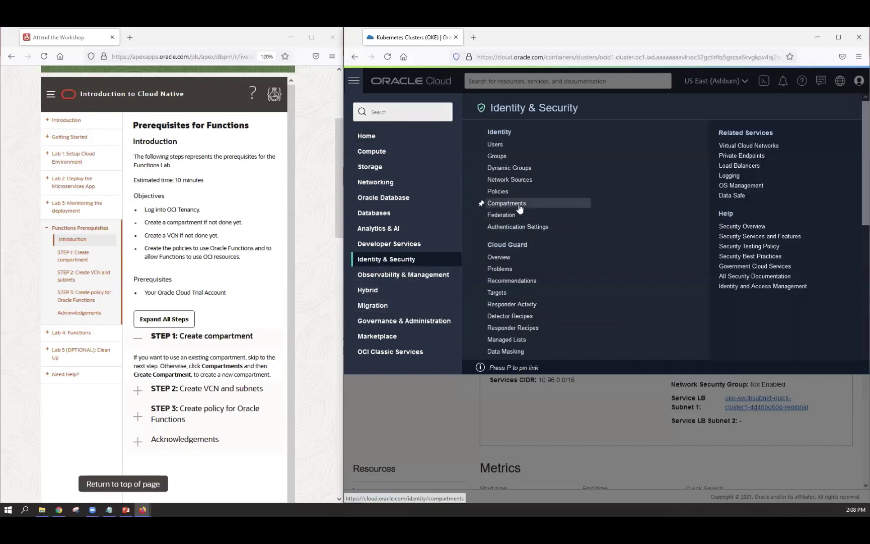
left_click(519, 204)
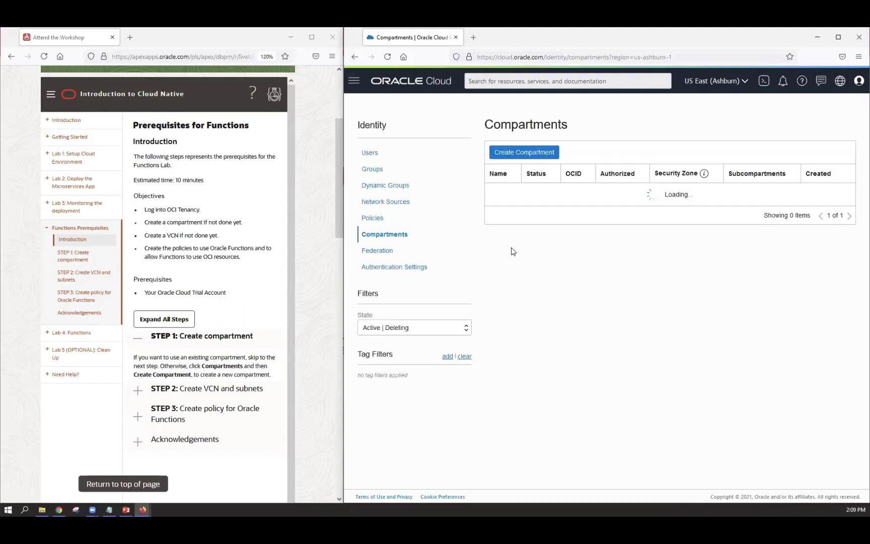
left_click(518, 154)
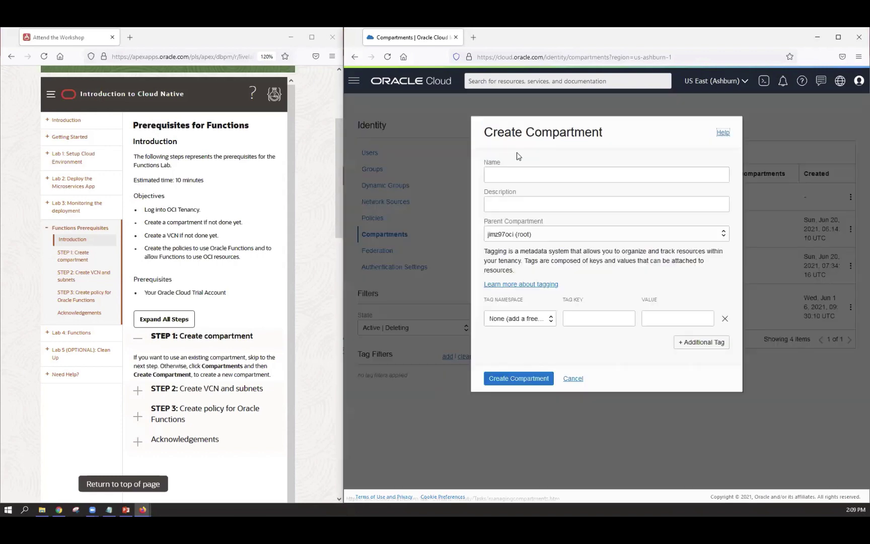
left_click(536, 175)
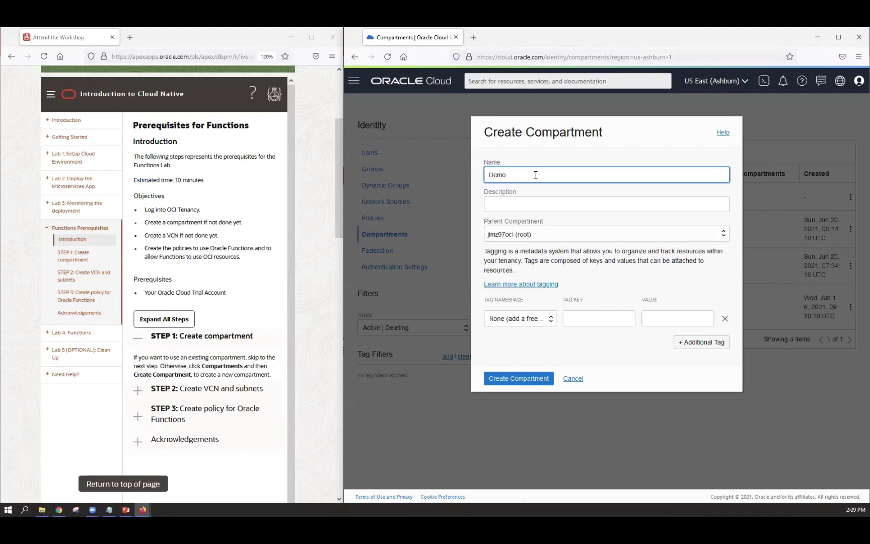
key("Tab")
type("Dem")
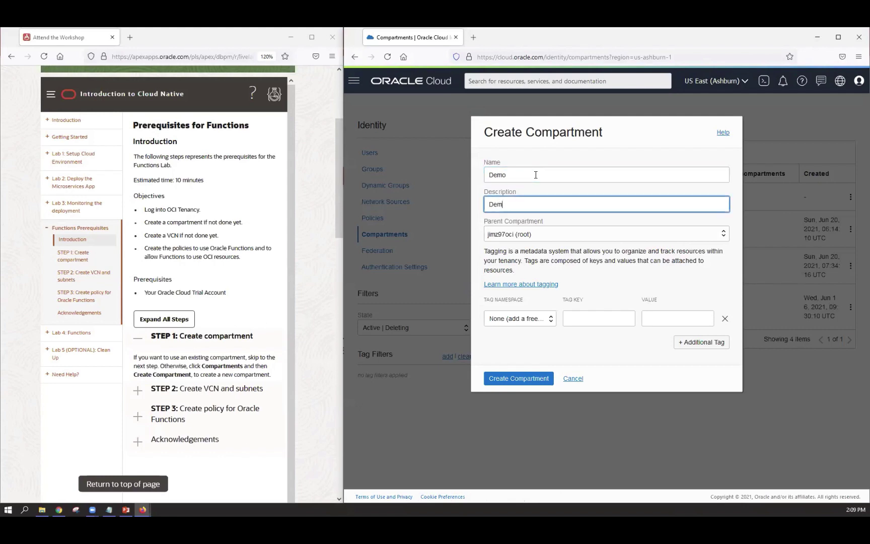
left_click(532, 385)
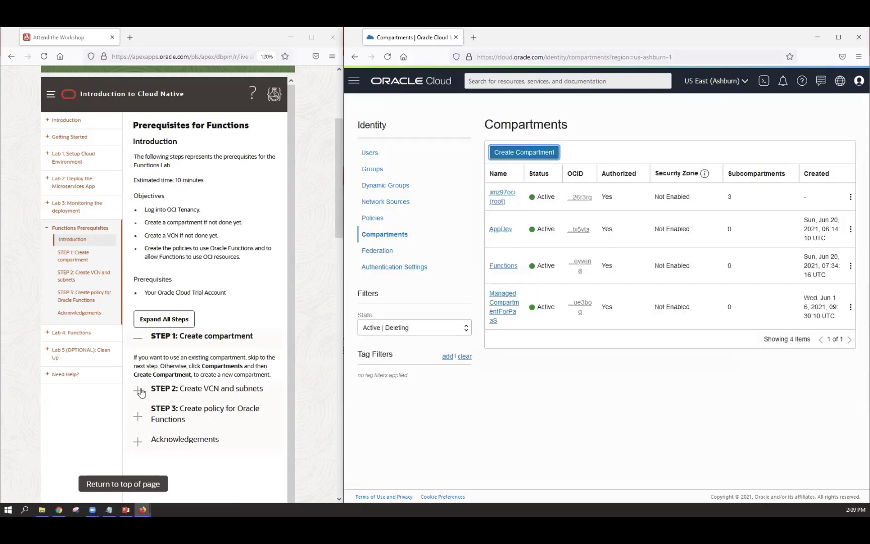
left_click(146, 391)
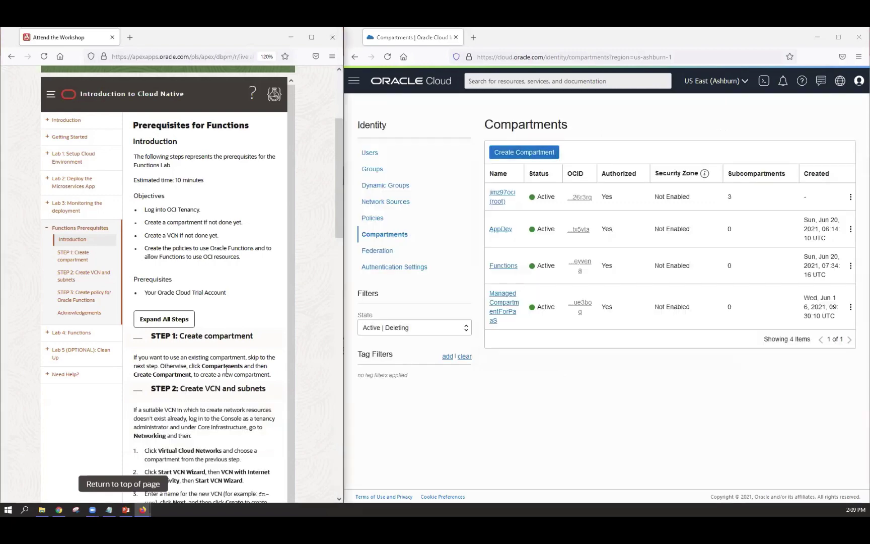
Open the Virtual Cloud Networks list scoped to the Demo compartment.
scroll(256, 388, "down", 5)
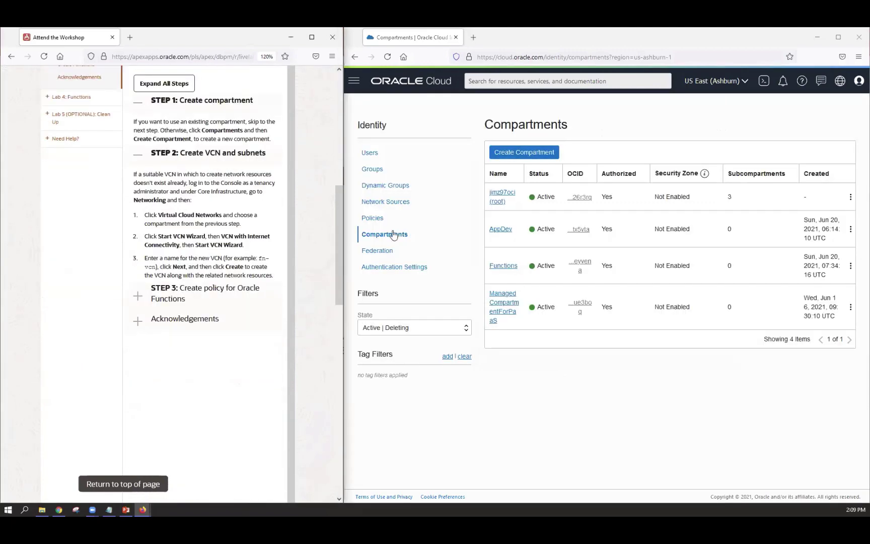
left_click(354, 81)
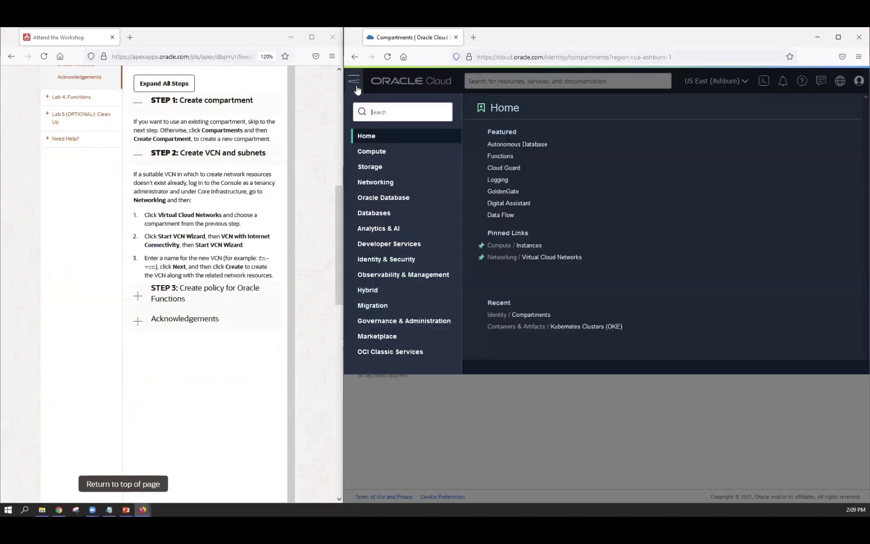
left_click(379, 182)
left_click(543, 156)
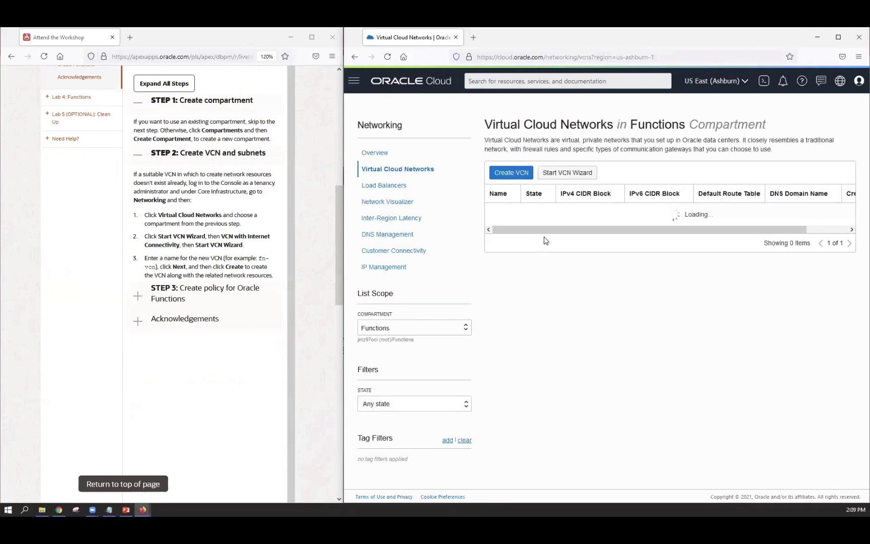
left_click(462, 330)
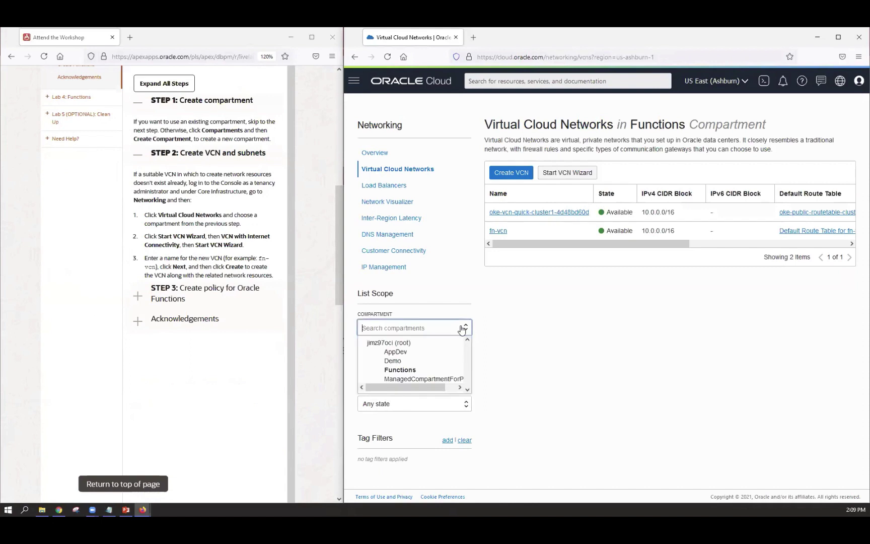
left_click(393, 361)
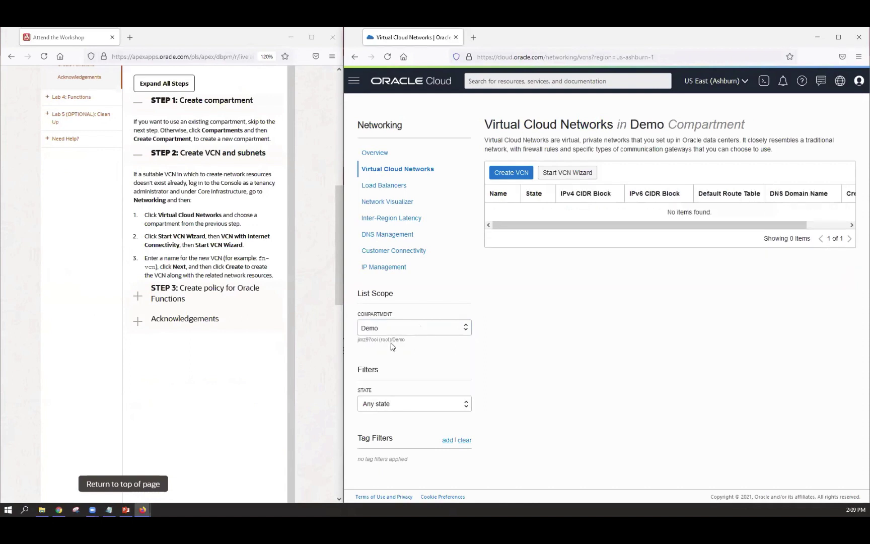
Start the VCN wizard with the VCN with Internet Connectivity option.
left_click(578, 174)
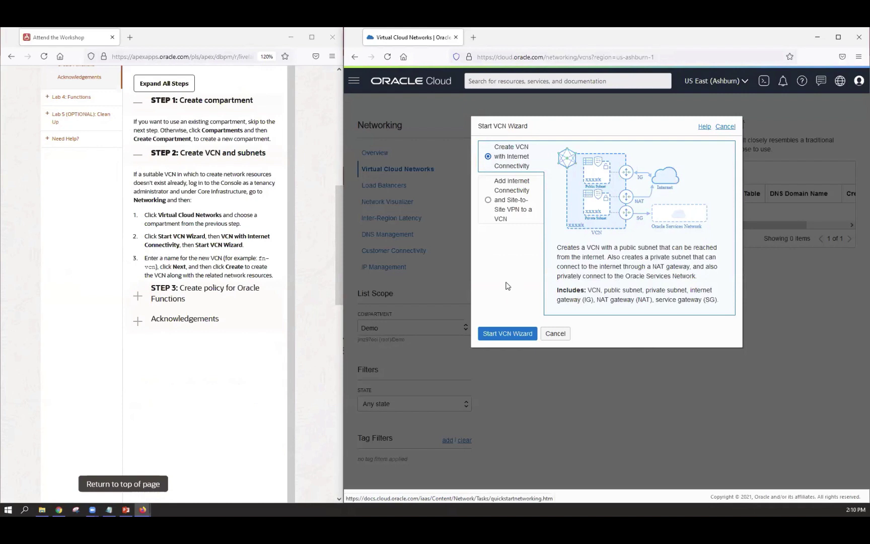
left_click(488, 199)
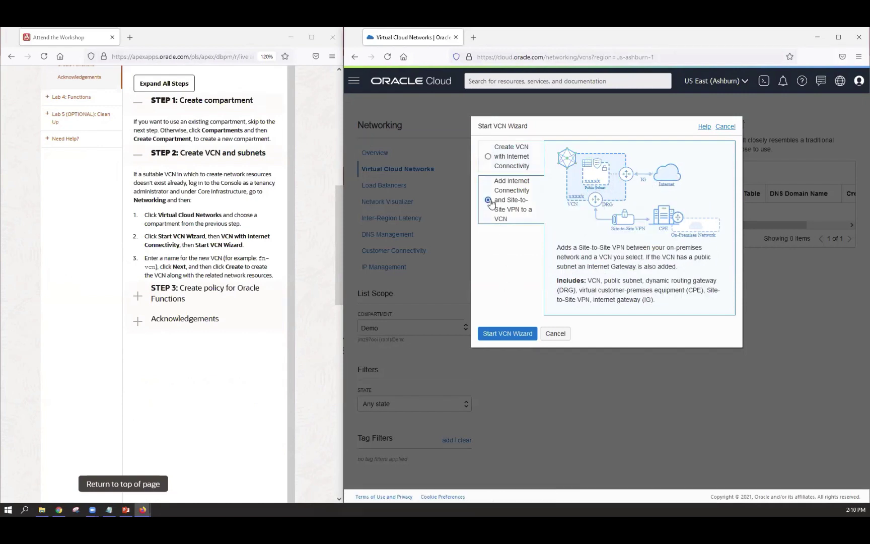
left_click(488, 157)
left_click(506, 335)
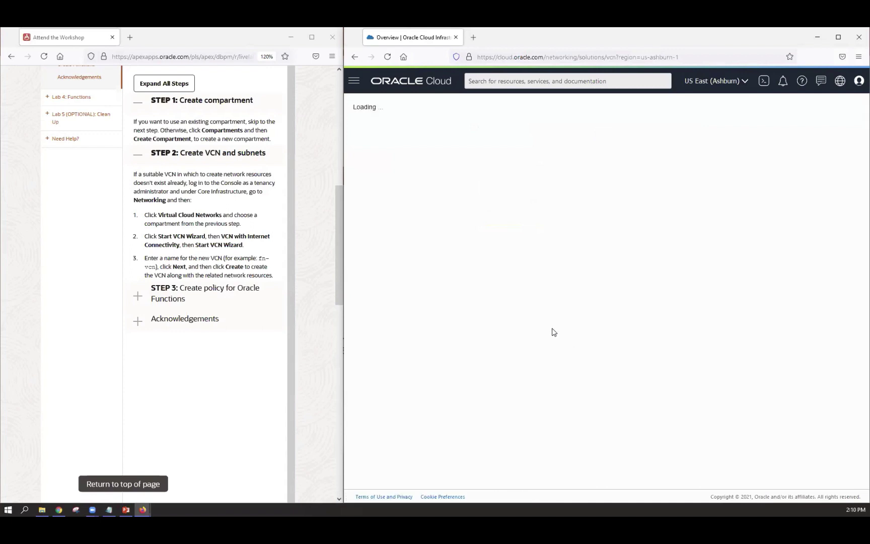
left_click(548, 205)
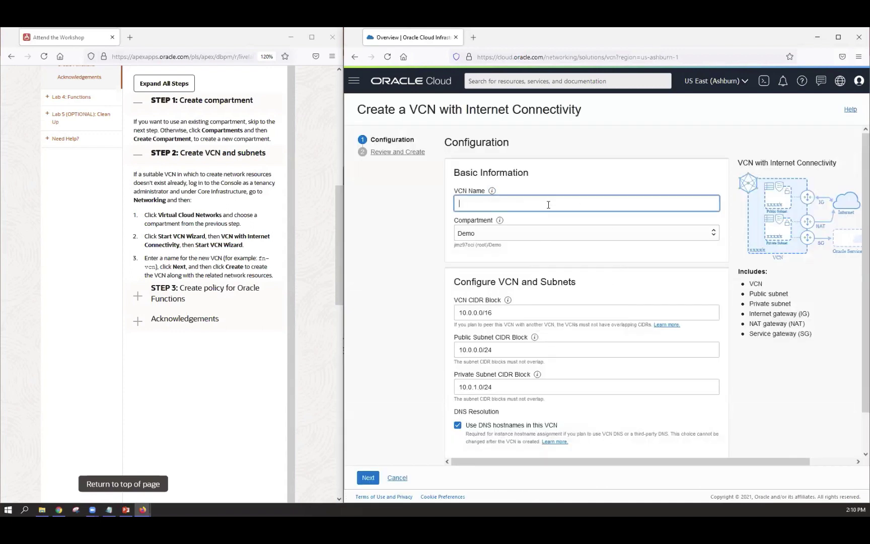
Name the VCN Functions, review the configuration, and create it.
type("Func")
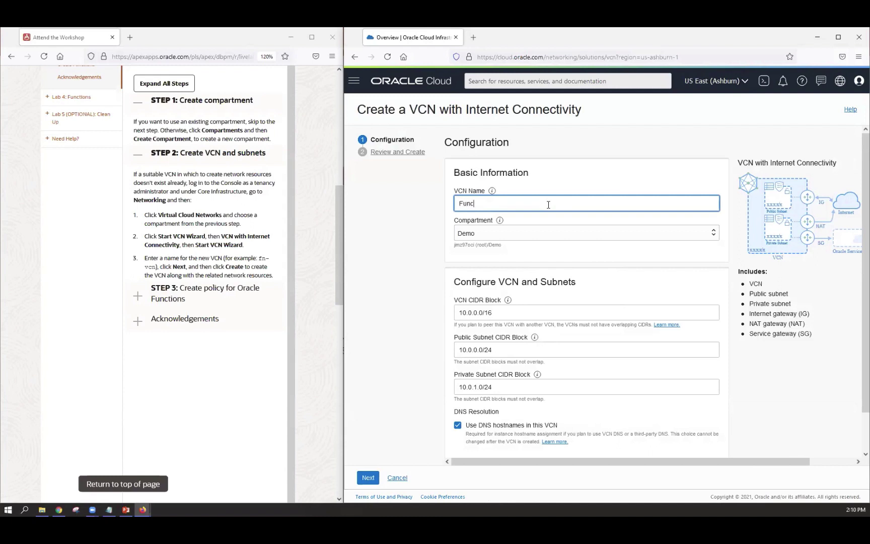
type("tions")
scroll(589, 388, "down", 2)
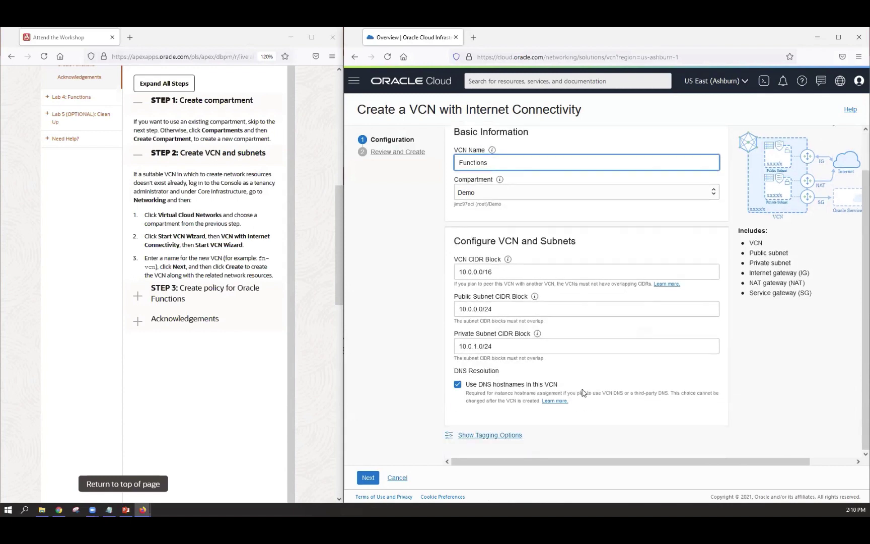
scroll(583, 393, "up", 2)
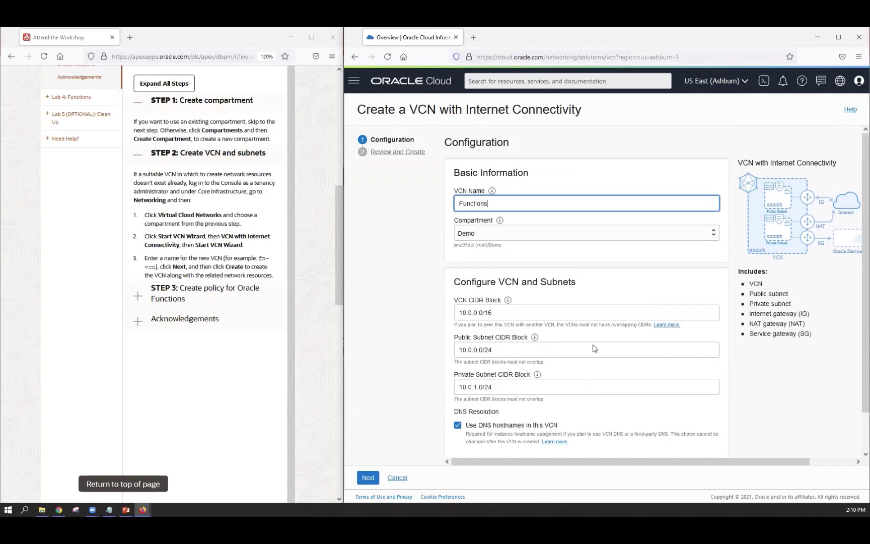
left_click(368, 477)
scroll(647, 357, "down", 10)
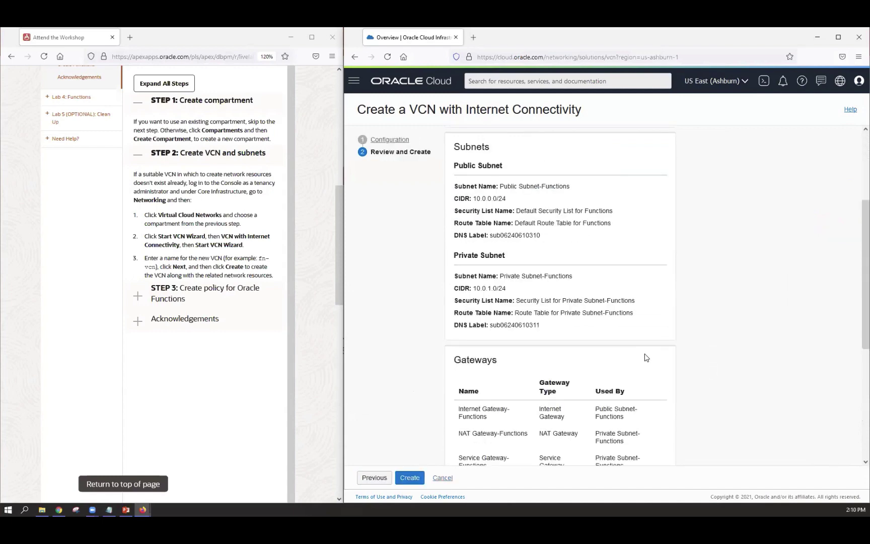
scroll(646, 357, "down", 5)
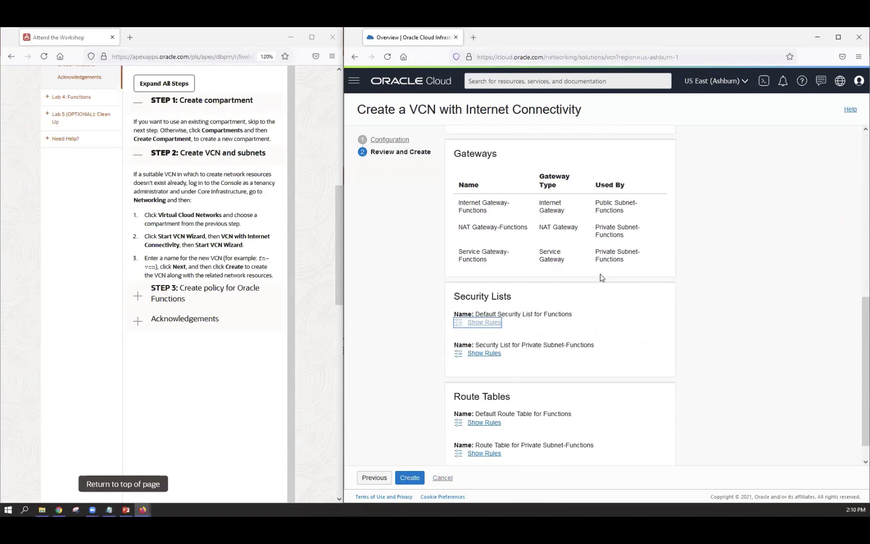
scroll(601, 278, "down", 1)
left_click(409, 477)
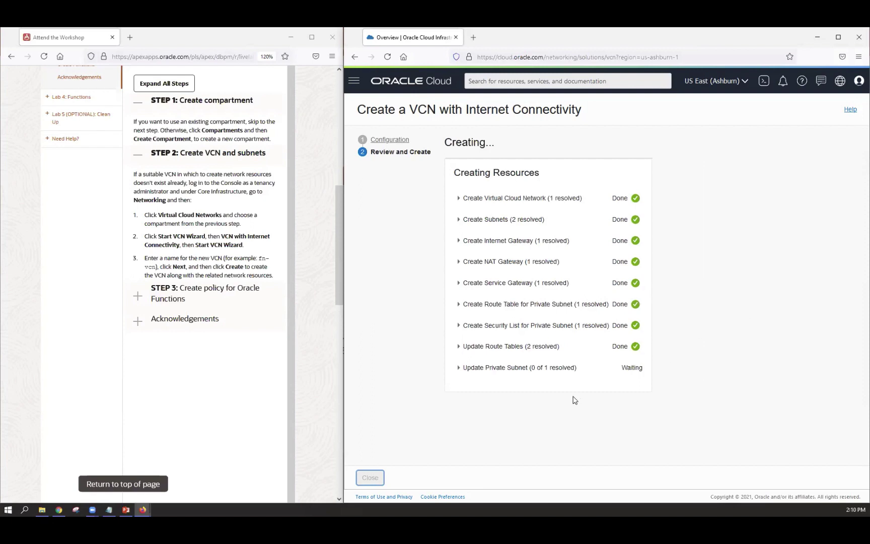
Open the details page of the new Functions VCN.
left_click(136, 300)
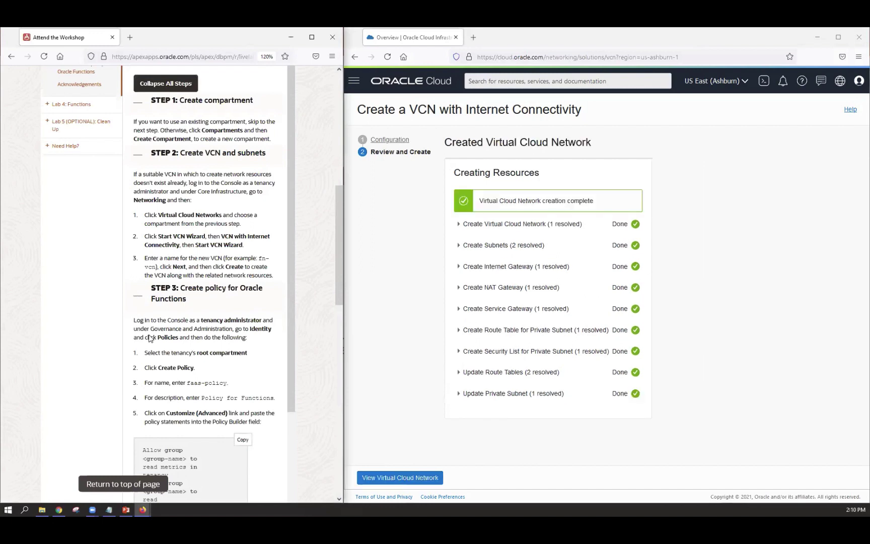
scroll(136, 300, "down", 4)
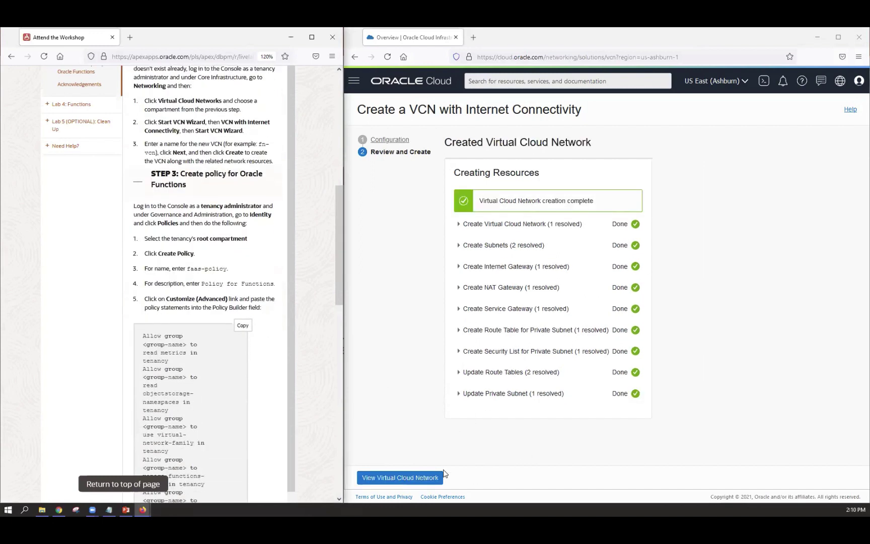
left_click(423, 477)
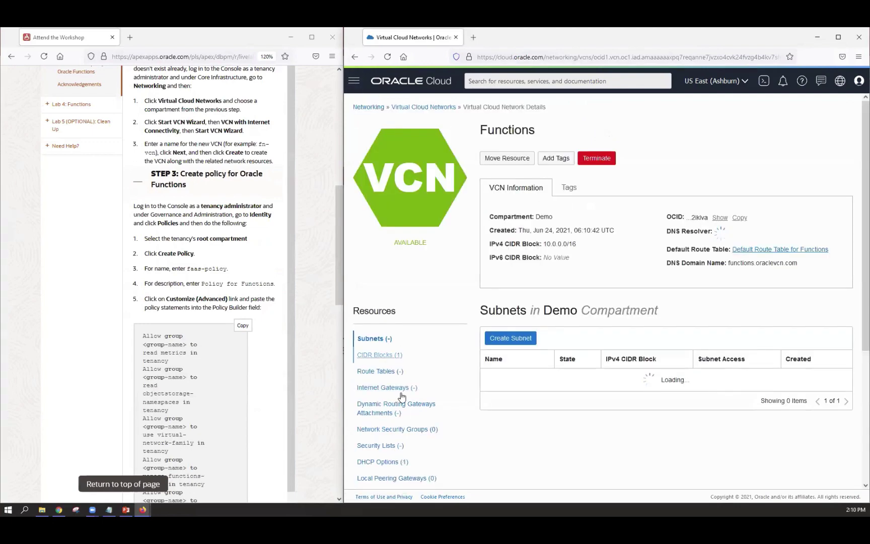
scroll(401, 396, "down", 2)
scroll(413, 272, "up", 2)
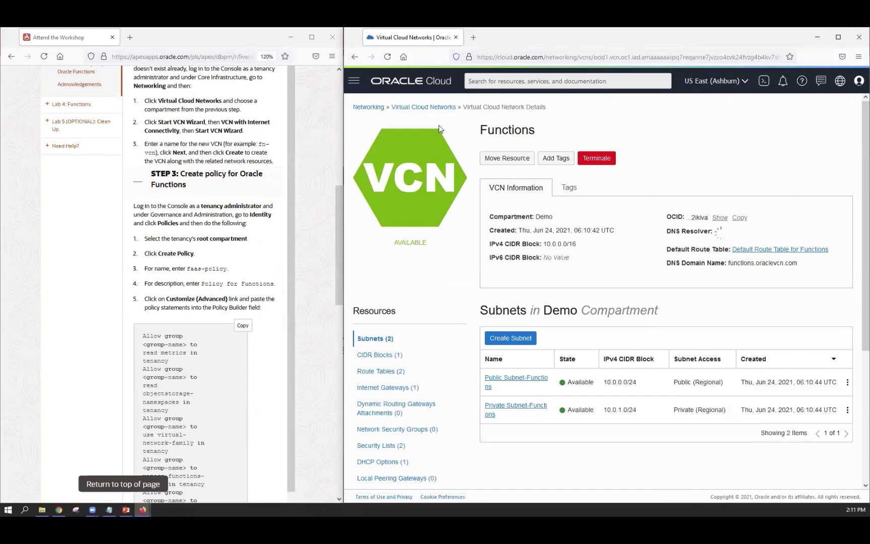
left_click(354, 82)
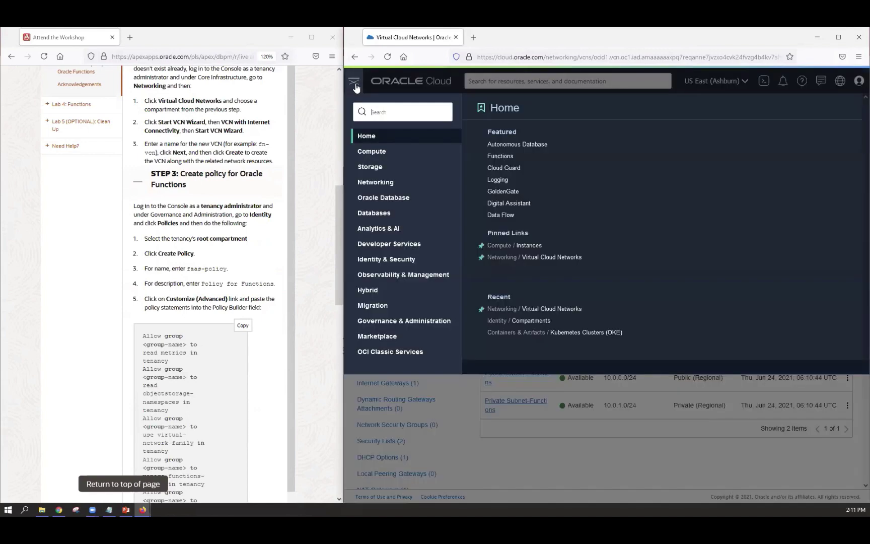
On the Policies page, start a new policy with name and description faas-policy.
left_click(387, 264)
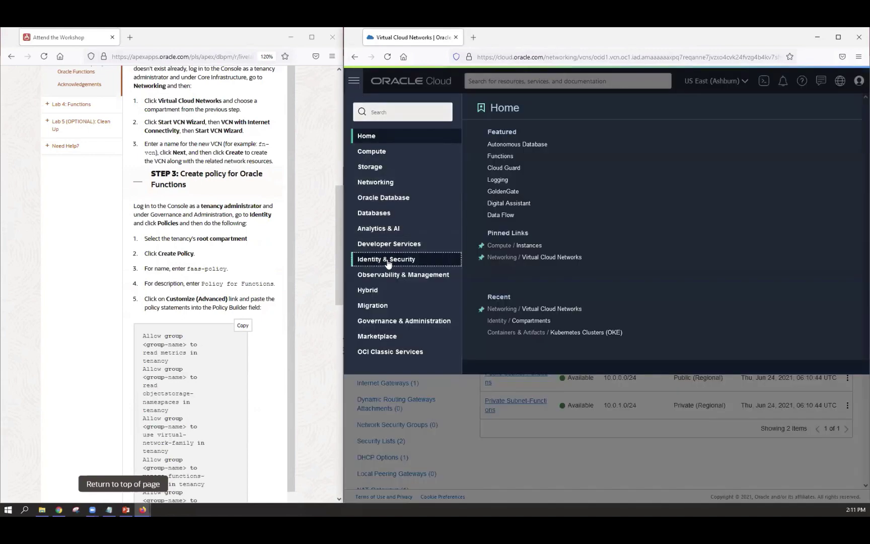
left_click(505, 197)
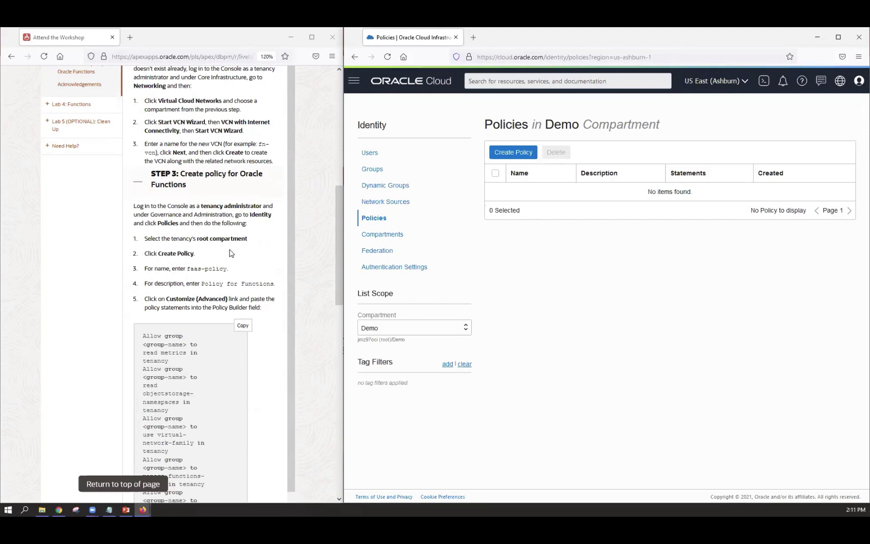
scroll(229, 253, "down", 2)
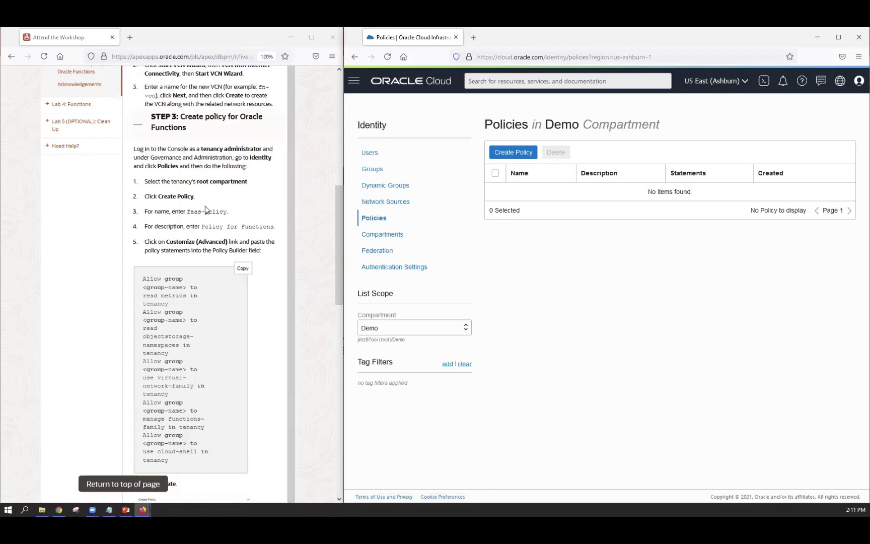
left_click(513, 152)
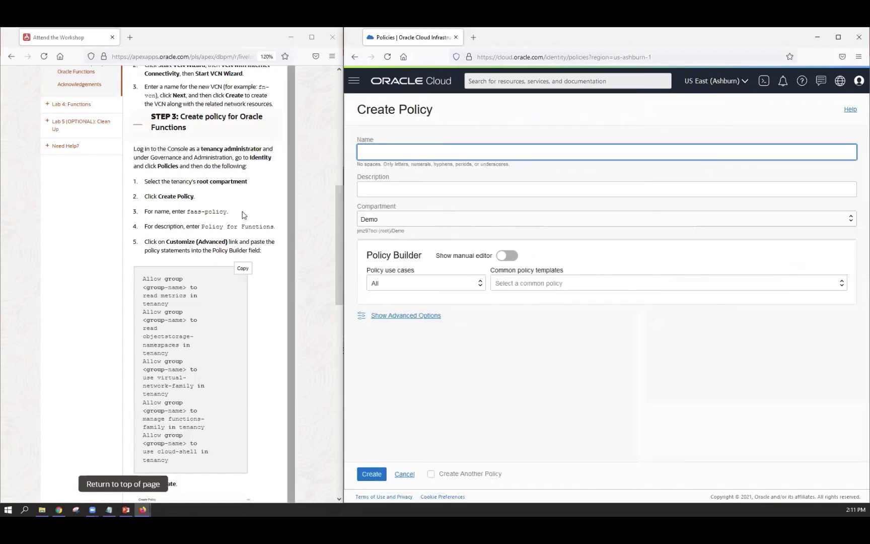
left_click_drag(227, 212, 186, 211)
key("ctrl+c")
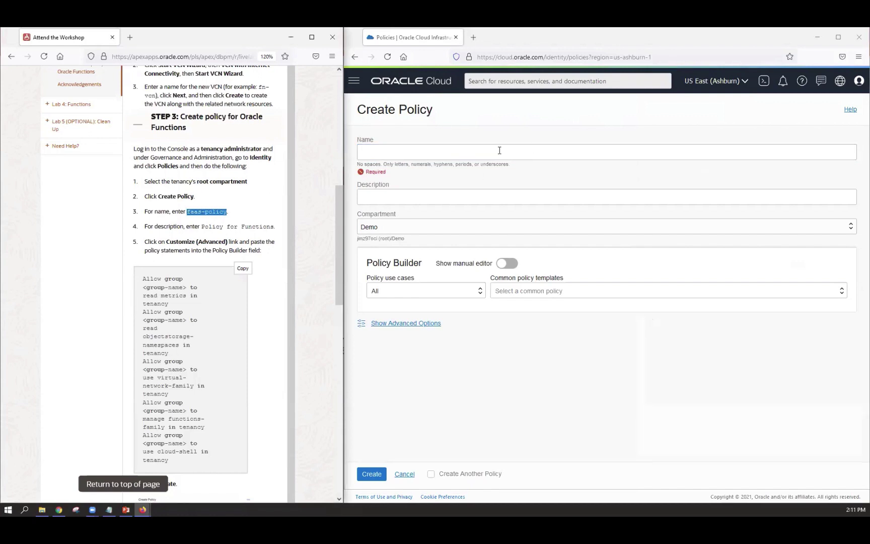
left_click(500, 150)
key("ctrl+v")
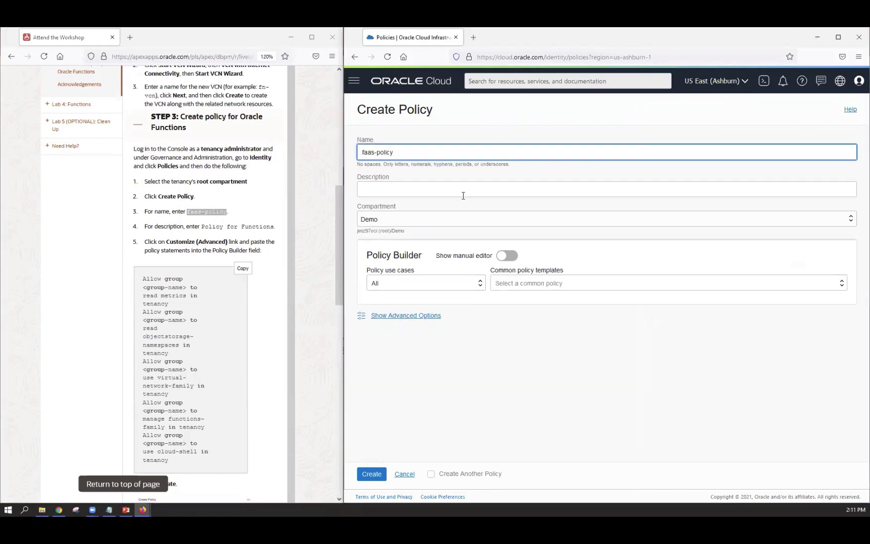
left_click(445, 189)
key("ctrl+v")
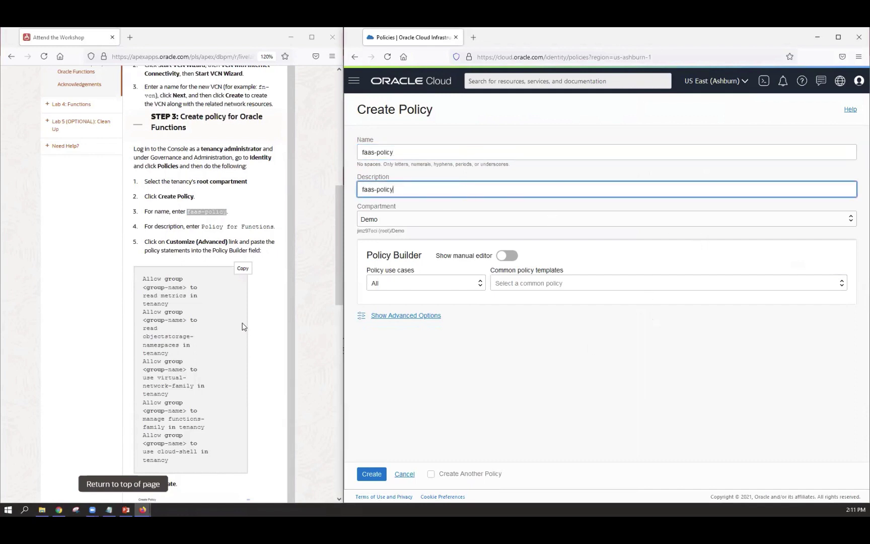
Enable the manual editor and paste the five workshop policy statements.
left_click(242, 271)
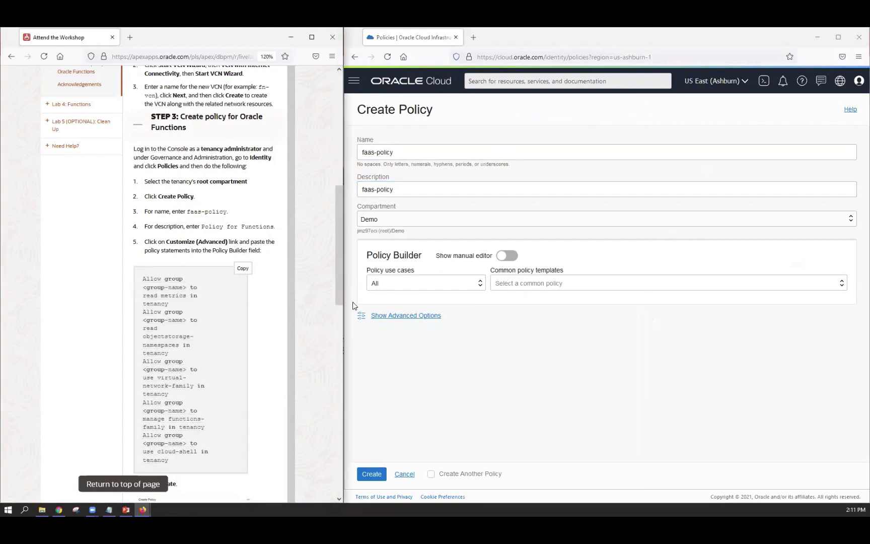
left_click(507, 256)
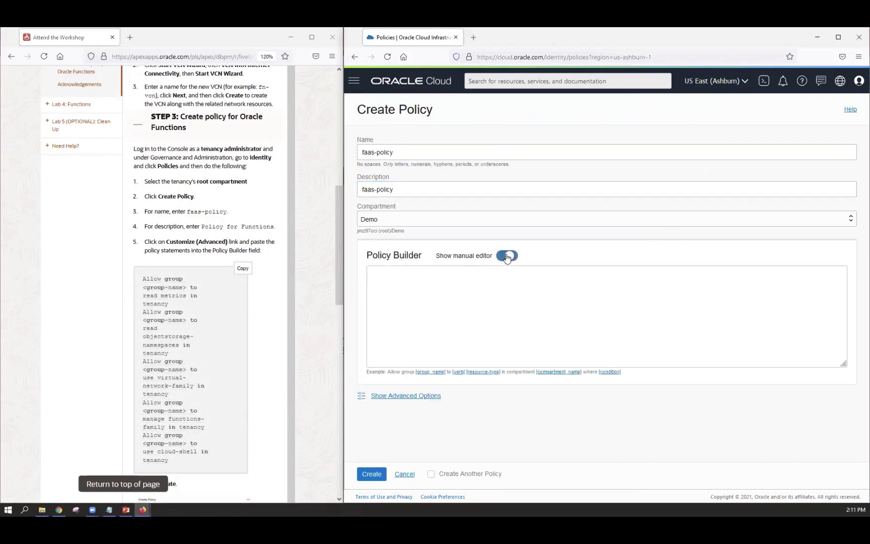
left_click(485, 277)
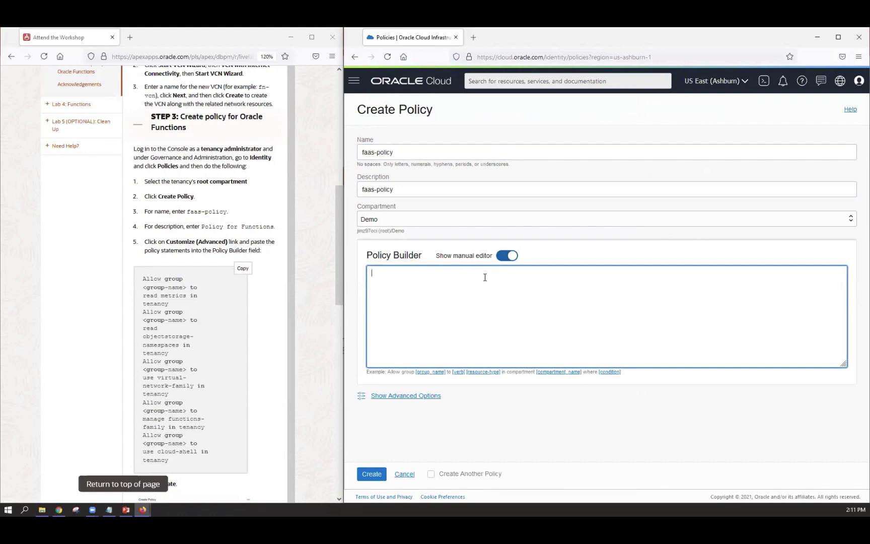
key("ctrl+v")
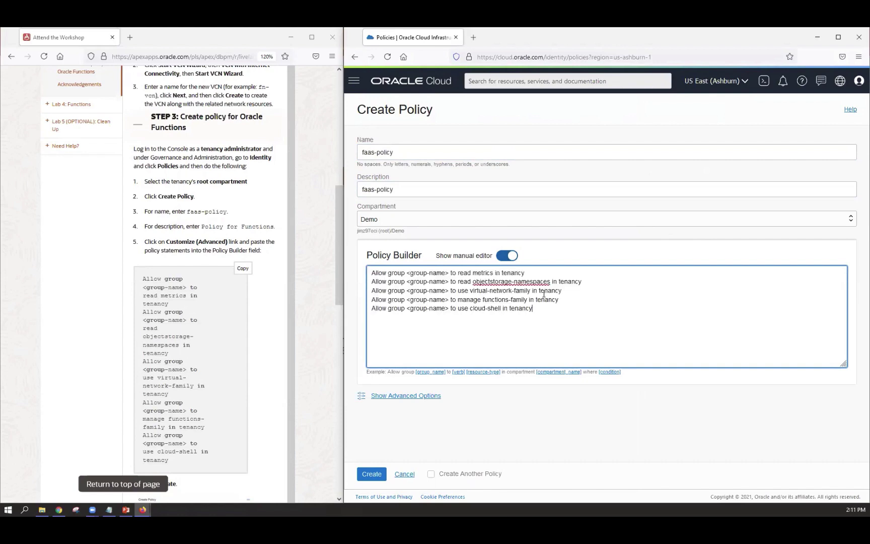
scroll(240, 233, "up", 3)
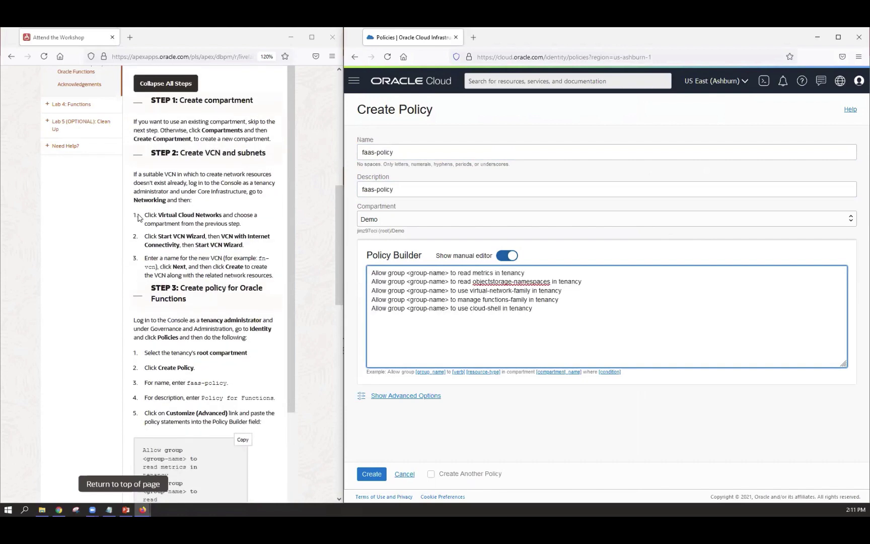
scroll(93, 95, "up", 3)
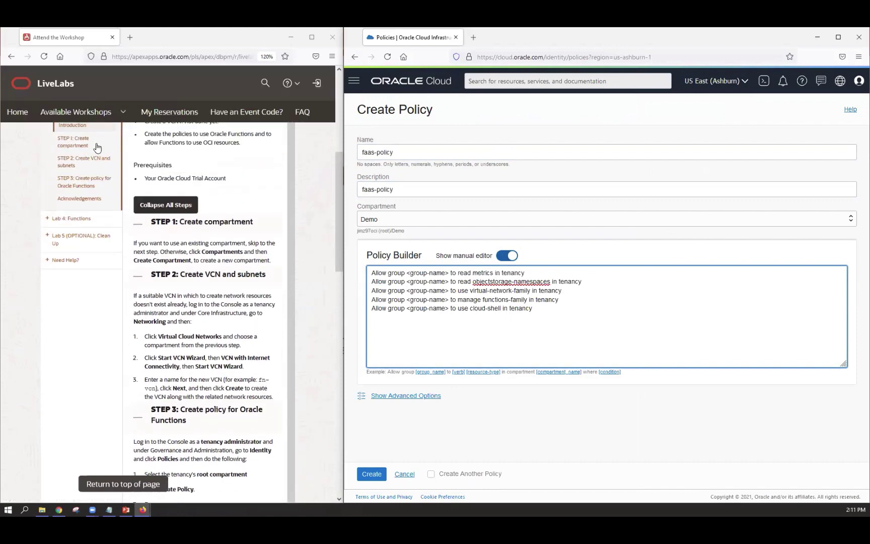
scroll(97, 147, "up", 1)
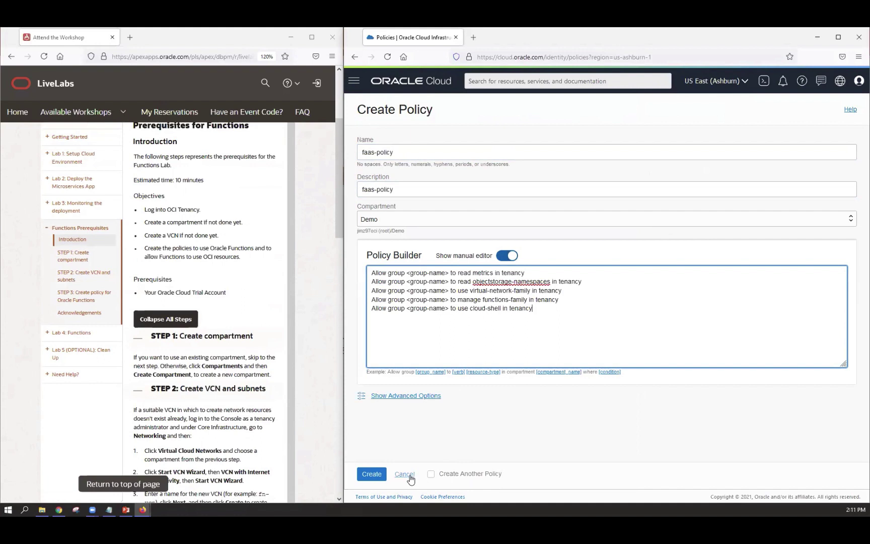
Duplicate the Policies browser tab and show Identity & Security in the new tab's navigation.
right_click(420, 38)
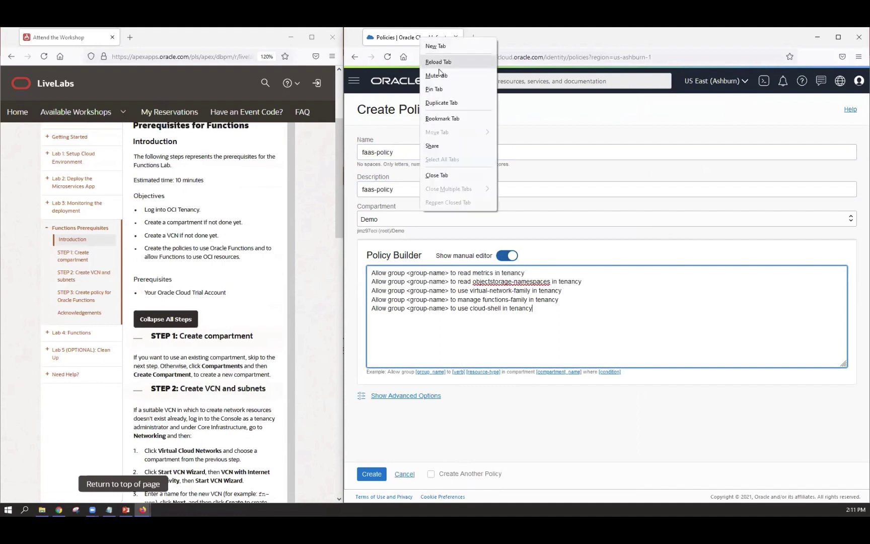
left_click(453, 105)
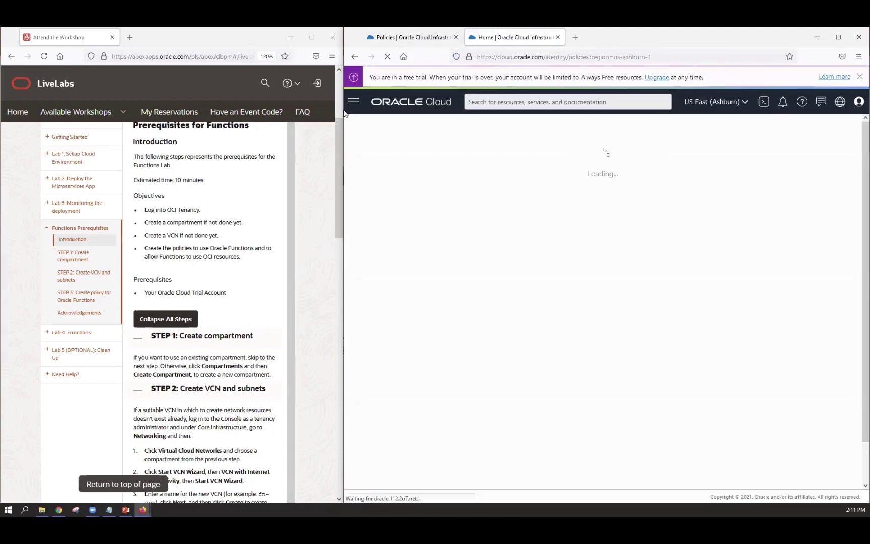
left_click(353, 102)
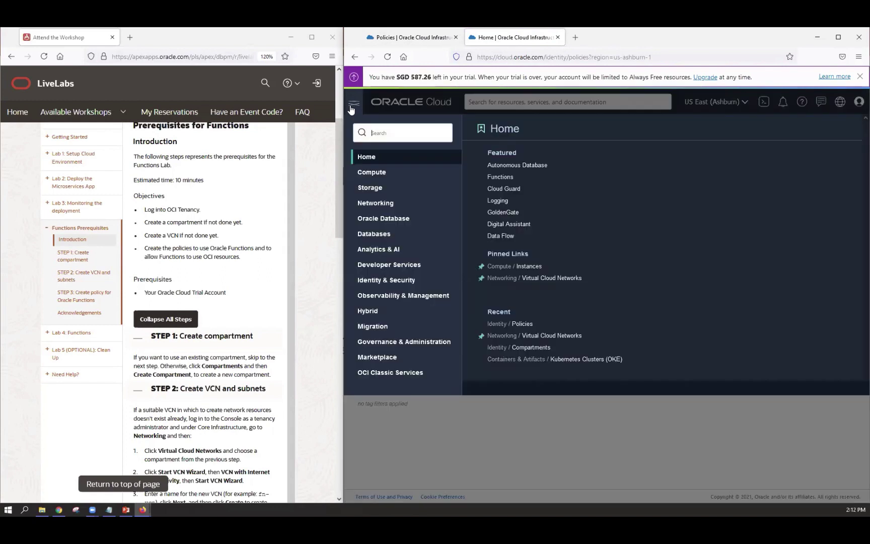
left_click(389, 281)
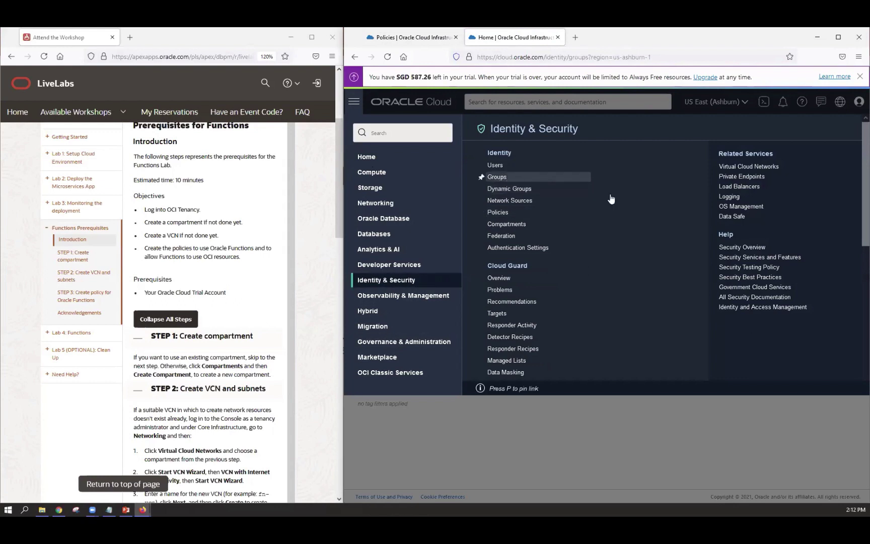
Create a group named demo with description demo.
left_click(497, 177)
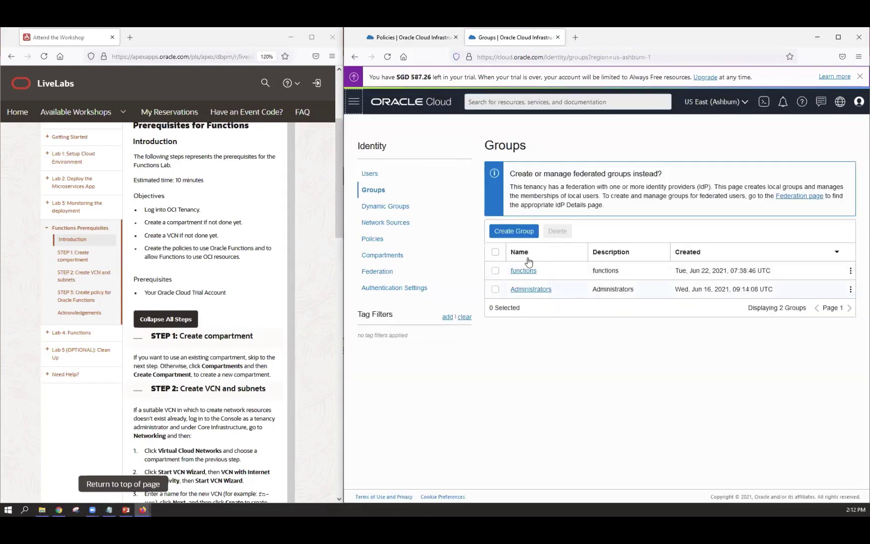
left_click(515, 233)
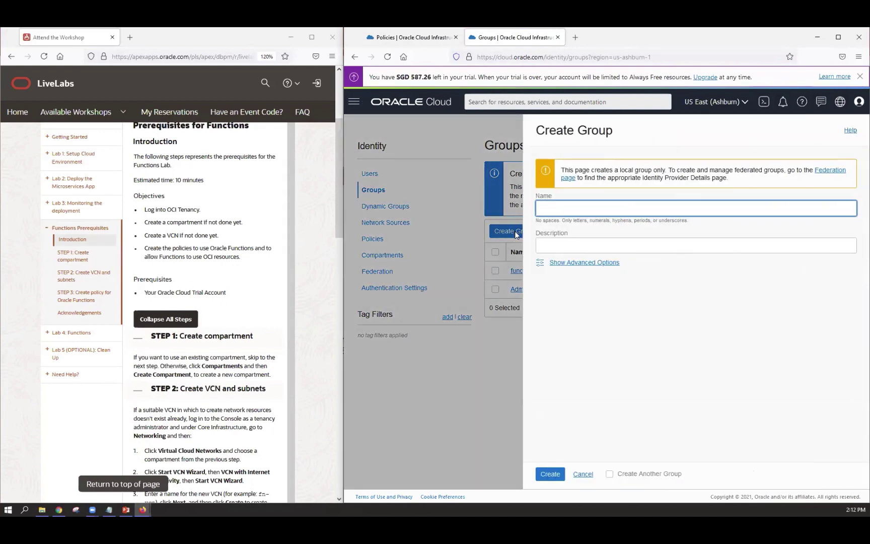
type("demo")
key("Tab")
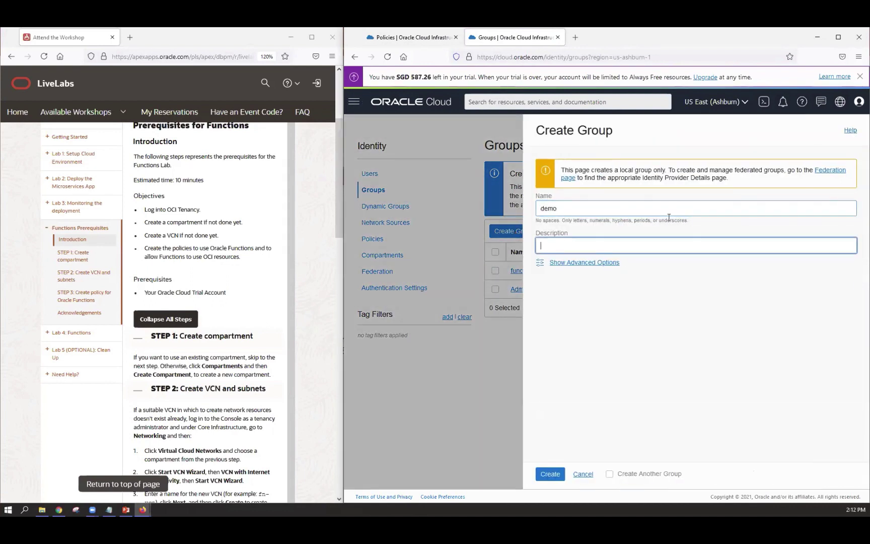
type("demo")
left_click(549, 474)
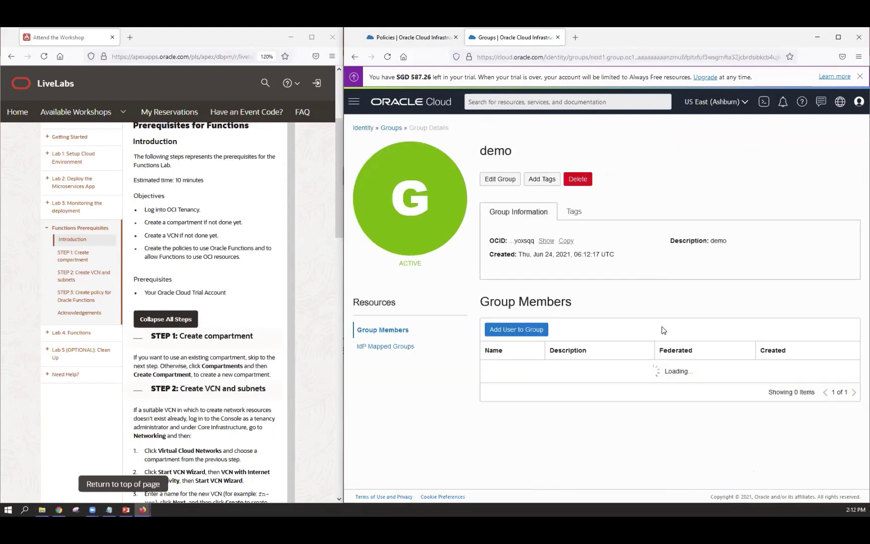
Add the account's user as a member of the demo group.
left_click(517, 330)
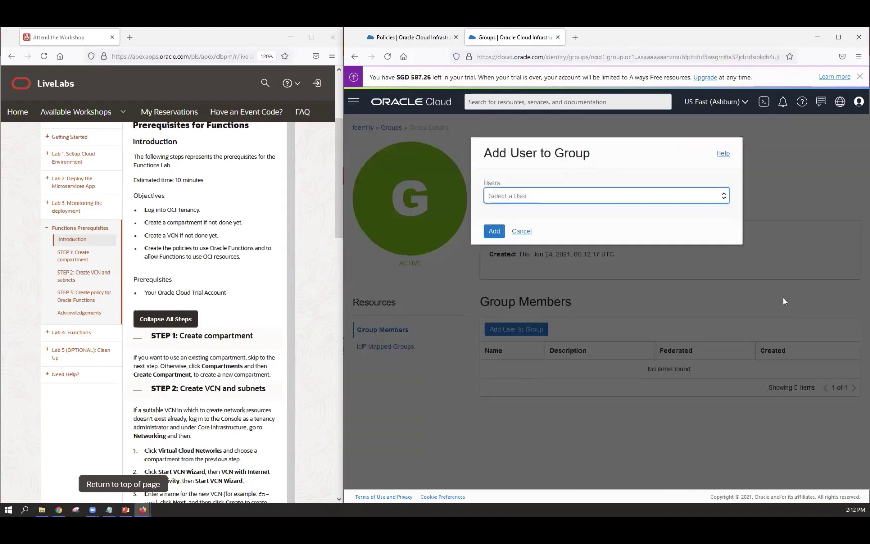
left_click(596, 196)
left_click(561, 217)
left_click(496, 232)
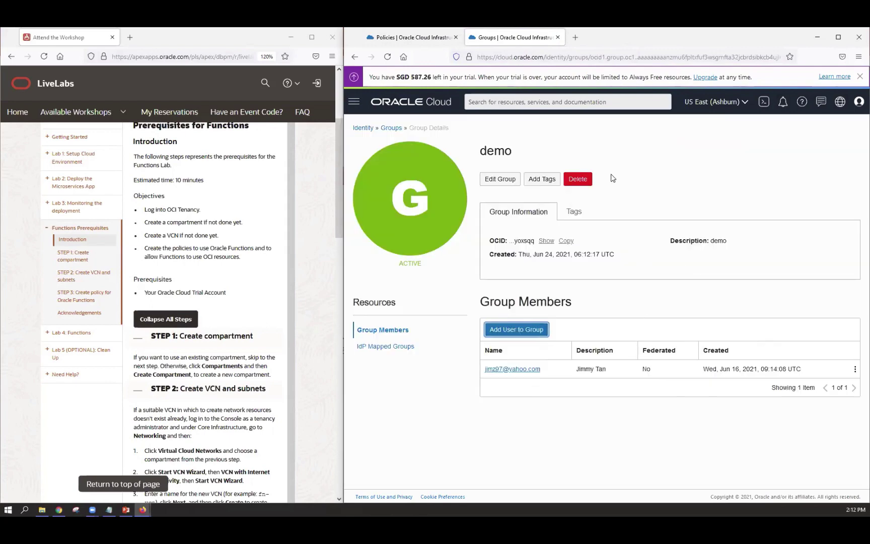
Replace the group placeholder with demo in all five faas-policy statements.
left_click(411, 40)
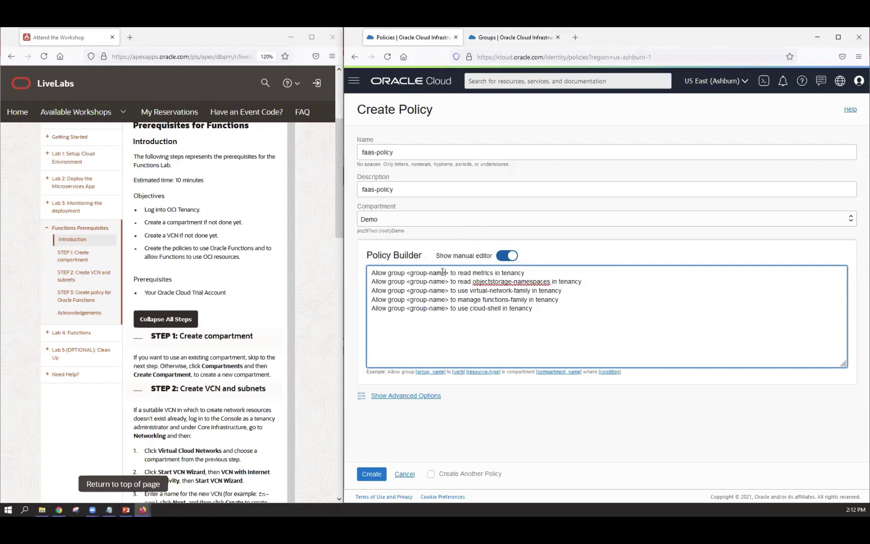
left_click_drag(445, 273, 408, 272)
type("demo")
key("Delete")
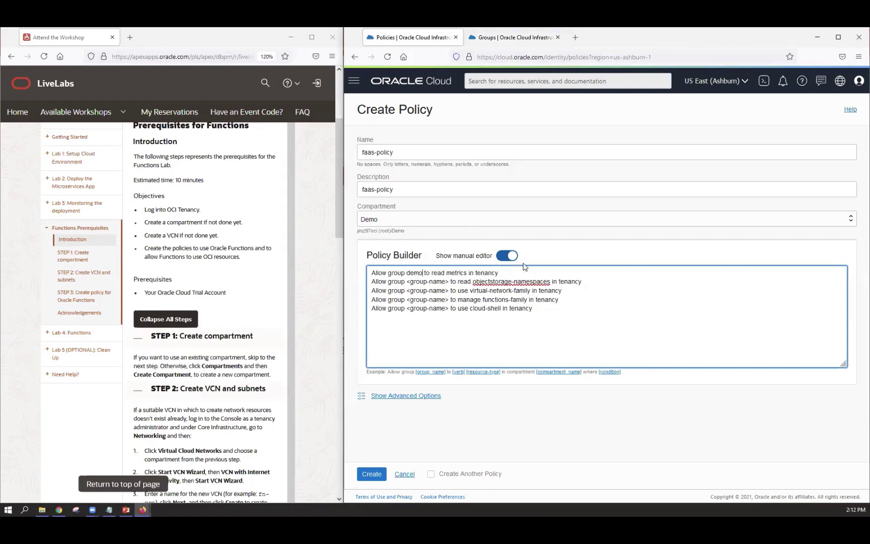
key("shift+Right")
key("shift+Right")
key("shift+Right")
key("shift+Right")
key("shift+Right")
key("shift+Right")
key("shift+Right")
key("shift+Right")
key("shift+Right")
key("shift+Right")
key("shift+Right")
type("demo")
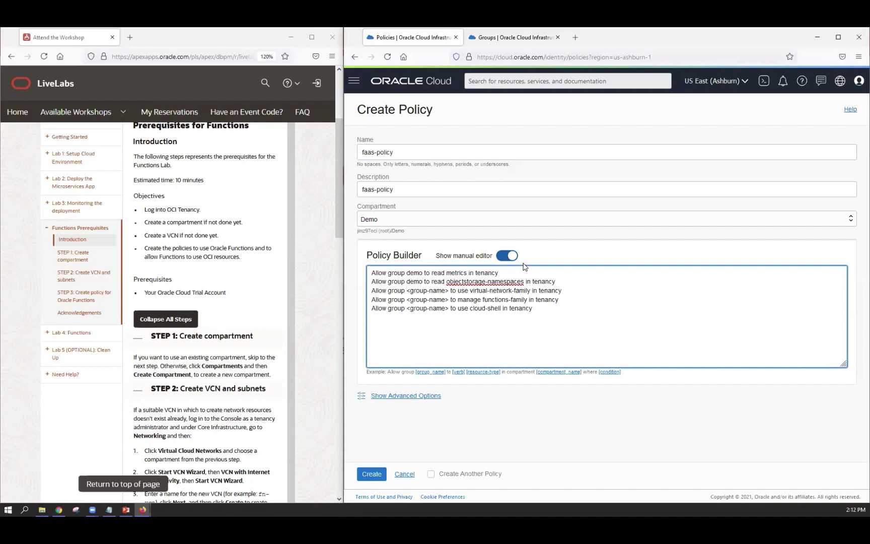
left_click_drag(450, 292, 408, 291)
type("demo")
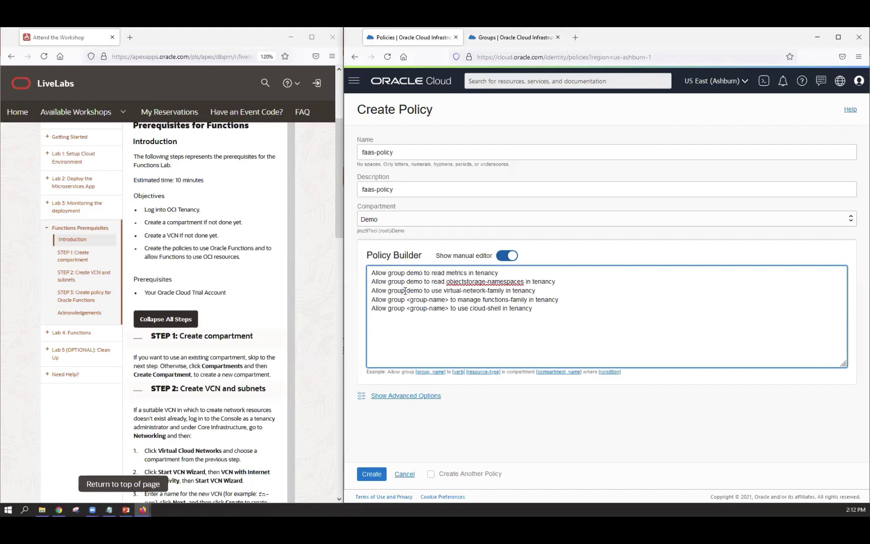
left_click_drag(447, 299, 409, 299)
type("demo")
key("Delete")
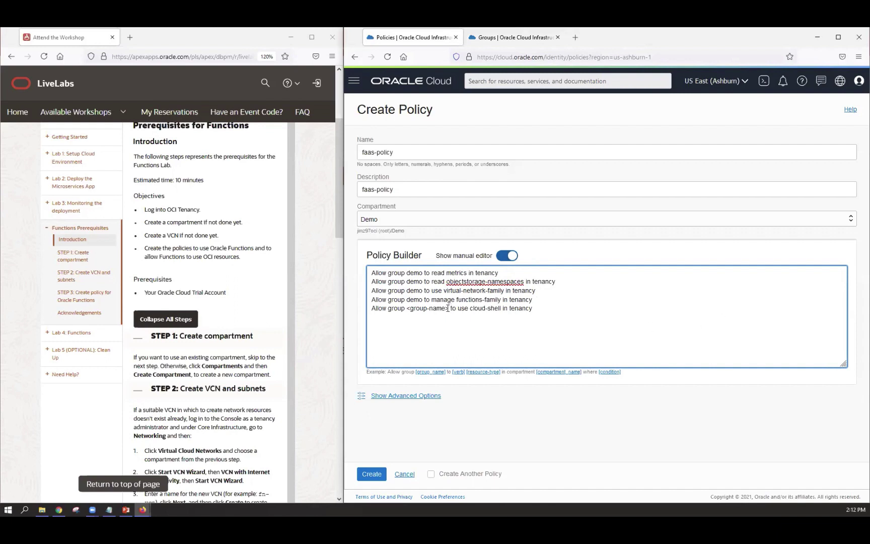
left_click_drag(447, 308, 411, 309)
type("demo")
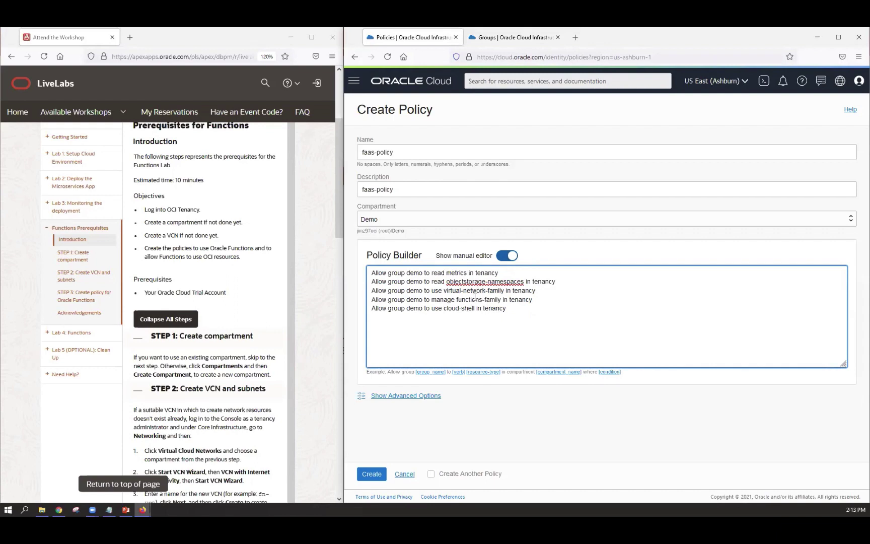
Submit faas-policy, then after the authorization error cancel back to the Demo policies list.
left_click(372, 476)
scroll(200, 267, "down", 7)
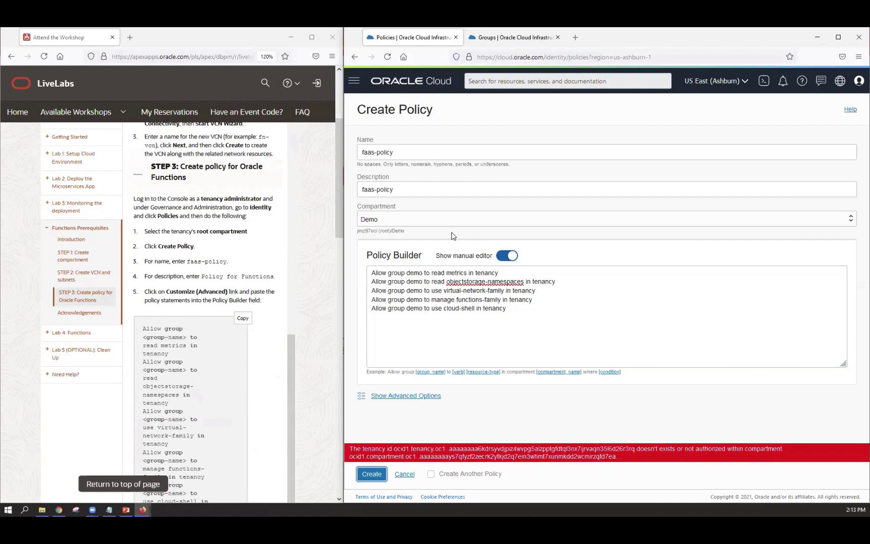
left_click(506, 282)
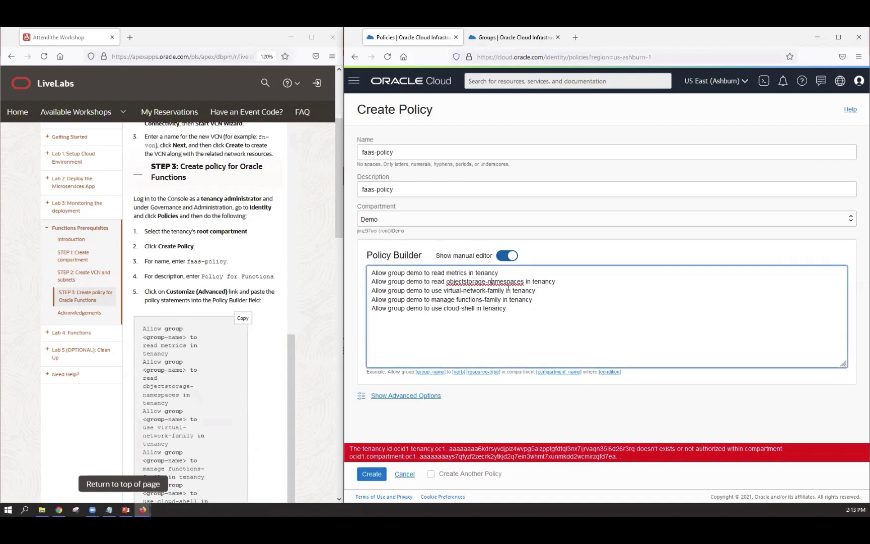
left_click(414, 396)
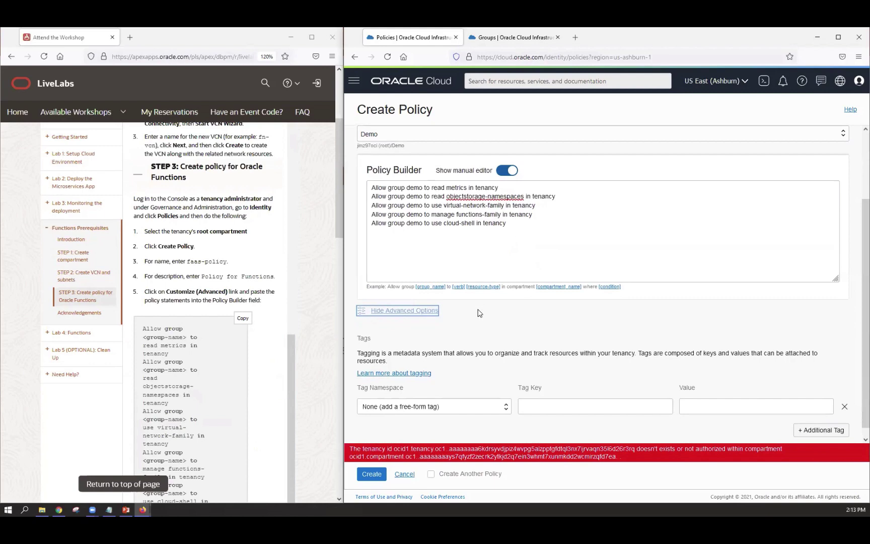
scroll(477, 243, "up", 2)
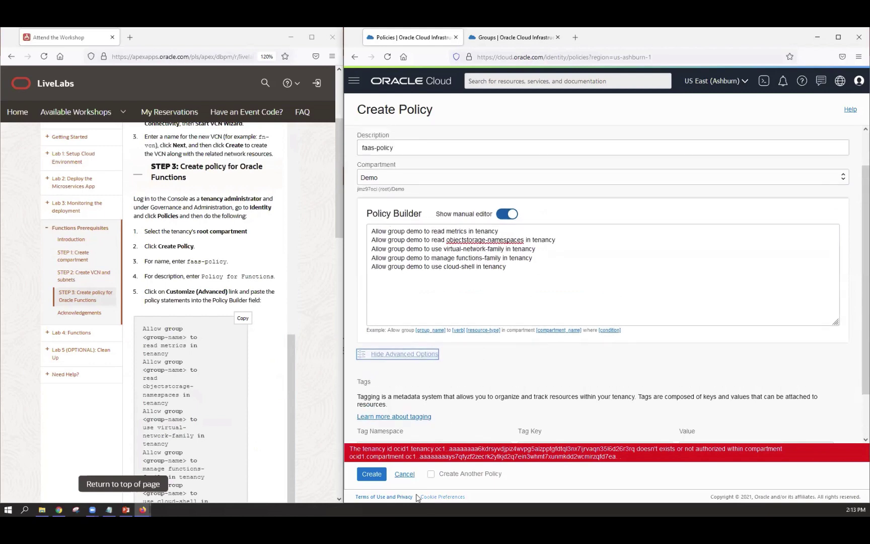
left_click(404, 474)
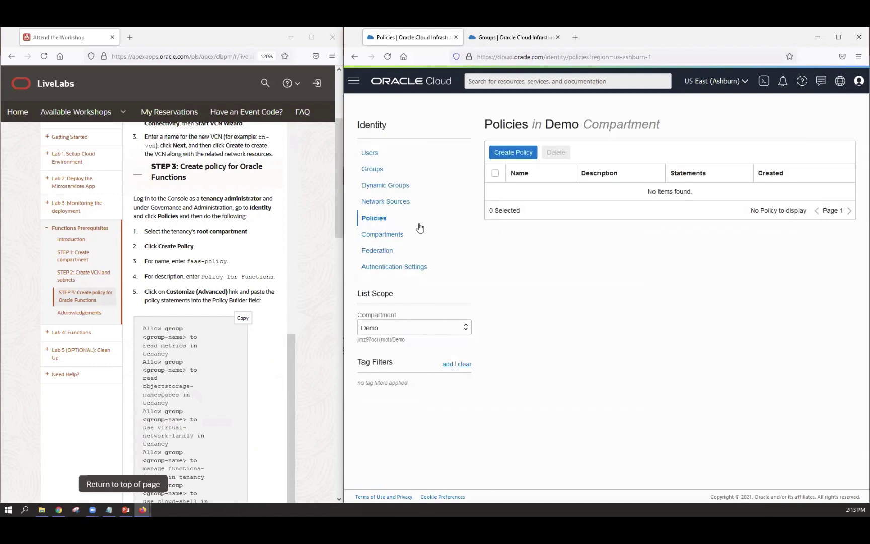
Switch the policies list to root compartment jimz97oci, discarding a new policy form.
left_click(463, 328)
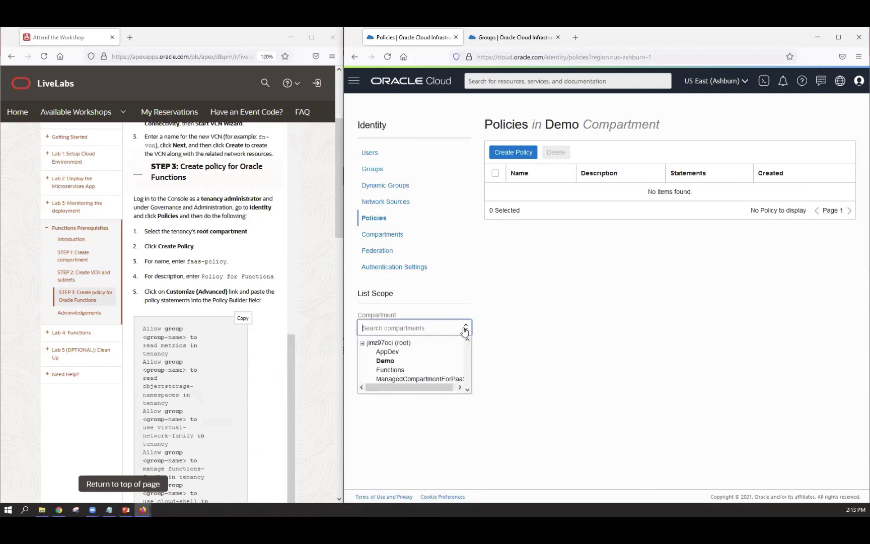
left_click(383, 342)
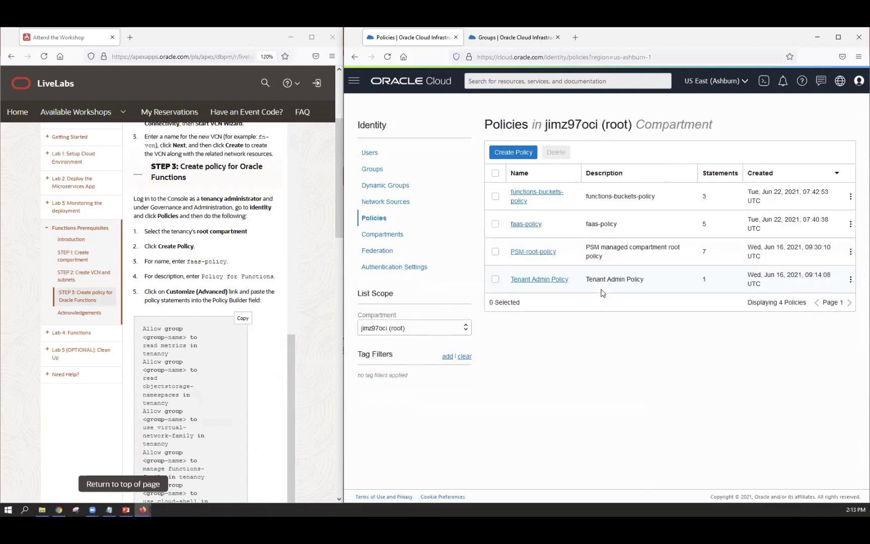
left_click(507, 154)
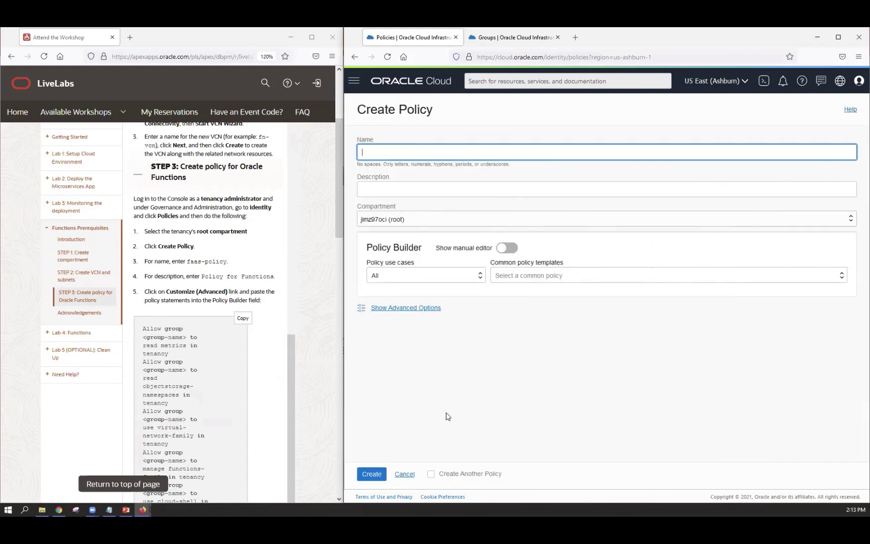
left_click(405, 474)
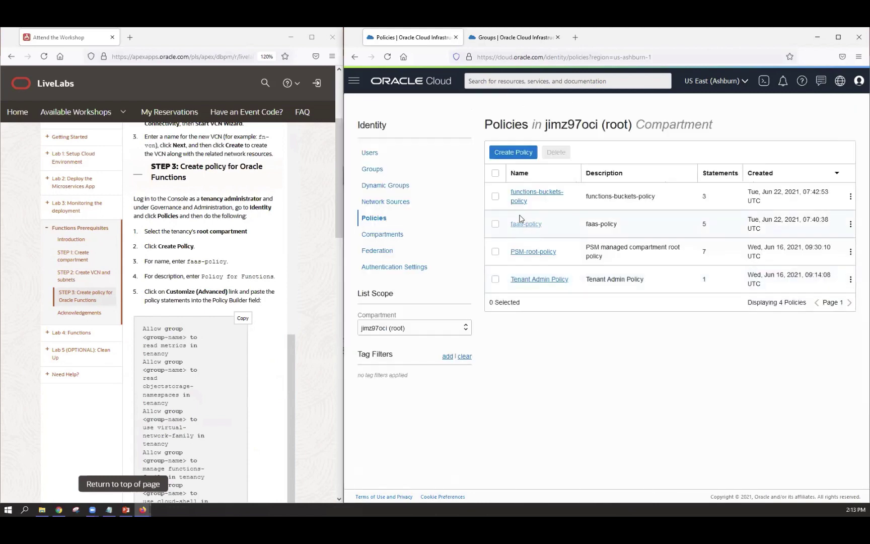
Open the existing faas-policy, select its five statements, and go back to the policies list.
left_click(526, 224)
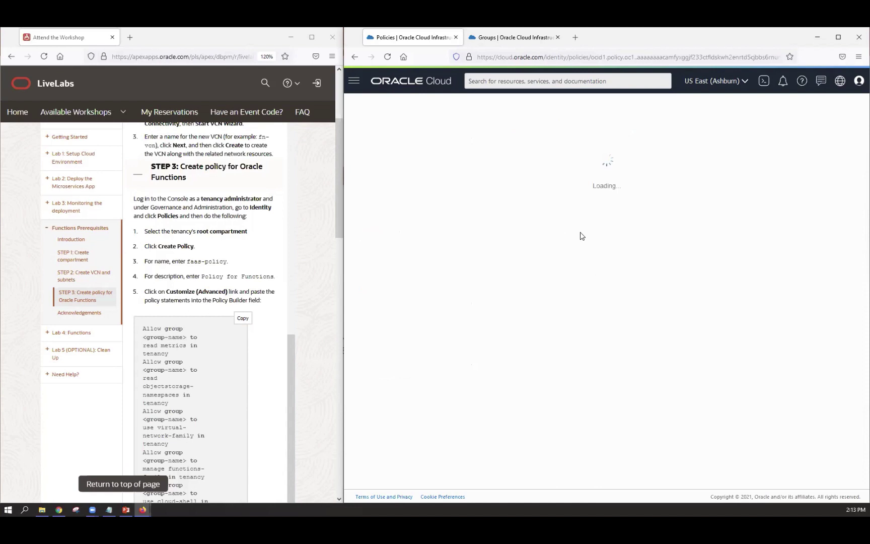
left_click_drag(637, 417, 592, 418)
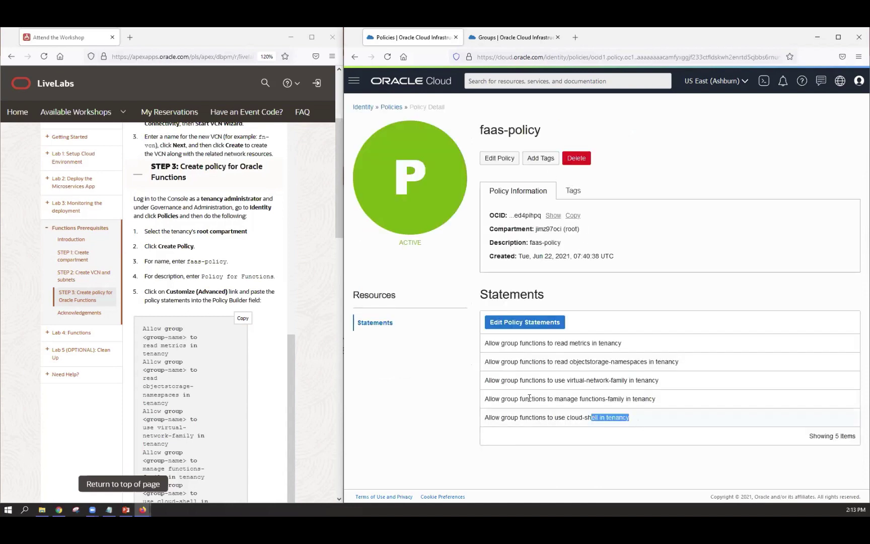
left_click_drag(529, 398, 485, 344)
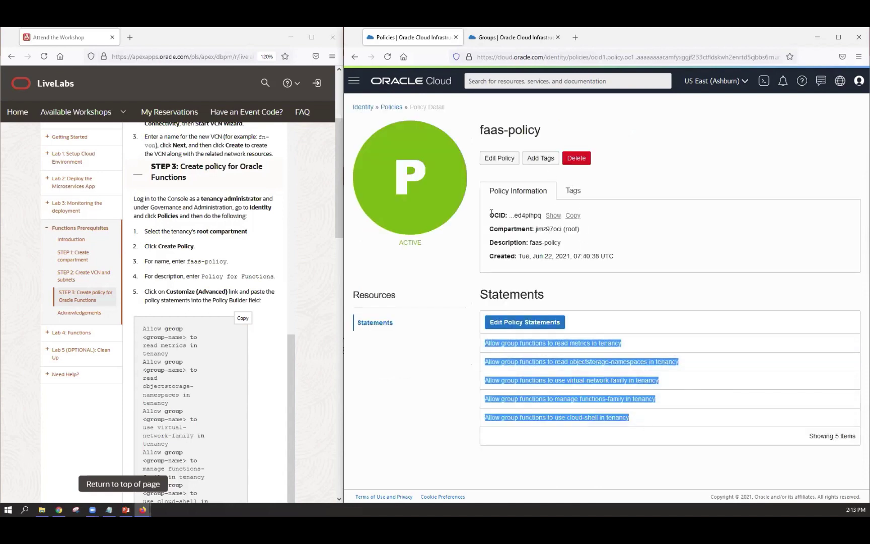
left_click(392, 107)
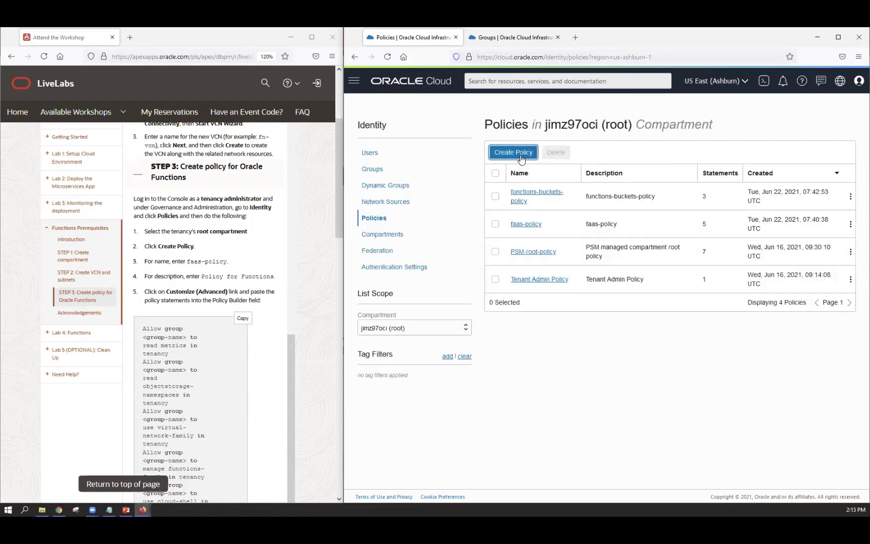
Start a root policy named demo and paste the workshop's five statements in the manual editor.
left_click(520, 155)
type("de")
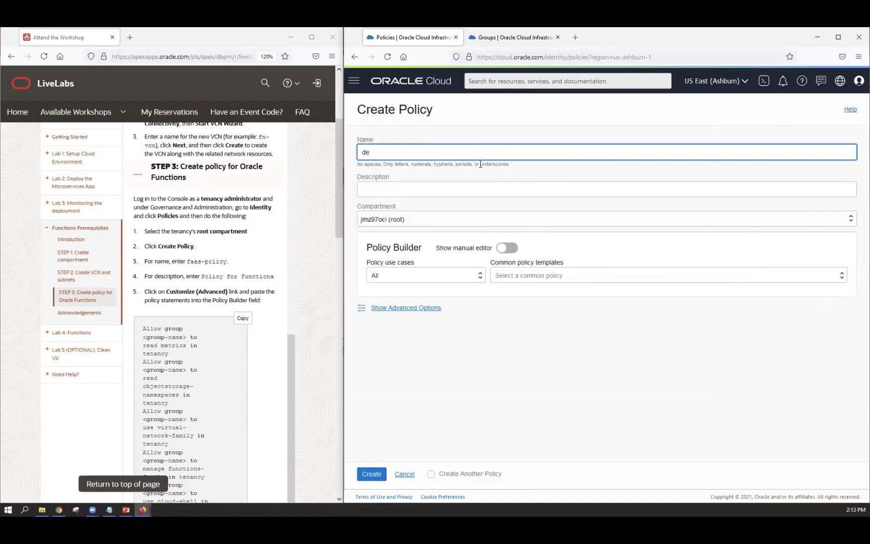
type("mo")
key("Tab")
type("demo")
key("Tab")
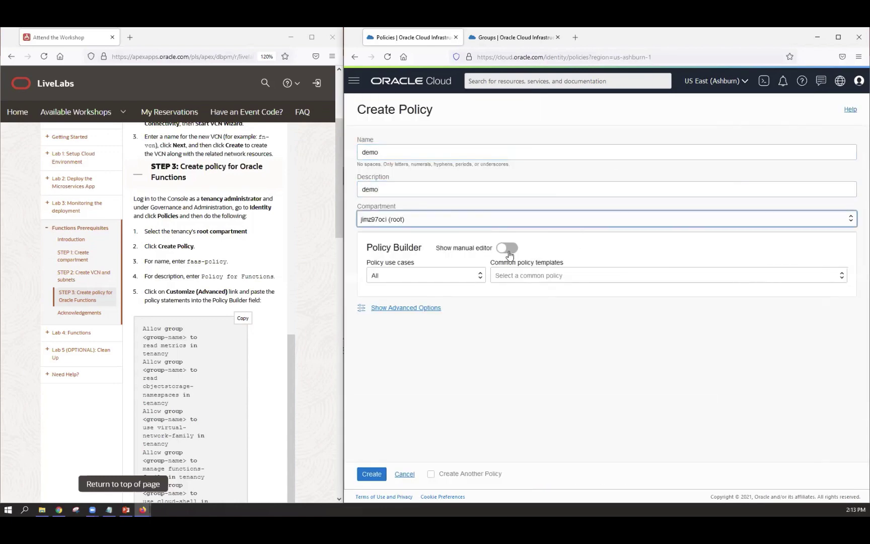
left_click(509, 252)
left_click(491, 284)
type("Allow group functions to read metrics in tenancy\tAllow group functions to read metrics in tenancy Allow group functions to read objectstorage-namespaces in tenancy\tAllow group functions to read objectstorage-namespaces in tenancy Allow group functions to use virtual-network-family in tenancy\tAllow group functions to use virtual-network-family in tenancy Allow group functions to manage functions-family in tenancy\tAllow group functions to manage functions-family in tenancy Allow group functions to use cloud-shell in tenancy")
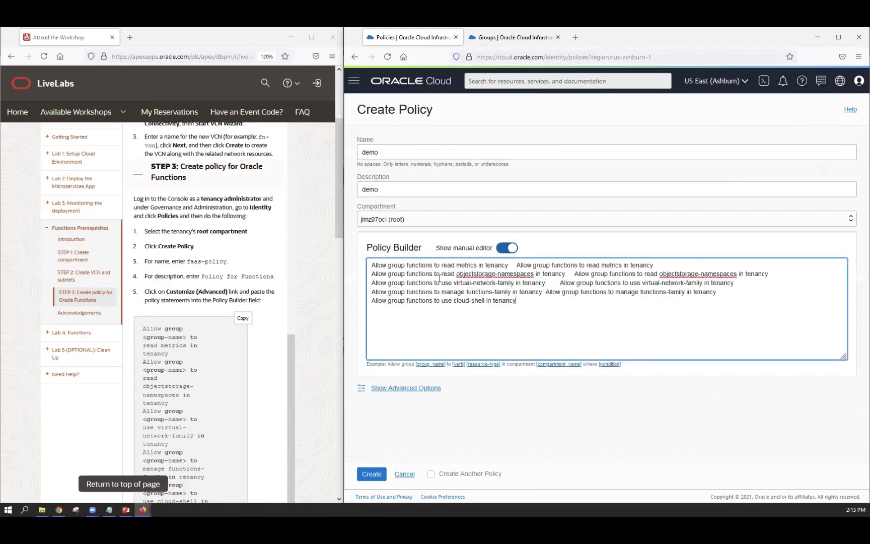
key("ctrl+a")
key("BackSpace")
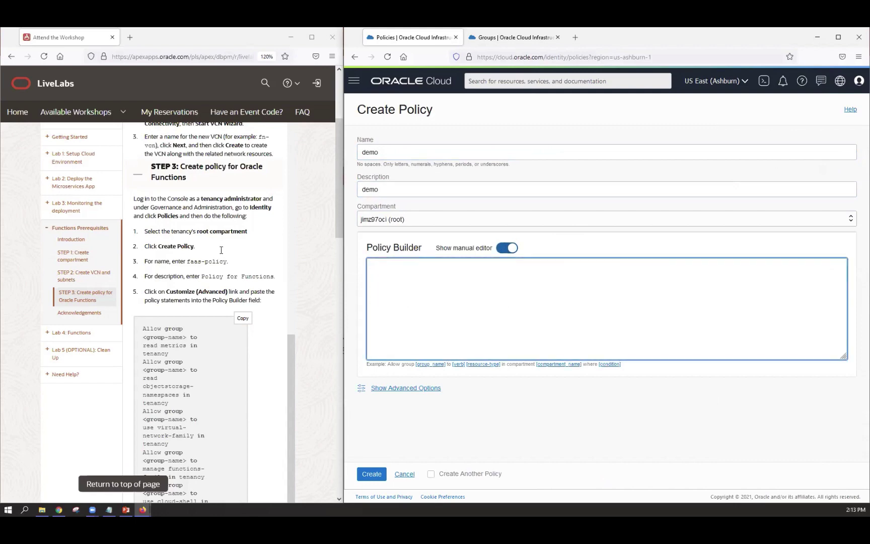
left_click(243, 317)
left_click(398, 269)
key("ctrl+v")
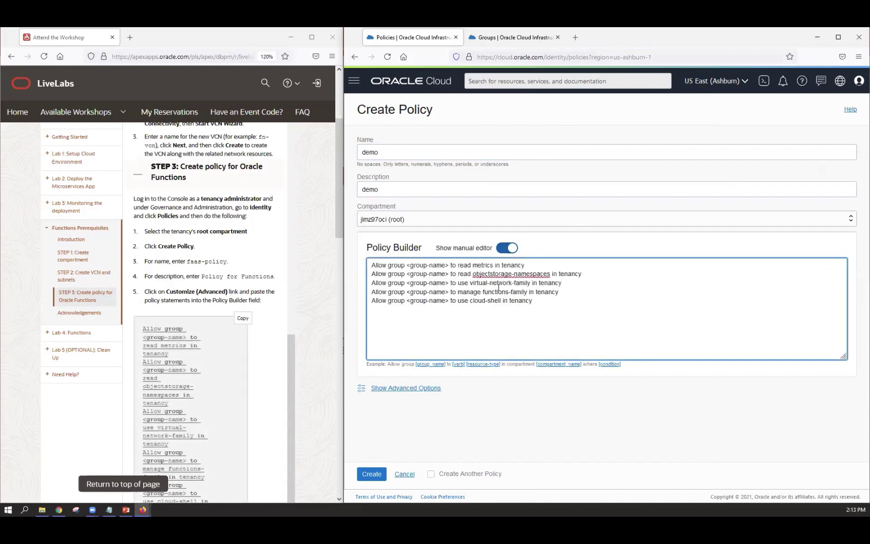
Replace <group-name> with demo in all five statements and create the policy.
left_click_drag(449, 265, 410, 261)
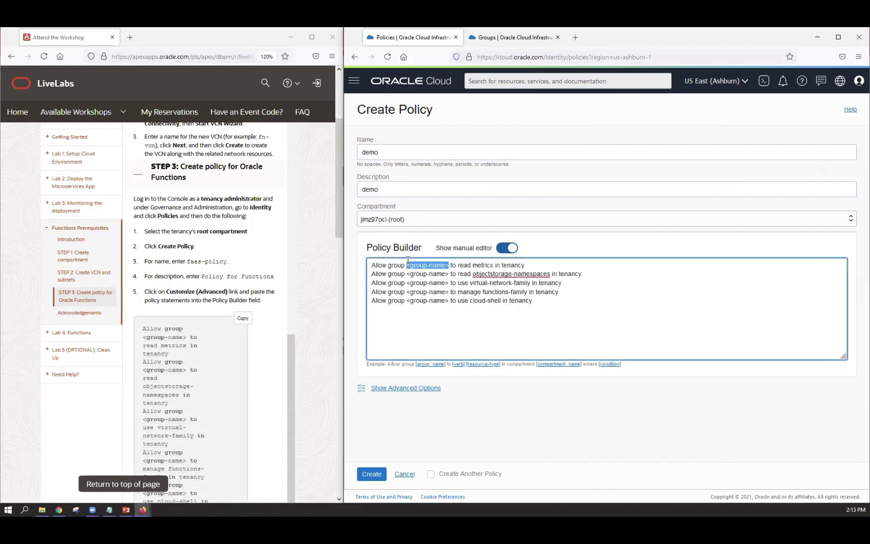
type("demo")
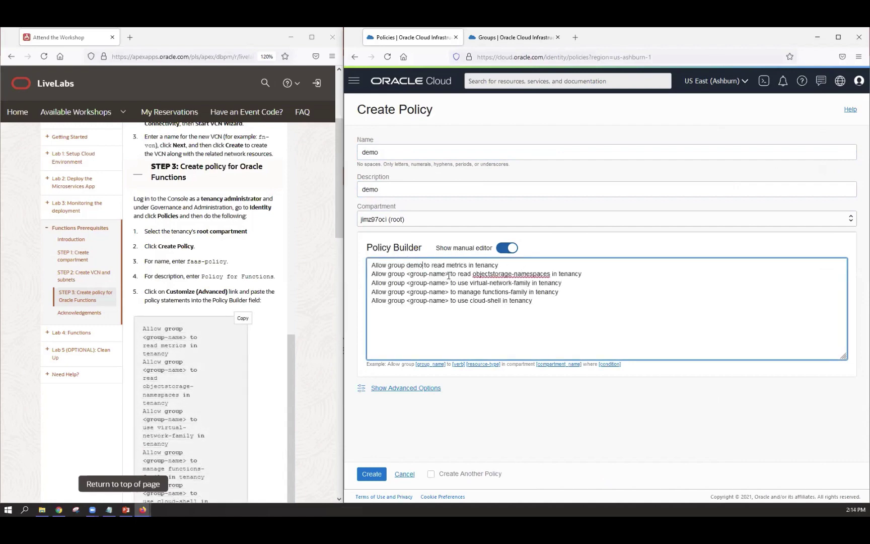
mouse_move(425, 271)
left_mouse_down()
mouse_move(418, 265)
mouse_move(407, 273)
left_mouse_up()
type("demo")
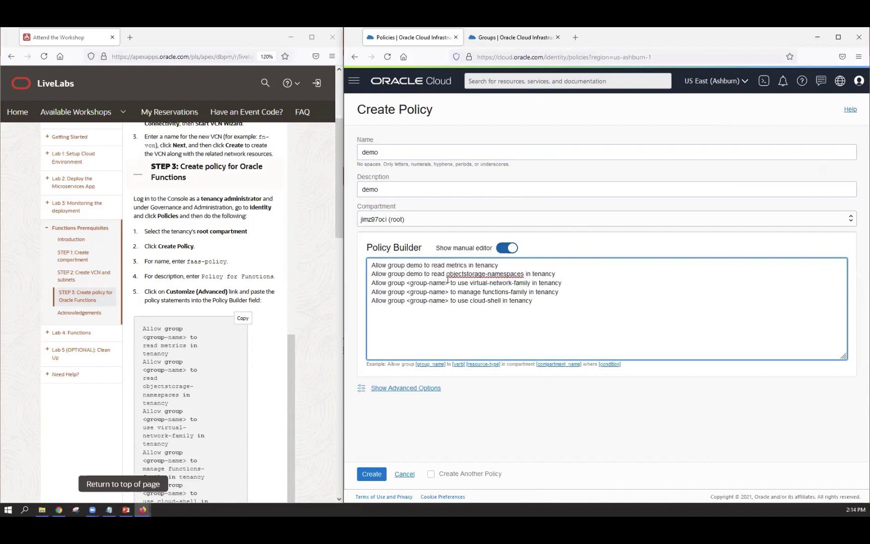
left_click_drag(448, 281, 409, 286)
type("demo")
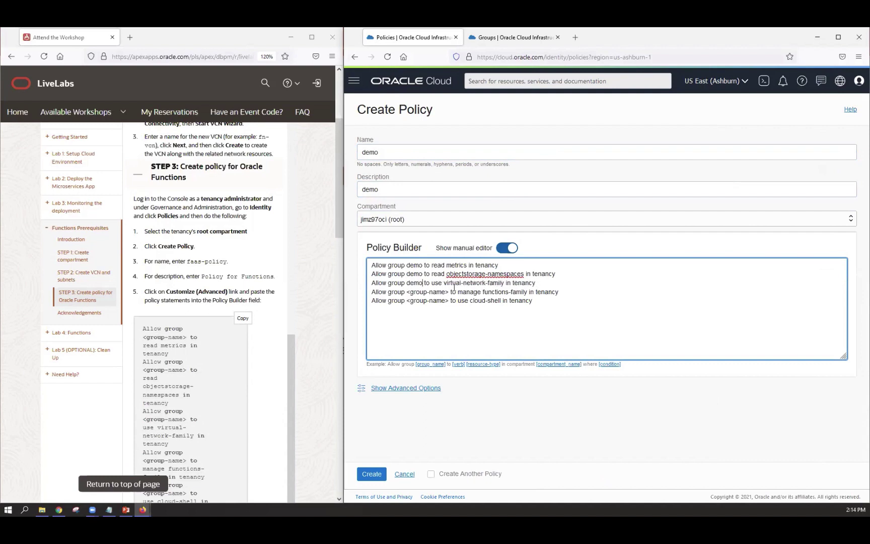
left_click_drag(446, 291, 409, 294)
type("demo")
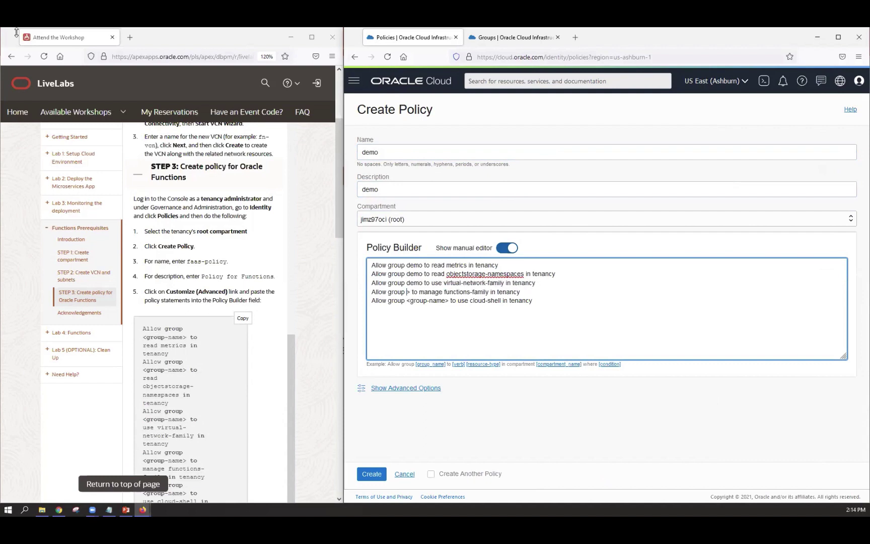
right_click(18, 30)
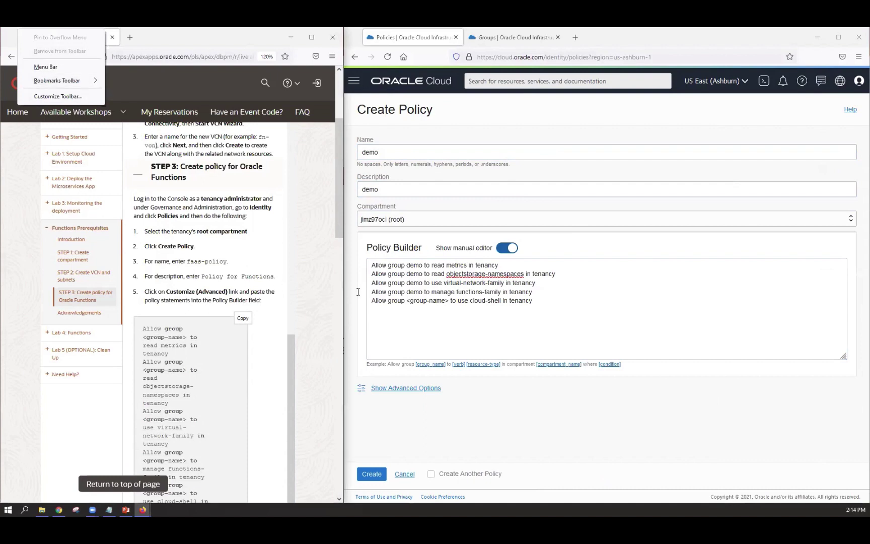
left_click(446, 303)
left_click_drag(449, 301, 405, 298)
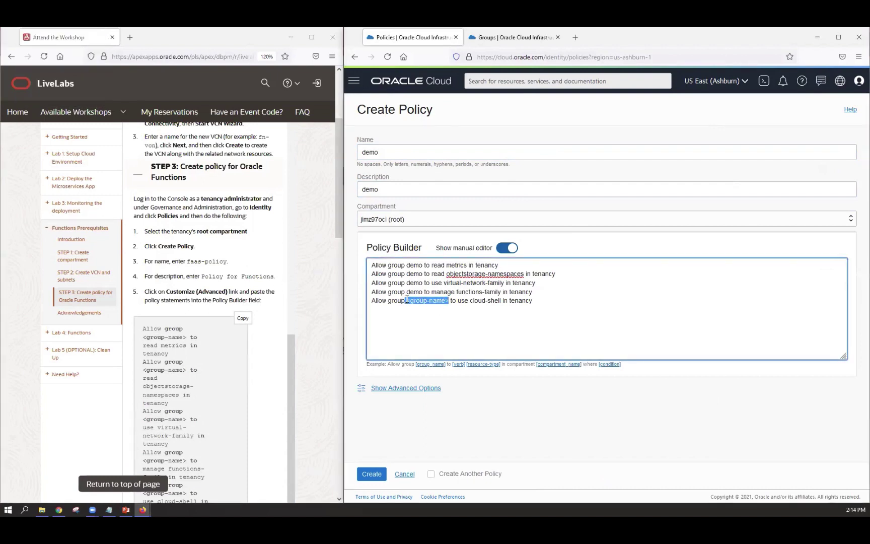
type("demo")
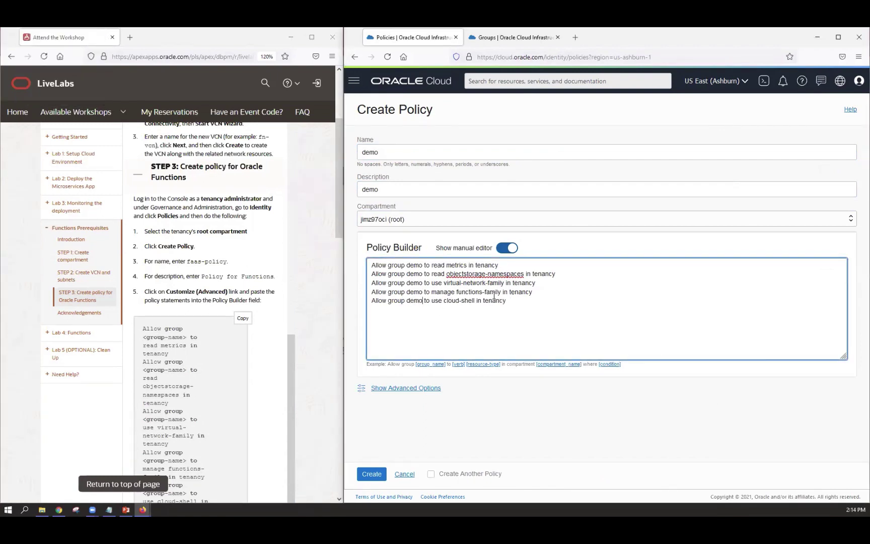
left_click(375, 475)
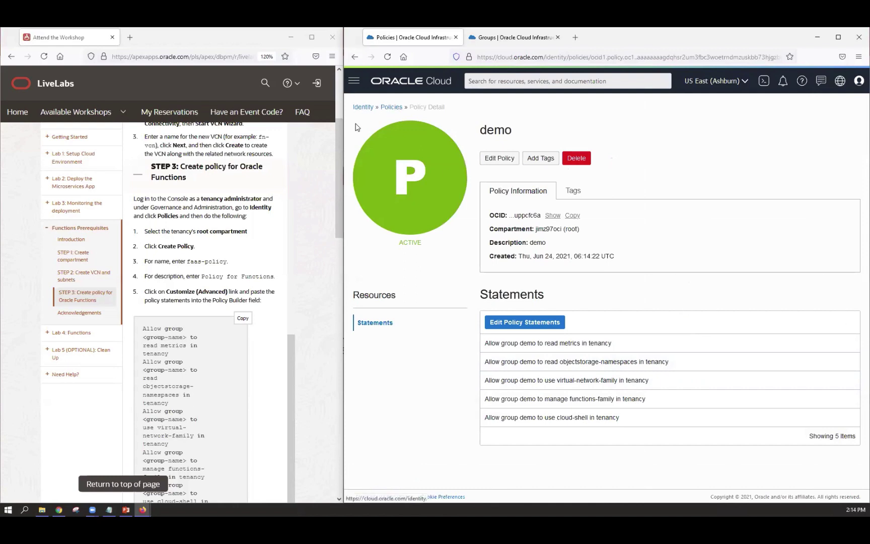
Turn the guide to Lab 4 STEP 1 and open Developer Services > Functions > Applications.
left_click(57, 336)
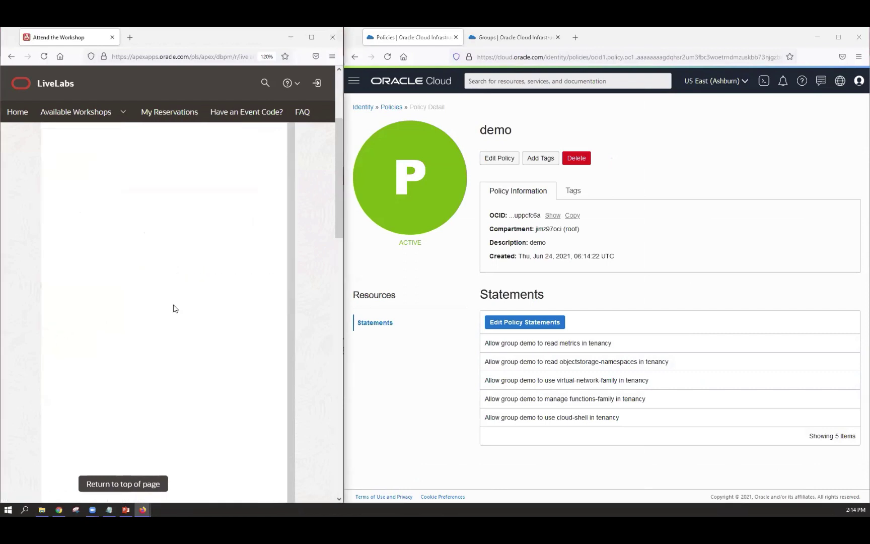
left_click(71, 273)
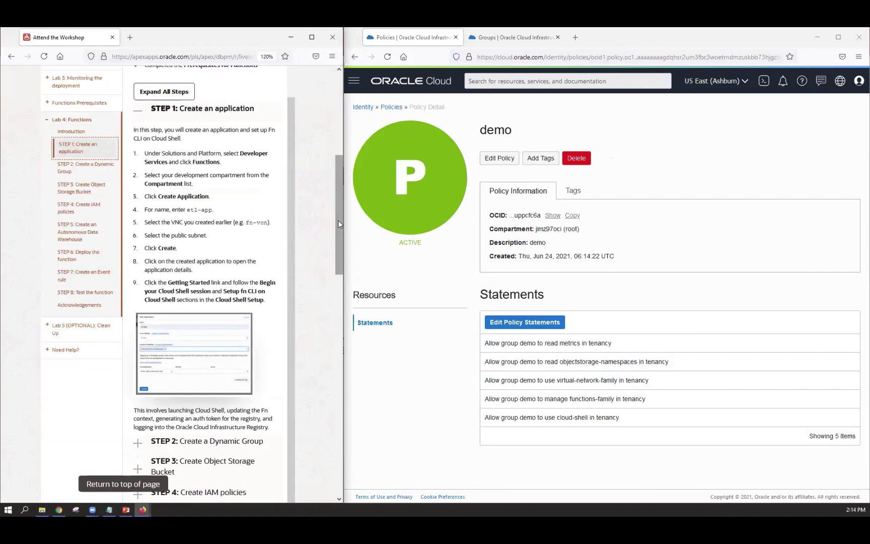
left_click_drag(338, 220, 336, 199)
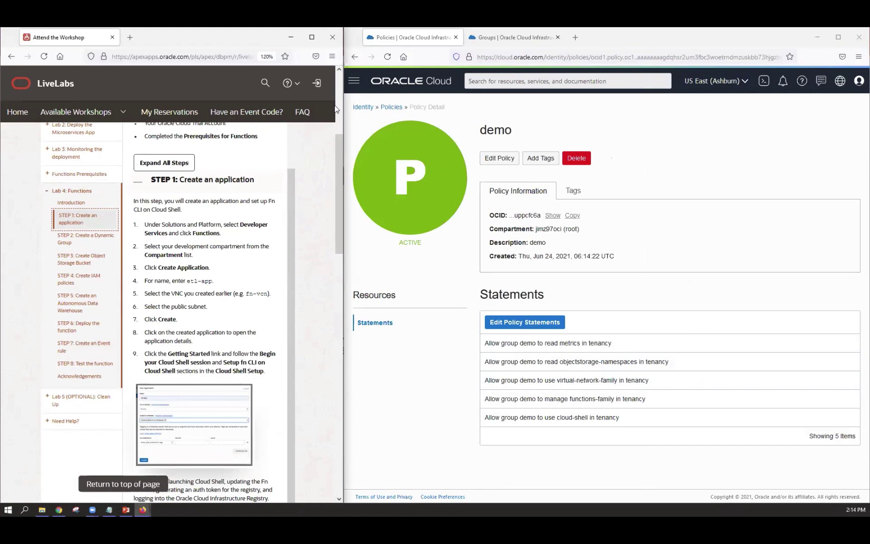
left_click(354, 81)
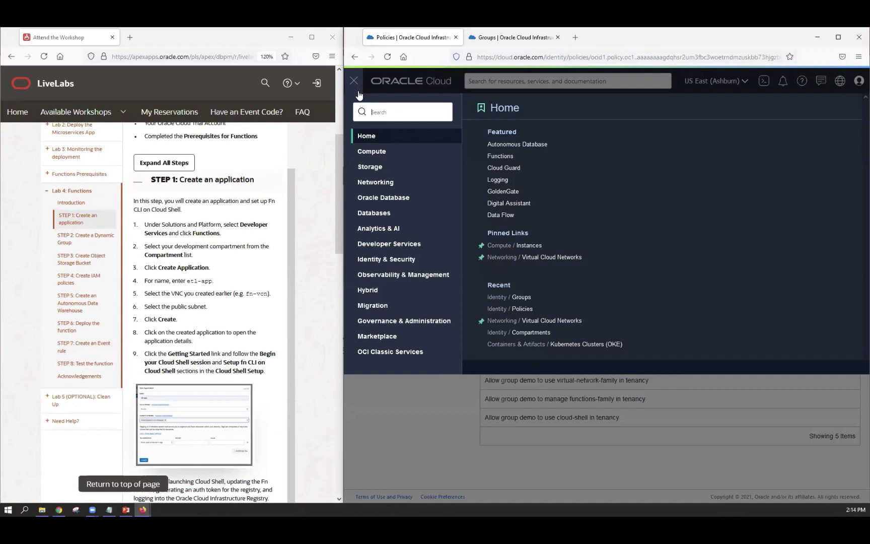
left_click(394, 244)
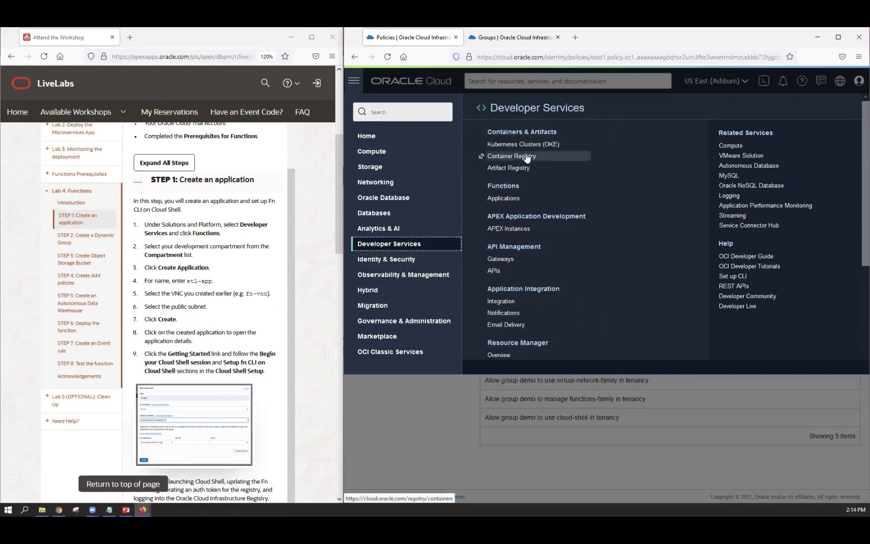
left_click(504, 199)
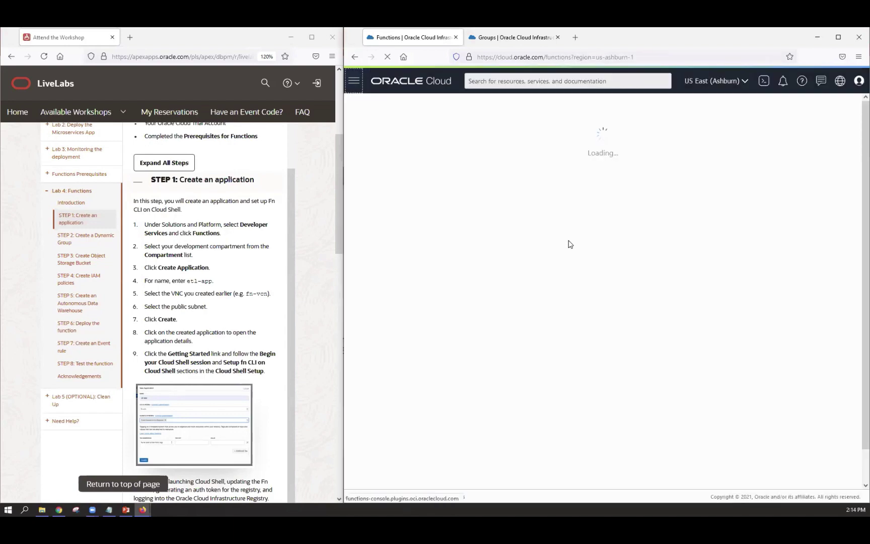
Switch the Functions applications list to the Demo compartment.
left_click_drag(212, 281, 187, 282)
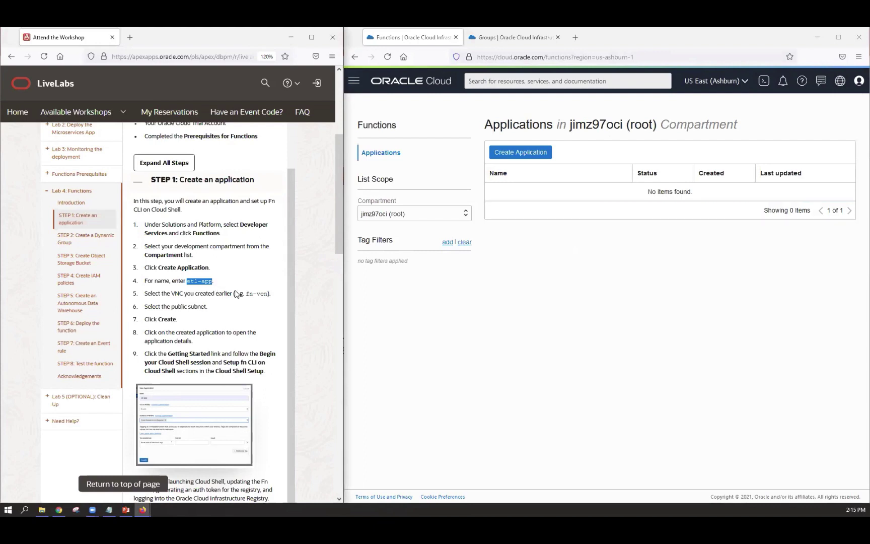
left_click(465, 217)
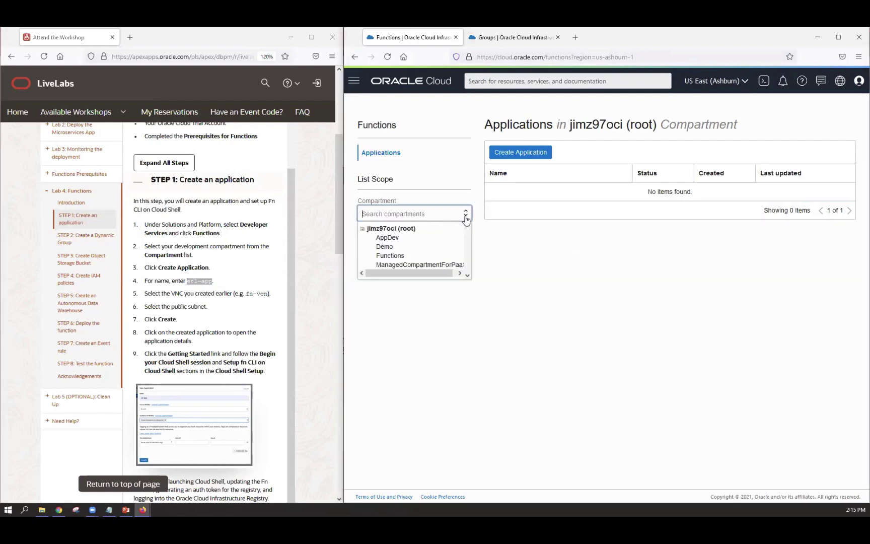
left_click(401, 247)
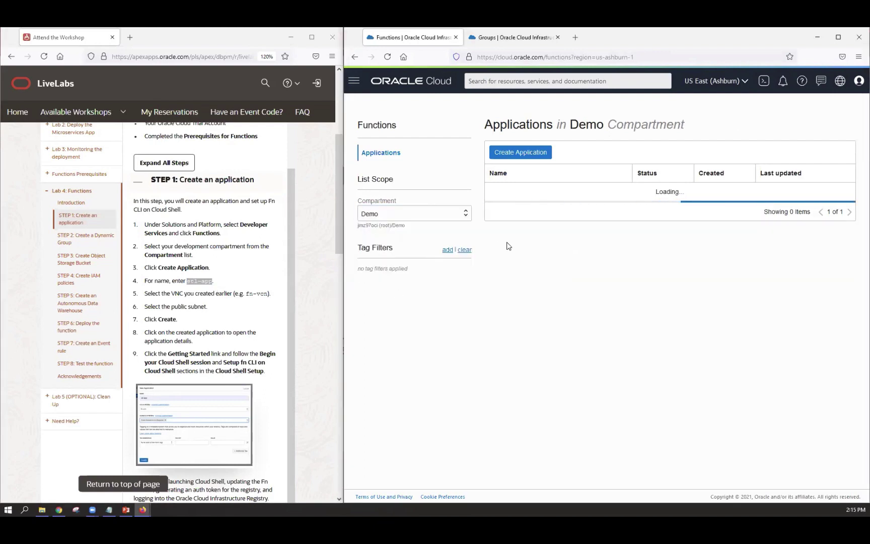
Create application etl-app on the Functions VCN with Public Subnet-Functions (Regional).
left_click(525, 157)
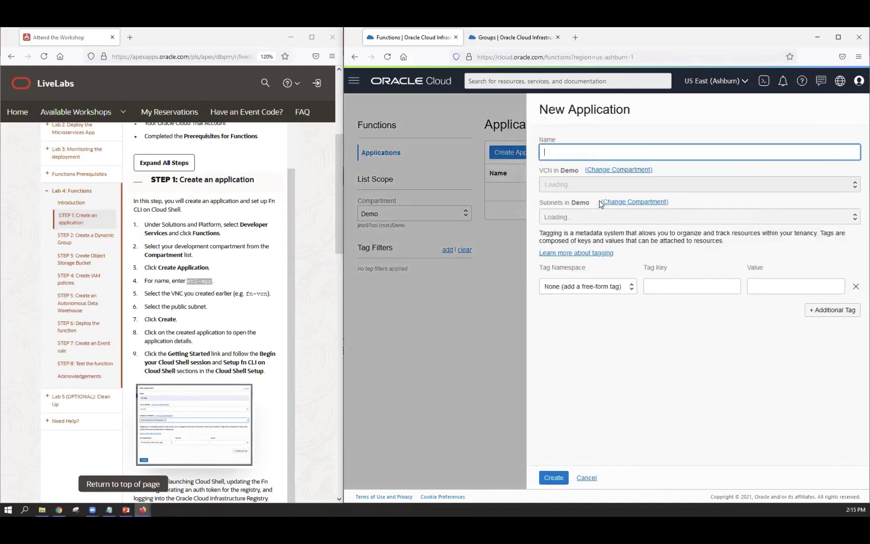
type("etl-app")
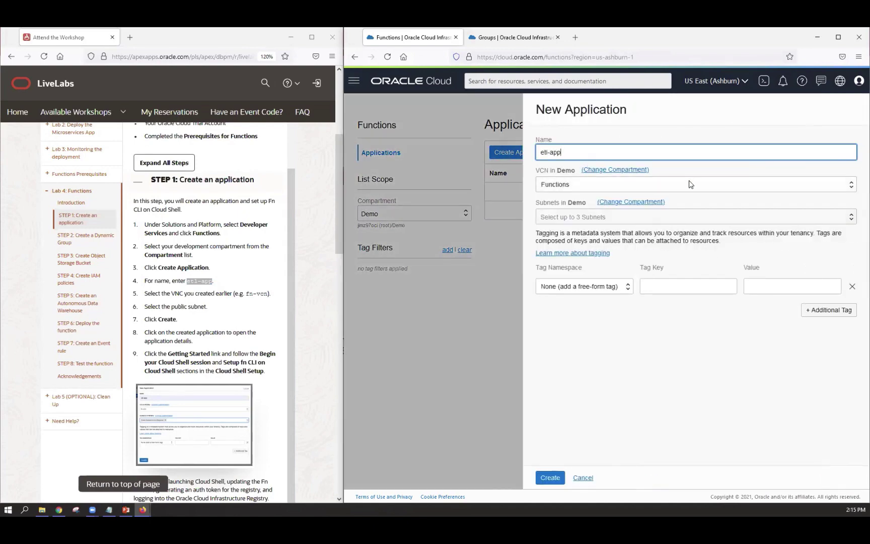
left_click(688, 219)
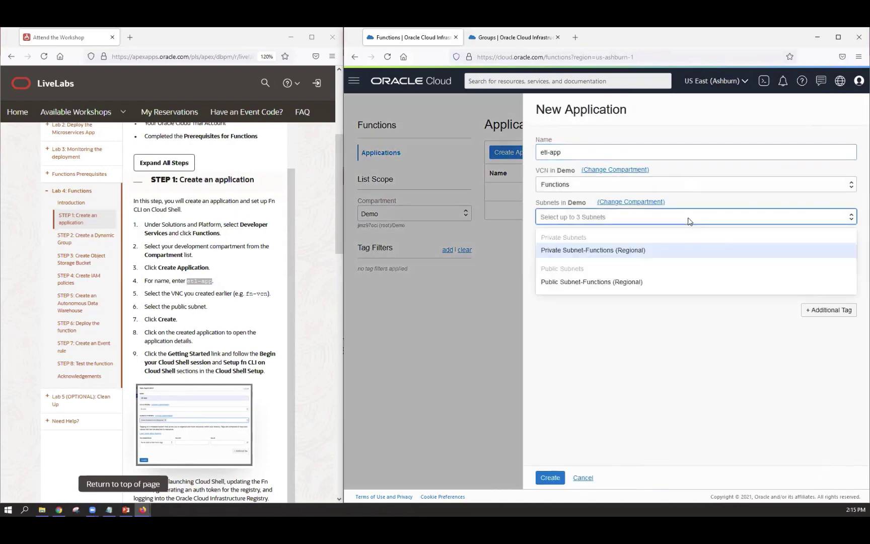
left_click(585, 287)
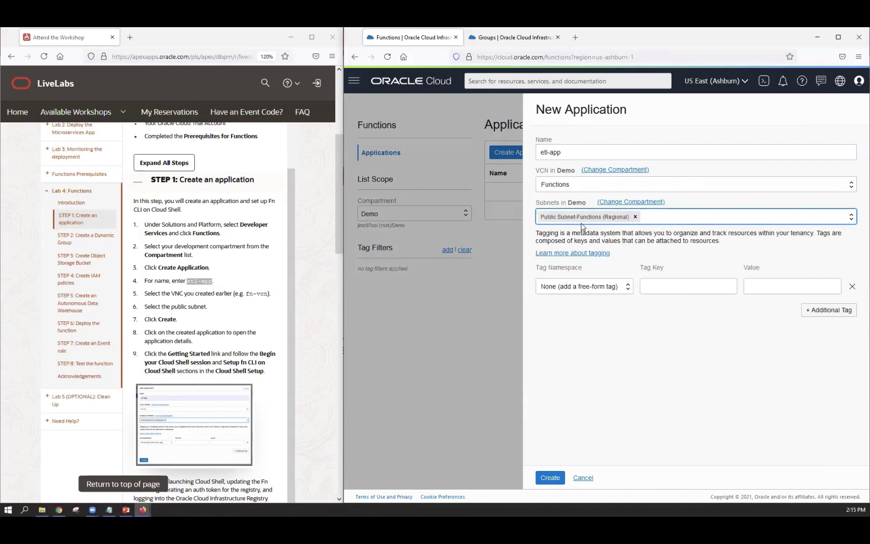
left_click(549, 479)
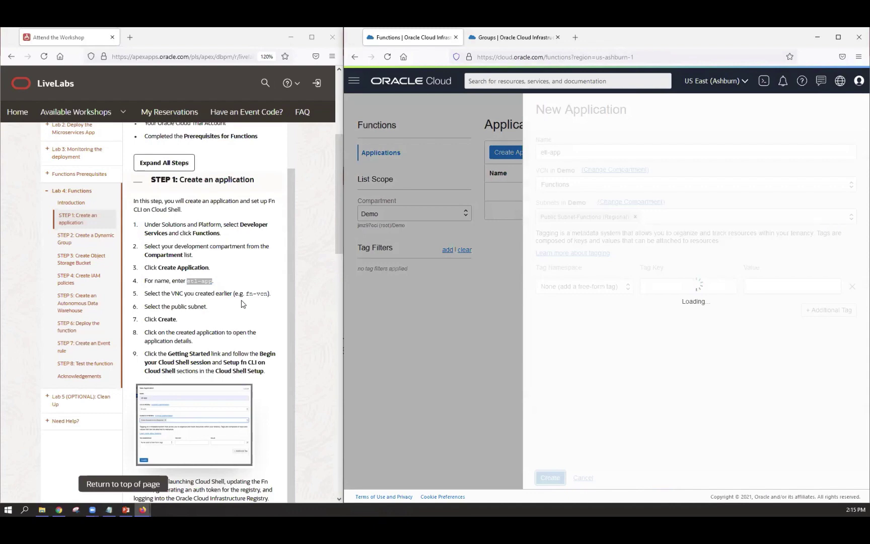
scroll(242, 302, "down", 1)
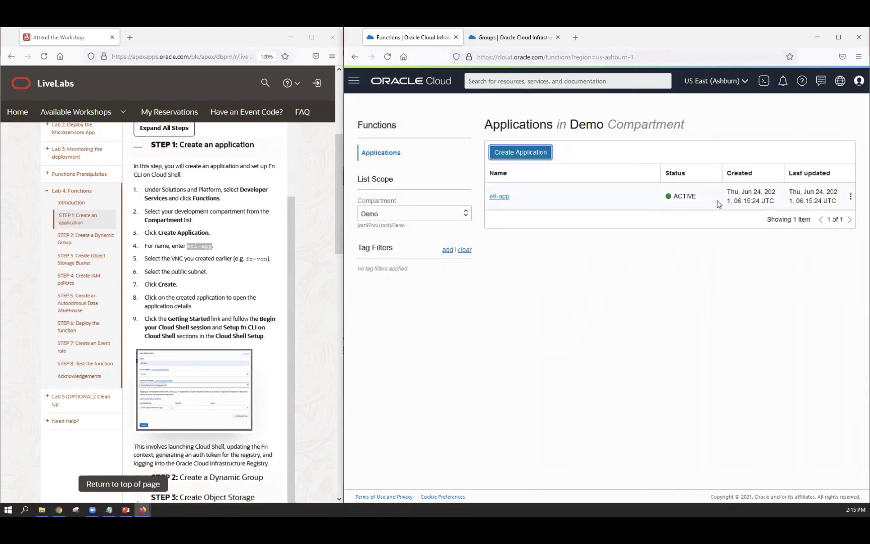
Open the etl-app application's Getting Started setup instructions.
left_click(501, 197)
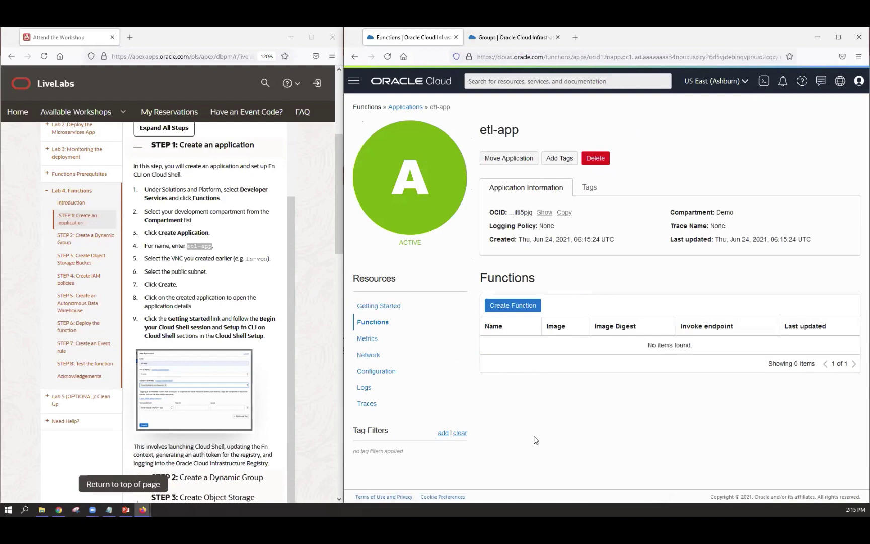
left_click(391, 307)
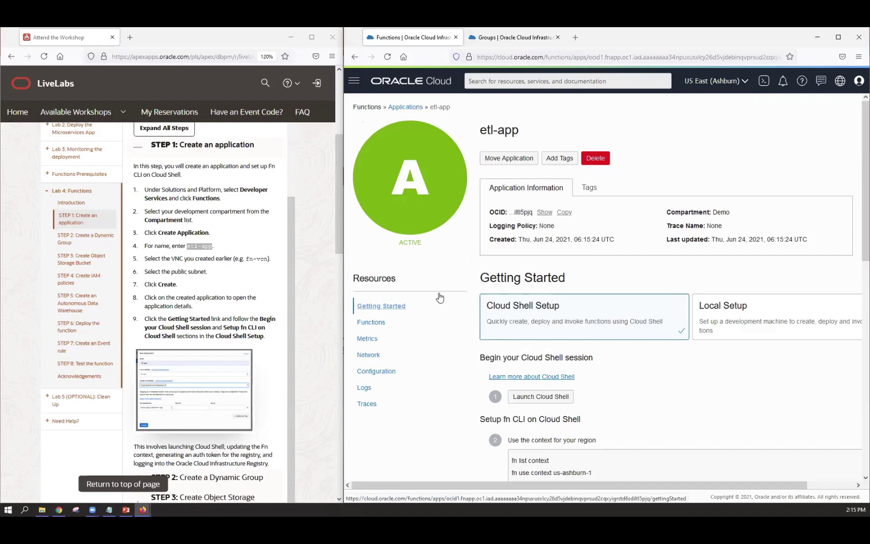
scroll(715, 201, "down", 1)
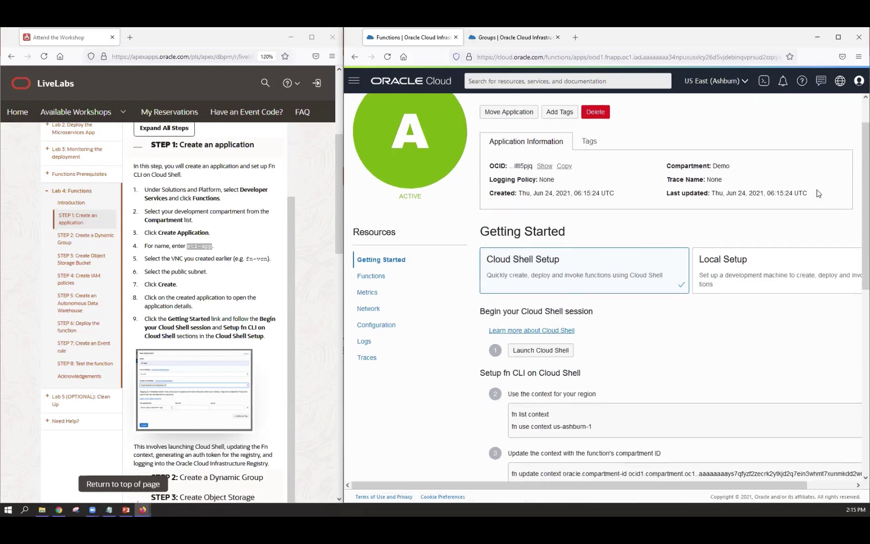
Start a Cloud Shell session from the console's top bar.
left_click(765, 81)
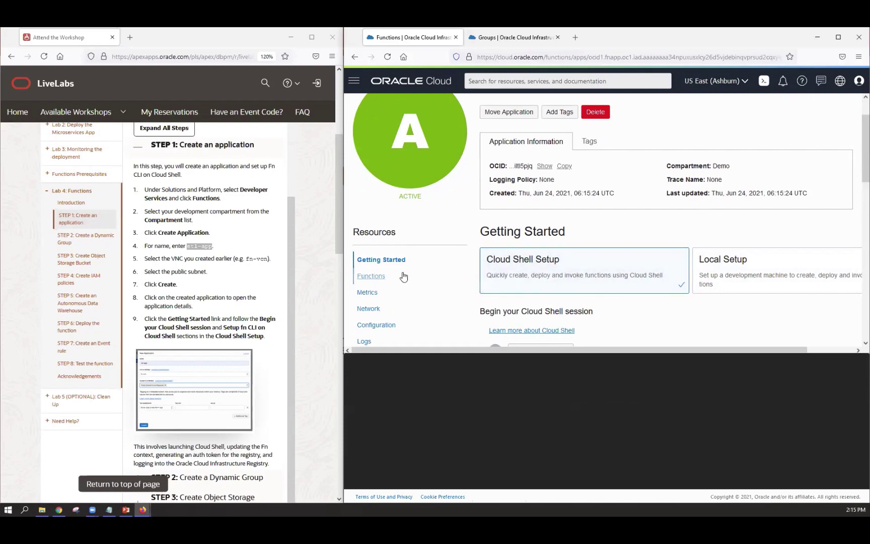
scroll(611, 258, "down", 3)
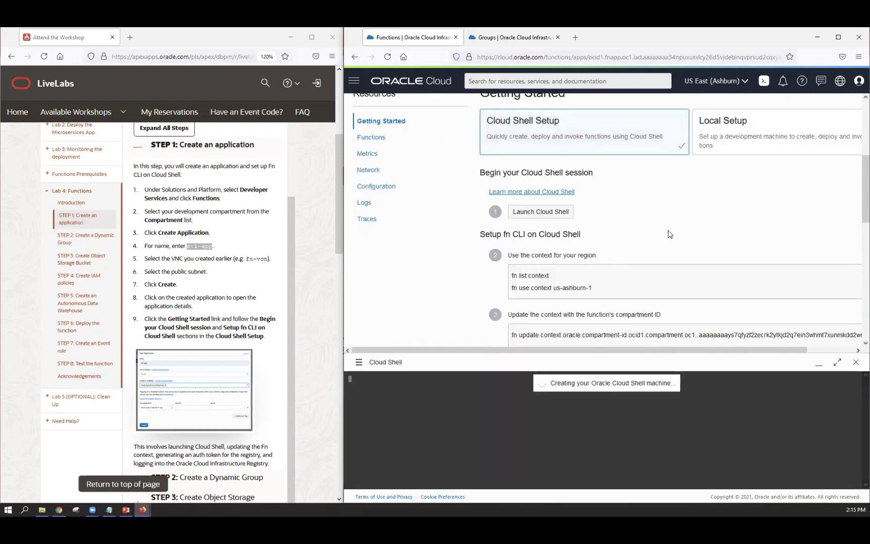
scroll(669, 235, "down", 1)
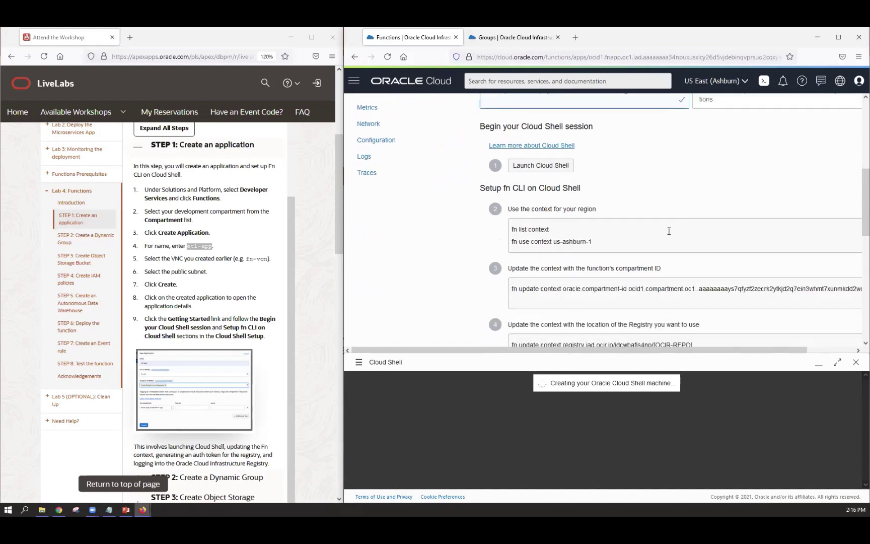
scroll(667, 228, "down", 1)
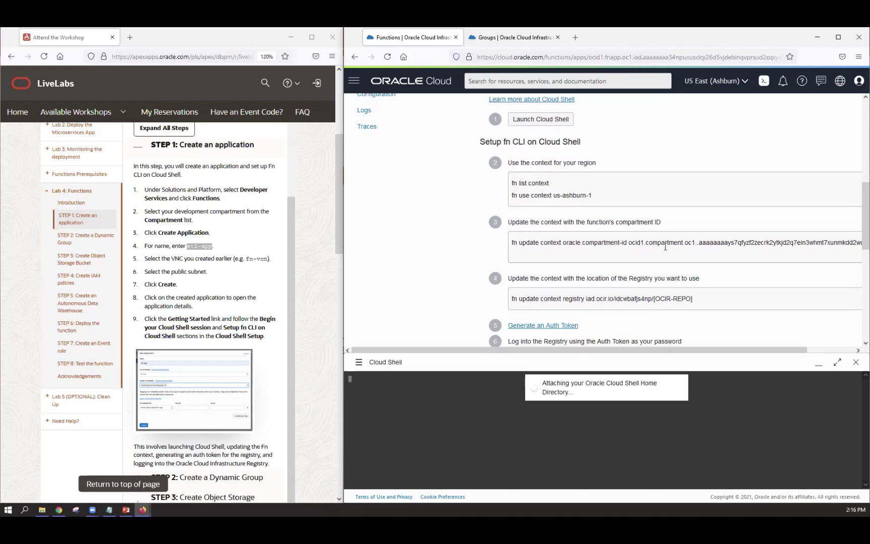
Reveal the Demo compartment's full OCID via Identity & Security > Compartments, then return to etl-app.
left_click(506, 38)
left_click(354, 102)
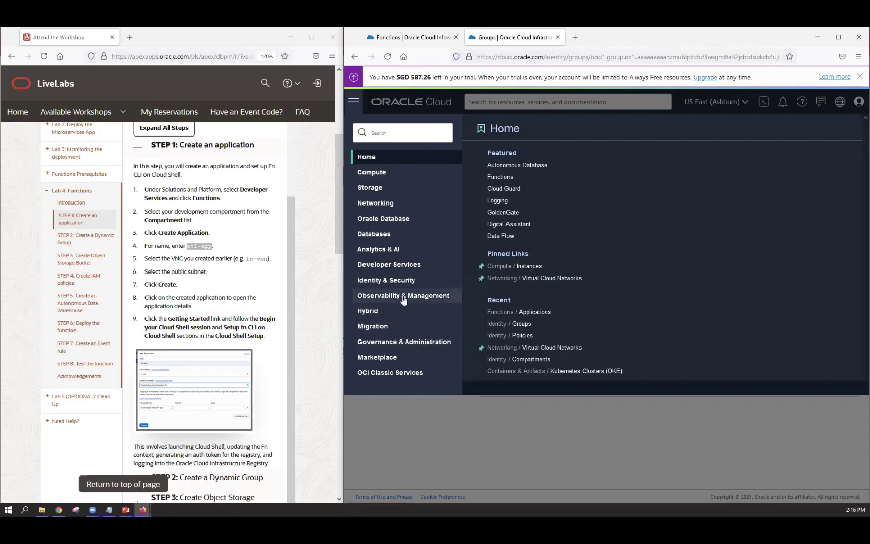
left_click(395, 281)
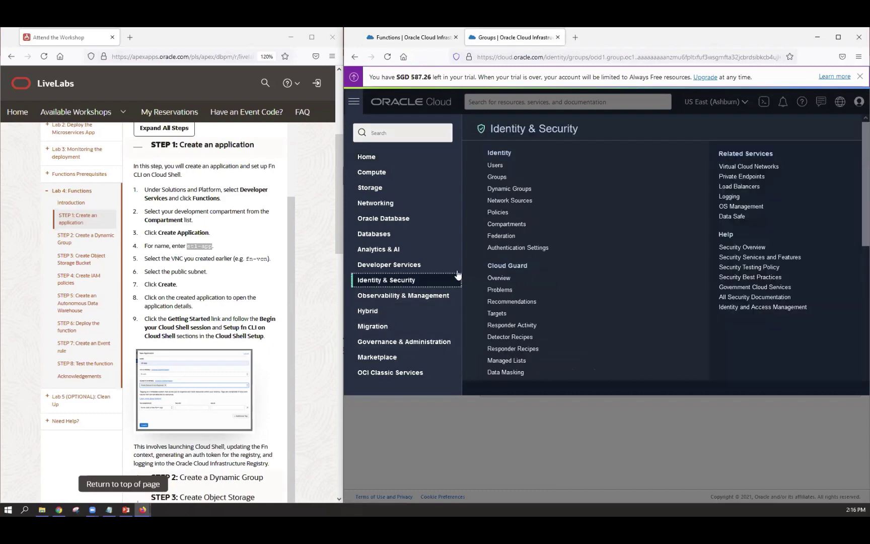
left_click(508, 224)
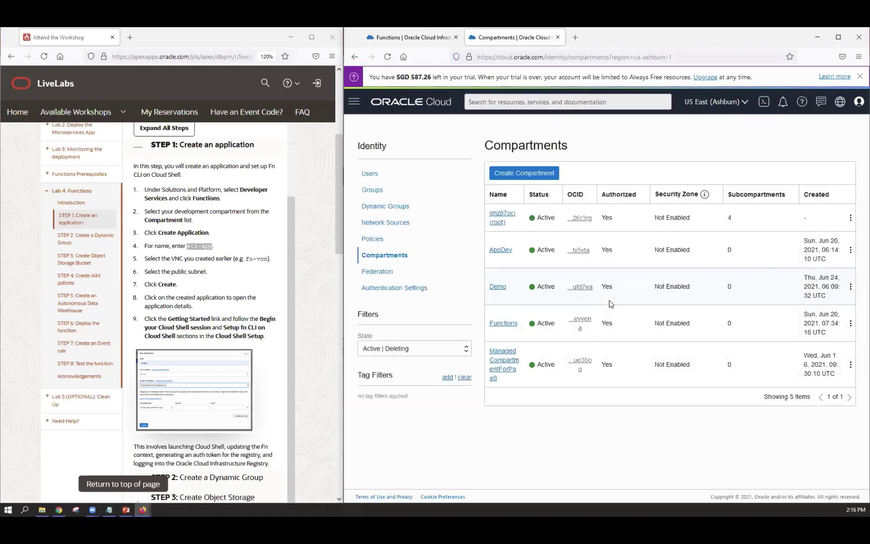
left_click(498, 286)
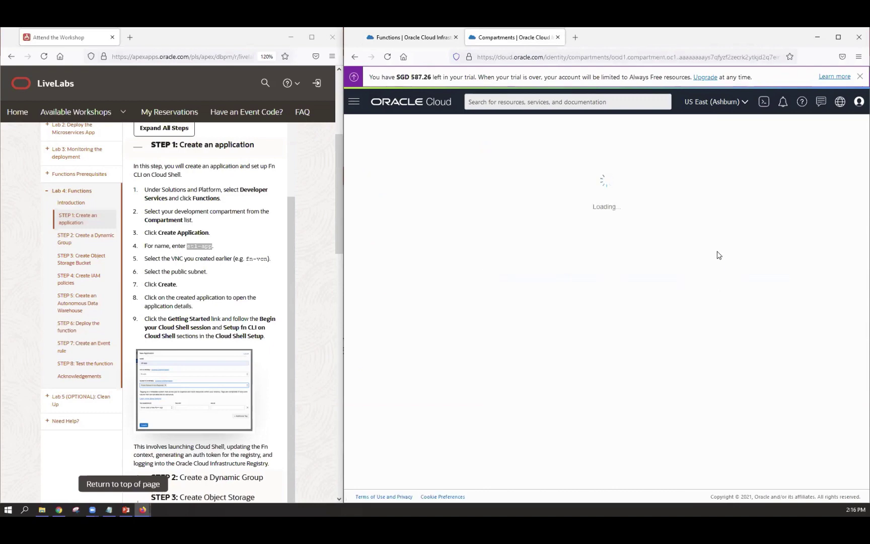
left_click(545, 273)
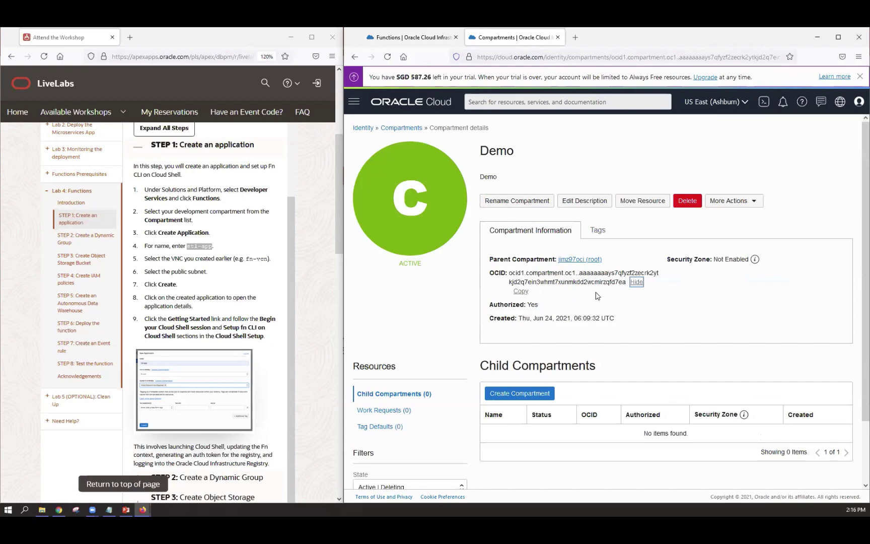
left_click(417, 38)
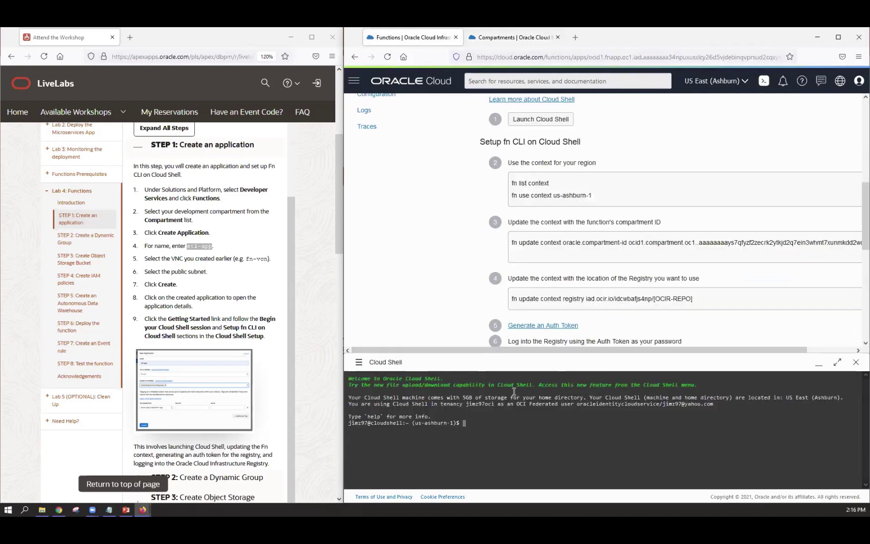
Switch etl-app's Getting Started guide from Local Setup back to the Cloud Shell Setup steps.
scroll(221, 330, "down", 5)
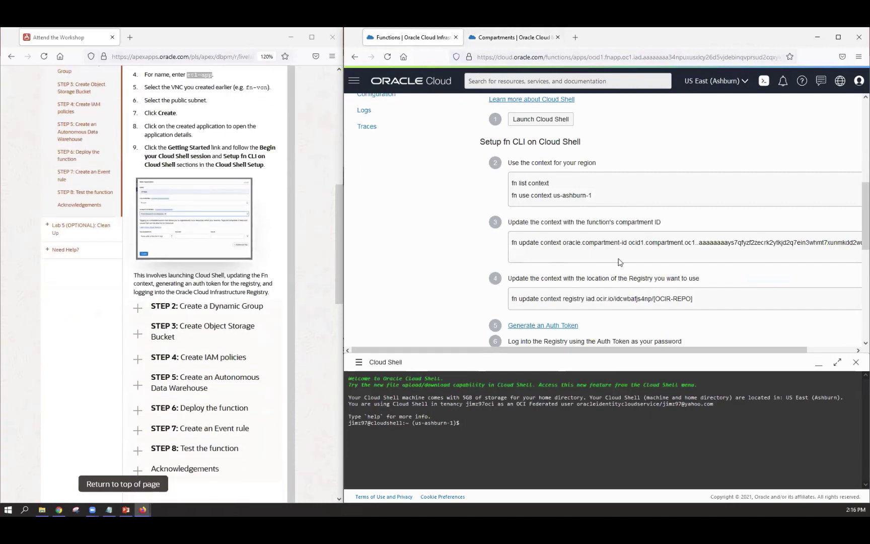
scroll(582, 183, "up", 1)
scroll(582, 183, "up", 2)
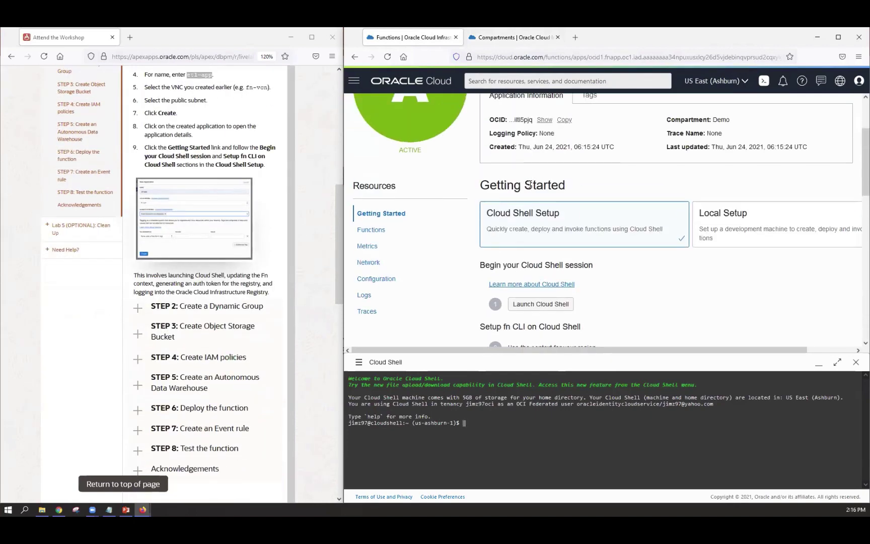
scroll(671, 285, "down", 1)
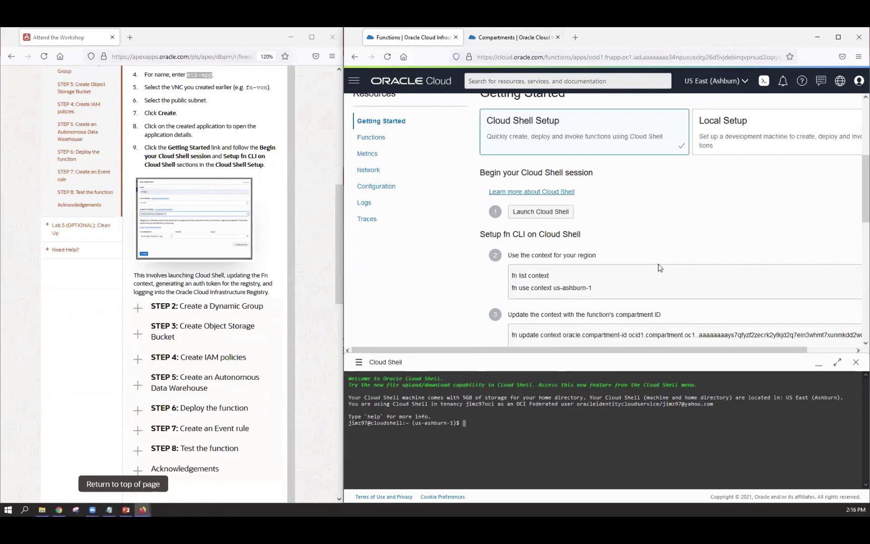
scroll(659, 271, "up", 3)
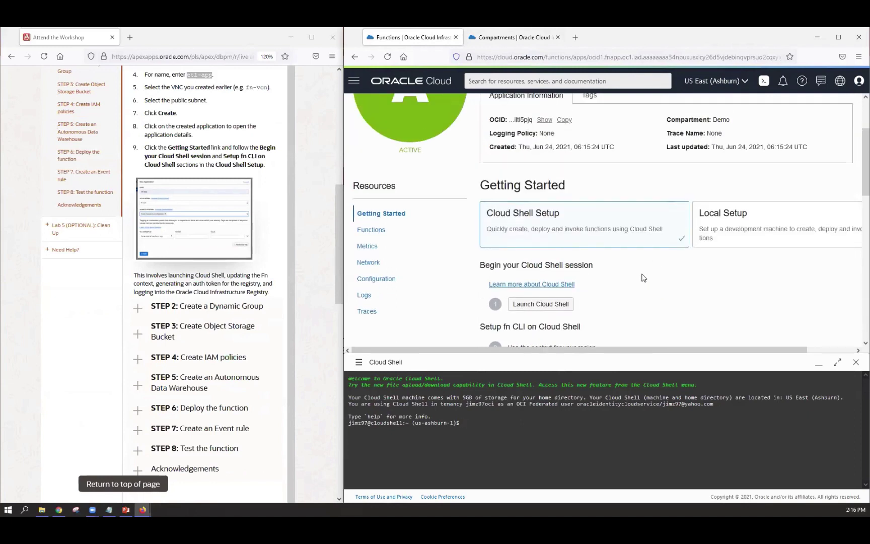
left_click(764, 236)
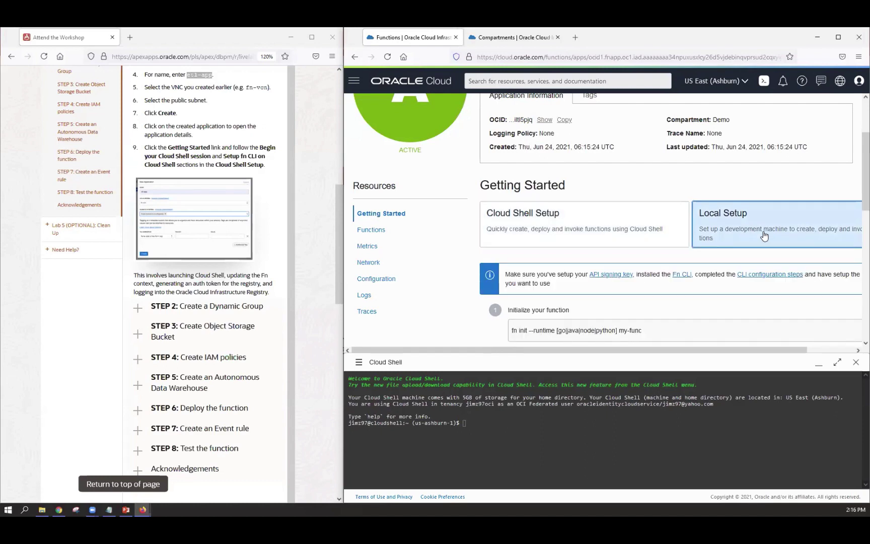
scroll(765, 236, "down", 1)
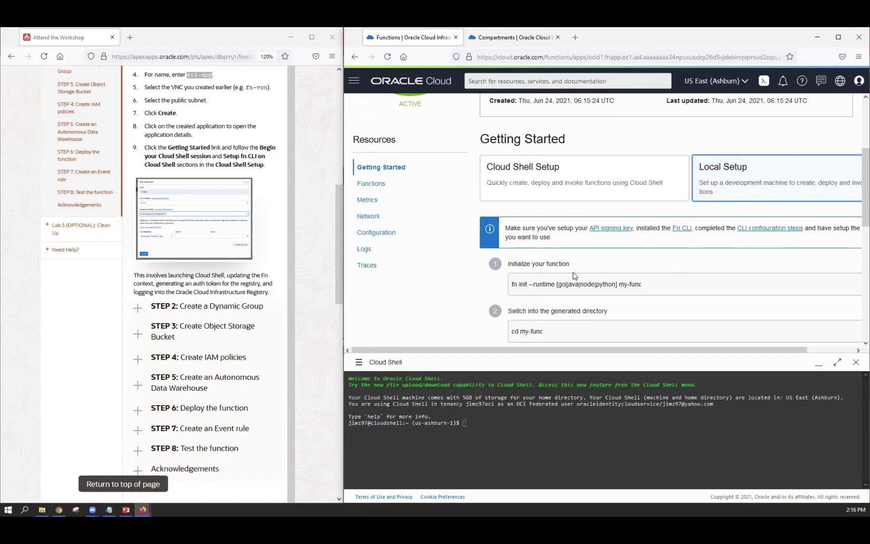
scroll(571, 294, "down", 5)
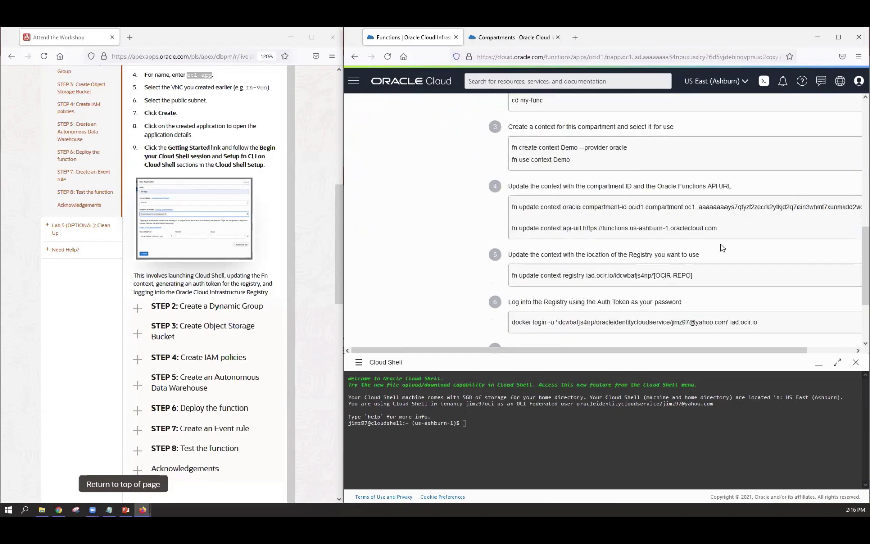
scroll(741, 196, "up", 5)
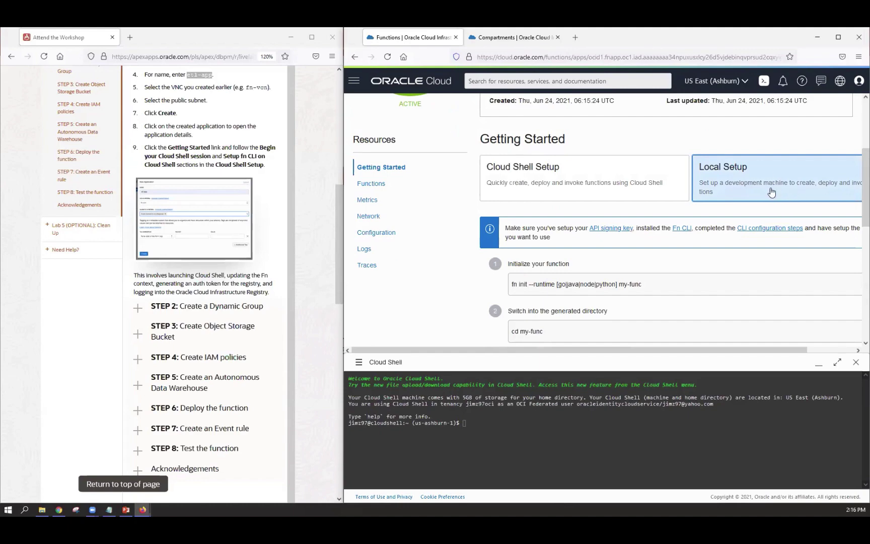
left_click(516, 176)
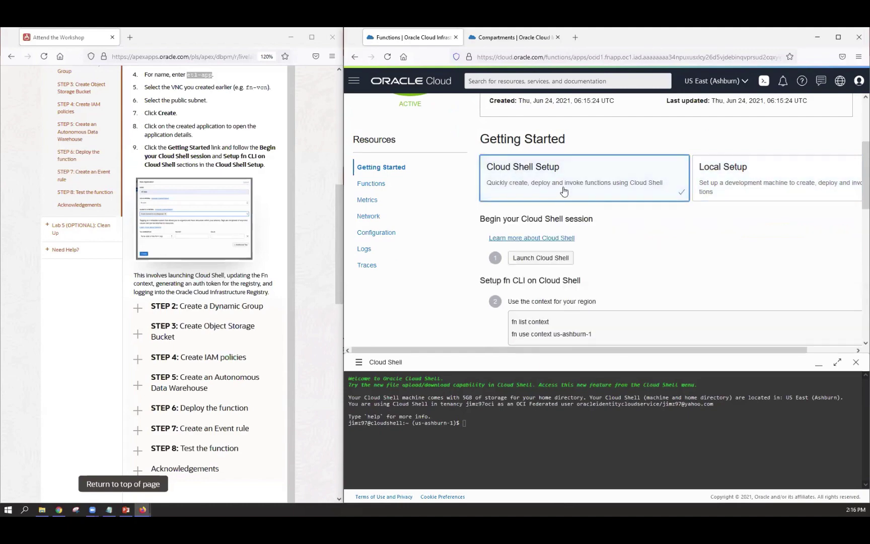
scroll(542, 187, "down", 3)
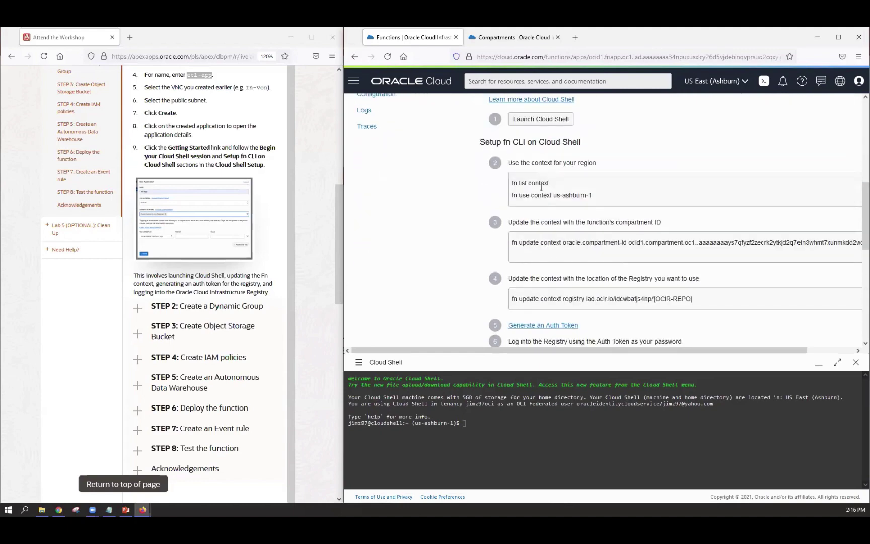
Run fn list context and fn use context us-ashburn-1 in Cloud Shell.
left_click_drag(554, 184, 507, 192)
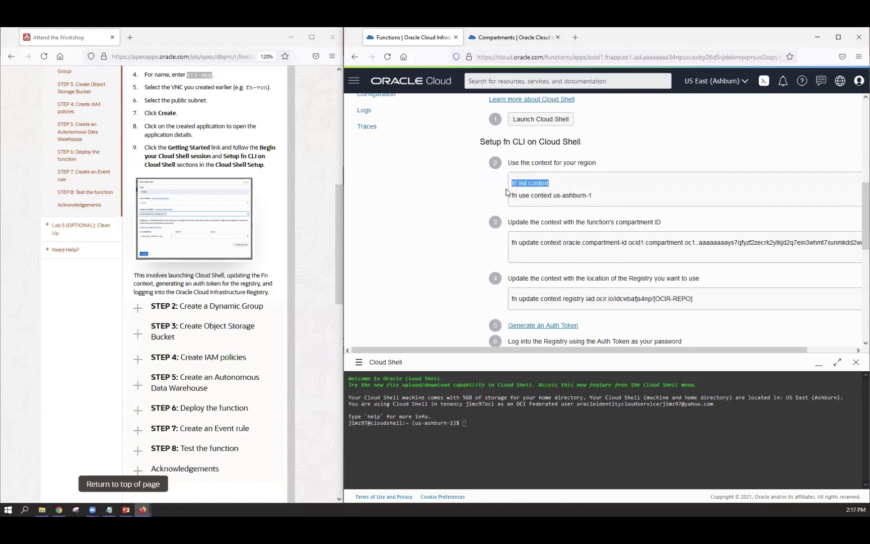
right_click(486, 424)
left_click(521, 347)
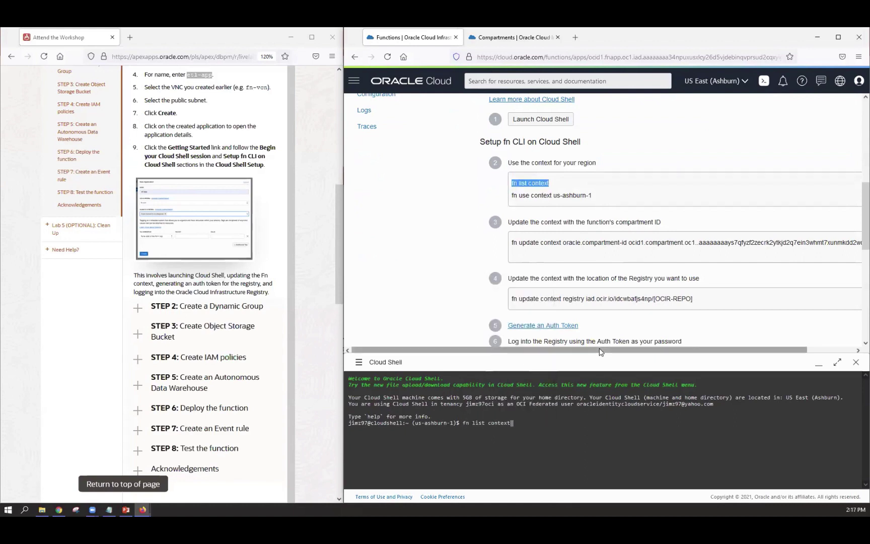
key("Return")
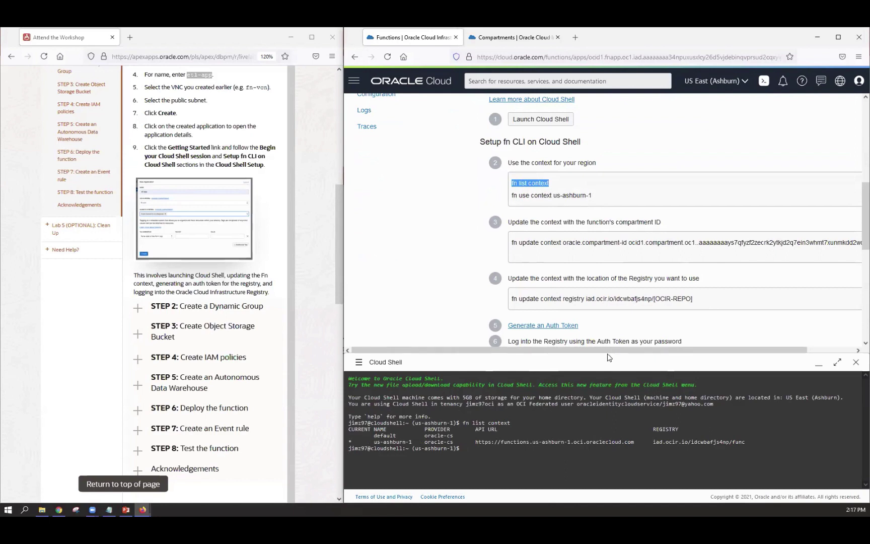
left_click_drag(608, 355, 750, 356)
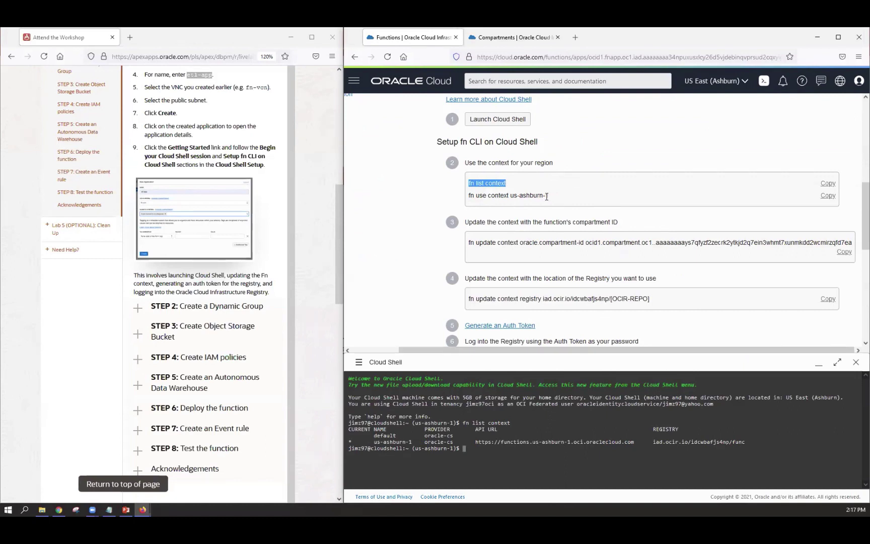
left_click_drag(549, 196, 458, 197)
key("super+c")
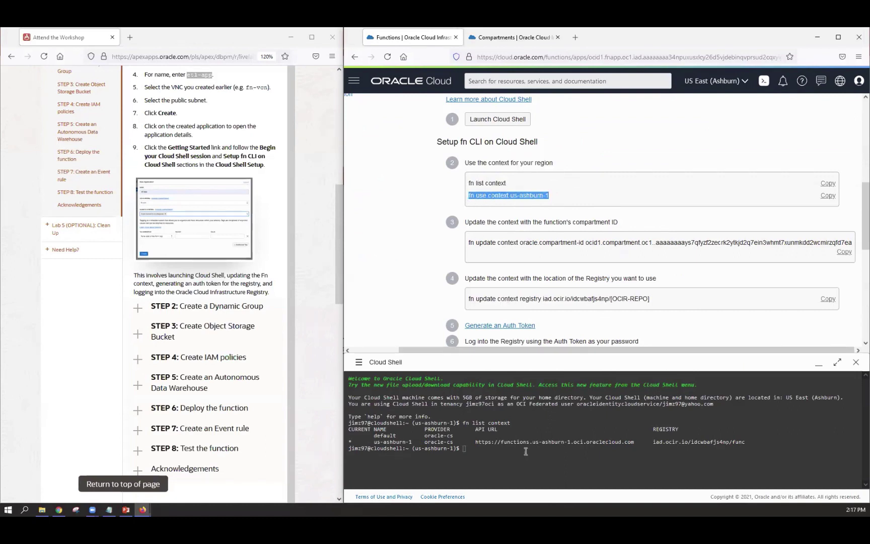
right_click(503, 450)
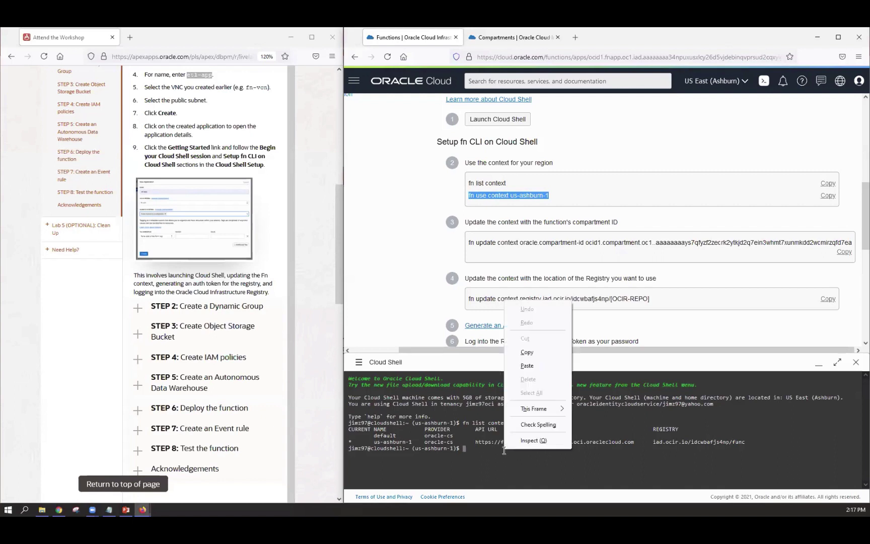
left_click(533, 367)
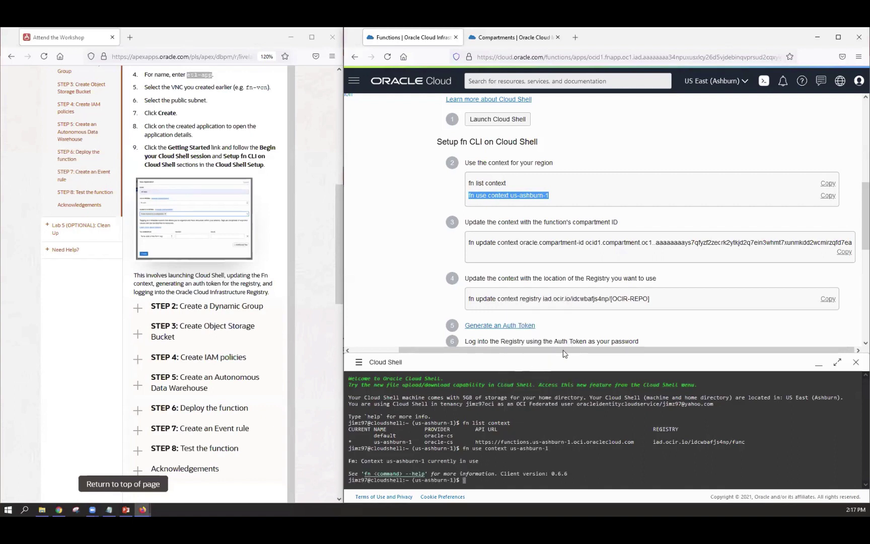
Update the fn context with the compartment ID and demo registry, then go to Auth Tokens.
left_click(844, 252)
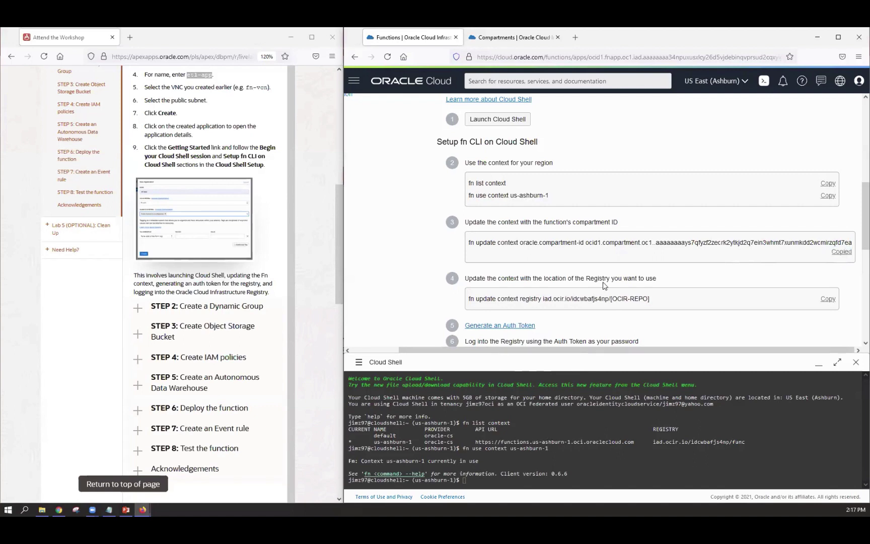
scroll(605, 286, "down", 2)
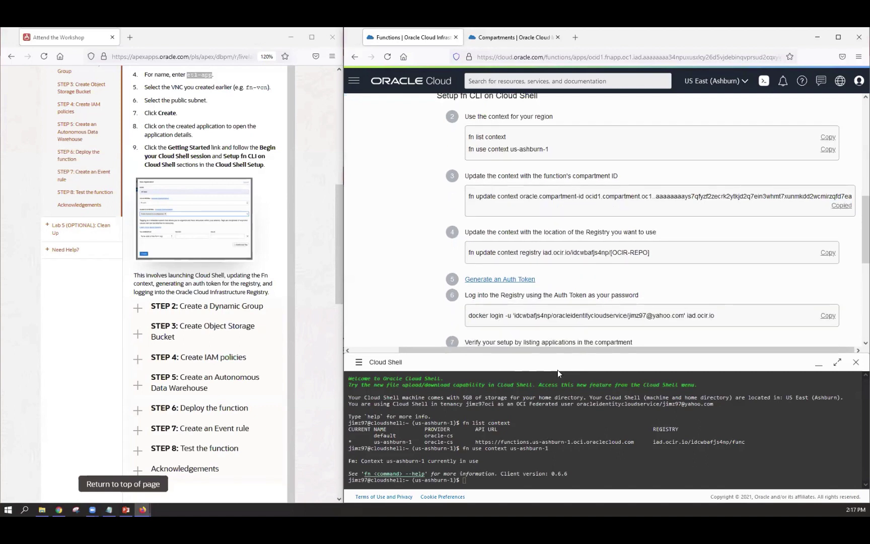
right_click(494, 476)
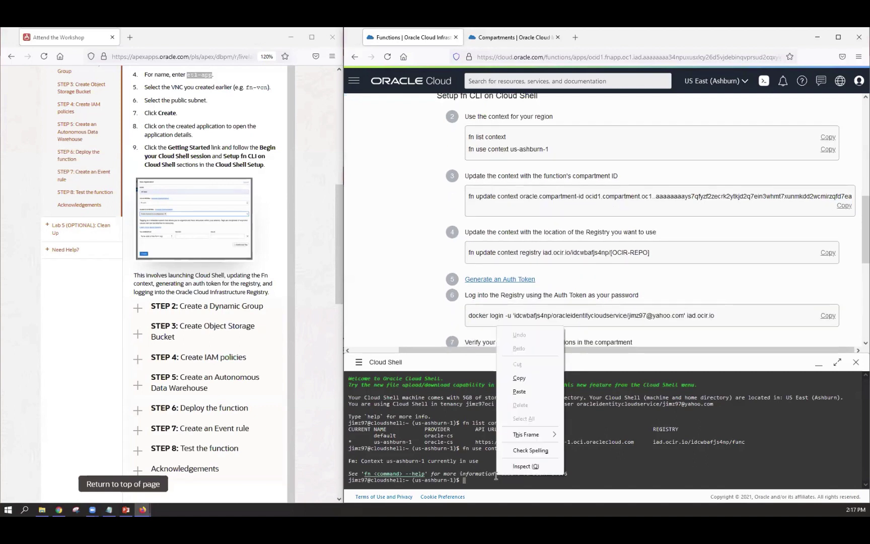
left_click(528, 388)
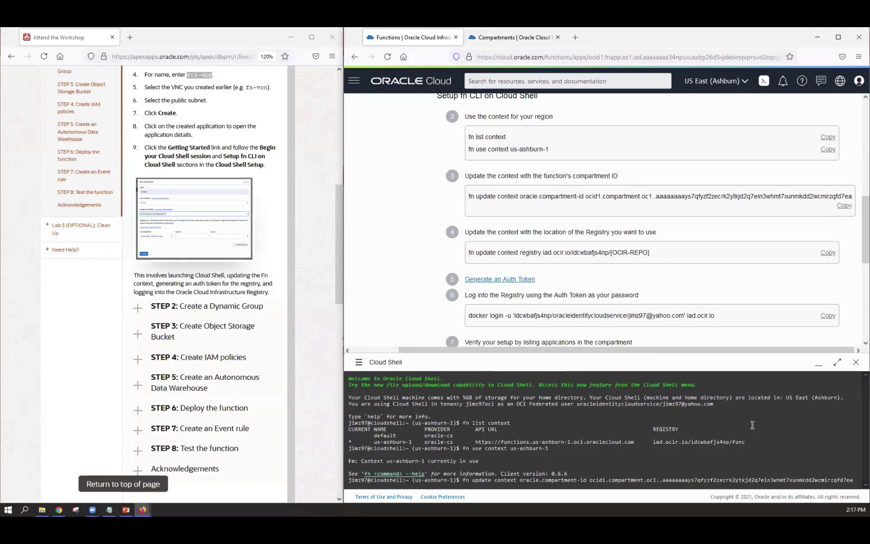
key("Return")
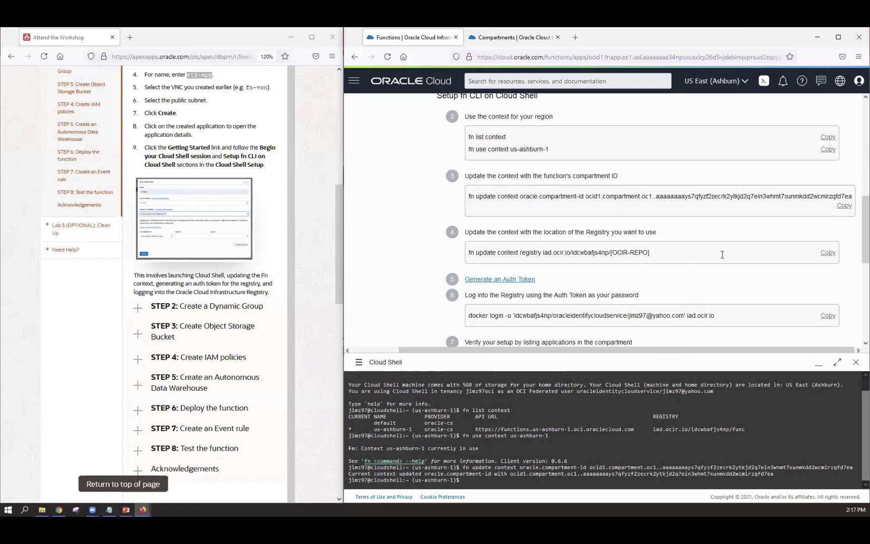
left_click(828, 254)
right_click(488, 479)
left_click(521, 392)
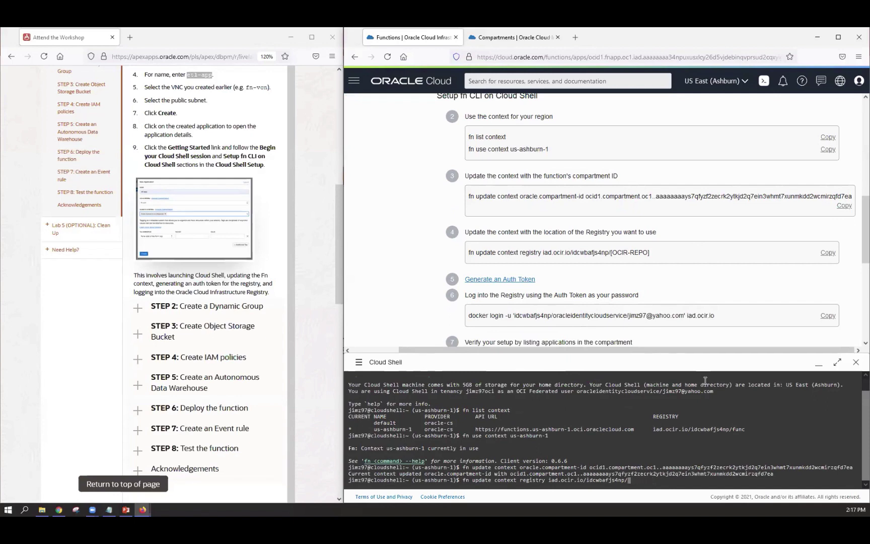
key("Return")
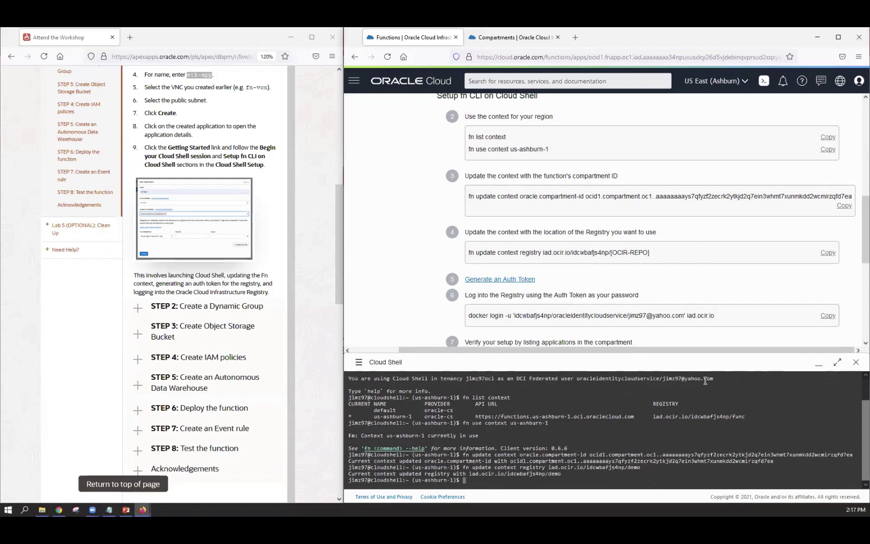
scroll(696, 264, "down", 1)
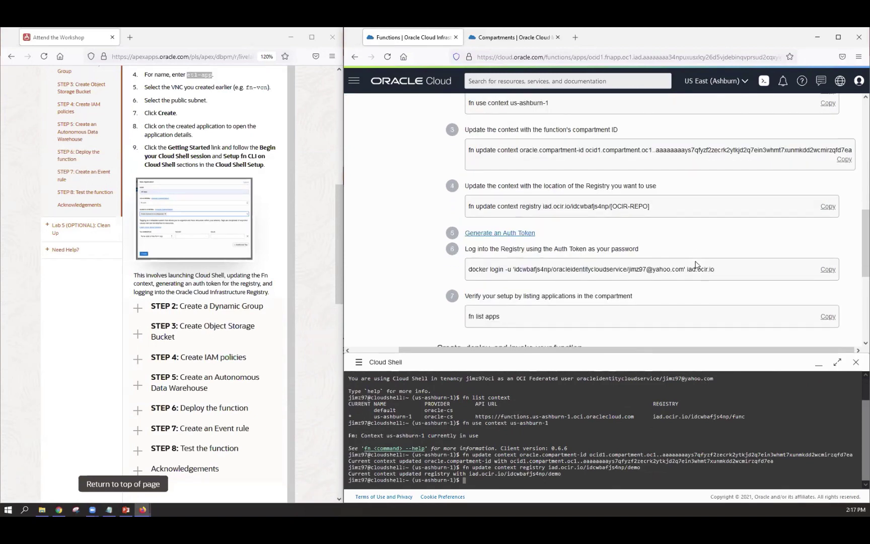
left_click(514, 233)
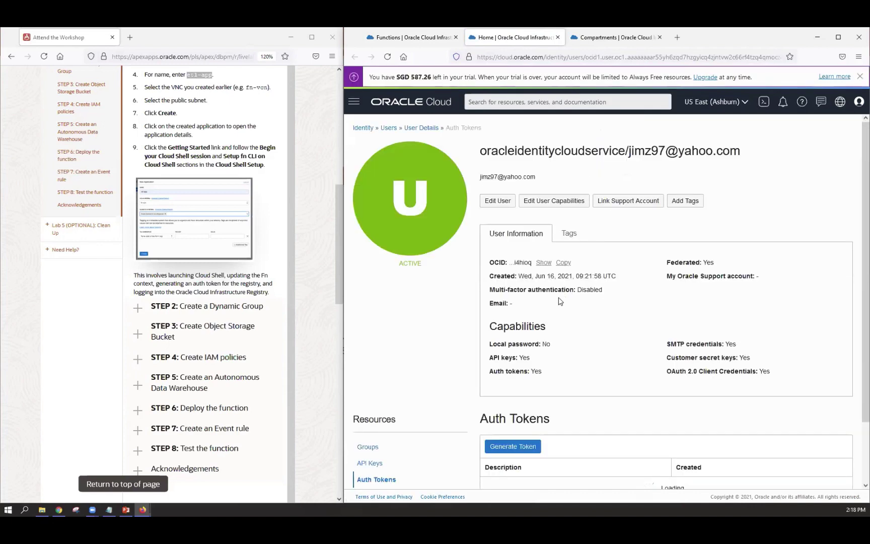
Generate an auth token described as demo and copy its value.
scroll(566, 302, "down", 2)
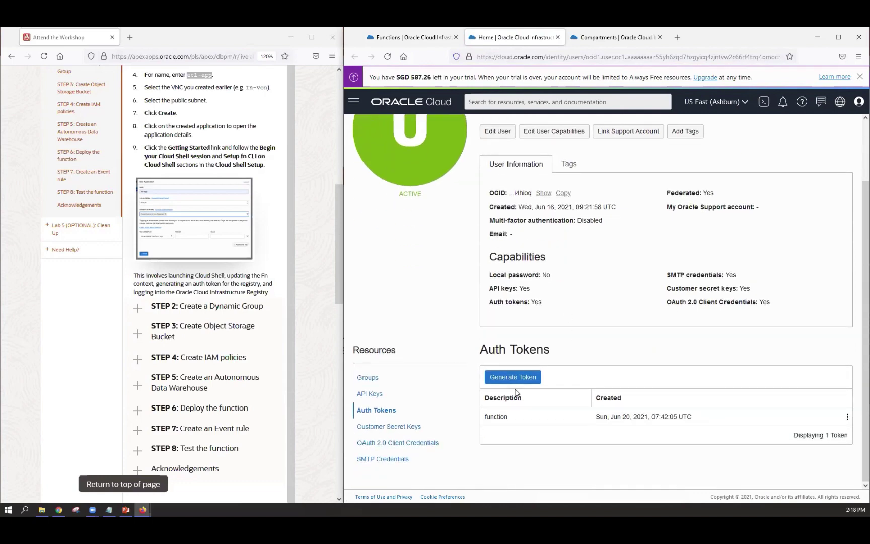
left_click(513, 377)
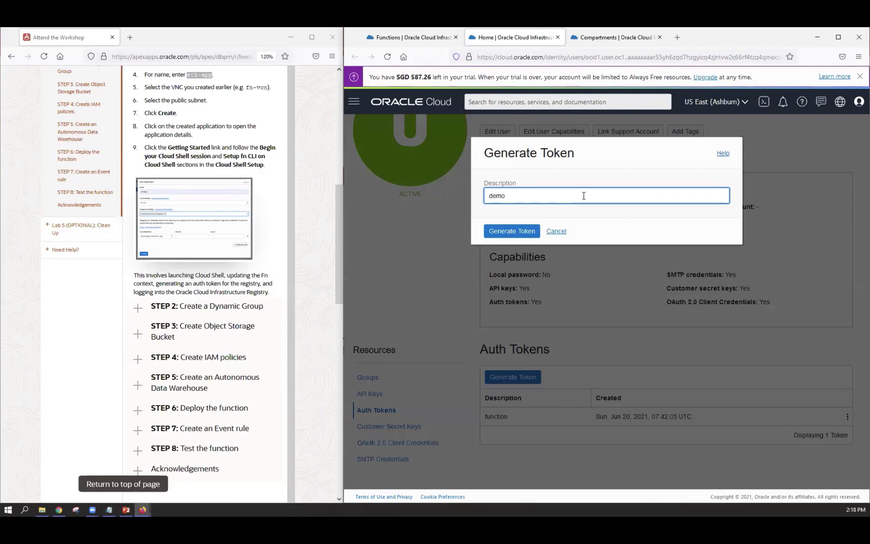
left_click(512, 230)
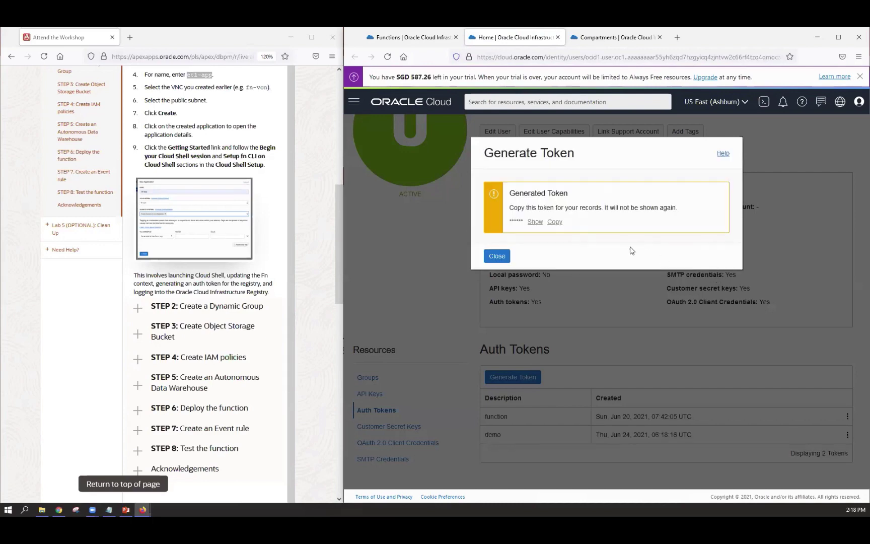
left_click(534, 222)
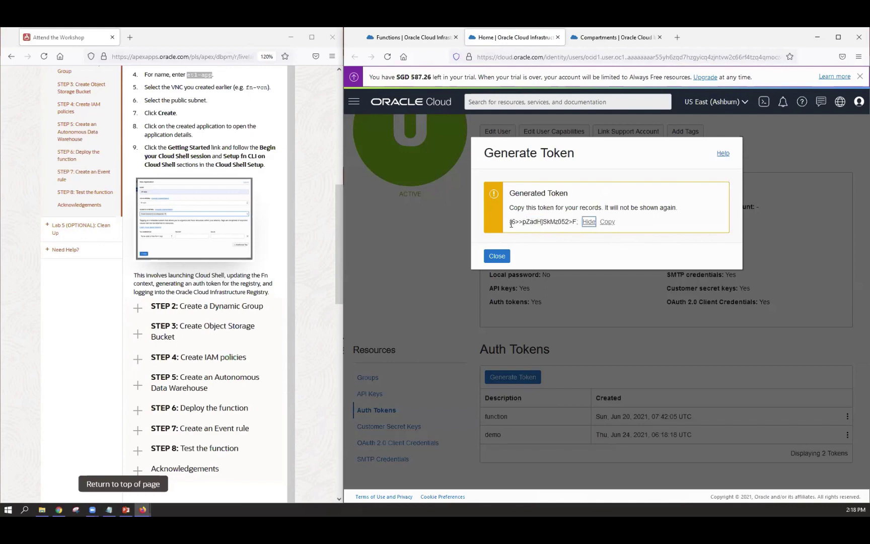
left_click(607, 222)
Save the token value in Notepad, close the token dialog, and return to Functions setup.
key("alt+Tab")
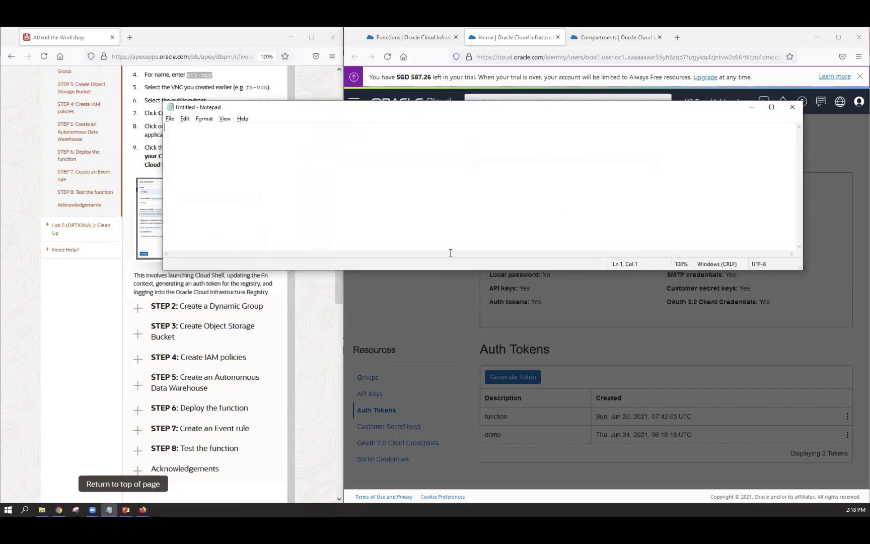
key("ctrl+v")
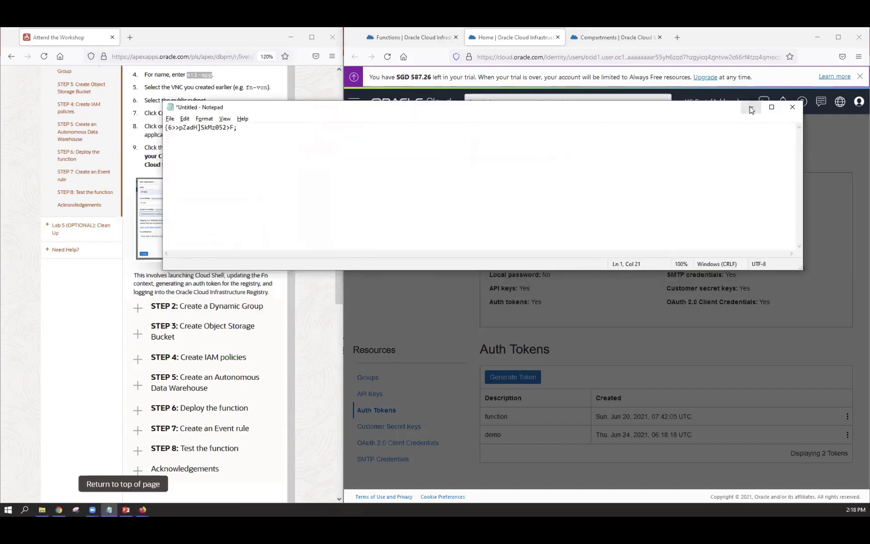
left_click(751, 107)
left_click(496, 256)
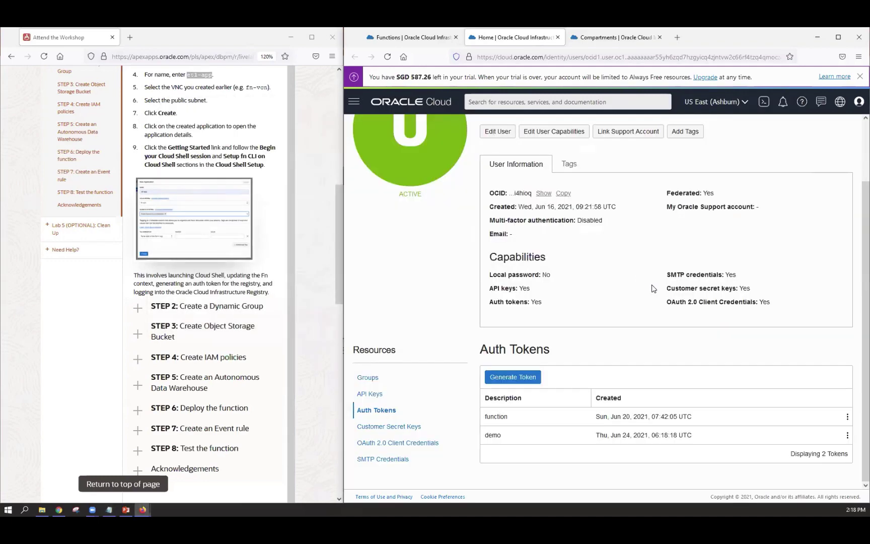
left_click(408, 38)
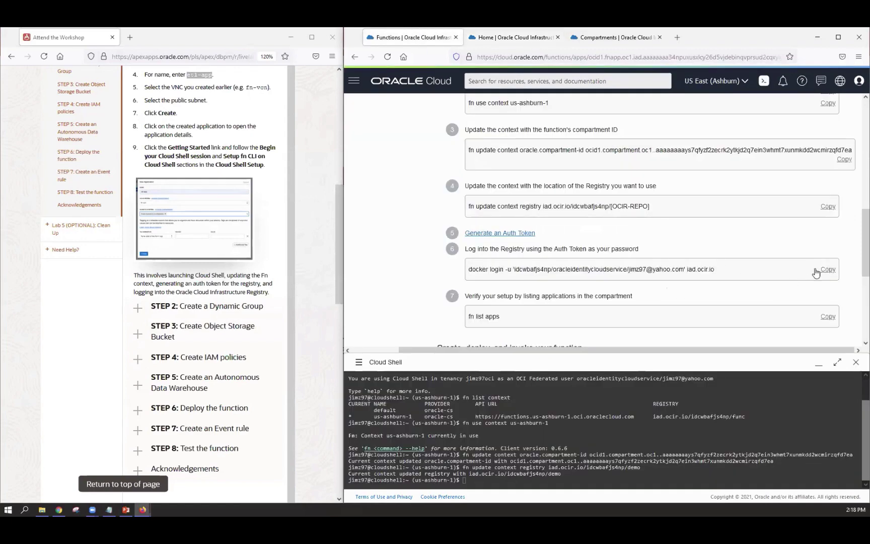
Run the docker login command for iad.ocir.io in Cloud Shell.
left_click(828, 270)
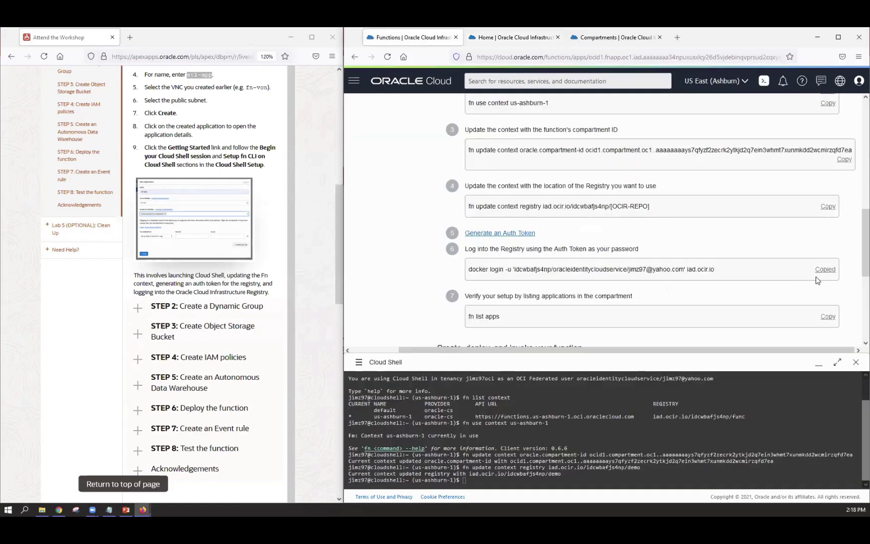
right_click(473, 480)
left_click(504, 399)
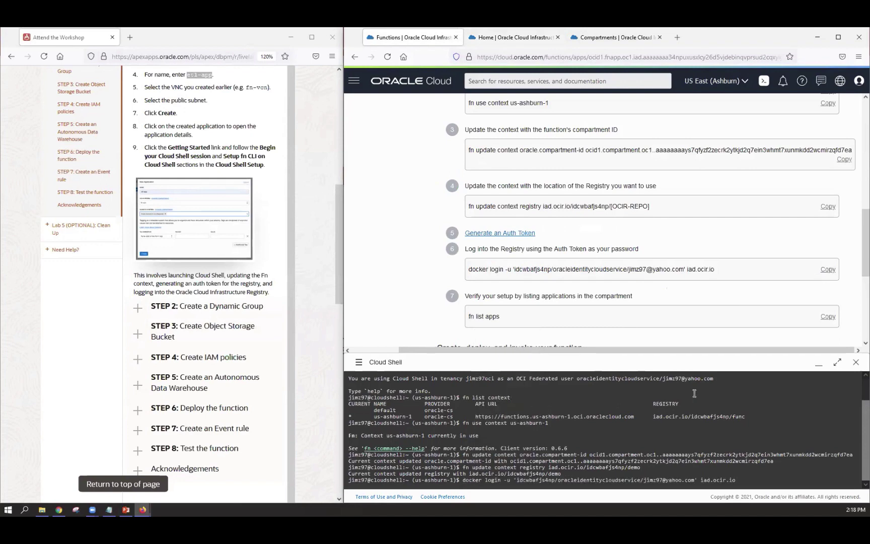
key("Return")
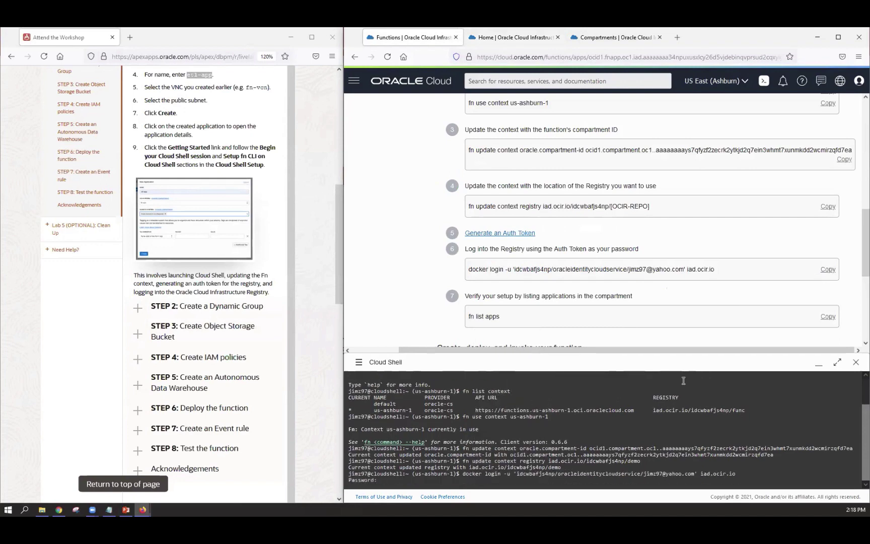
Enter the auth token saved in Notepad at the password prompt to complete login.
left_click(108, 509)
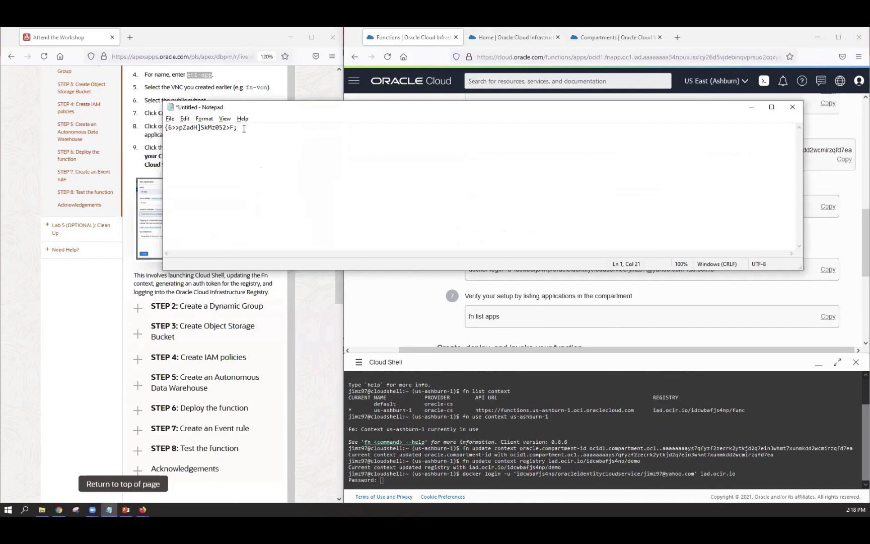
left_click_drag(245, 129, 123, 126)
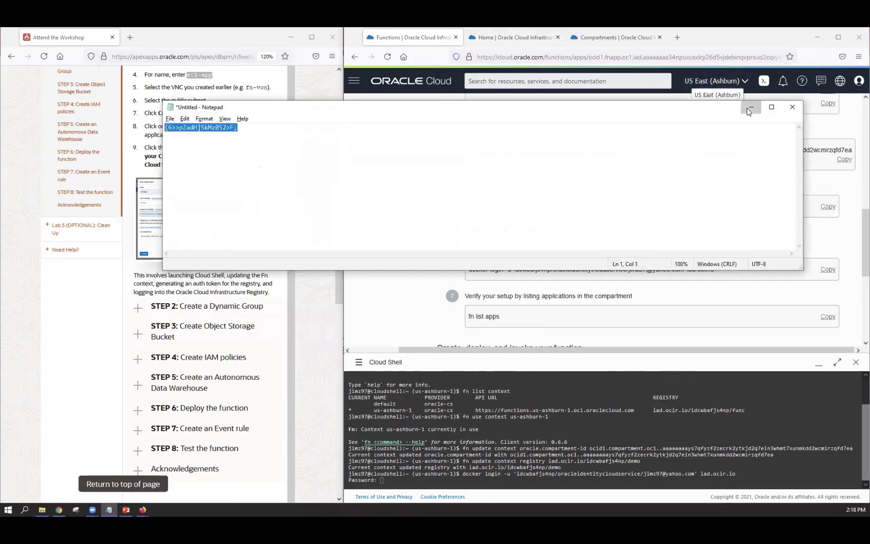
left_click(751, 107)
right_click(476, 479)
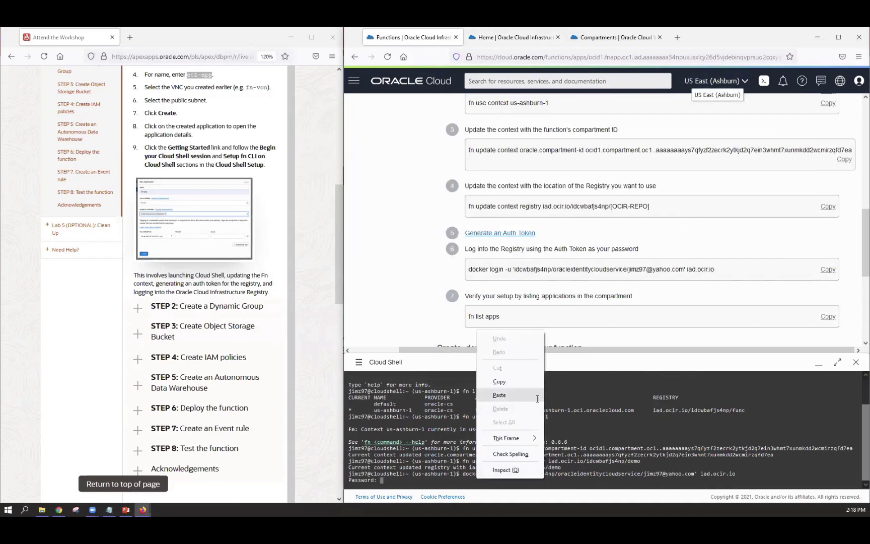
left_click(506, 395)
key("Return")
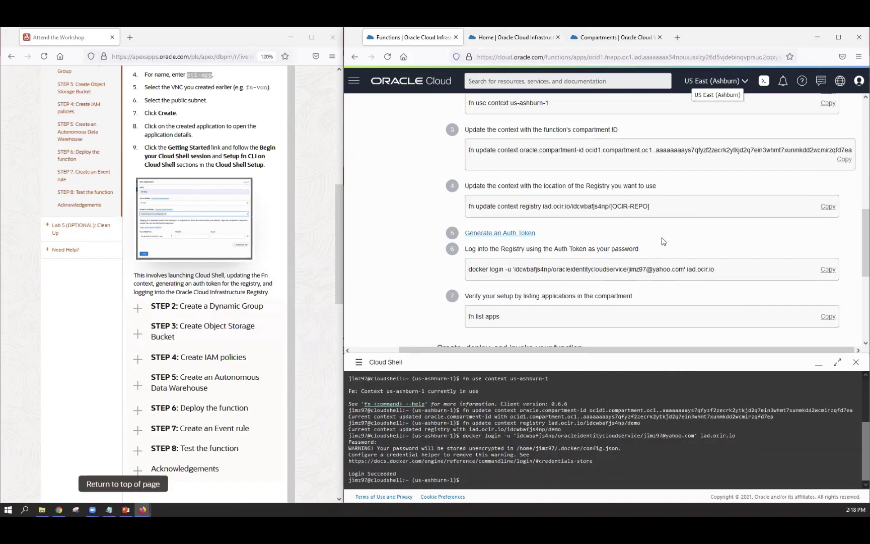
scroll(663, 242, "down", 2)
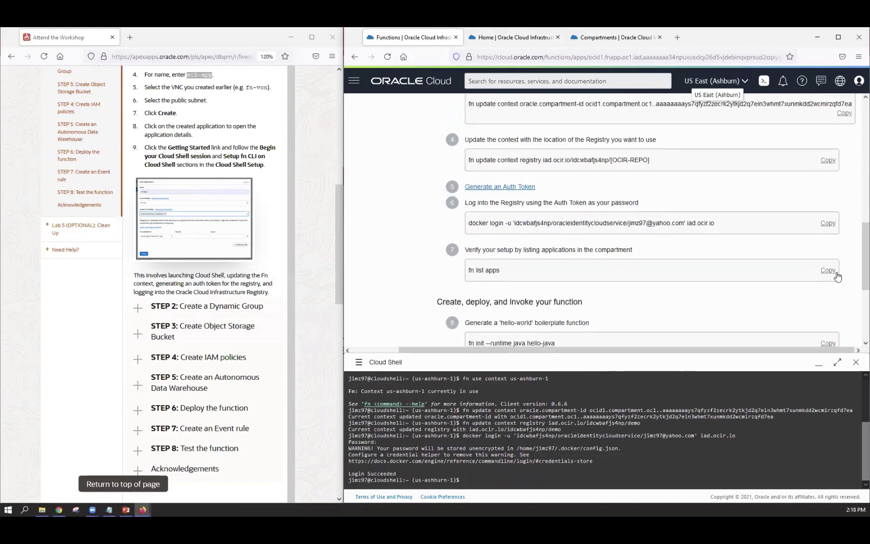
Run fn list apps in Cloud Shell to confirm etl-app exists.
left_click(827, 270)
right_click(476, 479)
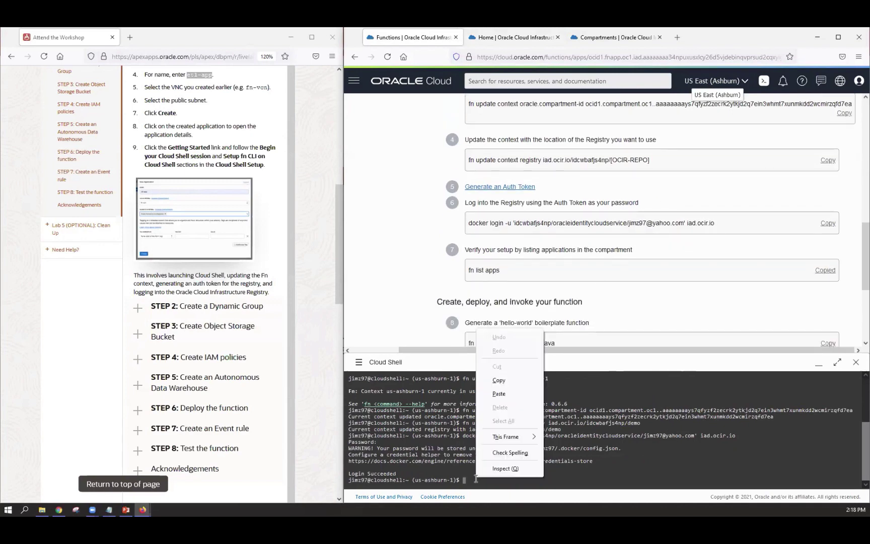
left_click(505, 390)
key("Return")
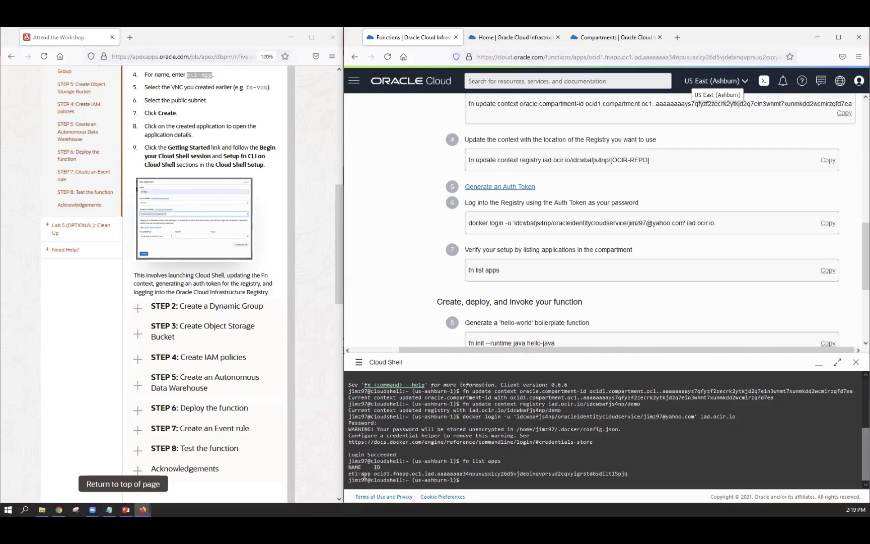
scroll(628, 198, "down", 1)
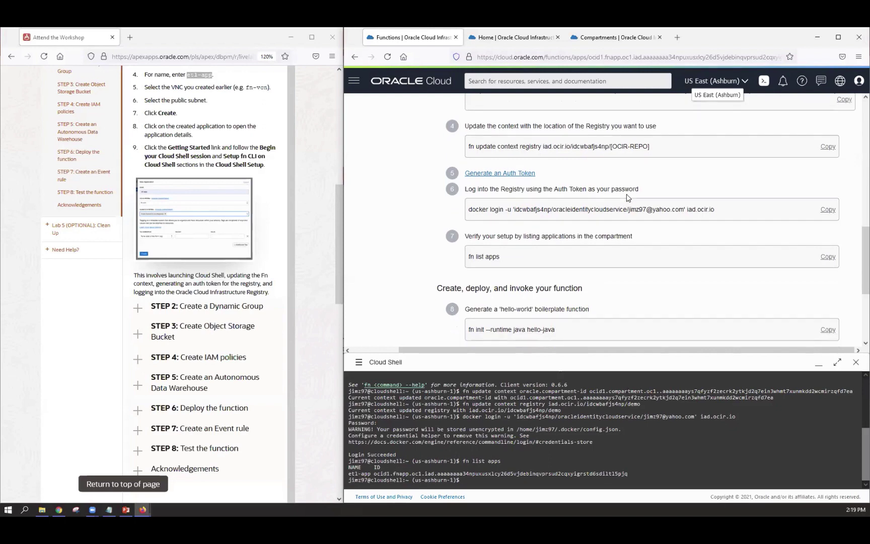
scroll(627, 197, "down", 3)
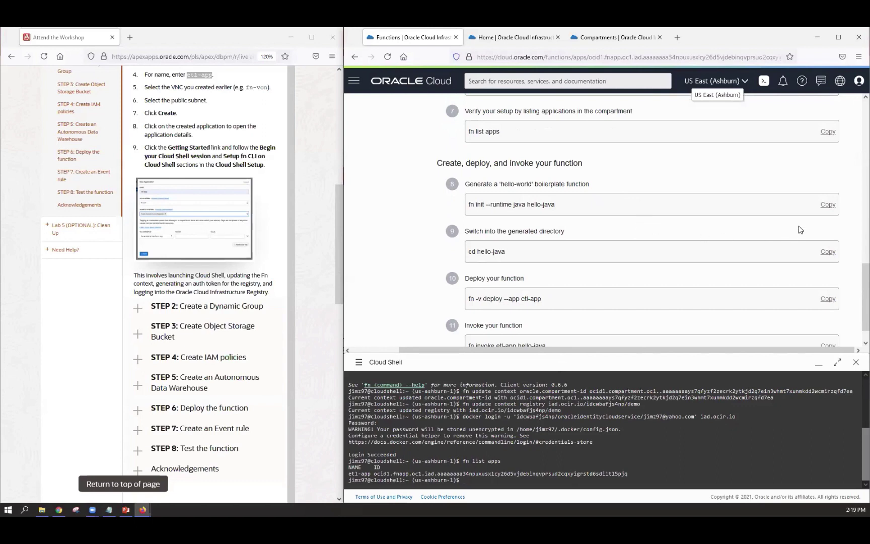
Generate the hello-java function with fn init --runtime java and cd into hello-java.
left_click(827, 205)
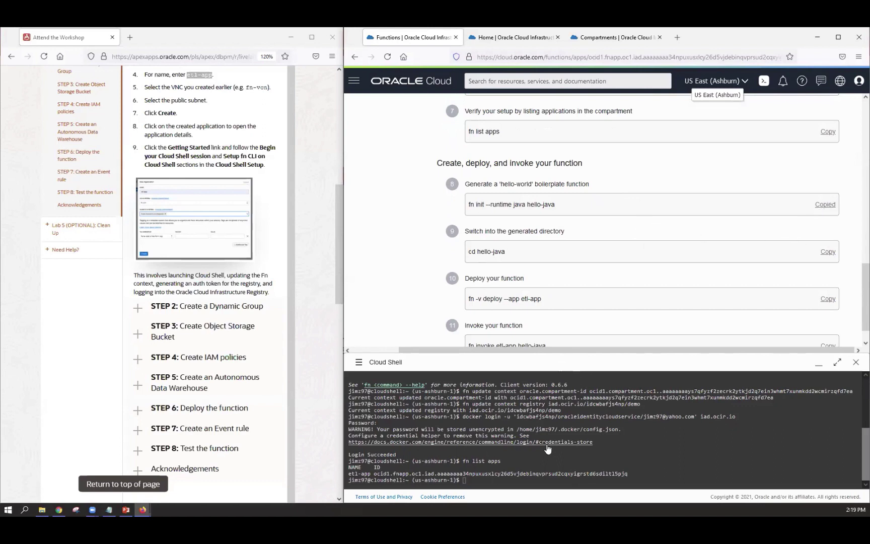
right_click(477, 483)
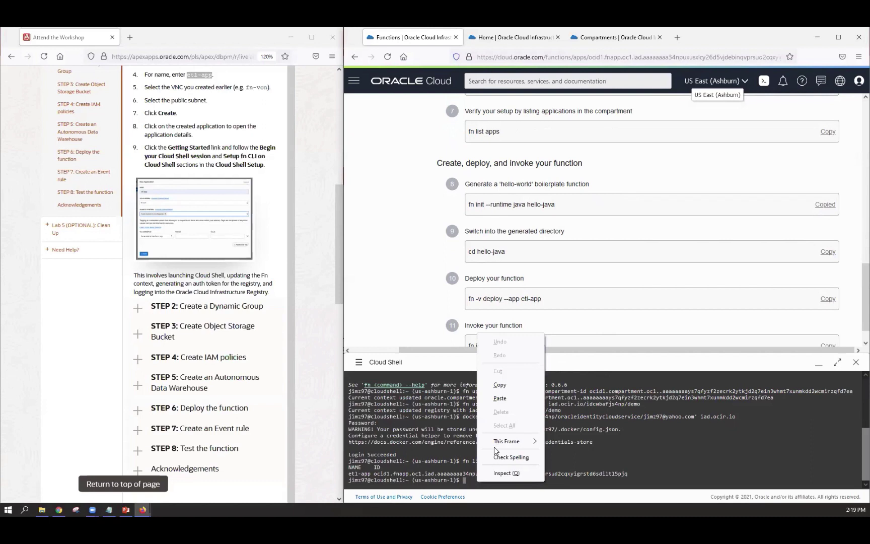
left_click(514, 403)
key("Return")
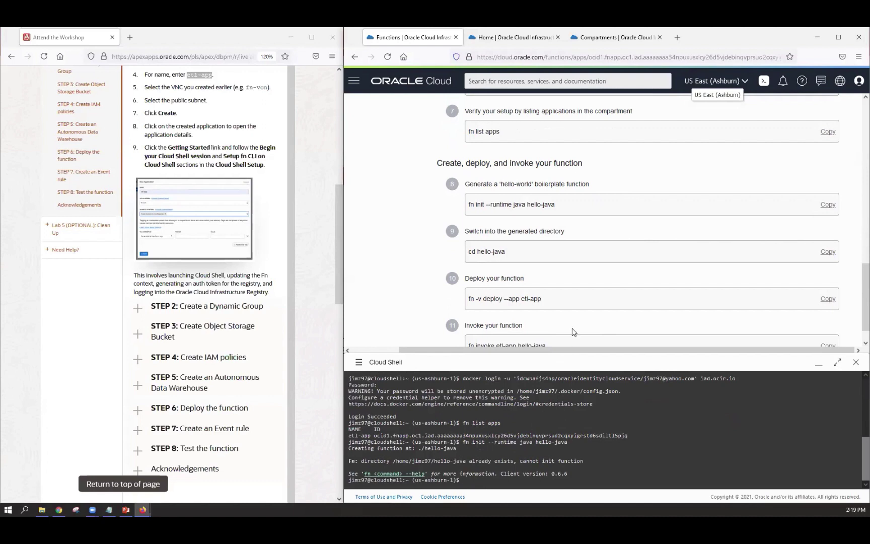
left_click(828, 252)
right_click(504, 477)
left_click(546, 400)
key("Return")
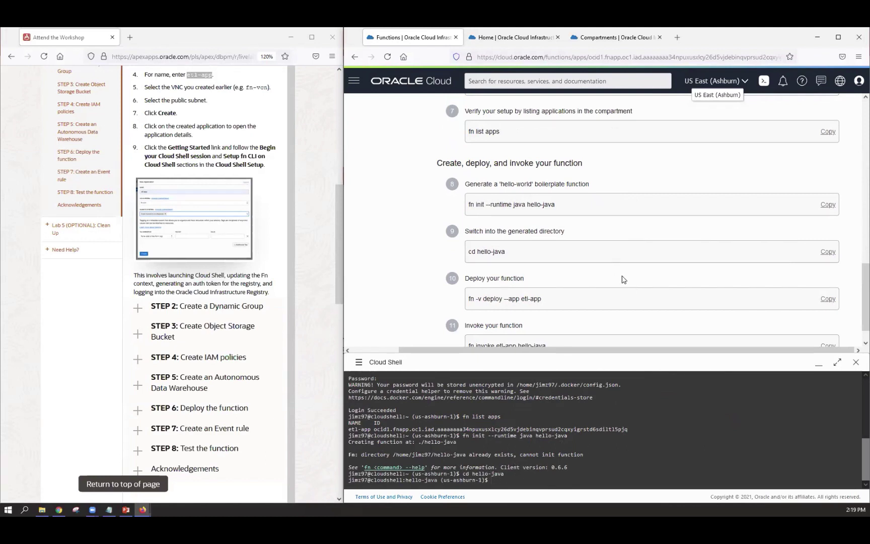
Paste fn -v deploy --app etl-app at the Cloud Shell prompt.
left_click(827, 299)
right_click(501, 481)
left_click(547, 400)
Run the etl-app deploy and expand the workshop's STEP 2 Create a Dynamic Group instructions.
key("Return")
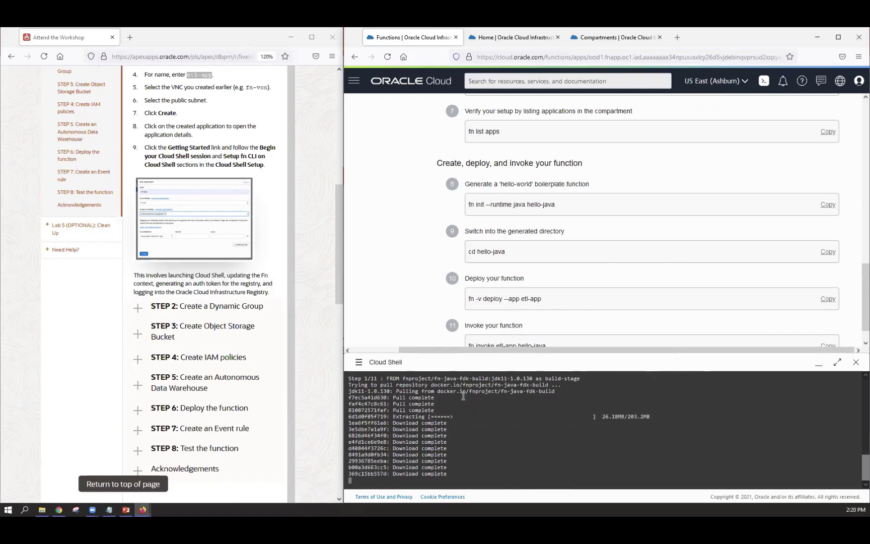
scroll(646, 247, "down", 1)
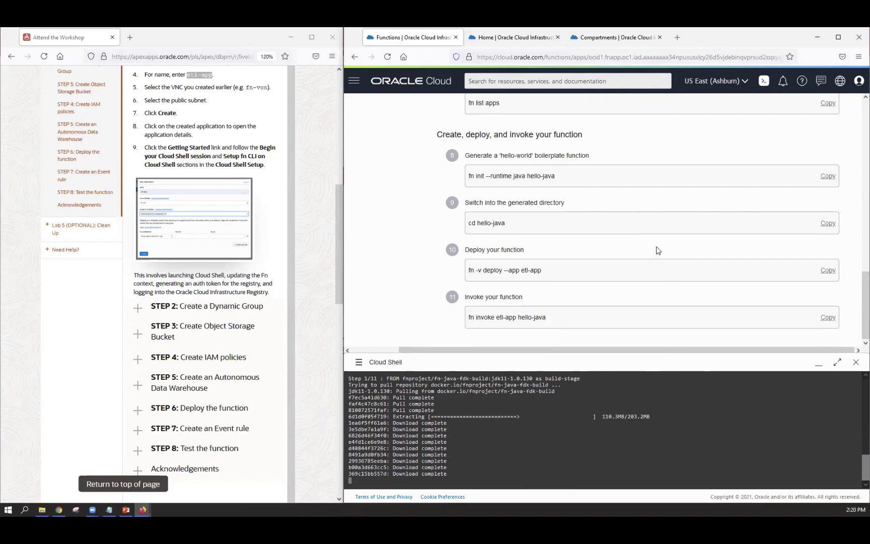
left_click(137, 309)
scroll(193, 312, "down", 5)
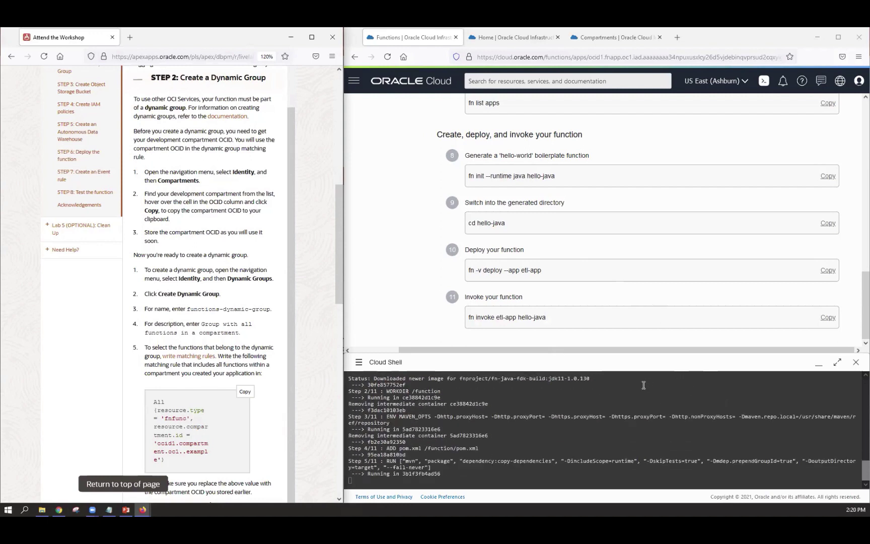
View the root compartment's repositories in Container Registry, then return to the Functions tab.
left_click(626, 39)
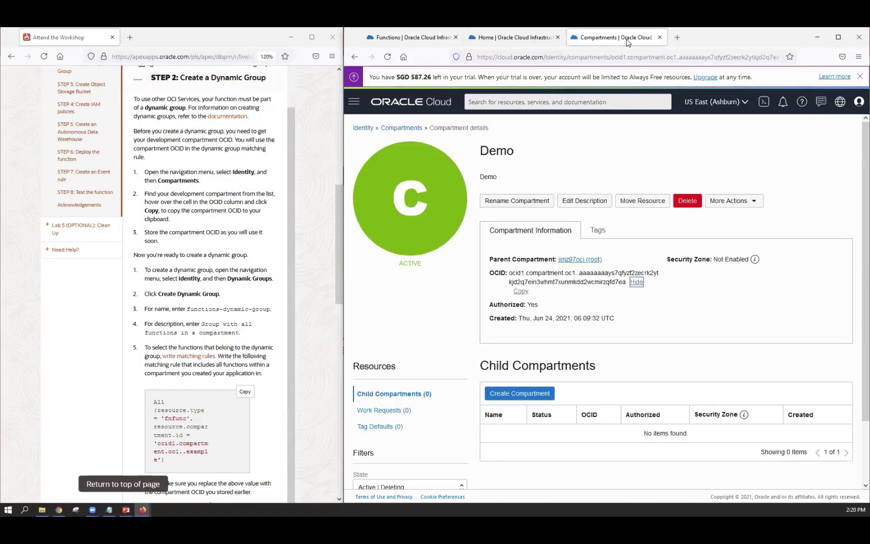
left_click(354, 102)
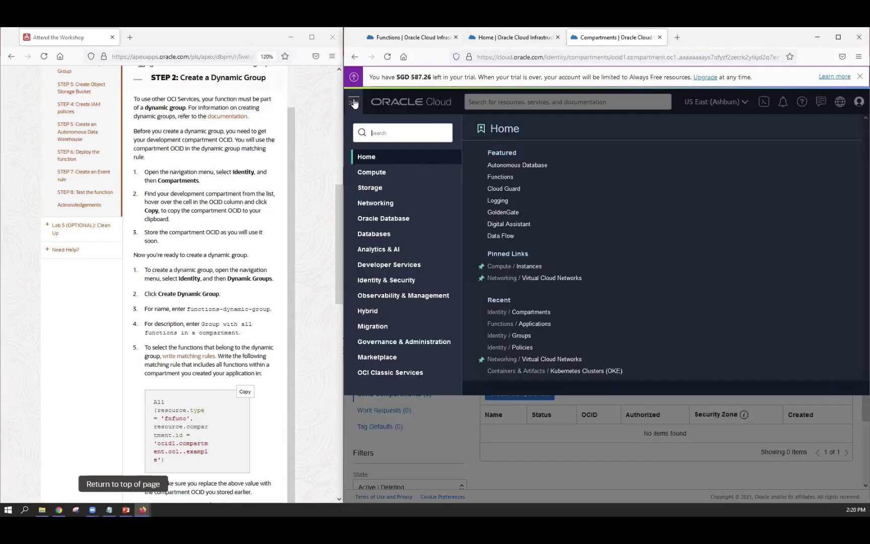
left_click(388, 264)
left_click(527, 182)
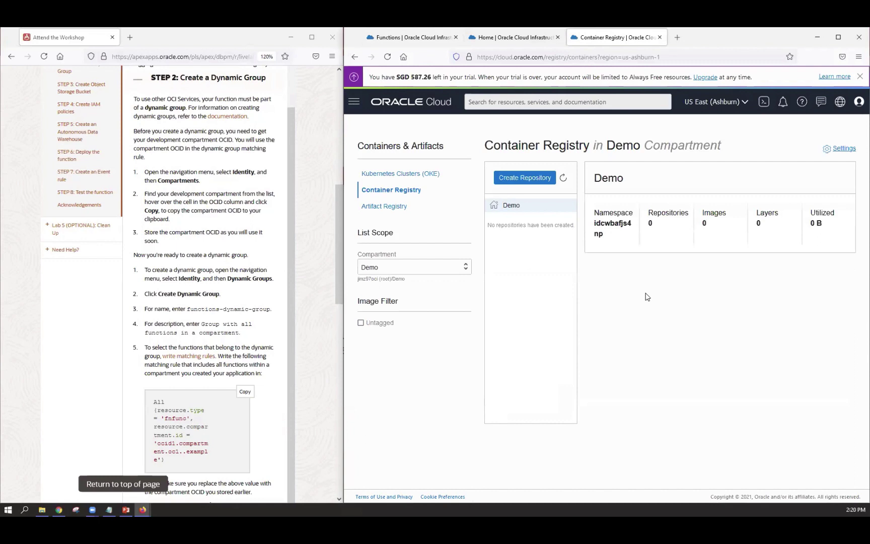
left_click(460, 270)
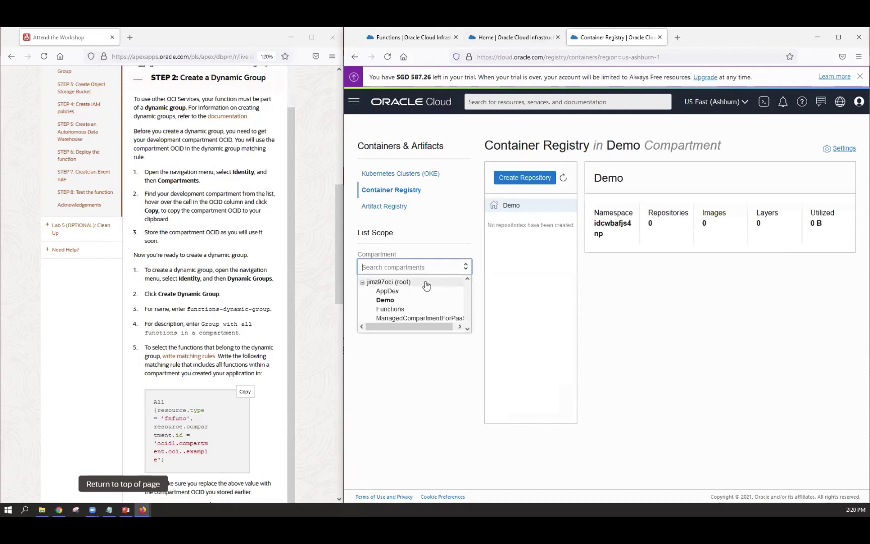
left_click(423, 283)
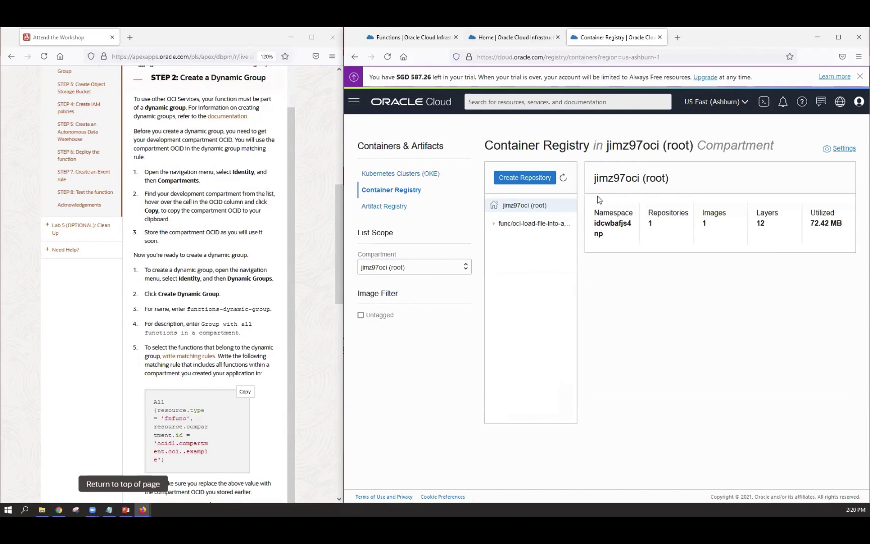
left_click(390, 38)
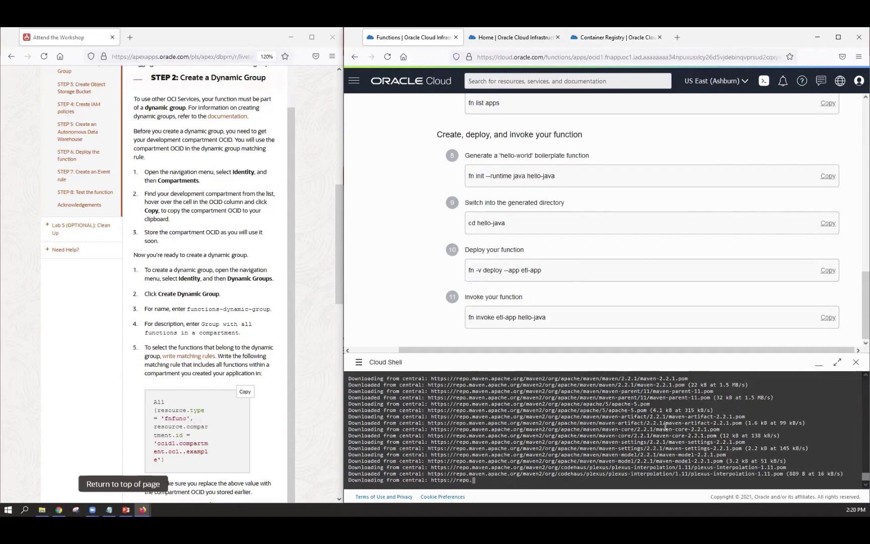
Follow the Cloud Shell deploy until hello-java:0.0.9 is built and every layer is pushed to iad.ocir.io.
left_click(605, 39)
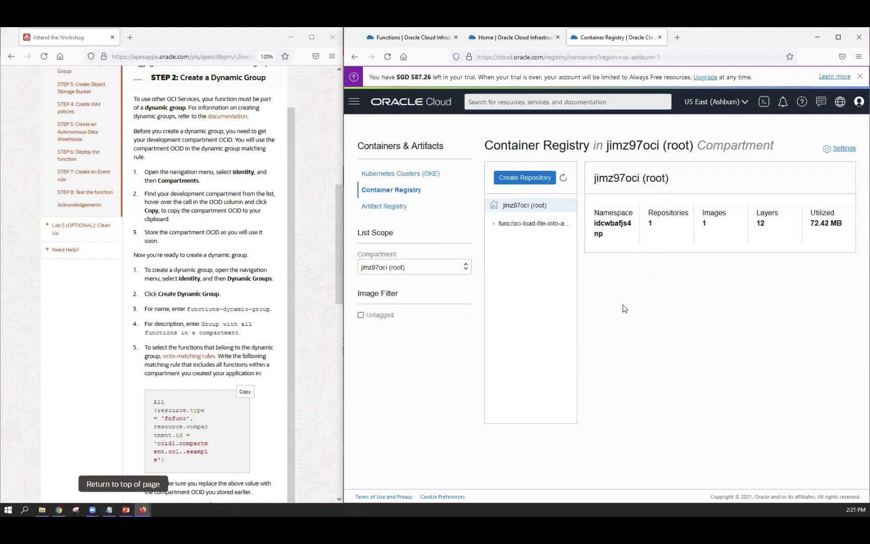
left_click(417, 40)
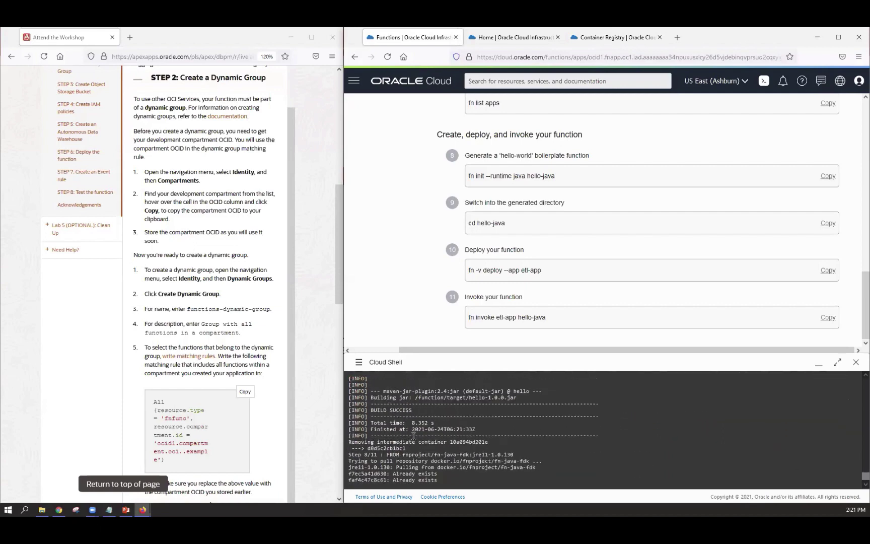
scroll(414, 436, "up", 3)
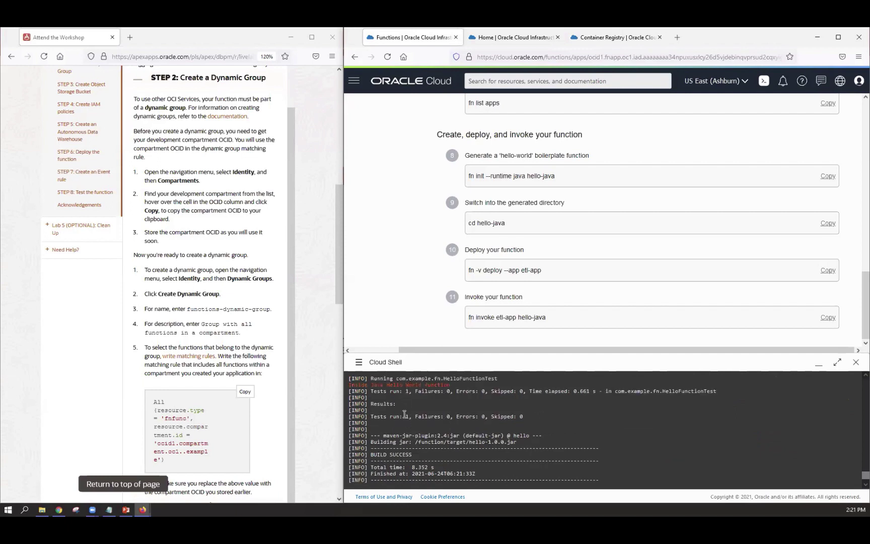
scroll(551, 424, "down", 3)
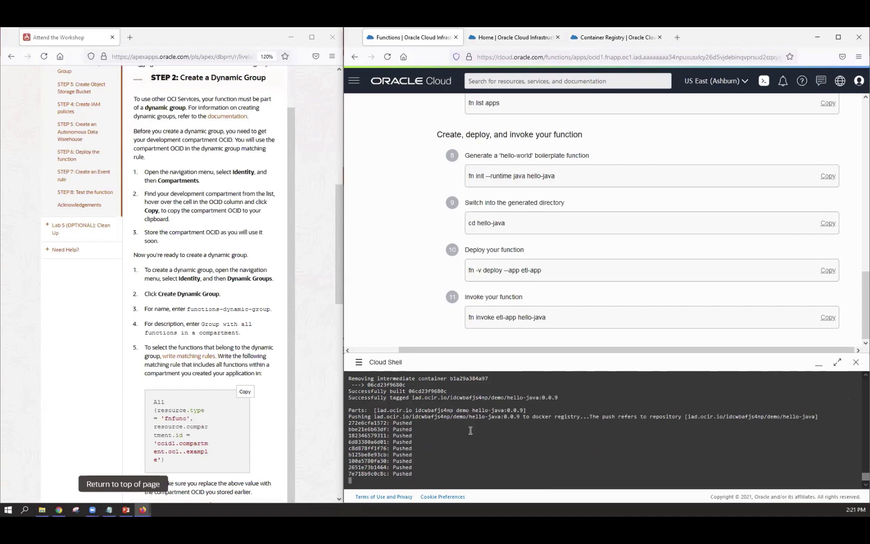
Verify demo/hello-java holds the 0.0.9 image (80.8 MB), then return to the Functions page.
left_click(609, 42)
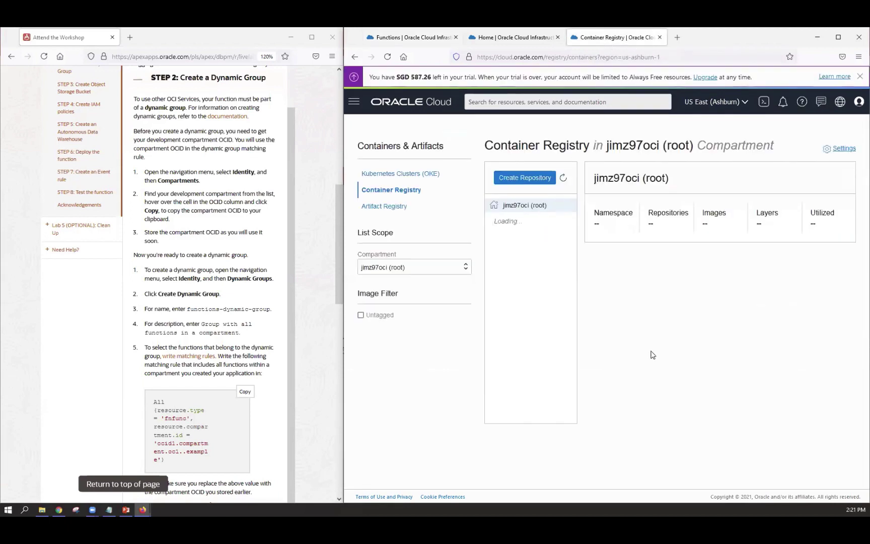
left_click(496, 228)
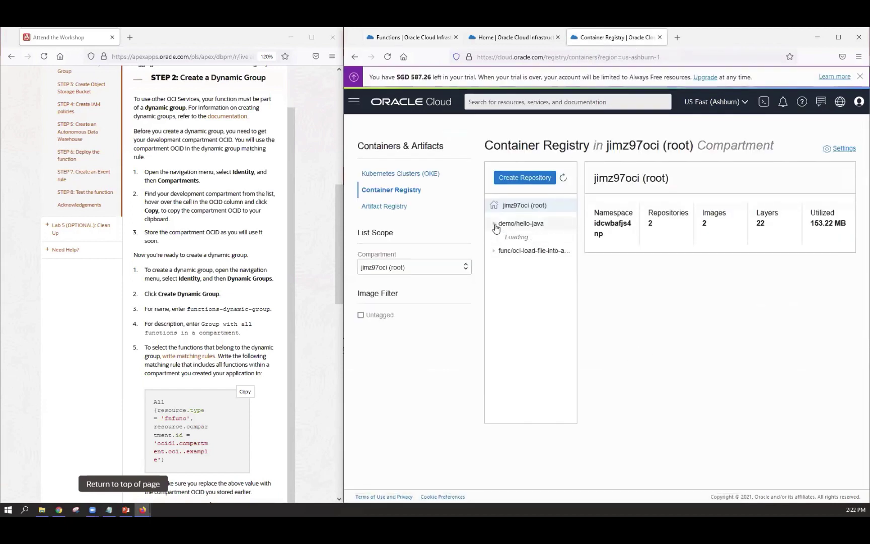
left_click(509, 240)
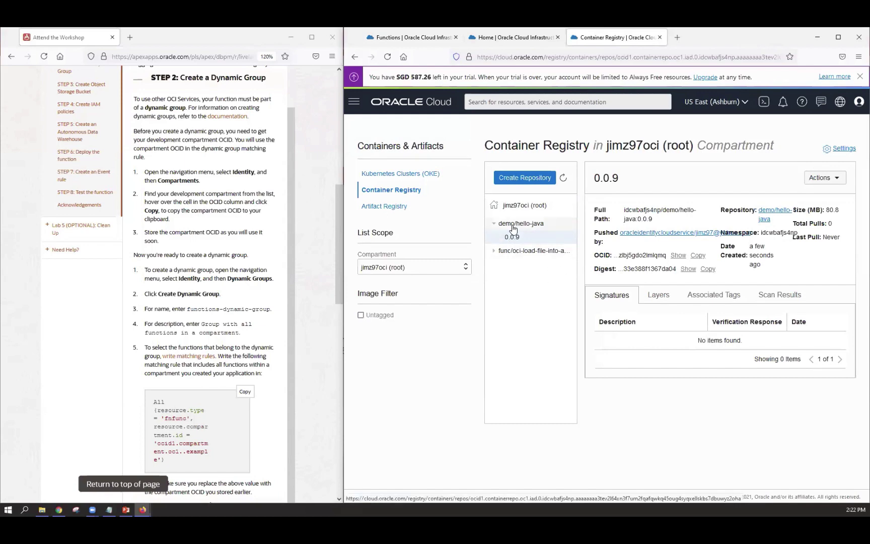
left_click(419, 40)
Run fn invoke etl-app hello-java in Cloud Shell and get Hello, world! back.
left_click(830, 320)
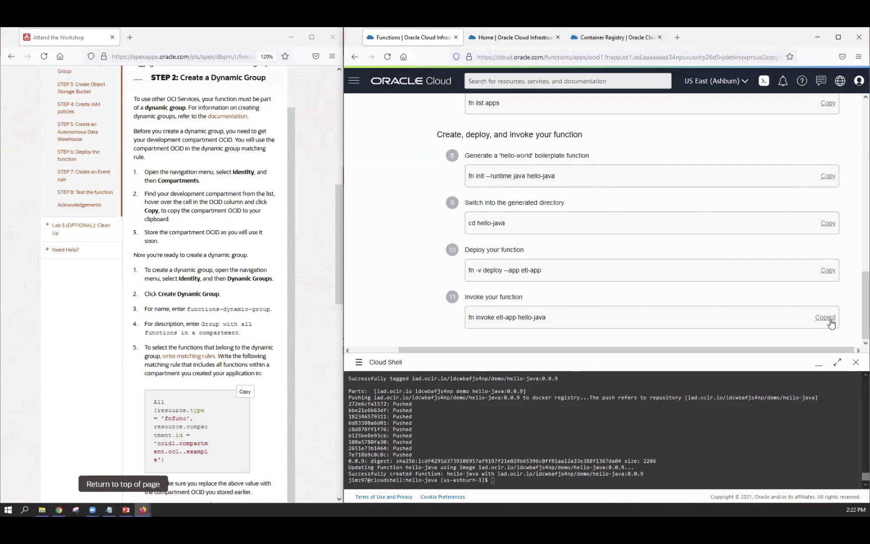
right_click(499, 481)
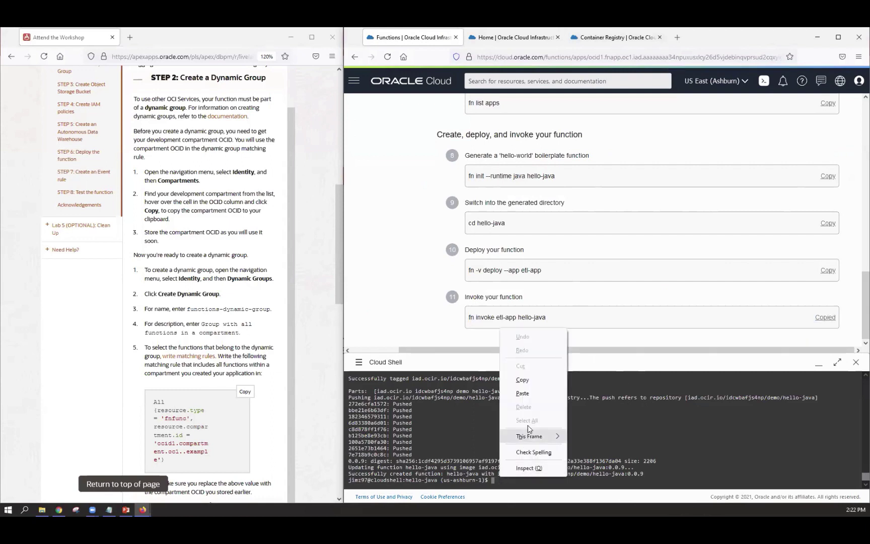
left_click(522, 393)
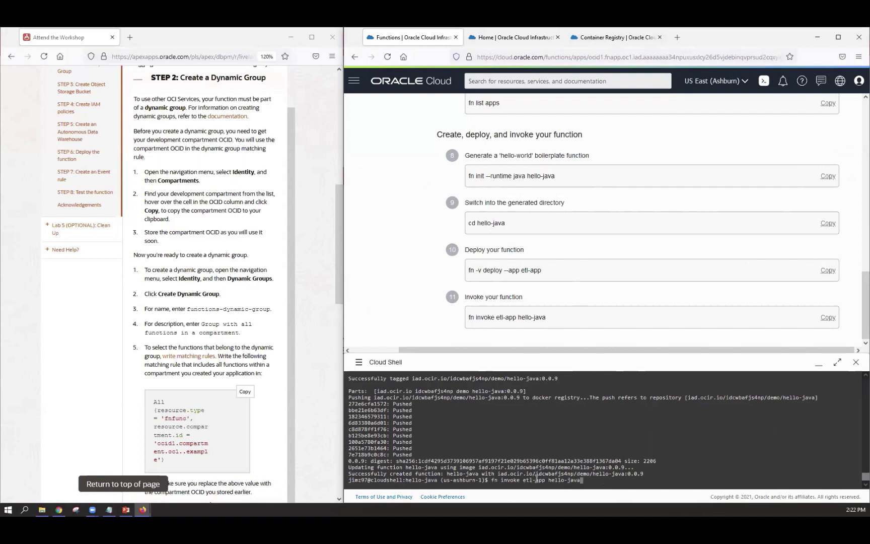
key("Return")
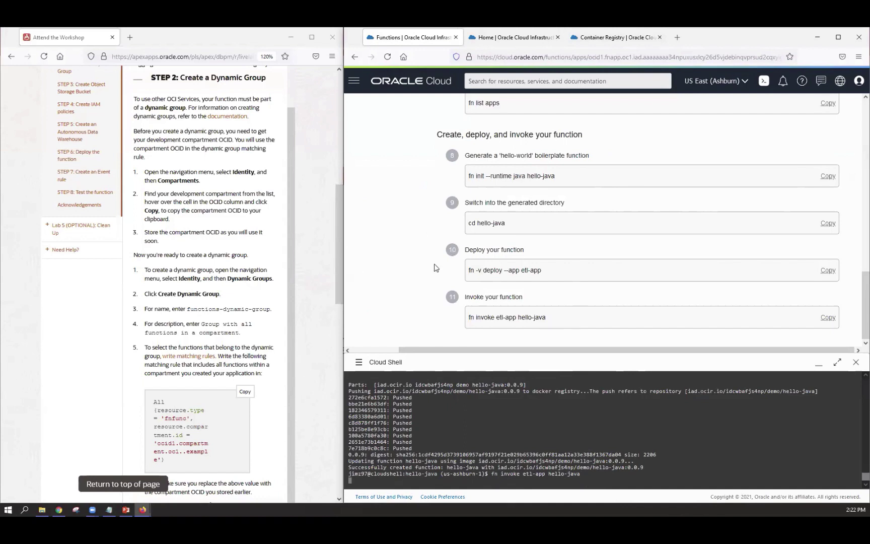
scroll(276, 244, "up", 2)
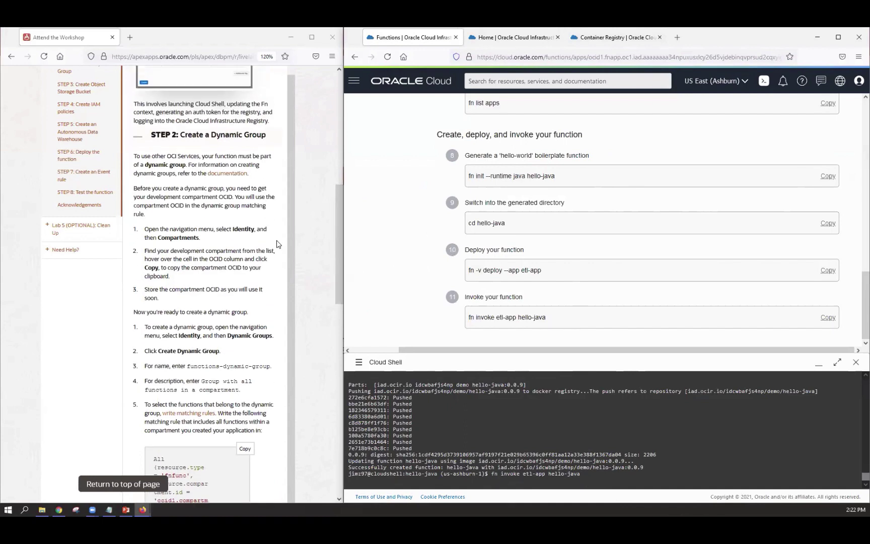
scroll(277, 245, "up", 2)
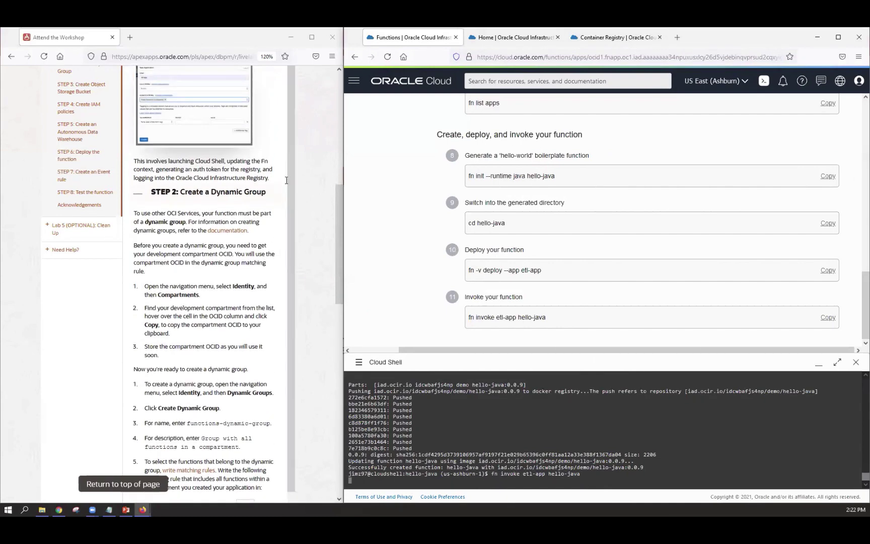
left_click_drag(339, 205, 337, 174)
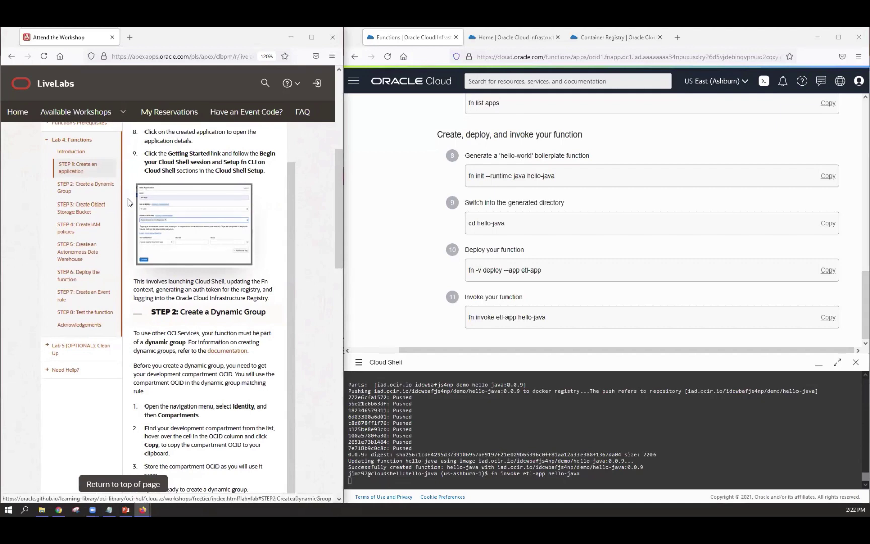
Bring up the workshop's Create a Dynamic Group step and clear the highlighted function output.
left_click(84, 188)
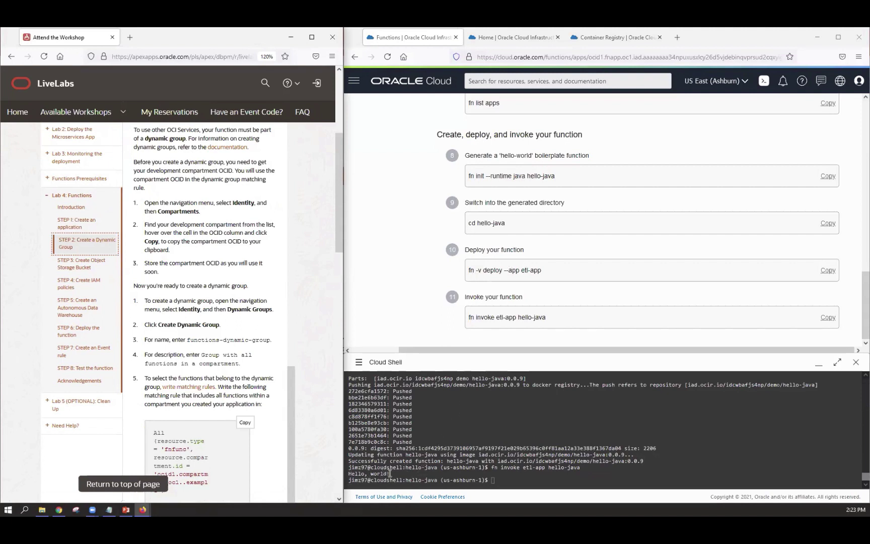
left_click_drag(390, 473, 350, 474)
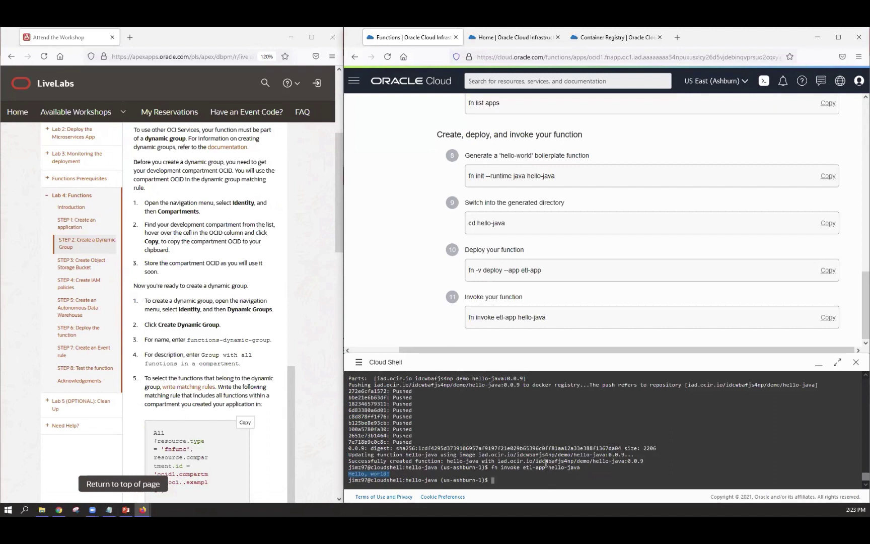
left_click(403, 475)
scroll(247, 262, "down", 1)
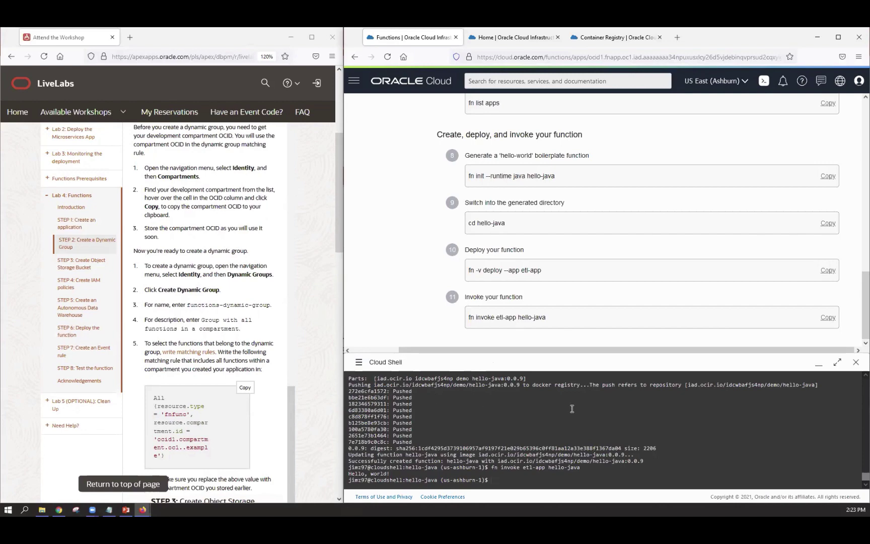
Go to Identity & Security > Dynamic Groups and copy the workshop's suggested group name.
left_click(530, 39)
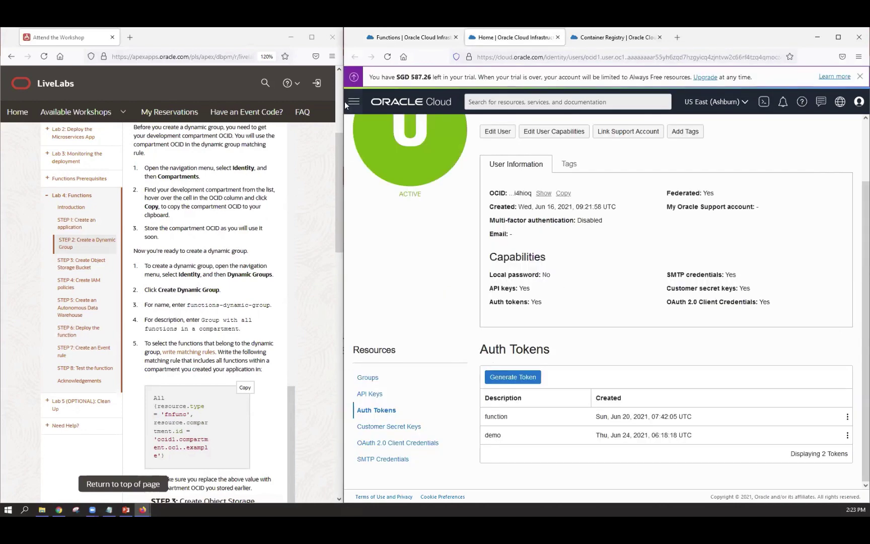
left_click(354, 101)
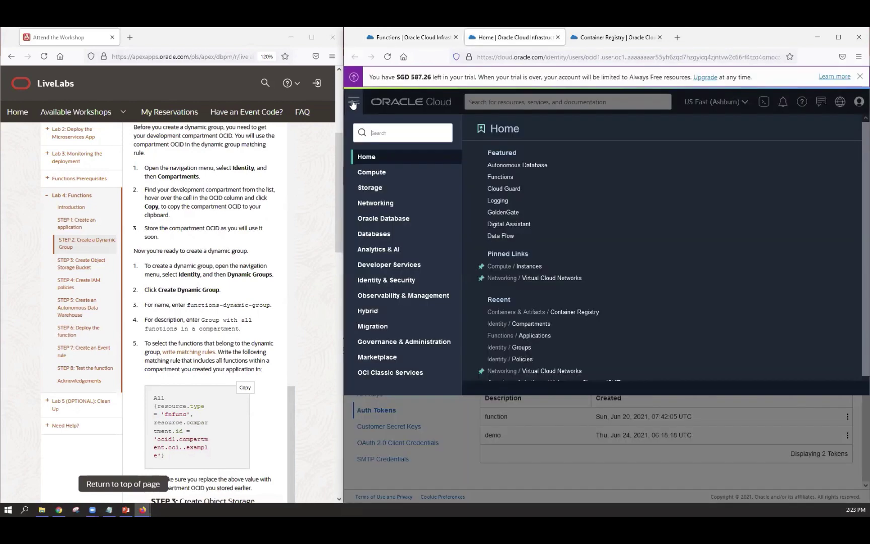
left_click(394, 281)
left_click(511, 190)
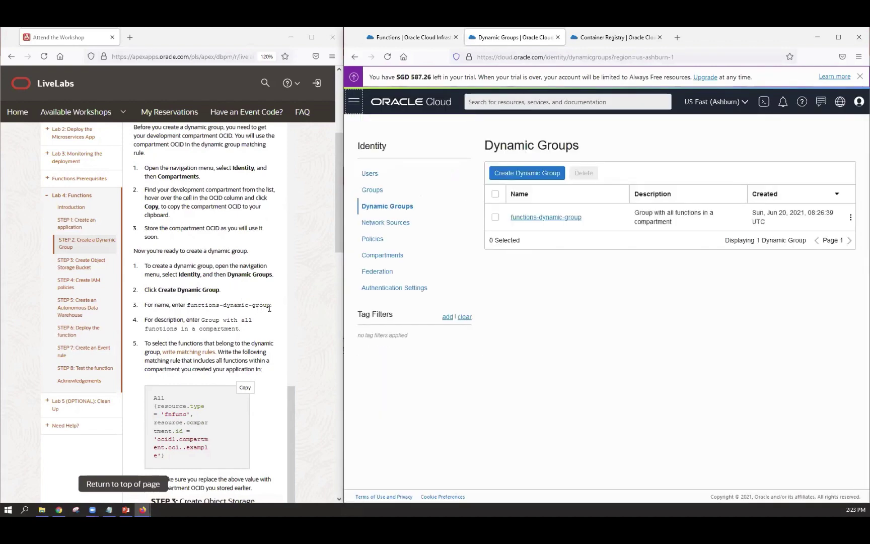
left_click_drag(270, 306, 191, 302)
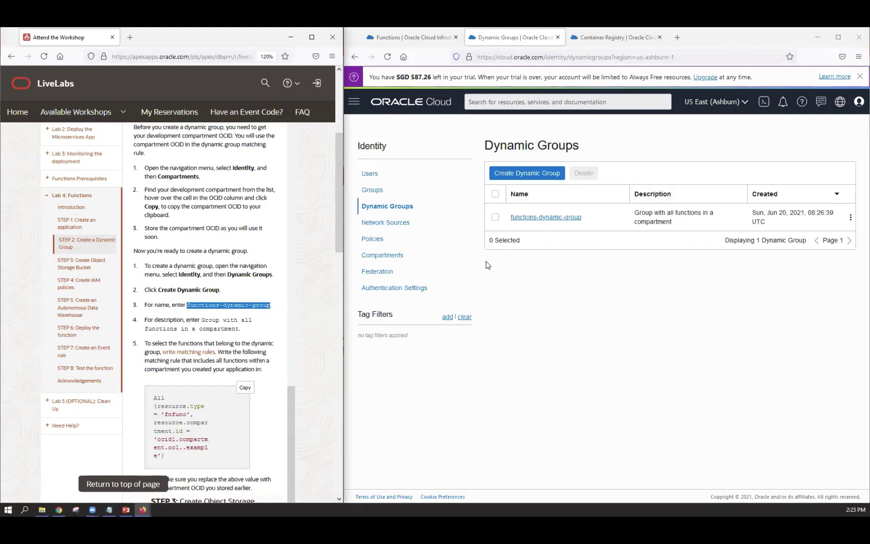
Start a dynamic group named demo-functions-dynamic-group, reusing that name as its description.
left_click(530, 173)
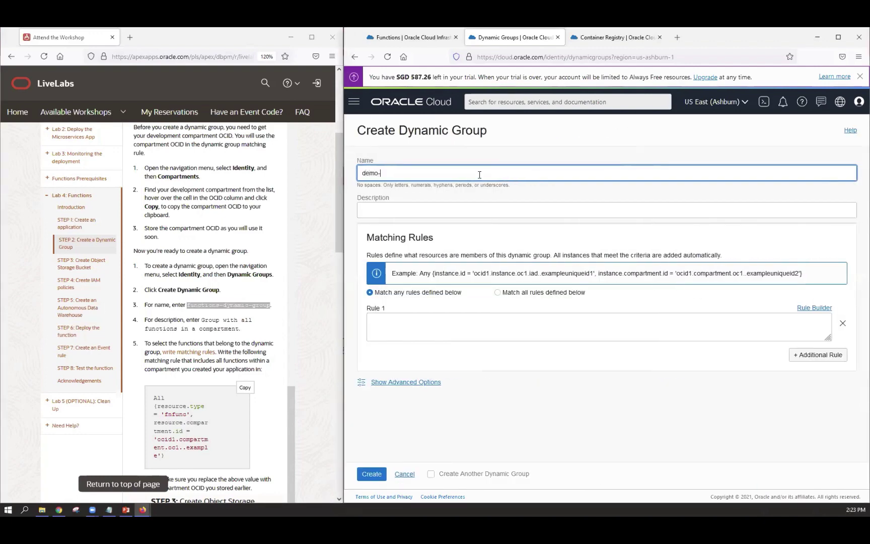
type("demo-")
type("functions-dynamic-group")
left_click_drag(476, 173, 354, 174)
key("ctrl+c")
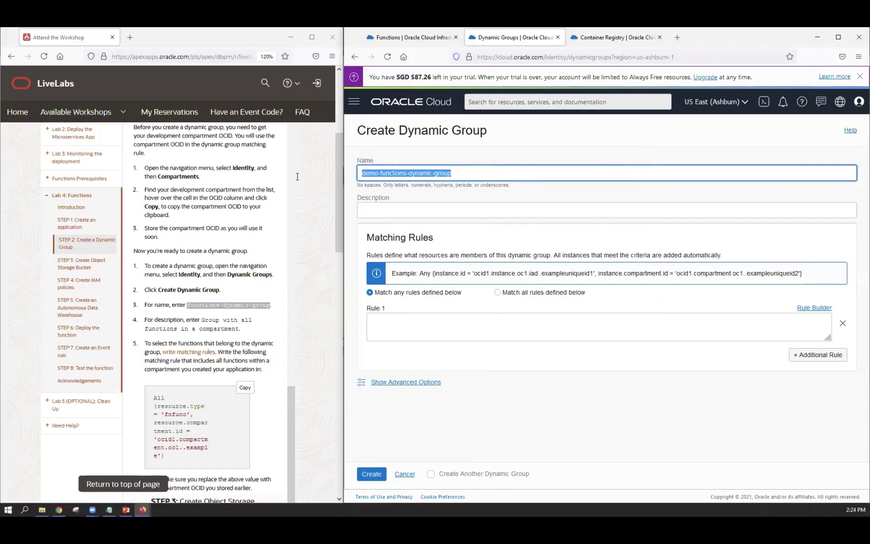
key("Tab")
key("ctrl+v")
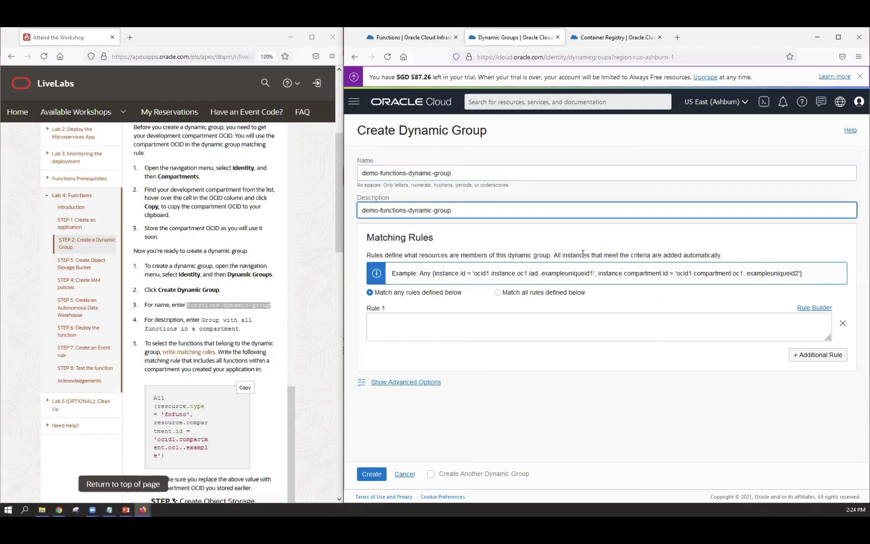
Paste the workshop's all-functions matching rule into Rule 1.
left_click(249, 393)
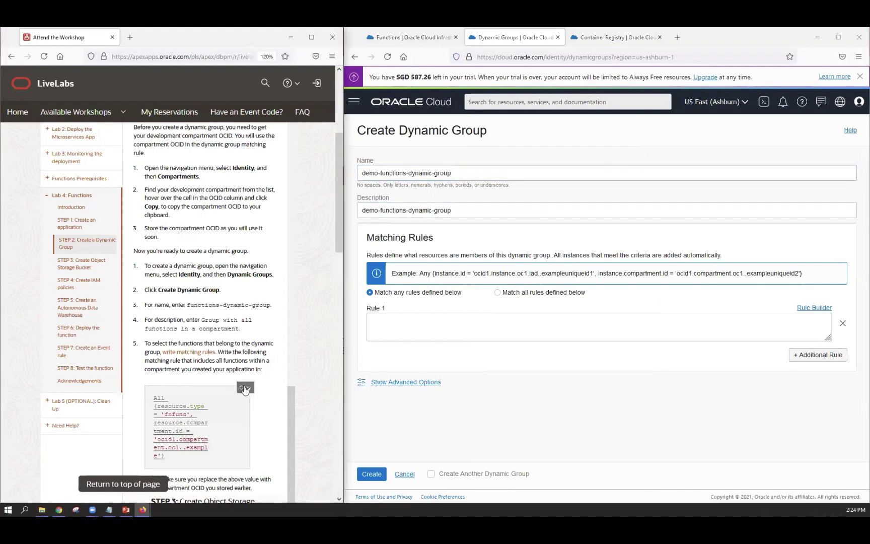
left_click(406, 328)
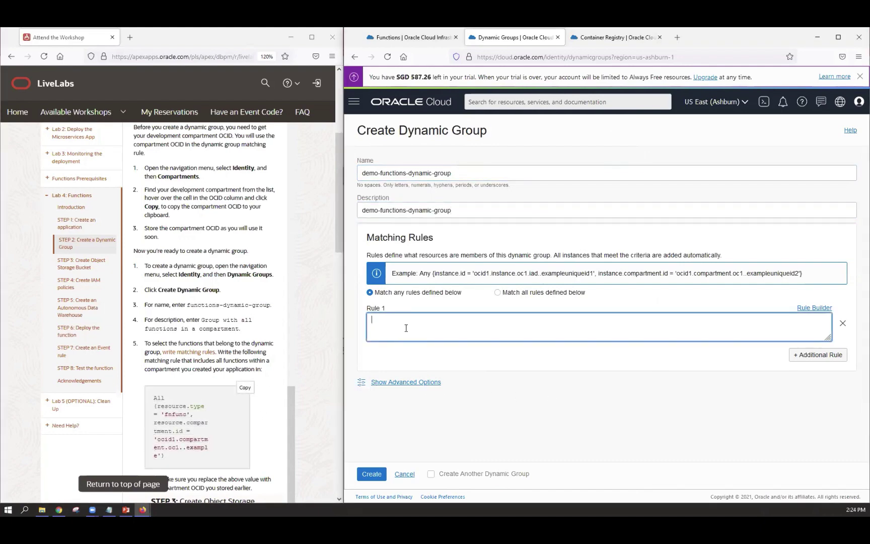
key("ctrl+v")
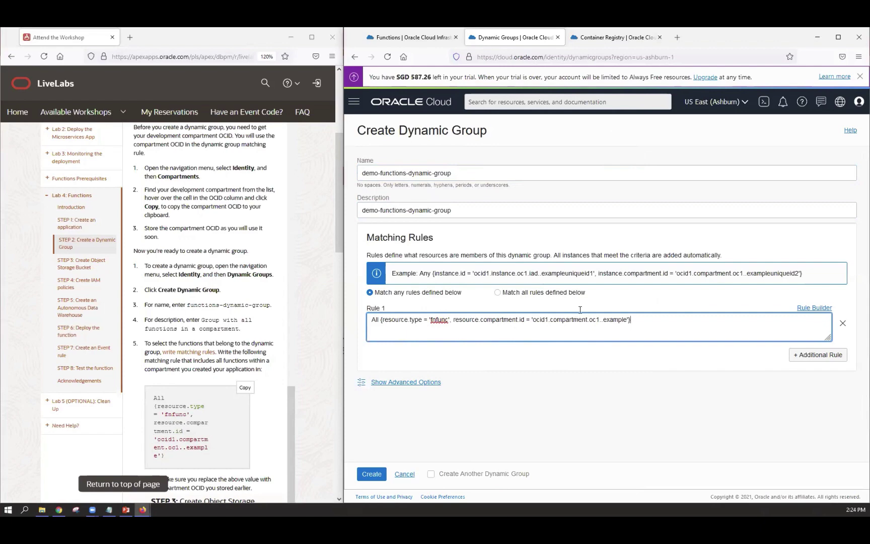
left_click(612, 37)
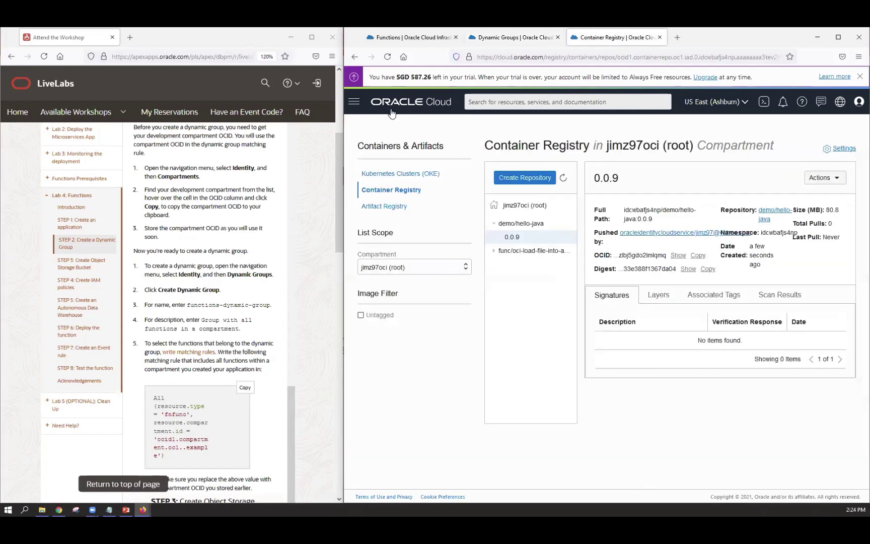
Open the Demo compartment's details under Identity > Compartments to copy its OCID.
left_click(354, 102)
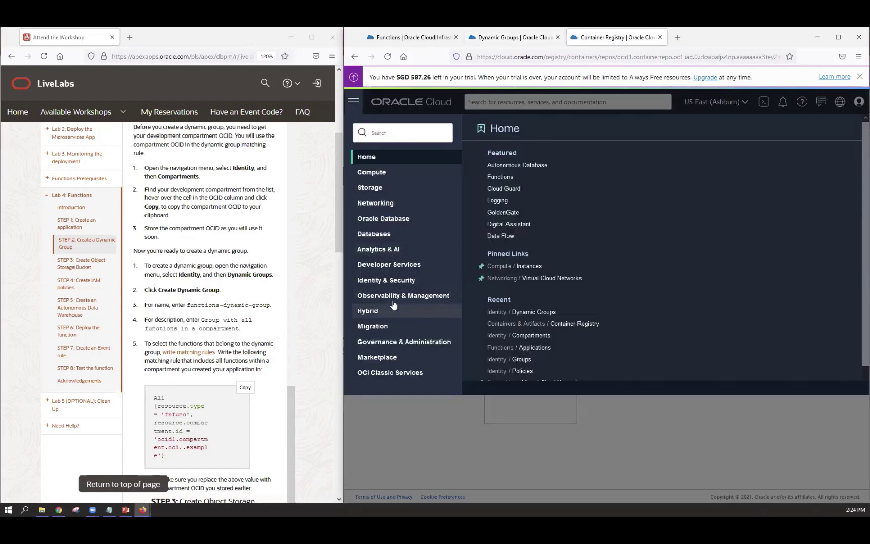
left_click(395, 280)
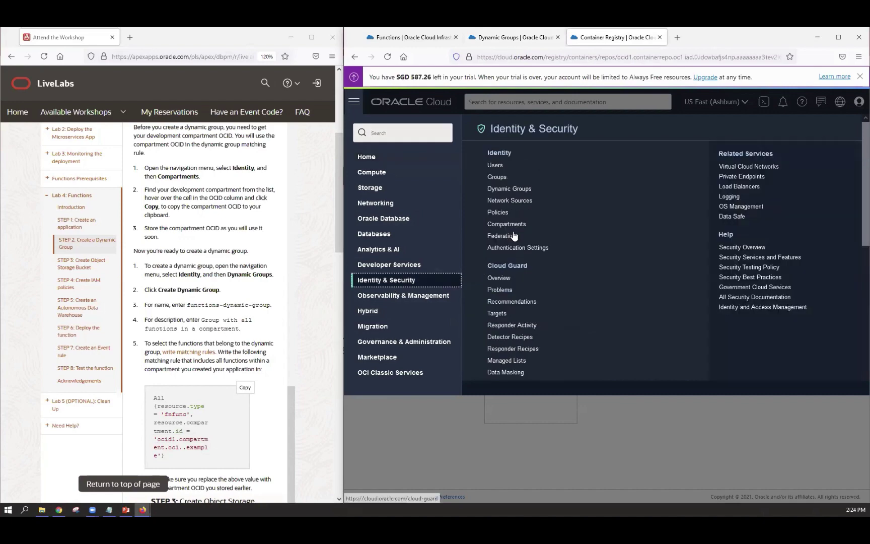
left_click(509, 224)
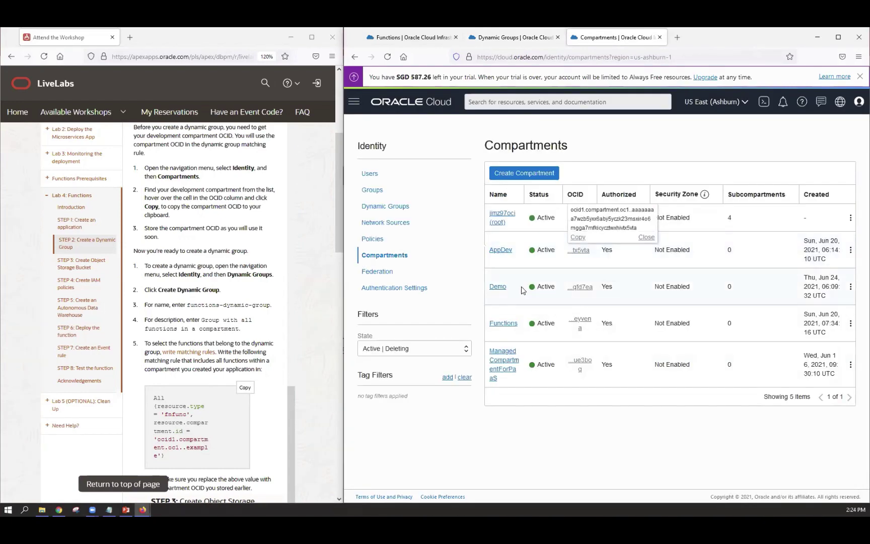
left_click(498, 286)
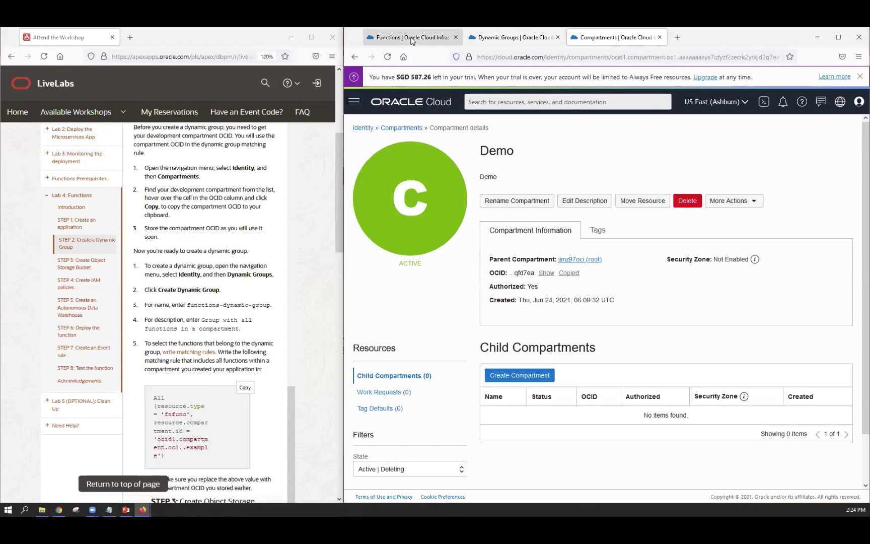
Replace the placeholder OCID in Rule 1 with the Demo compartment's and create the dynamic group.
left_click(514, 38)
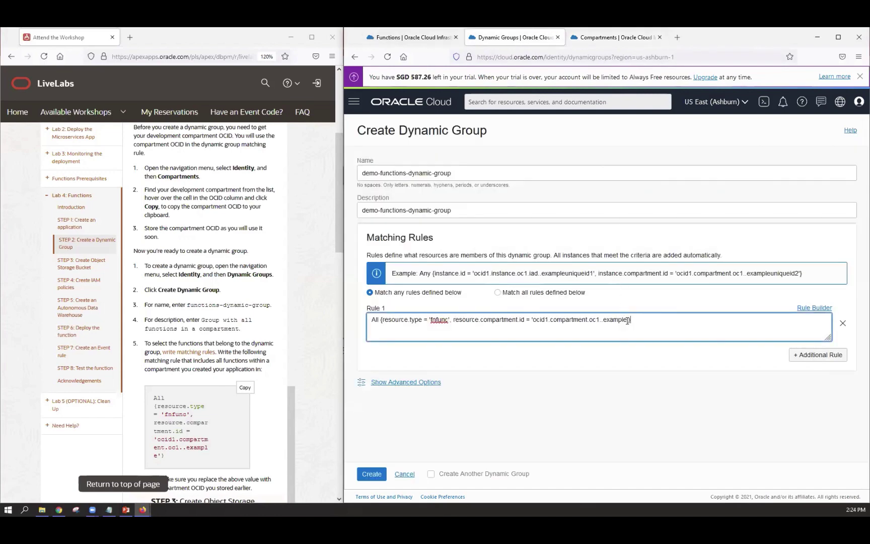
left_click_drag(626, 320, 589, 322)
left_click_drag(533, 321, 623, 324)
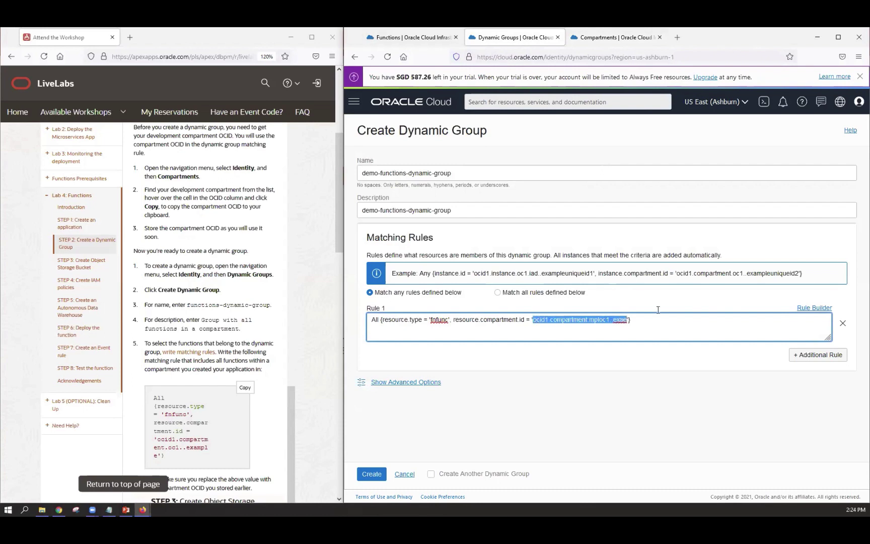
type("ocid1.compartment.oc1..aaaaaaaays7qfyzf2zecrk2ytkjd2q7ein3whmt7xunmkdd2wcmirzqfd7ea")
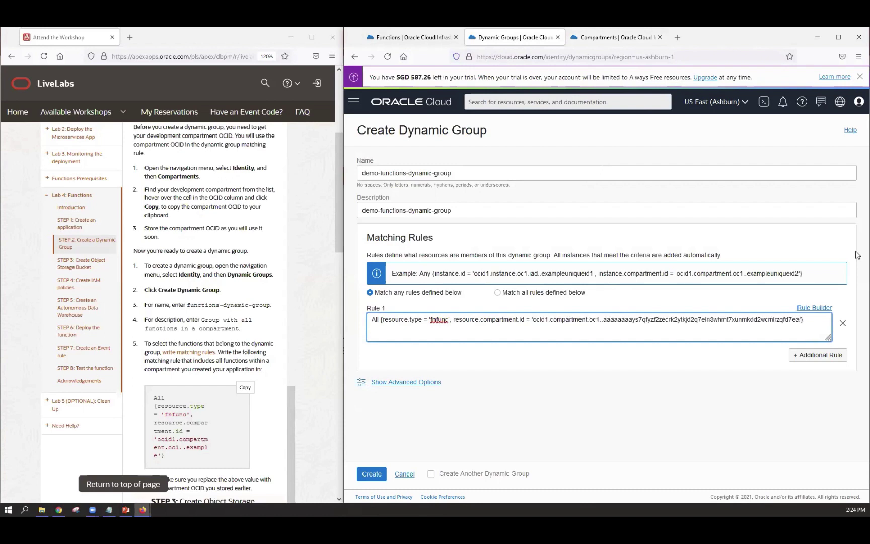
left_click(380, 474)
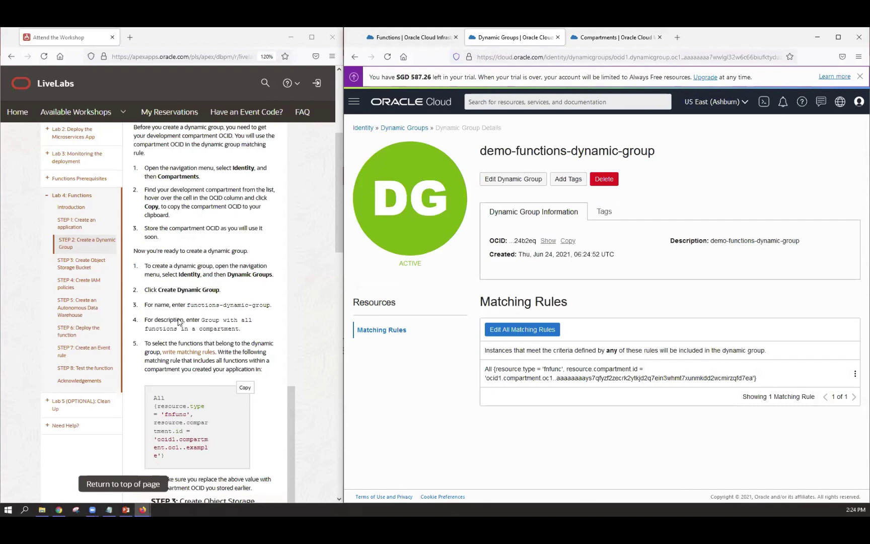
Expand the workshop's bucket instructions and start a new Object Storage bucket.
scroll(198, 332, "down", 3)
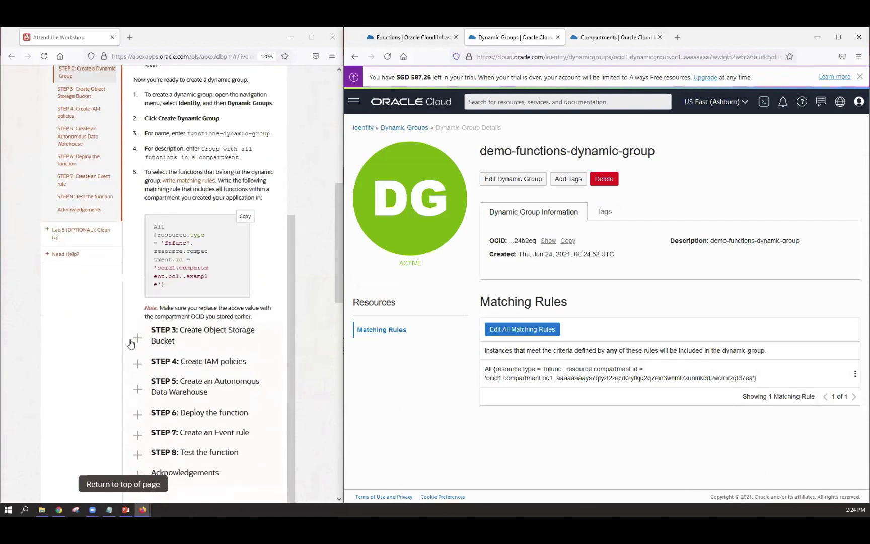
left_click(137, 341)
scroll(142, 347, "down", 3)
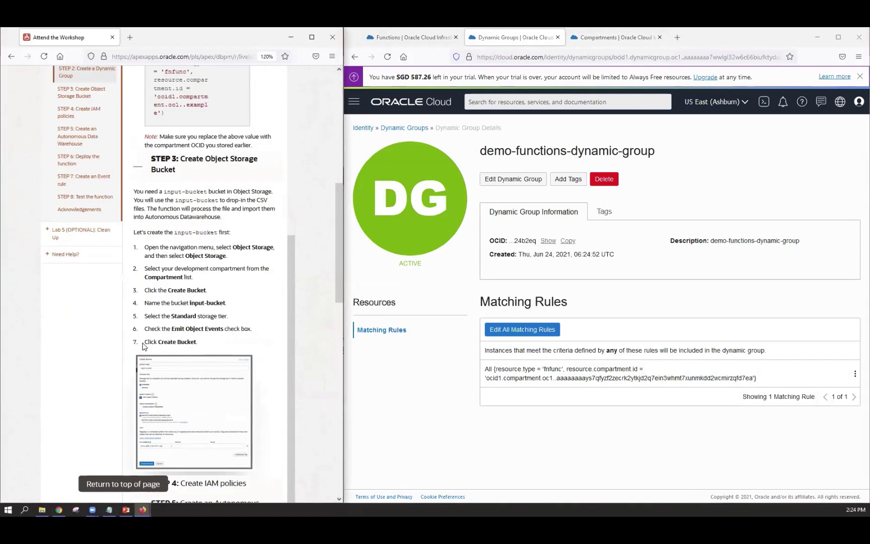
left_click(354, 101)
left_click(375, 189)
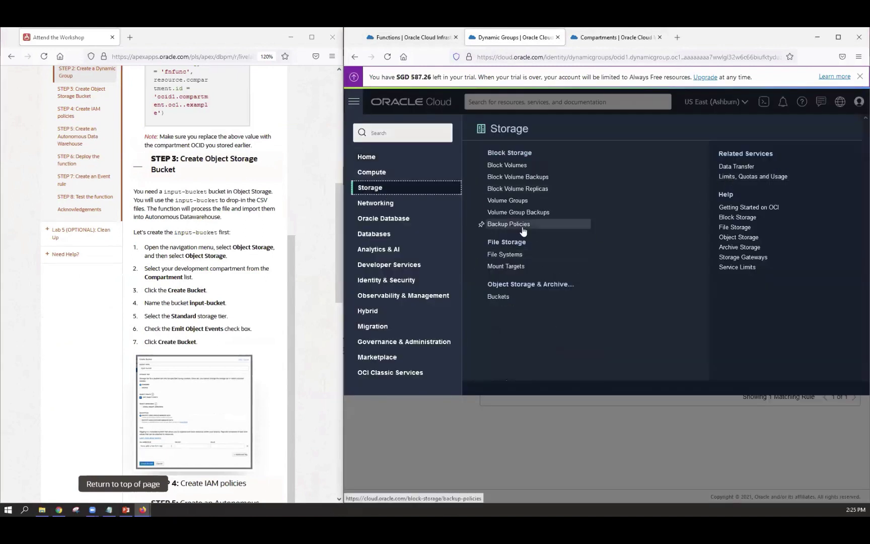
left_click(506, 296)
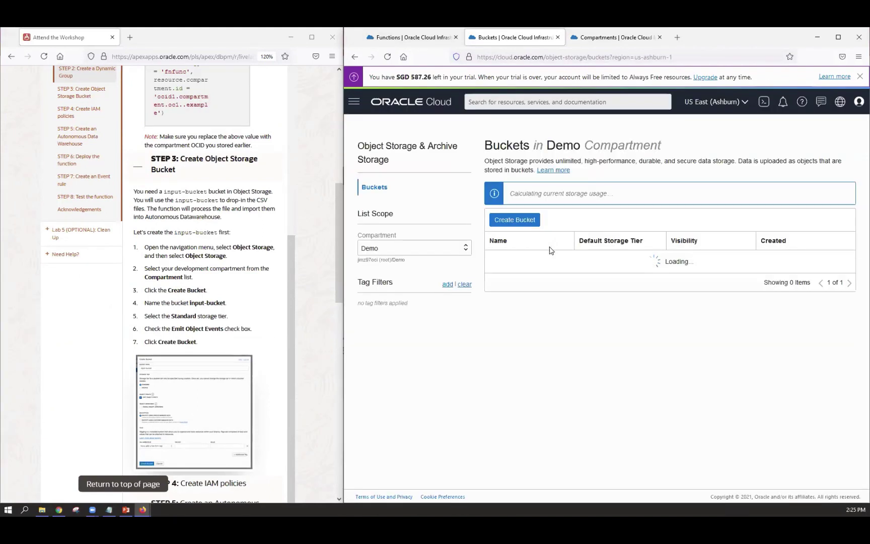
left_click(516, 239)
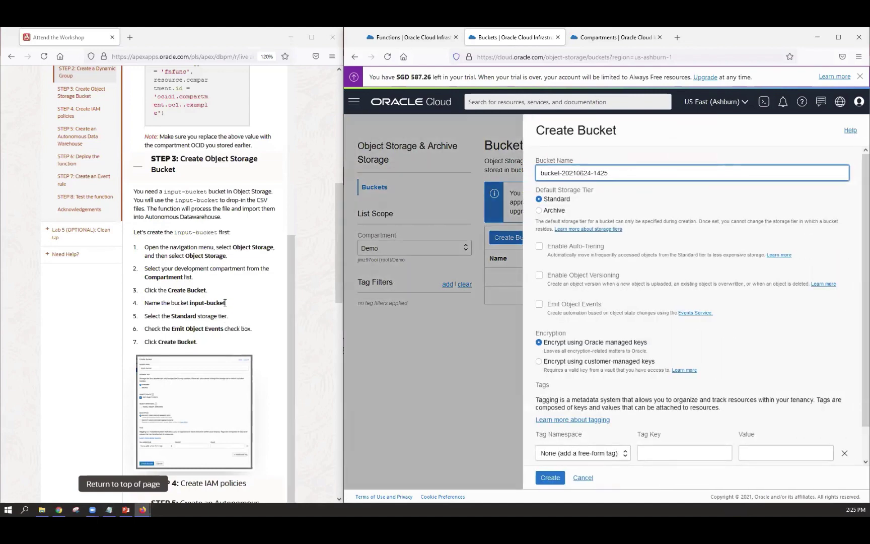
Name the bucket input-bucket, enable Emit Object Events, and submit it.
left_click_drag(226, 303, 193, 304)
key("ctrl+c")
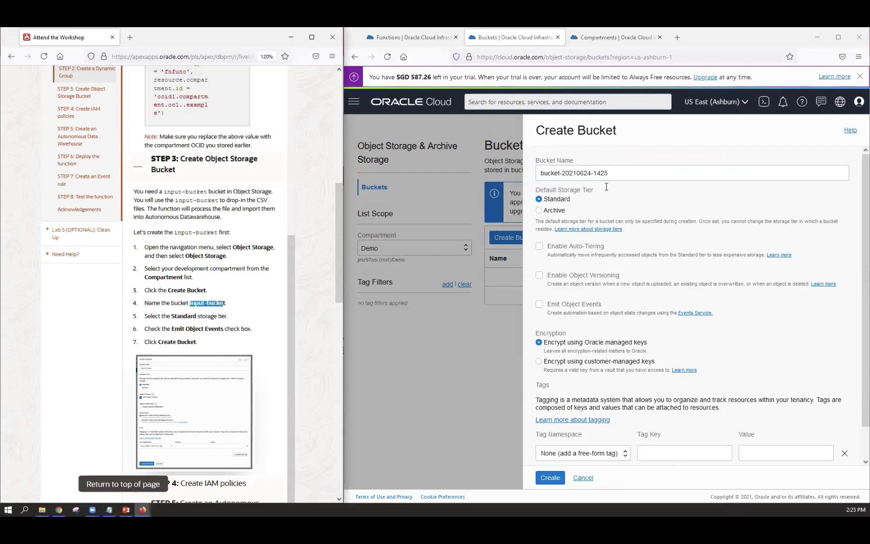
left_click(618, 173)
key("ctrl+a")
key("ctrl+v")
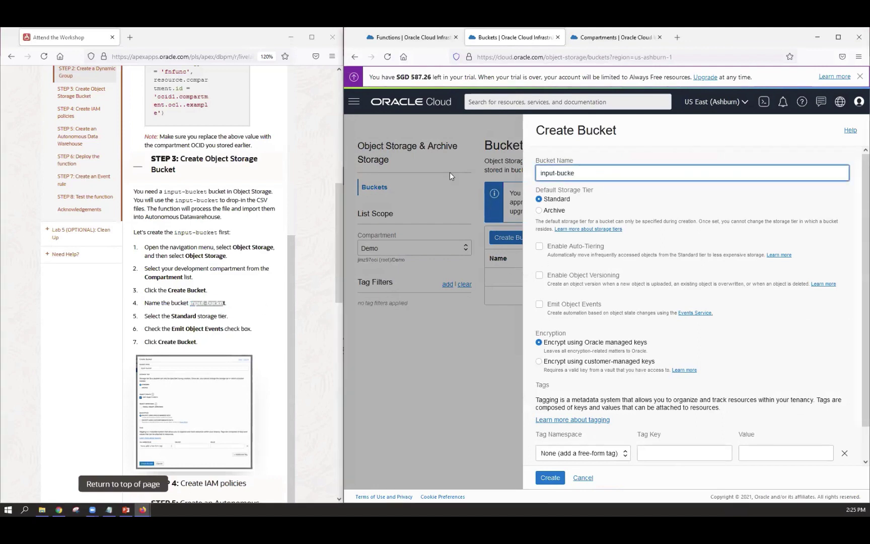
type("t")
left_click(539, 306)
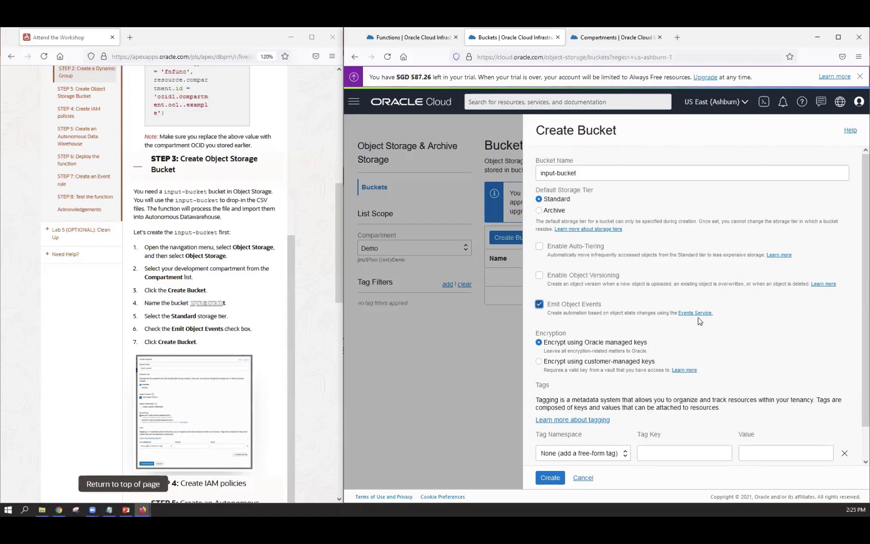
scroll(637, 296, "down", 1)
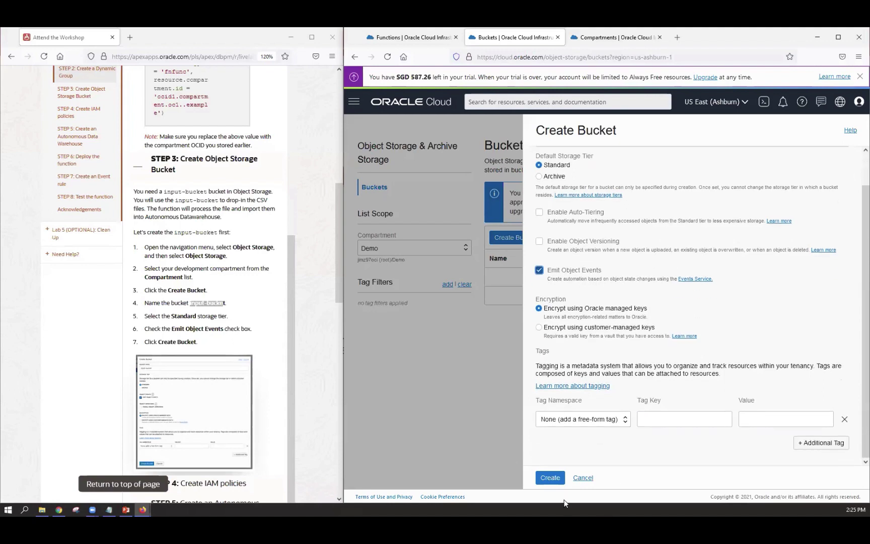
left_click(549, 478)
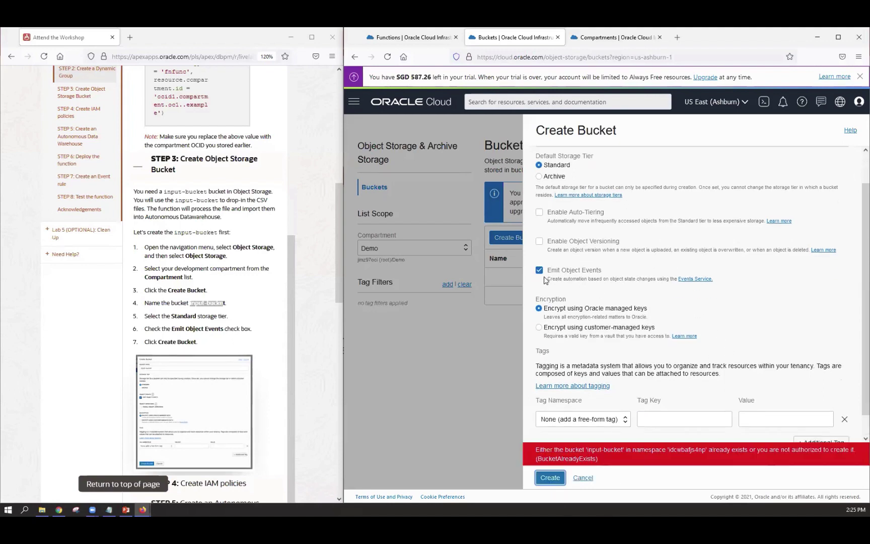
After the BucketAlreadyExists error, rename the bucket input-buckets and create it.
scroll(545, 280, "up", 1)
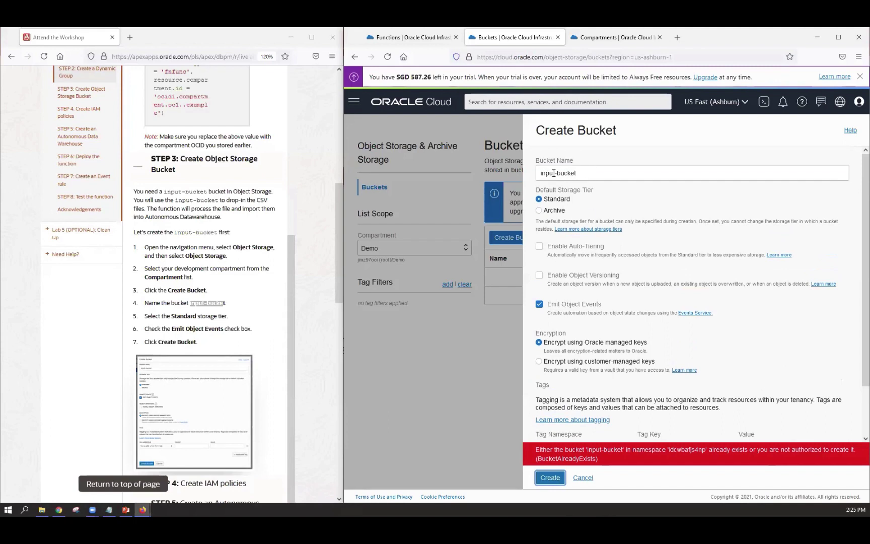
left_click(598, 172)
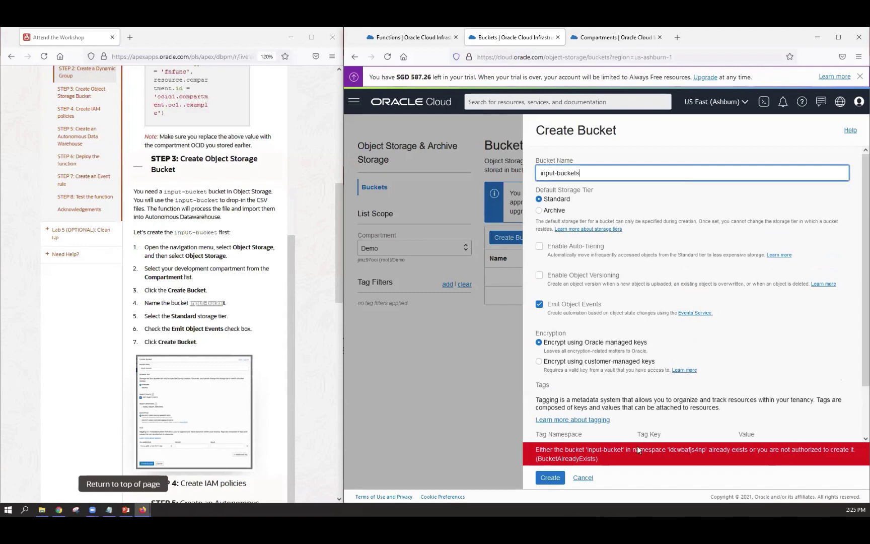
left_click(550, 478)
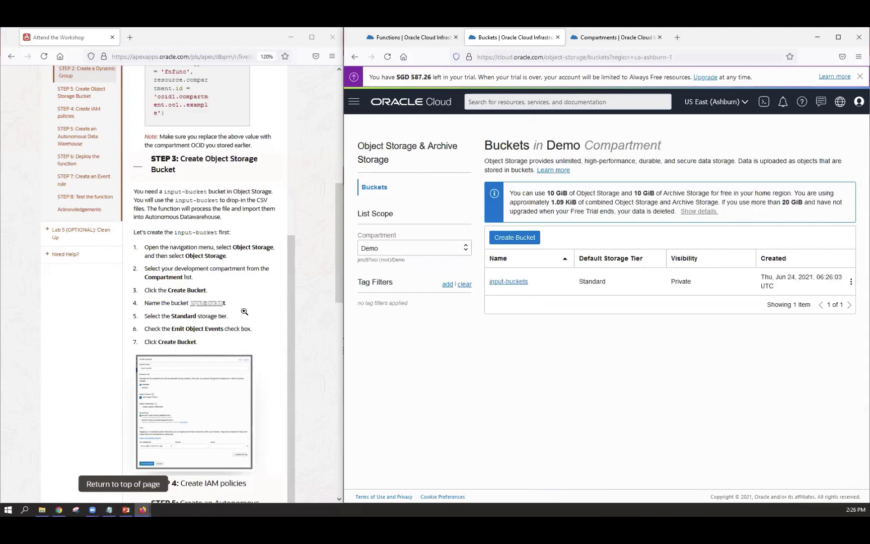
scroll(244, 312, "down", 3)
left_click(137, 363)
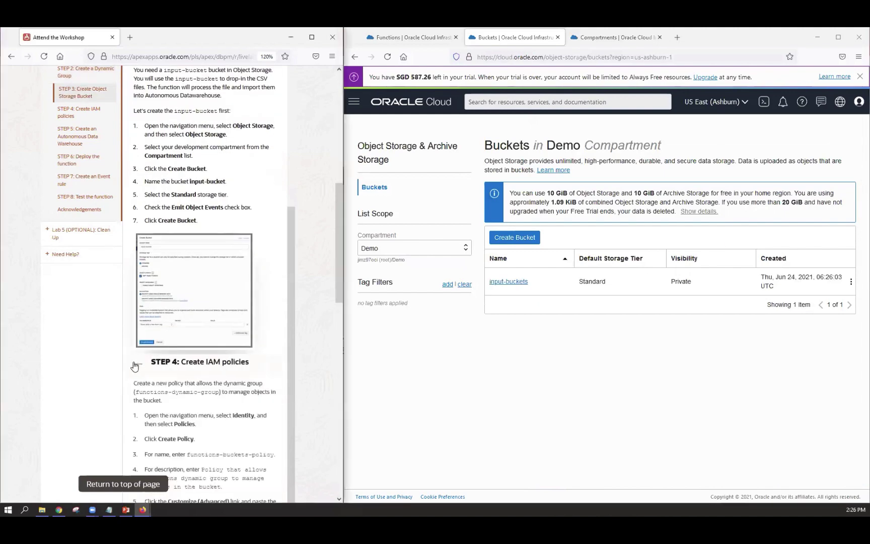
Open Identity & Security > Policies for Demo and copy the workshop's policy name.
scroll(182, 329, "down", 3)
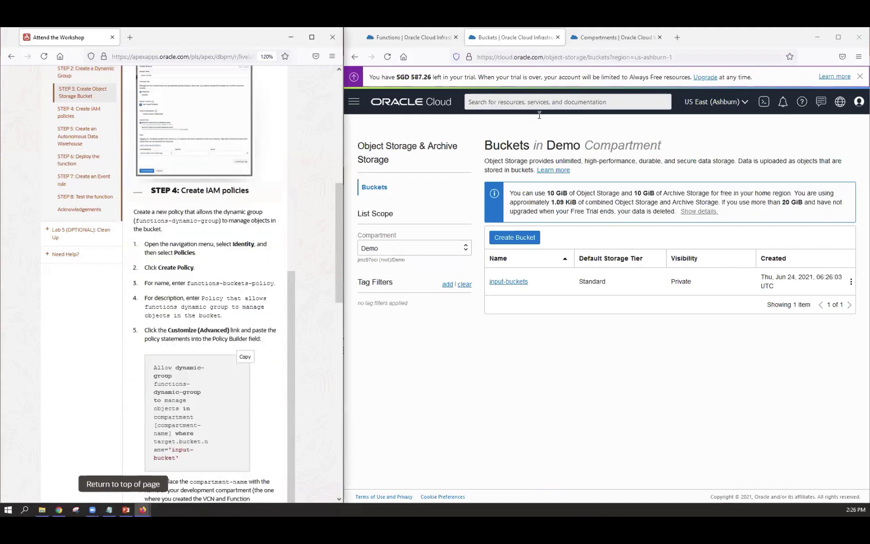
left_click(403, 36)
left_click(354, 81)
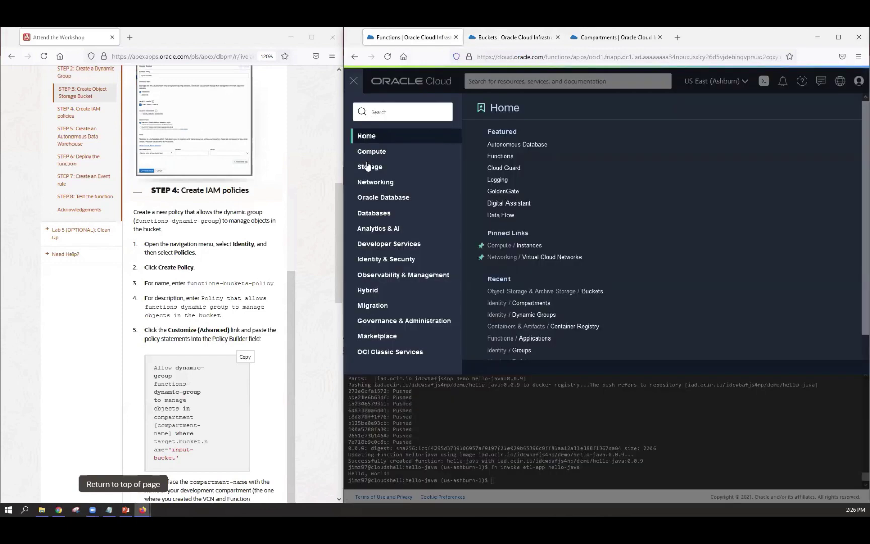
left_click(387, 259)
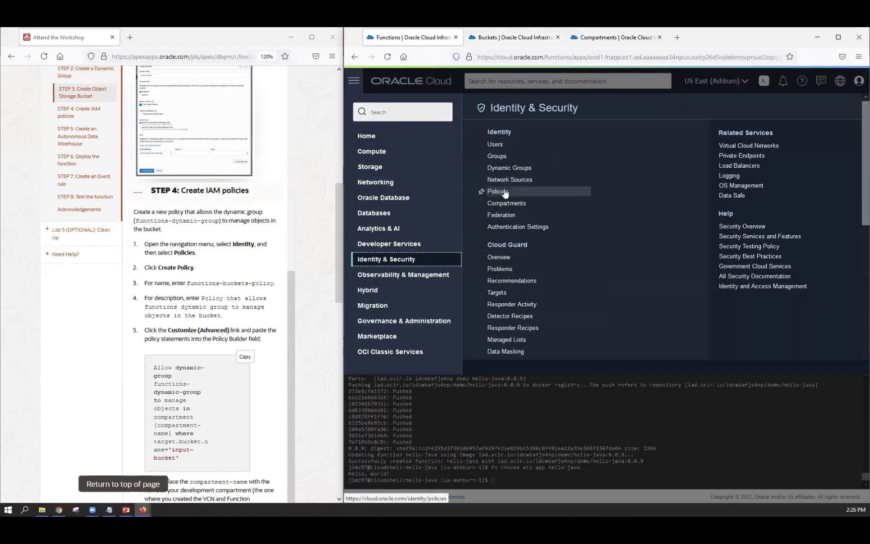
left_click(502, 191)
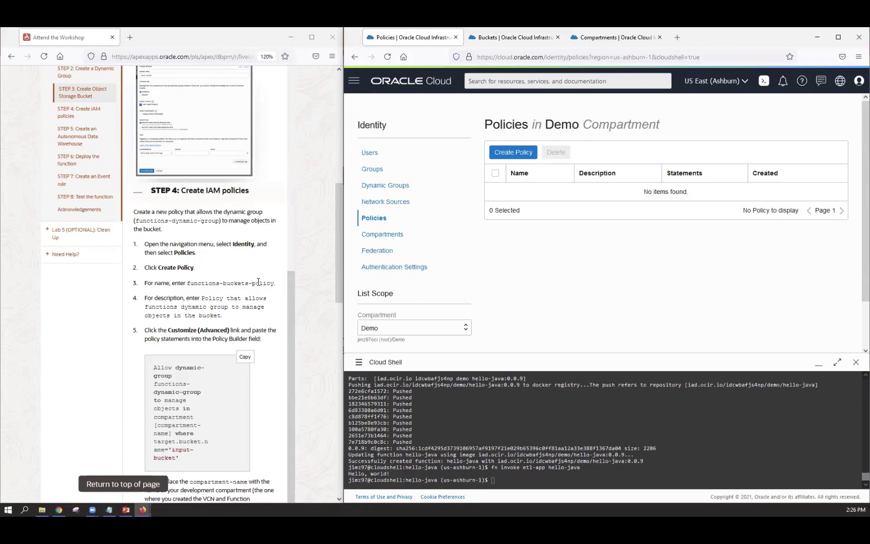
left_click_drag(274, 284, 188, 285)
key("ctrl+c")
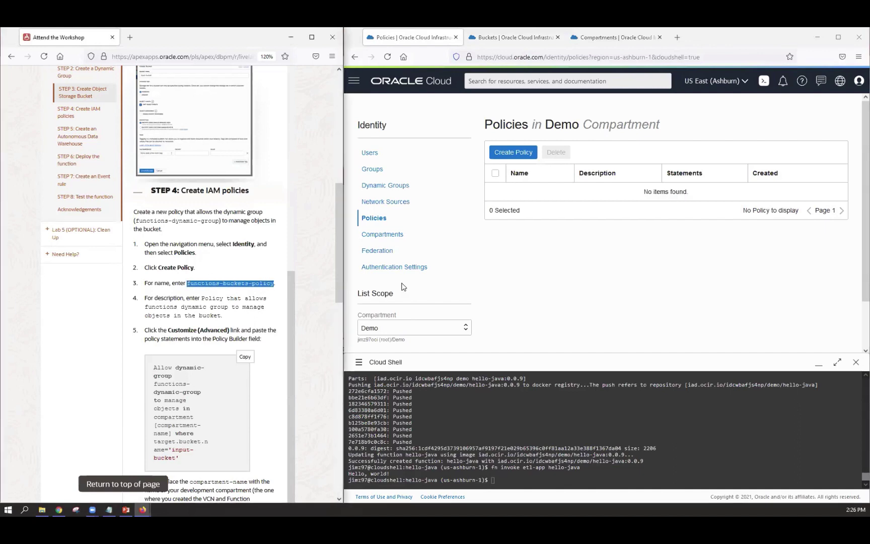
Name the policy functions-buckets-policy, use the same description, and paste the workshop statement into the manual editor.
left_click(513, 152)
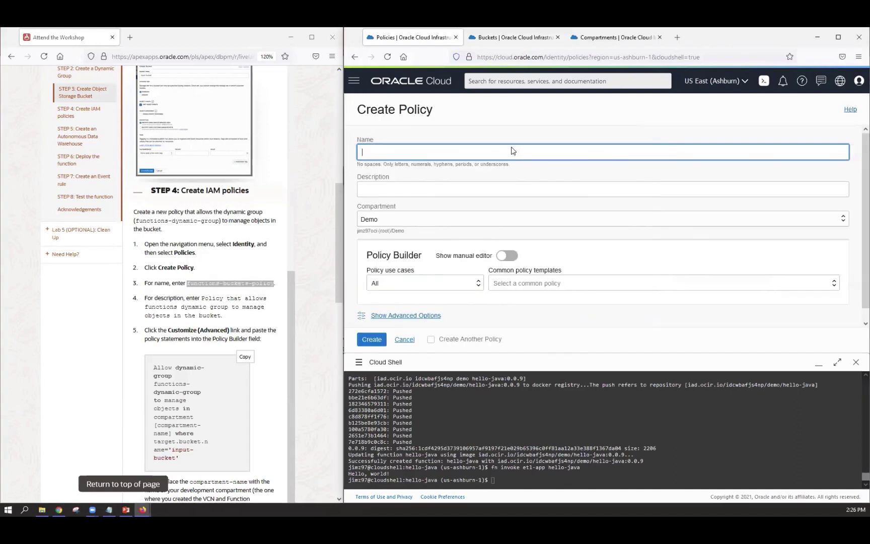
key("ctrl+v")
left_click(471, 192)
key("ctrl+v")
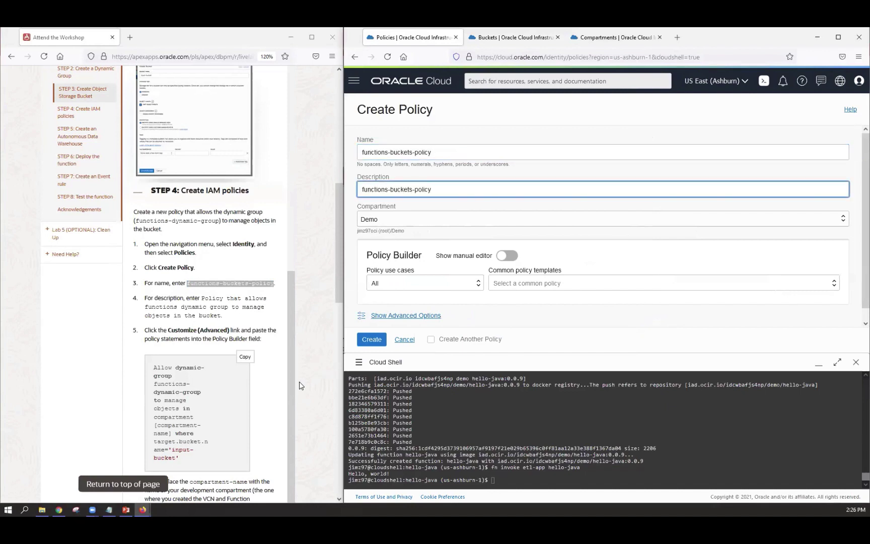
left_click(246, 357)
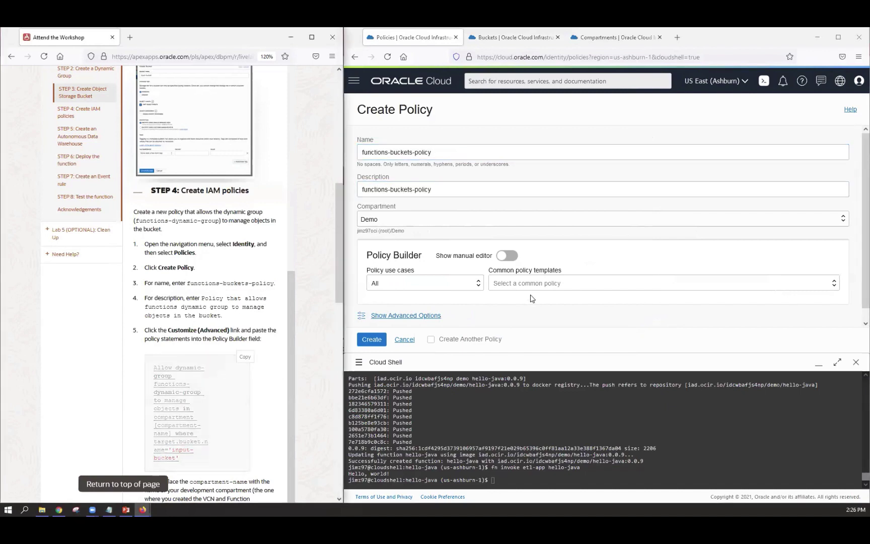
left_click(507, 256)
left_click(478, 288)
key("ctrl+v")
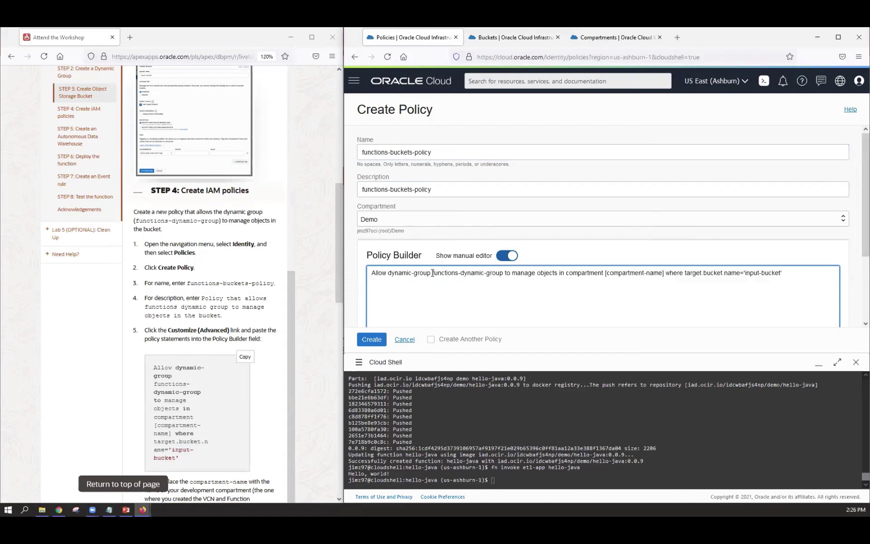
Edit the statement for demo-functions-dynamic-group, bucket input-buckets and compartment demo, then create the policy.
type("demo")
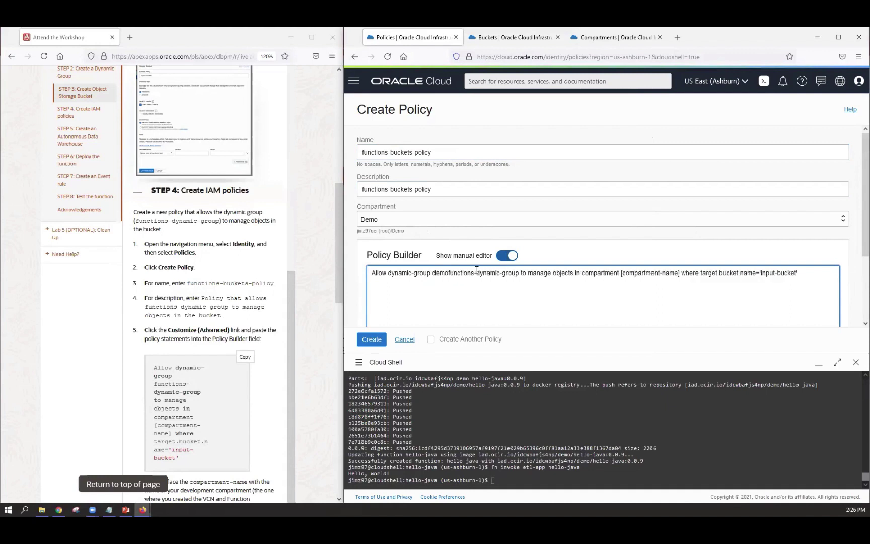
type("-")
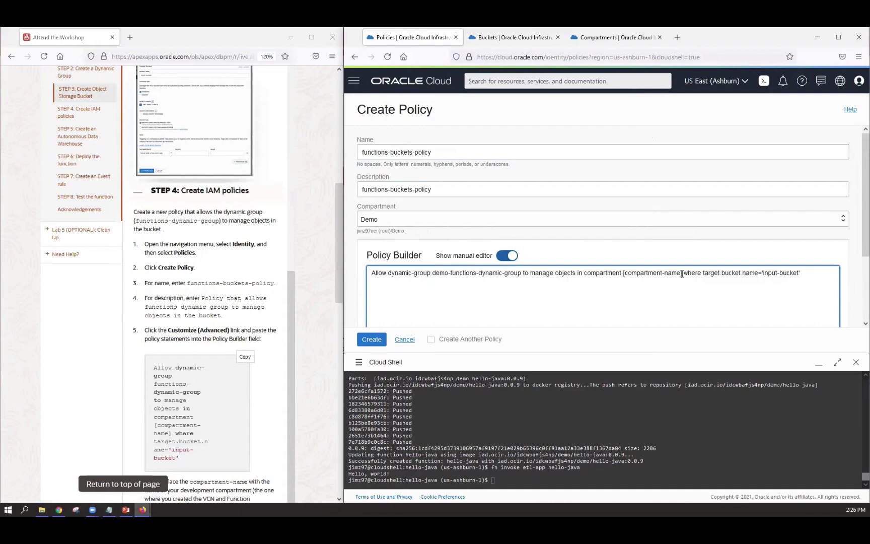
left_click(513, 38)
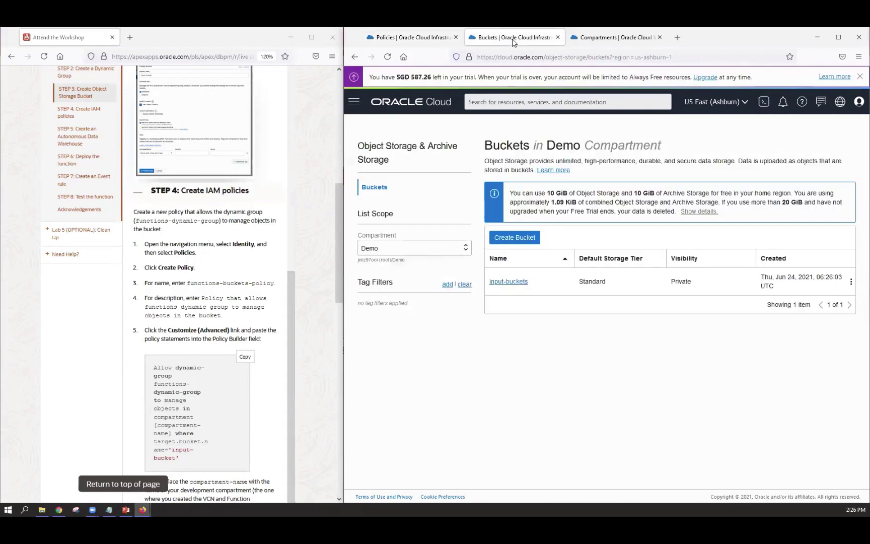
left_click(375, 38)
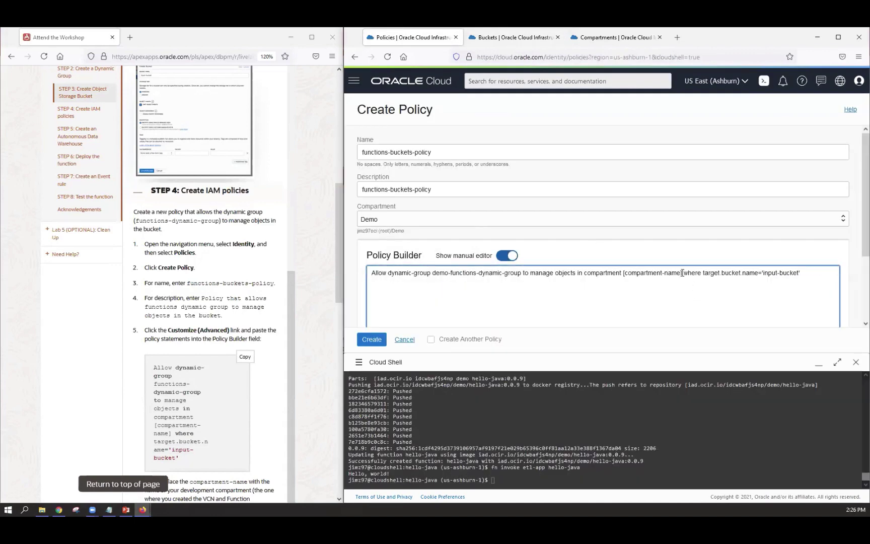
left_click_drag(682, 273, 626, 273)
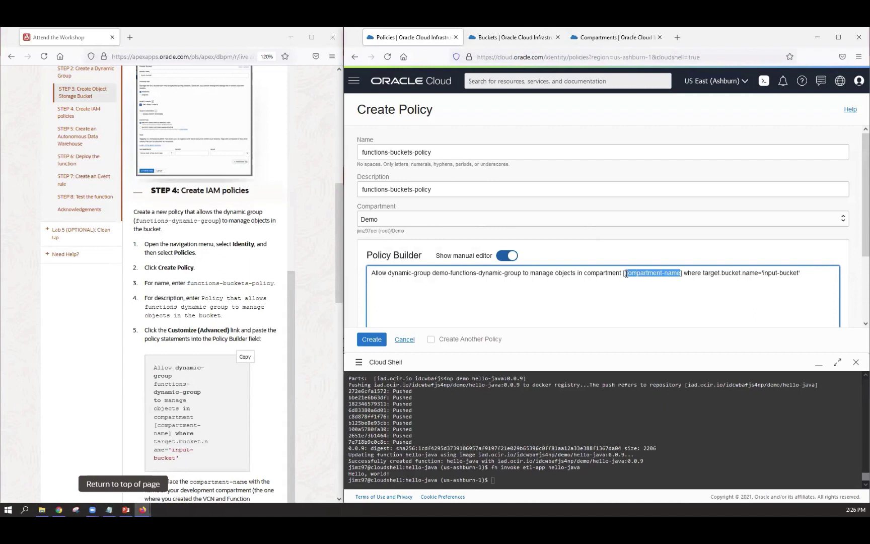
type("demo")
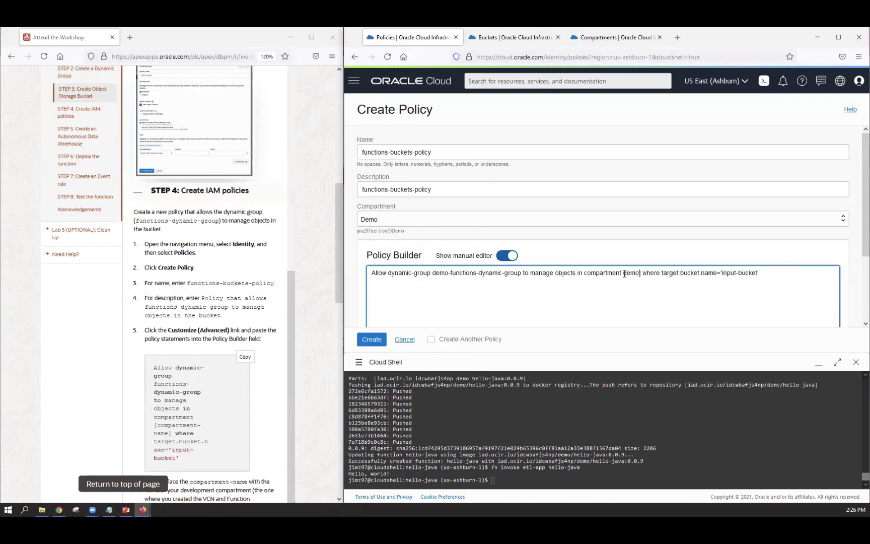
key("Delete")
left_click(624, 274)
key("BackSpace")
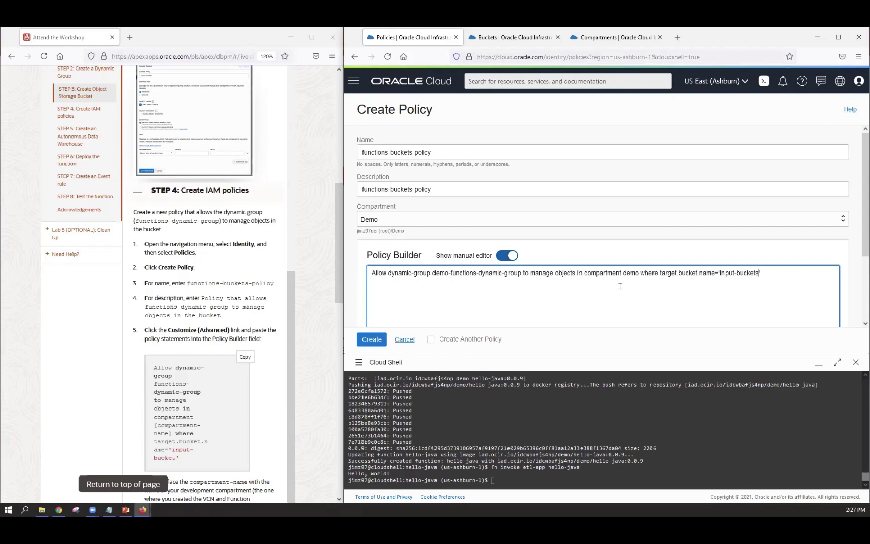
left_click(373, 340)
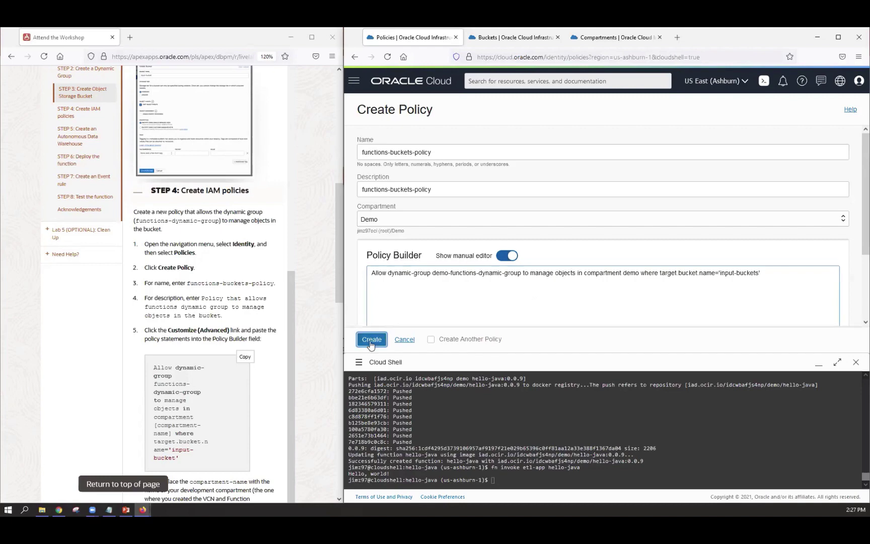
Expand the workshop's Autonomous Data Warehouse step and open Oracle Database > Autonomous Data Warehouse.
scroll(213, 370, "down", 4)
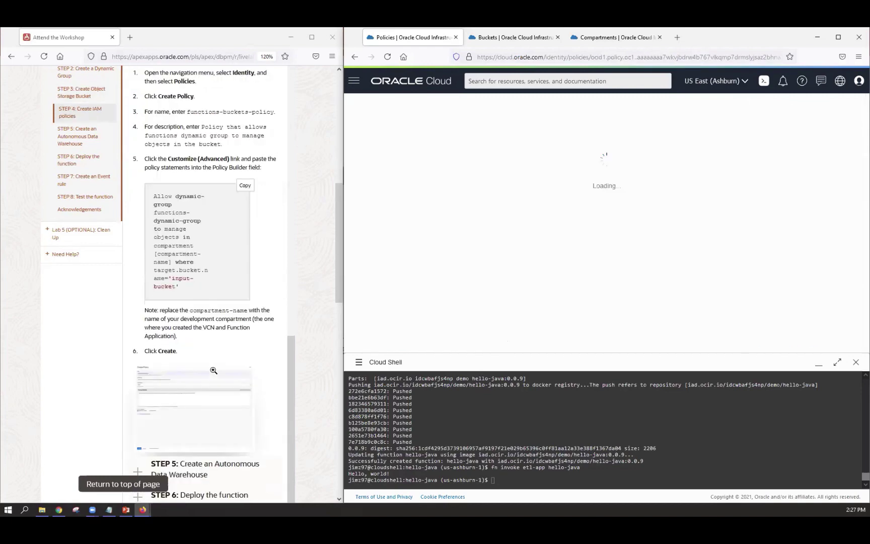
scroll(213, 371, "down", 2)
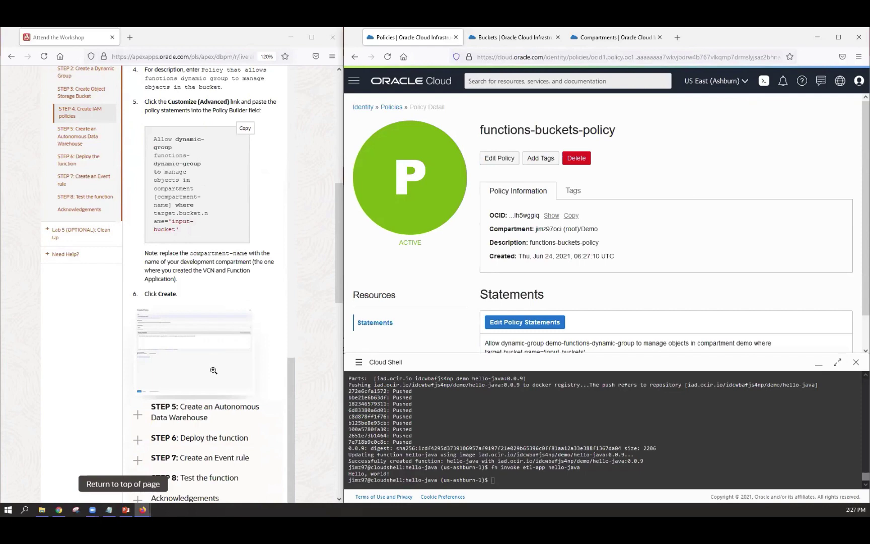
scroll(213, 370, "down", 1)
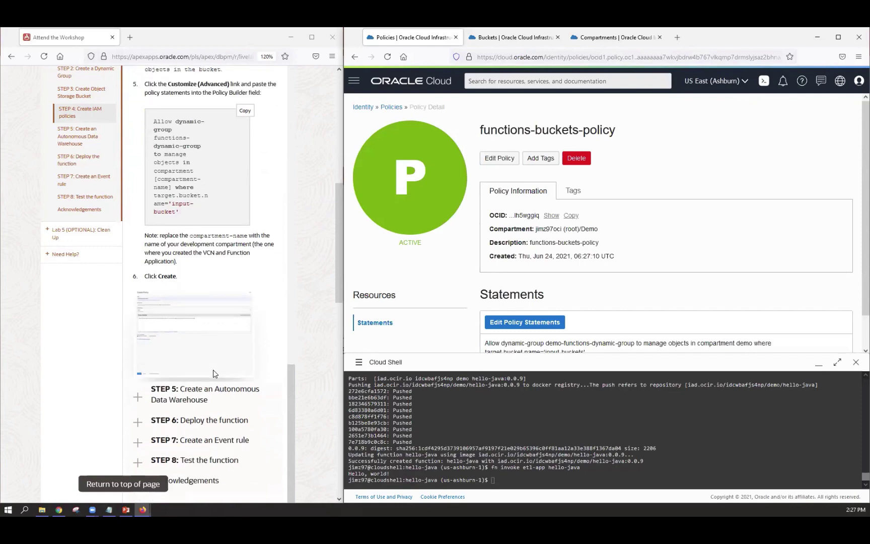
left_click(137, 388)
scroll(254, 304, "down", 3)
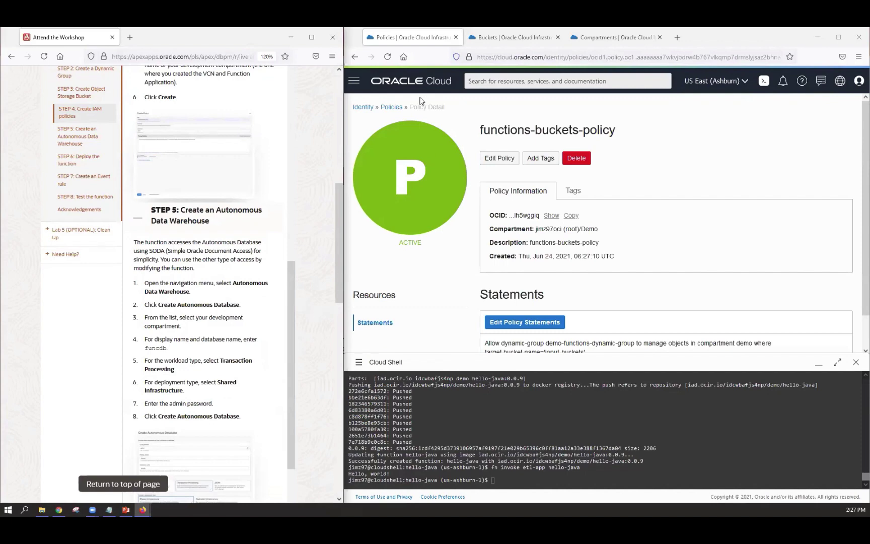
left_click(354, 81)
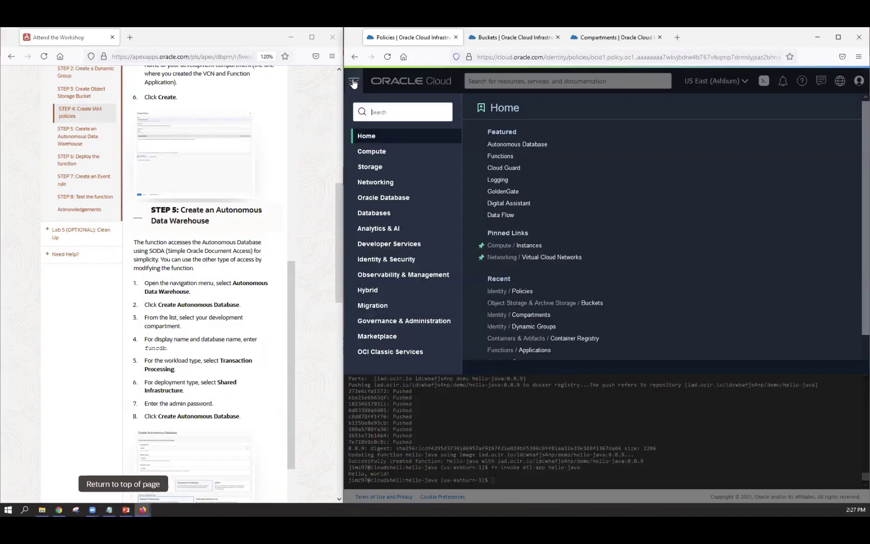
left_click(386, 200)
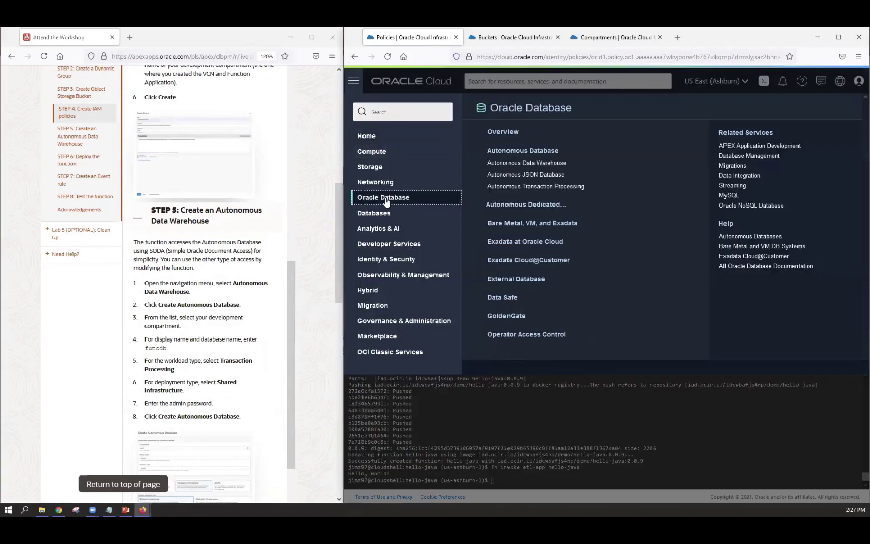
left_click(539, 167)
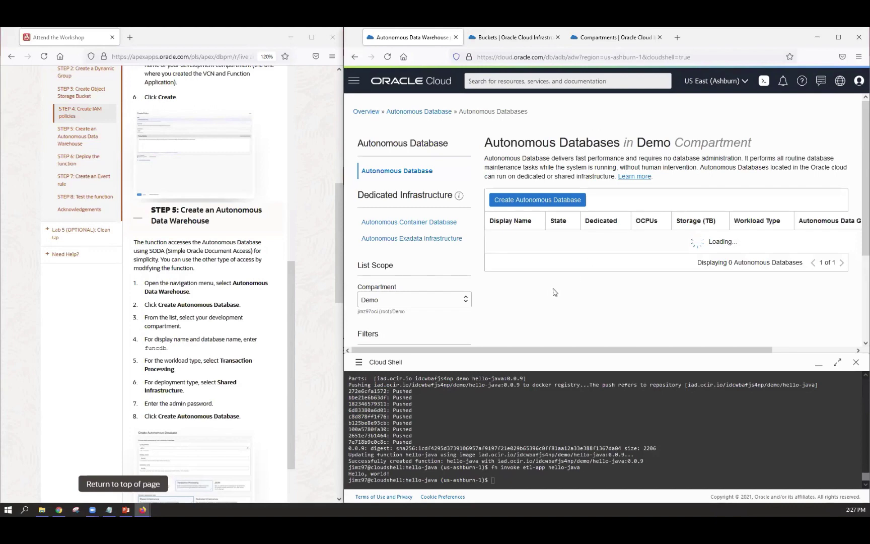
Start an Autonomous Database with display name DEMOdb and database name demoDB, reviewing workload options.
left_click(515, 202)
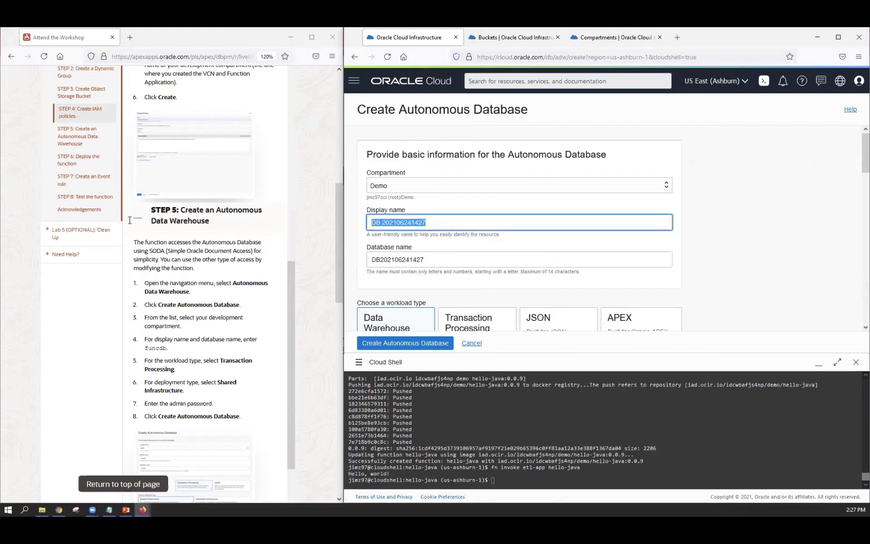
type("D")
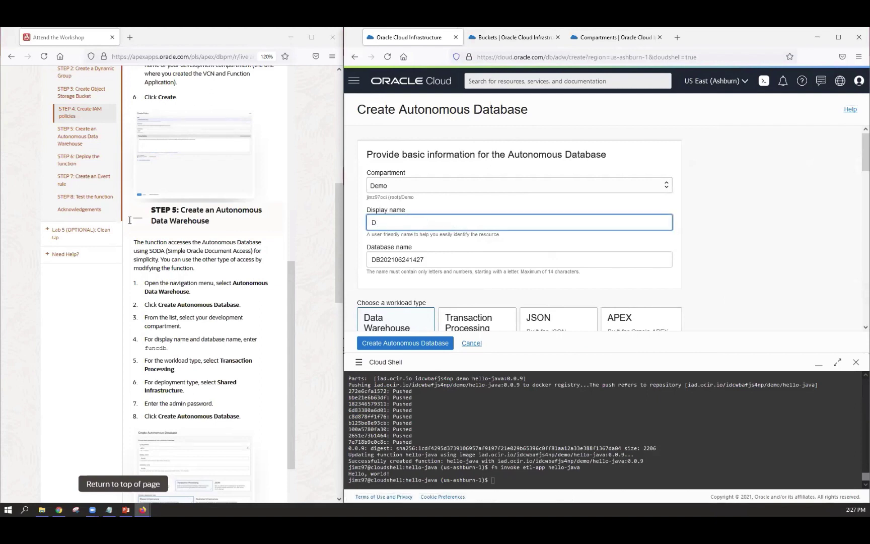
type("eEMOdb")
key("Tab")
type("de")
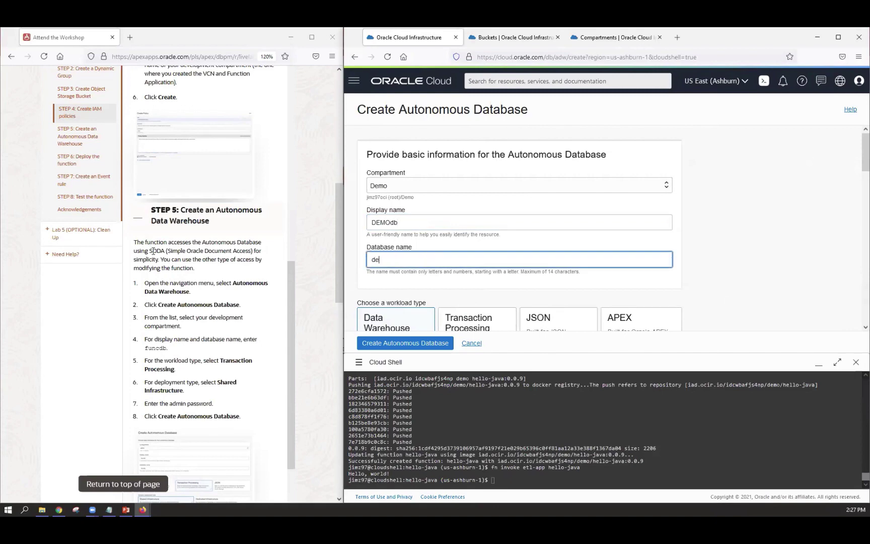
type("moDB")
scroll(544, 238, "down", 5)
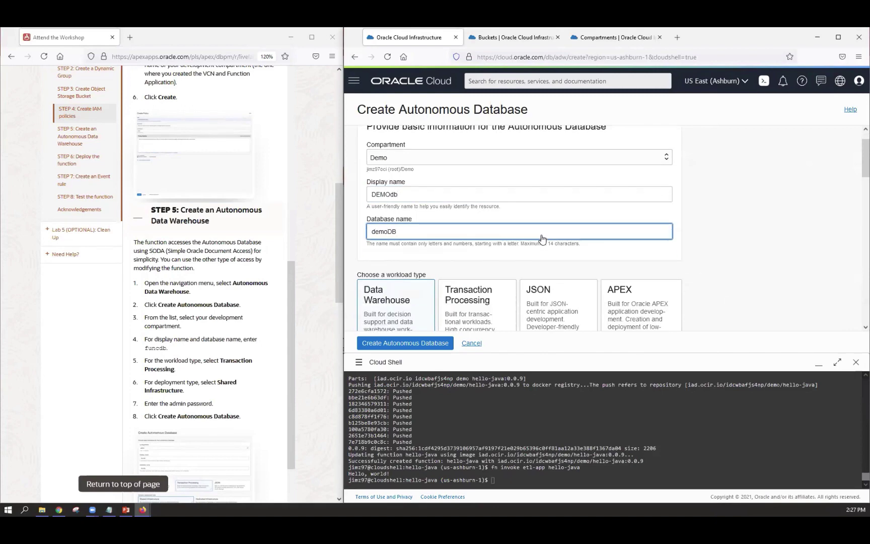
scroll(705, 249, "up", 5)
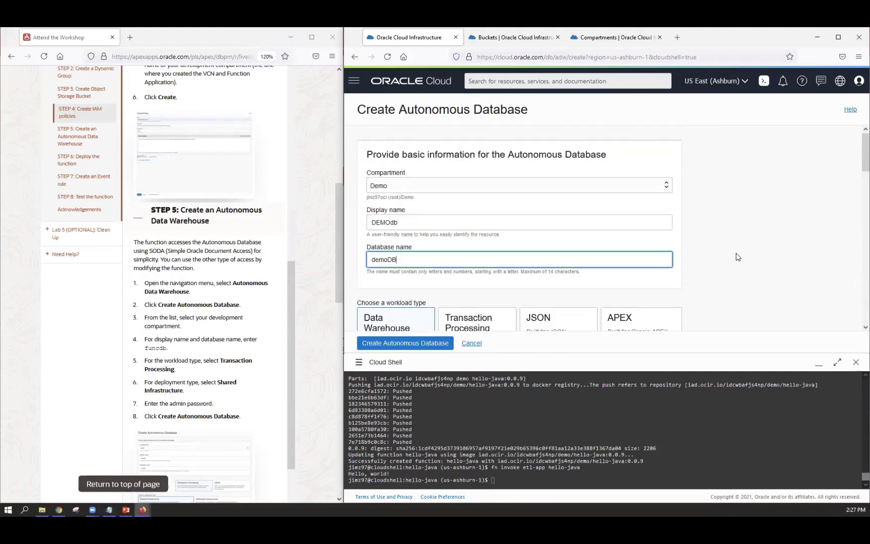
scroll(738, 257, "down", 3)
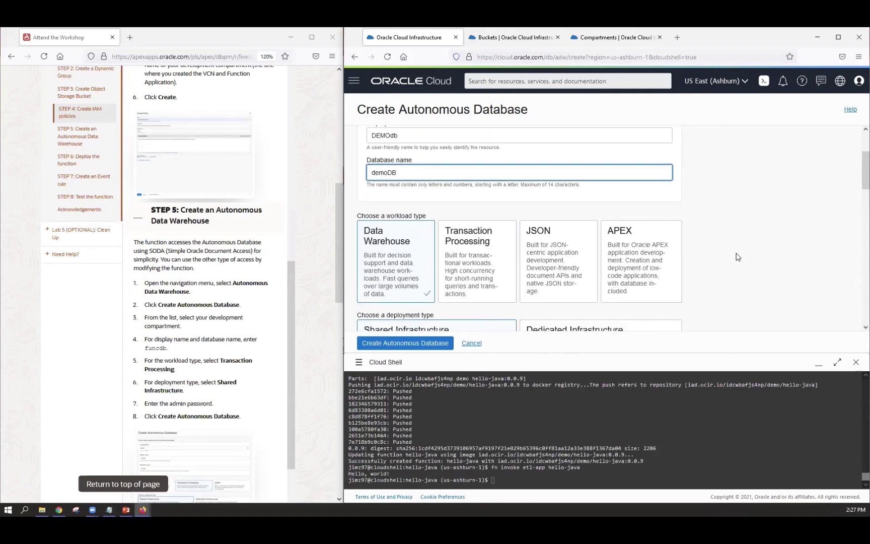
scroll(739, 254, "down", 5)
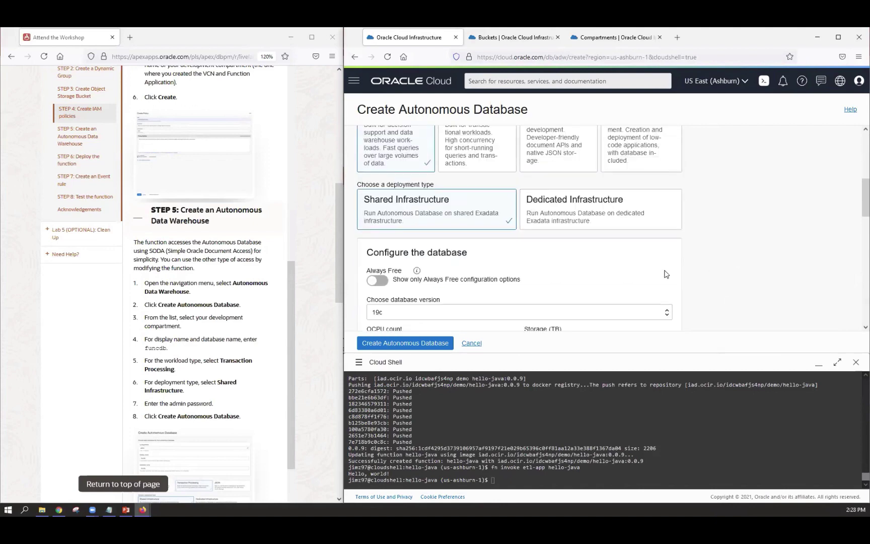
scroll(499, 295, "down", 3)
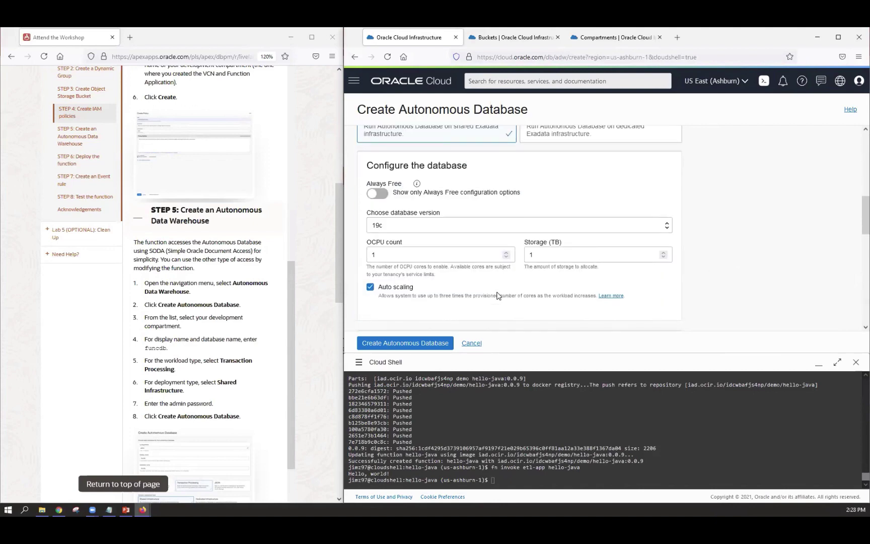
scroll(497, 295, "down", 3)
Enter the DEMOdb admin password and confirm it in the Confirm password field.
scroll(494, 284, "down", 1)
left_click(493, 282)
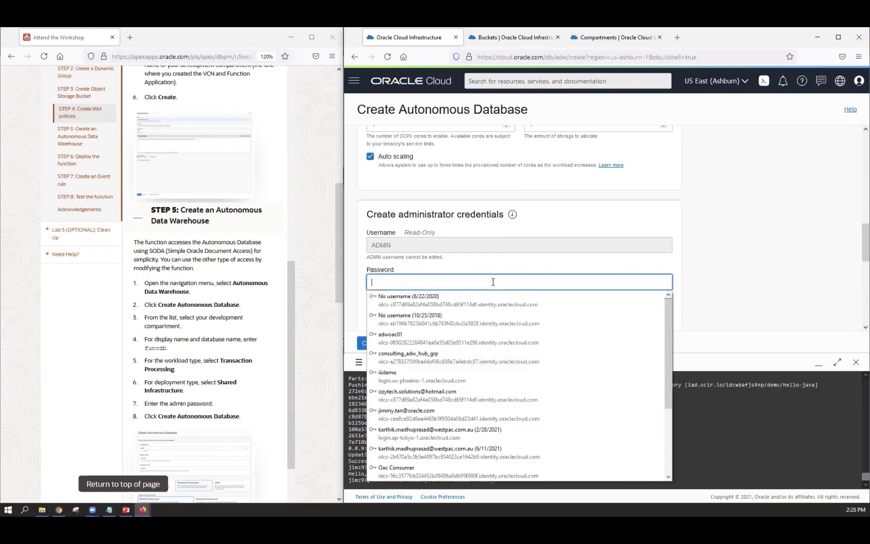
type("•••")
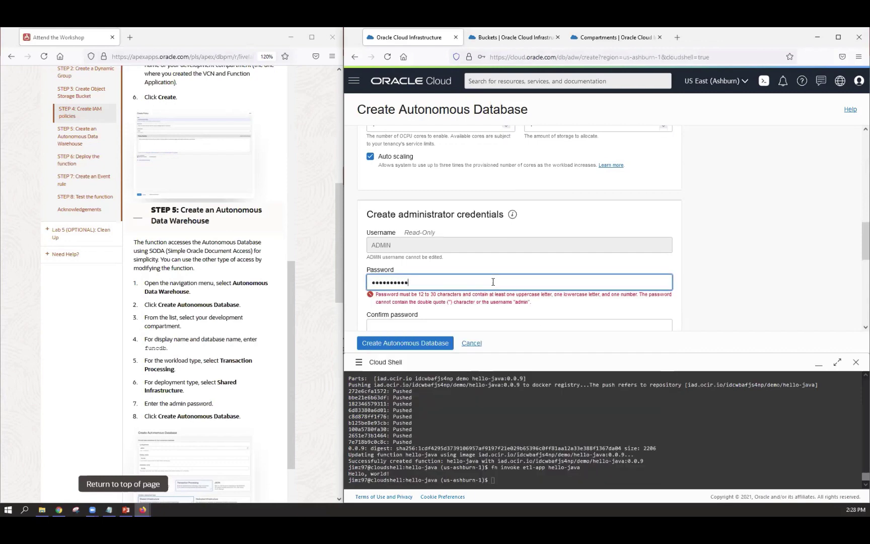
type("•••••••••")
key("Tab")
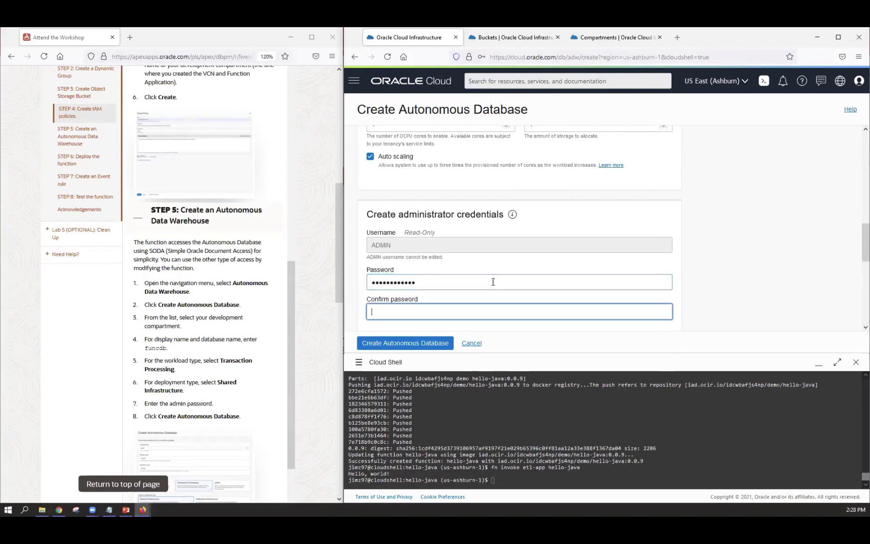
type("••••")
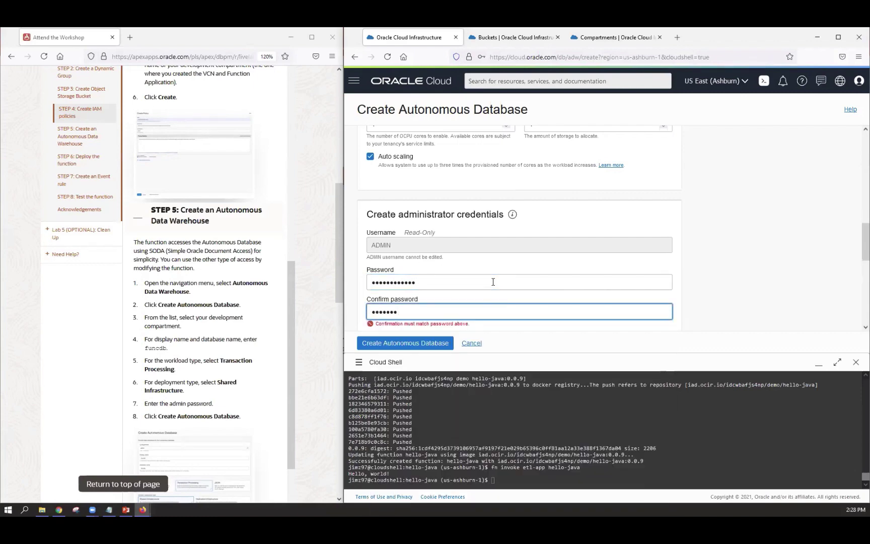
type("•••••••••")
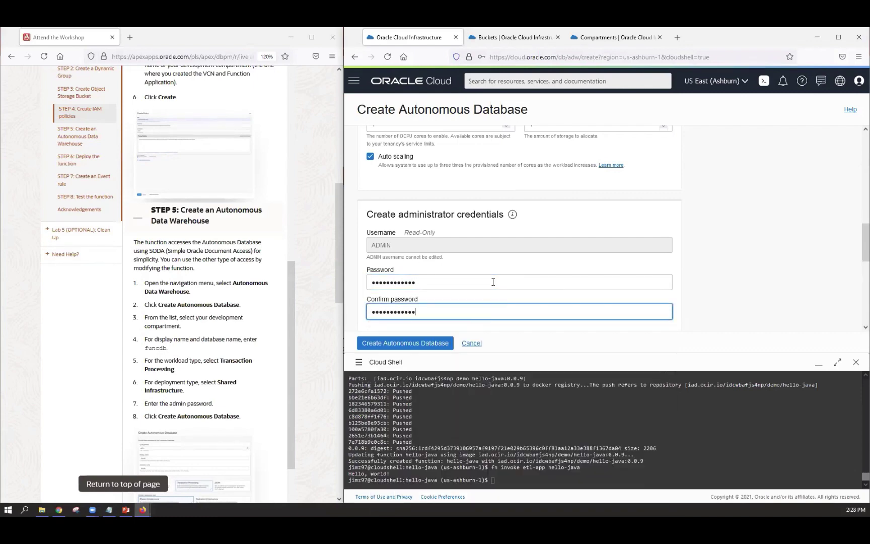
Choose the License Included license type for the database.
scroll(516, 261, "down", 3)
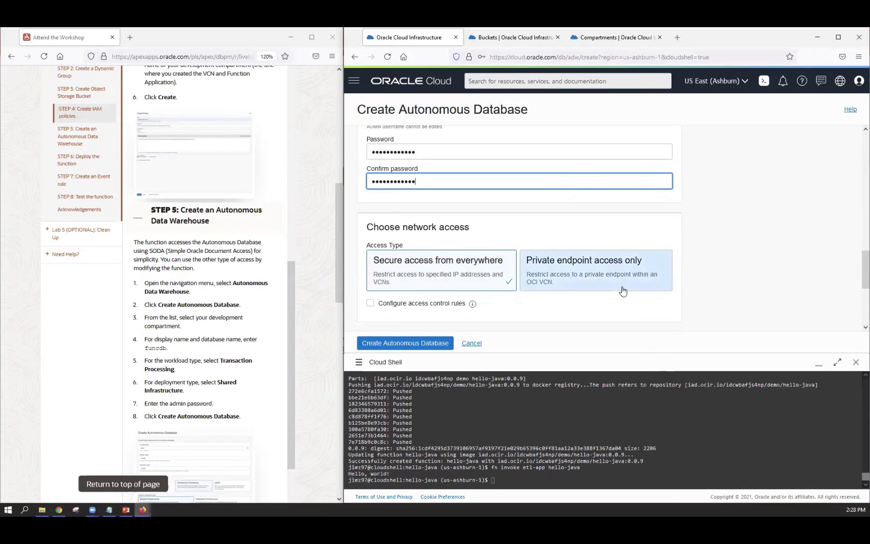
scroll(708, 239, "down", 3)
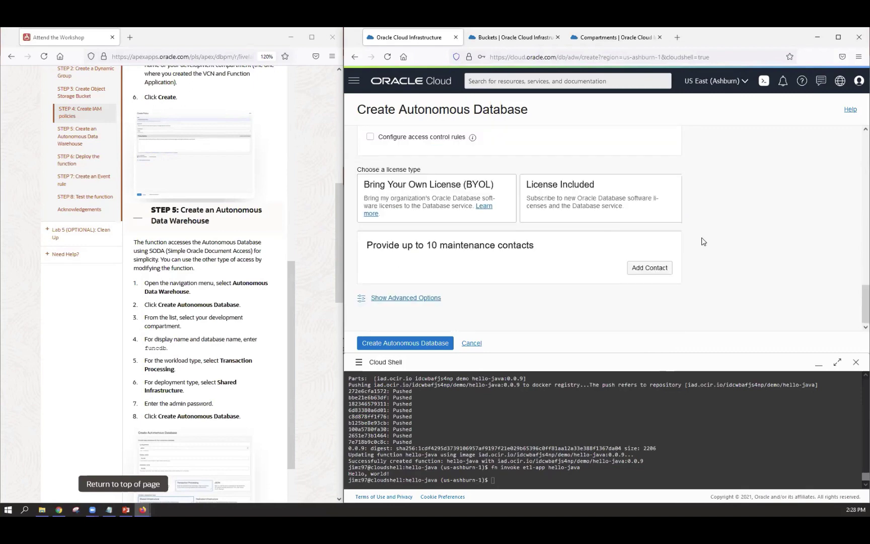
scroll(704, 241, "up", 2)
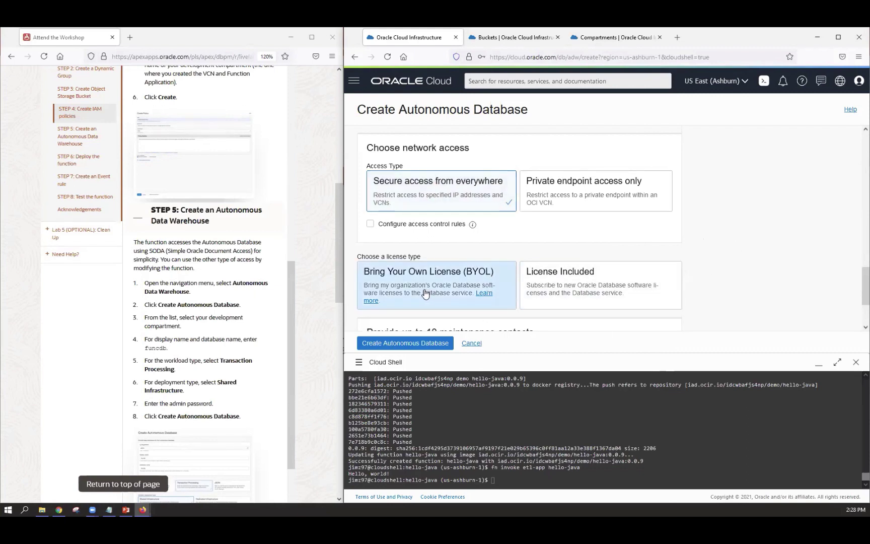
left_click(587, 285)
scroll(733, 228, "down", 1)
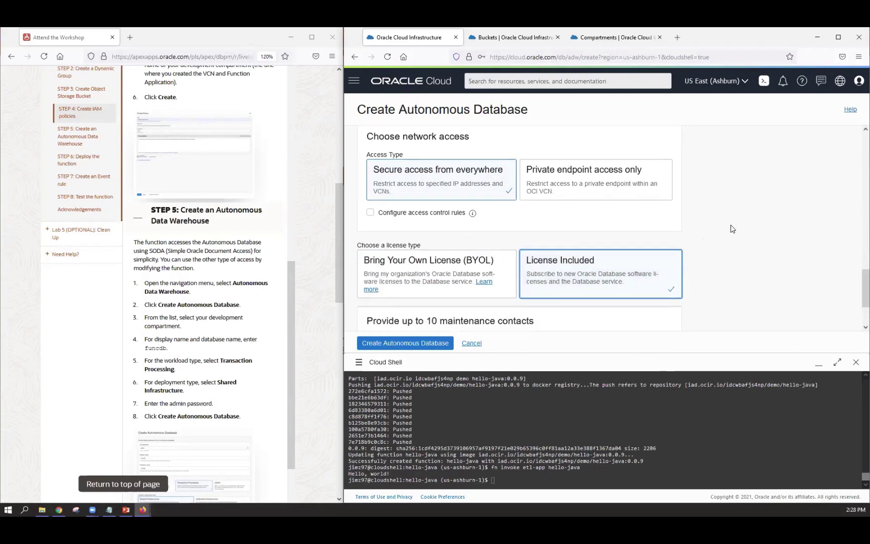
scroll(733, 228, "down", 3)
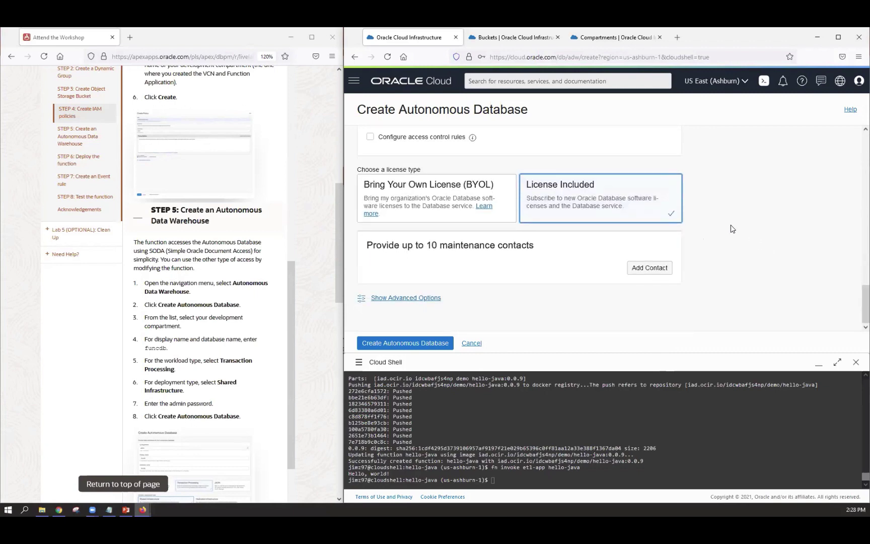
Submit DEMOdb for creation and decline the browser's offer to save the admin login.
left_click(425, 347)
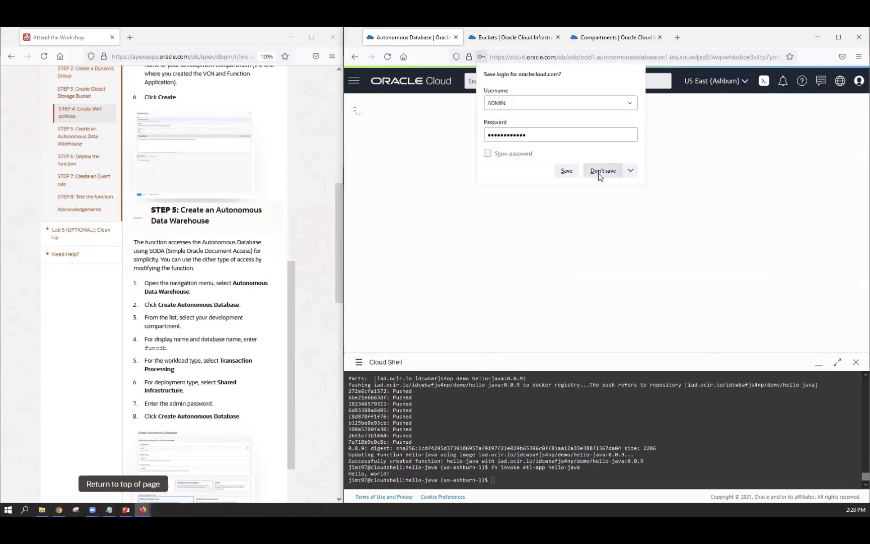
left_click(603, 170)
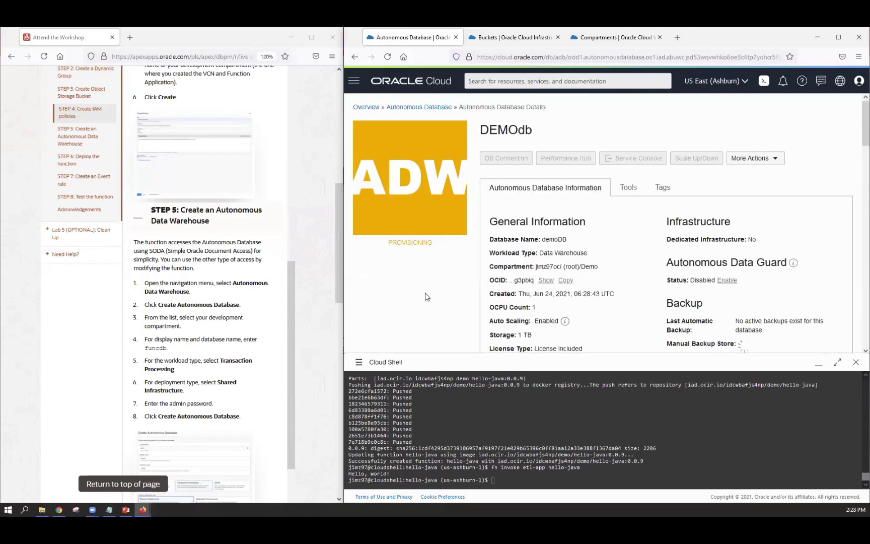
scroll(222, 330, "down", 5)
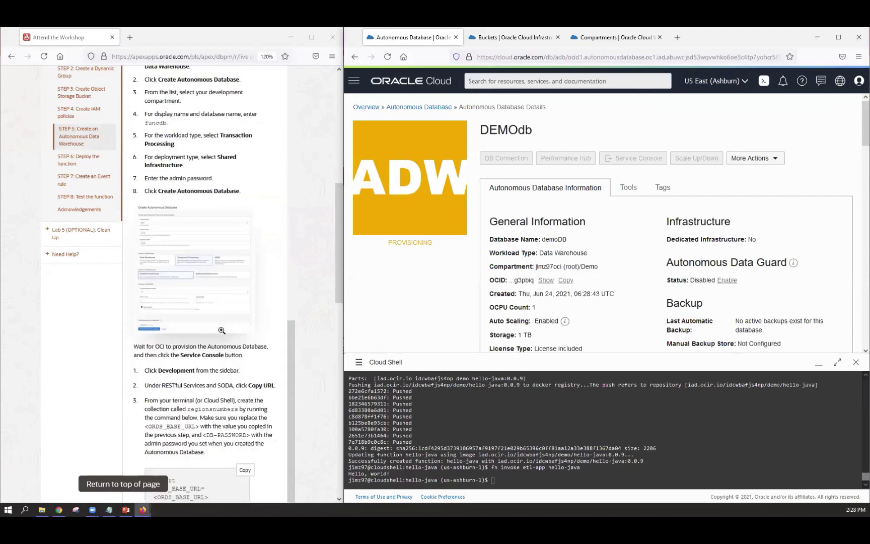
scroll(222, 330, "down", 1)
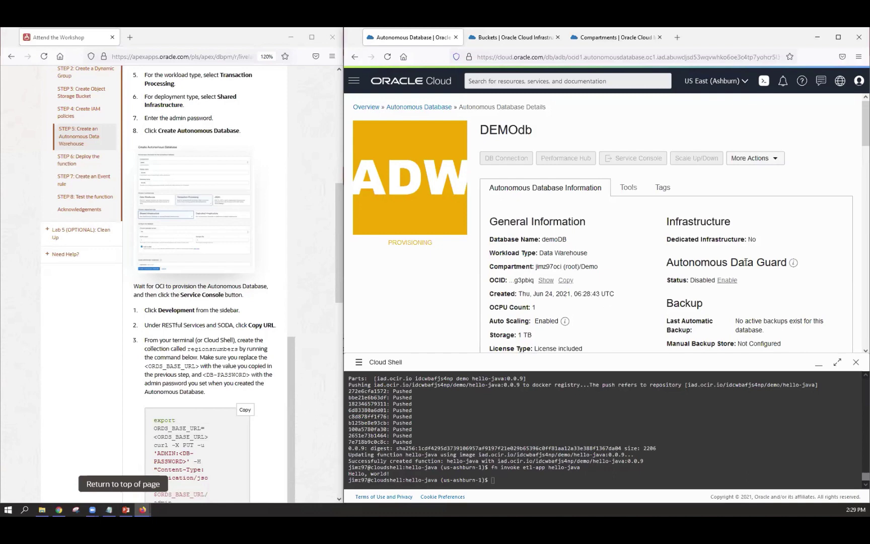
Reopen DEMOdb's details and copy the workshop's step-3 curl commands for the regionsnumbers collection.
scroll(746, 262, "down", 3)
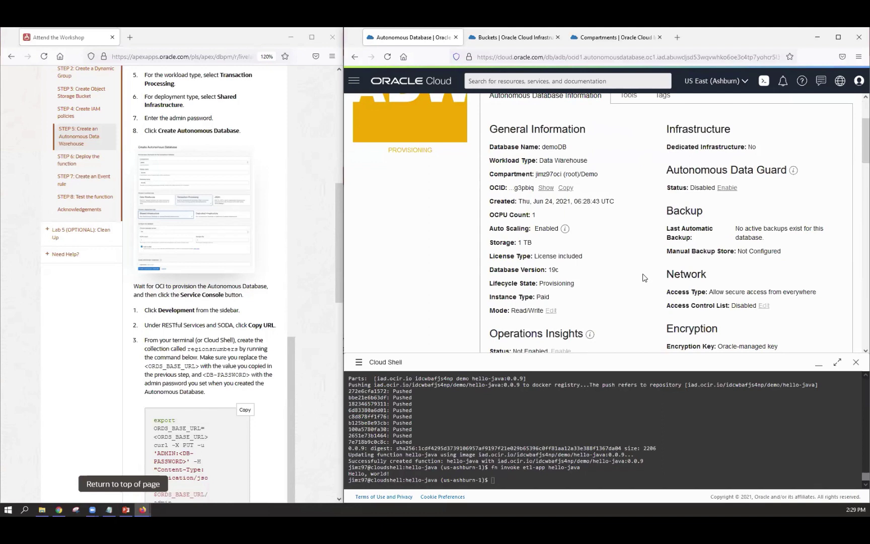
scroll(643, 277, "up", 3)
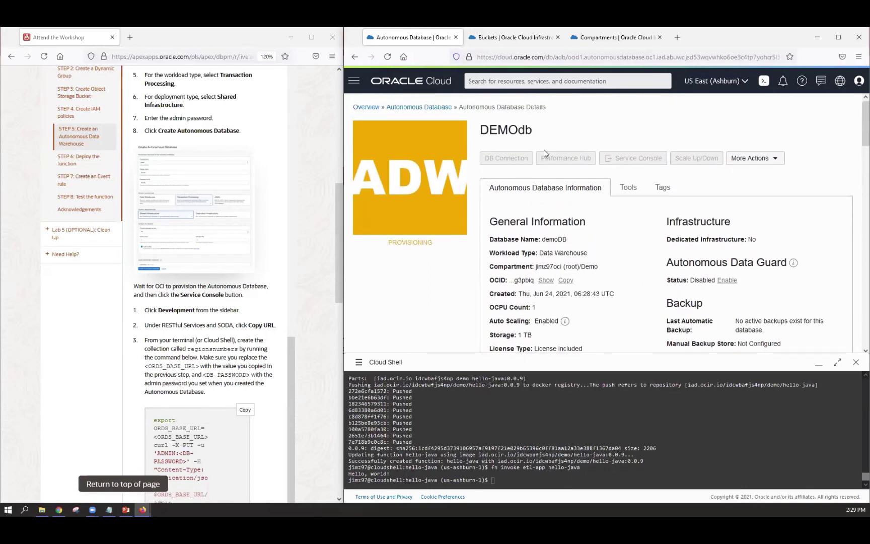
left_click(420, 111)
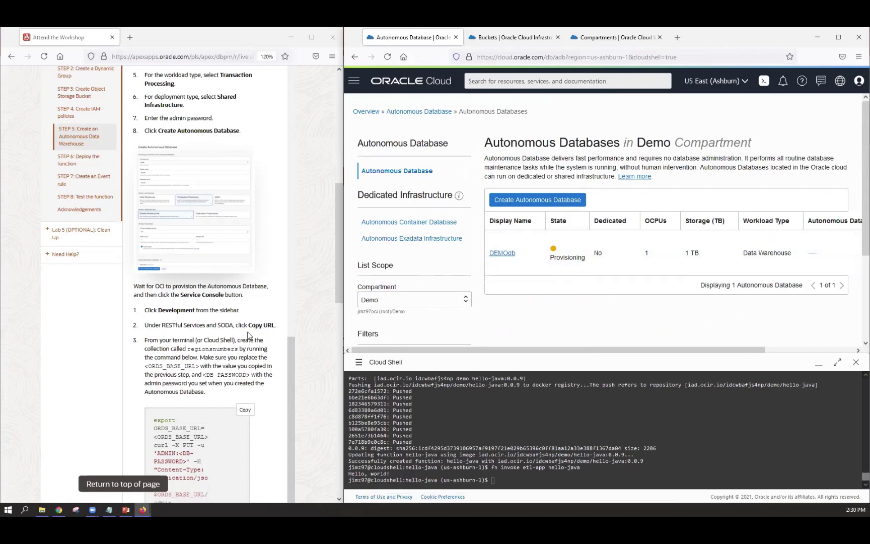
left_click(502, 252)
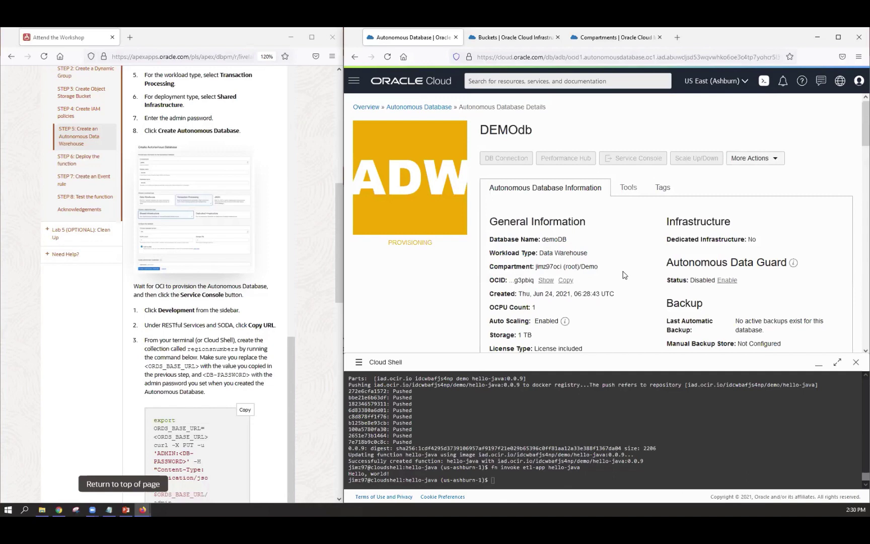
scroll(242, 349, "down", 2)
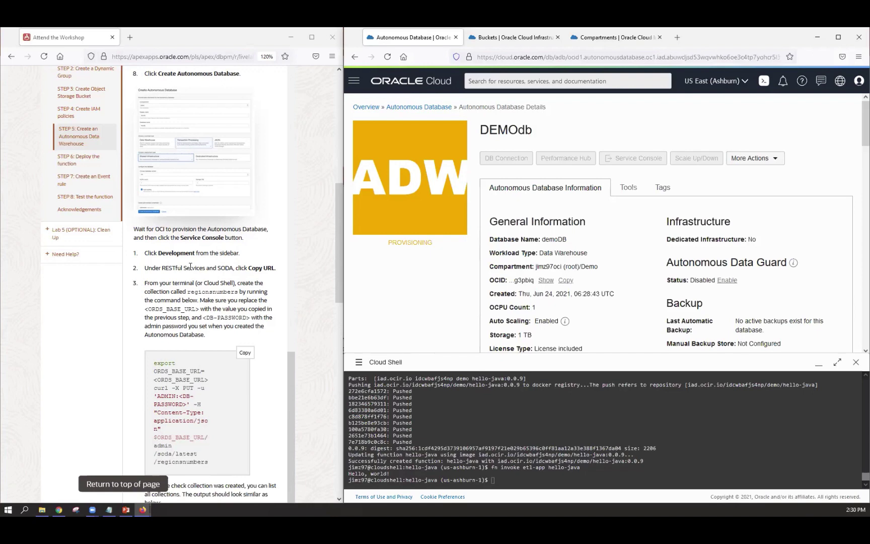
scroll(192, 307, "down", 2)
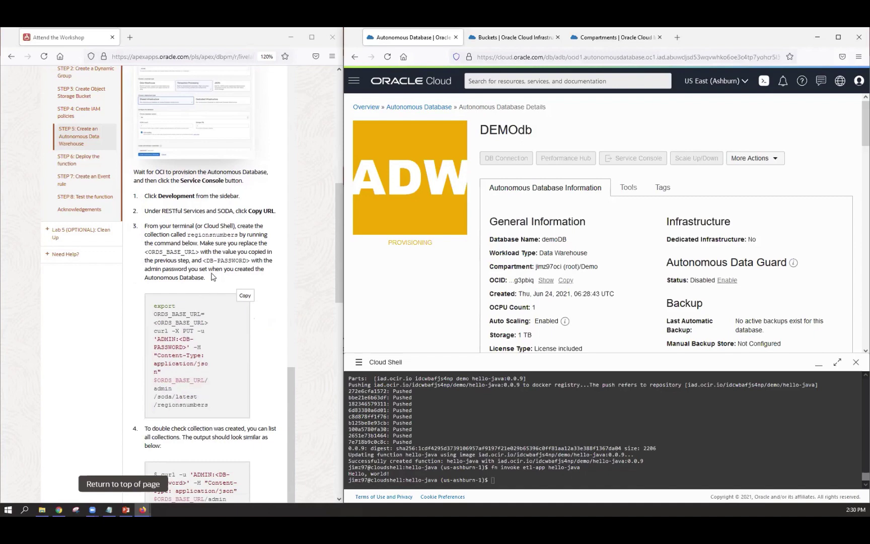
scroll(212, 276, "down", 2)
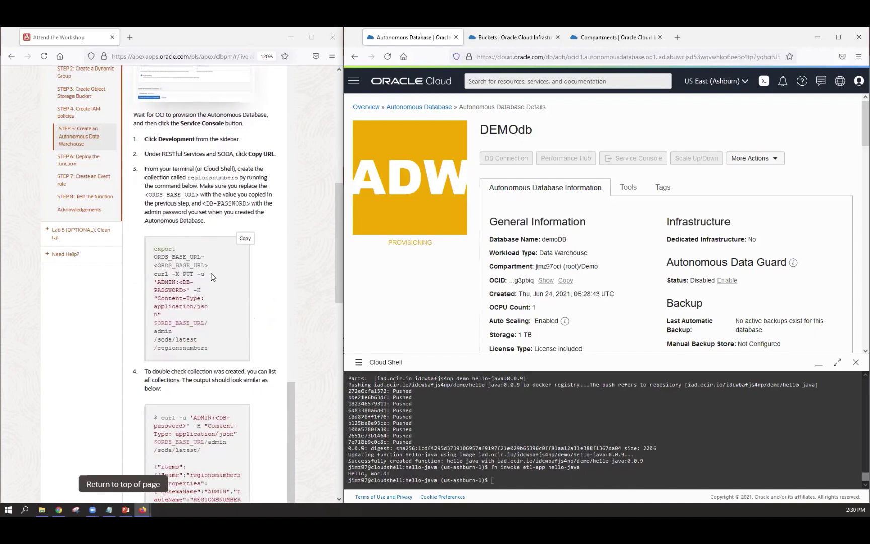
left_click(244, 238)
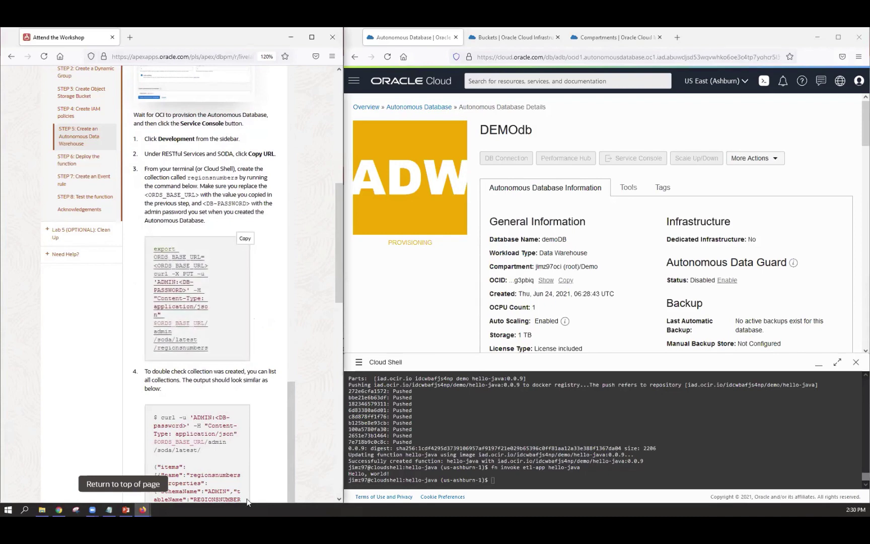
Paste the collection-creation commands below Notepad's first line, replacing <DB-PASSWORD> with the admin password.
left_click(109, 509)
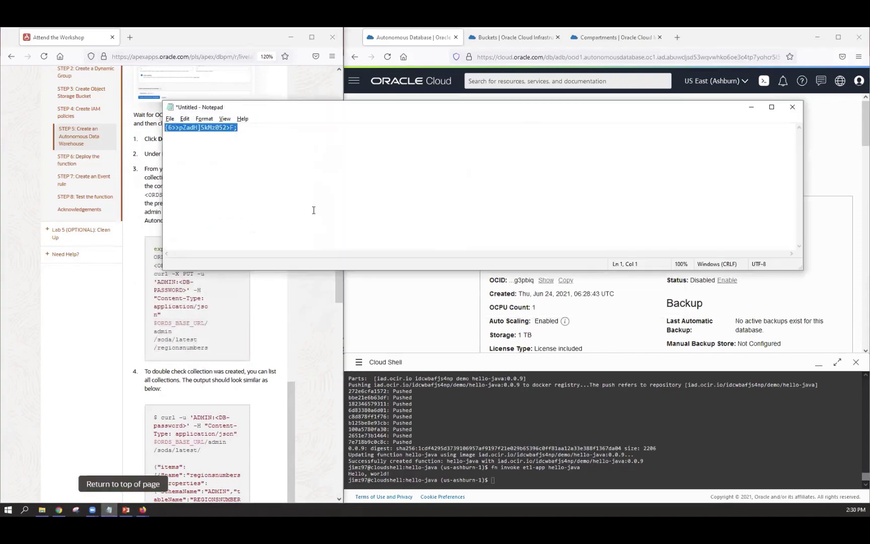
left_click(317, 136)
key("Return")
key("Return")
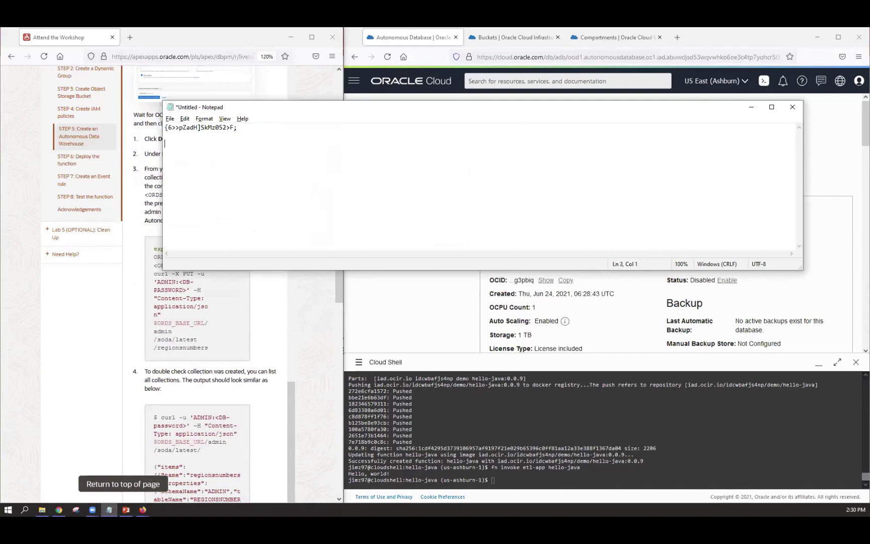
key("ctrl+v")
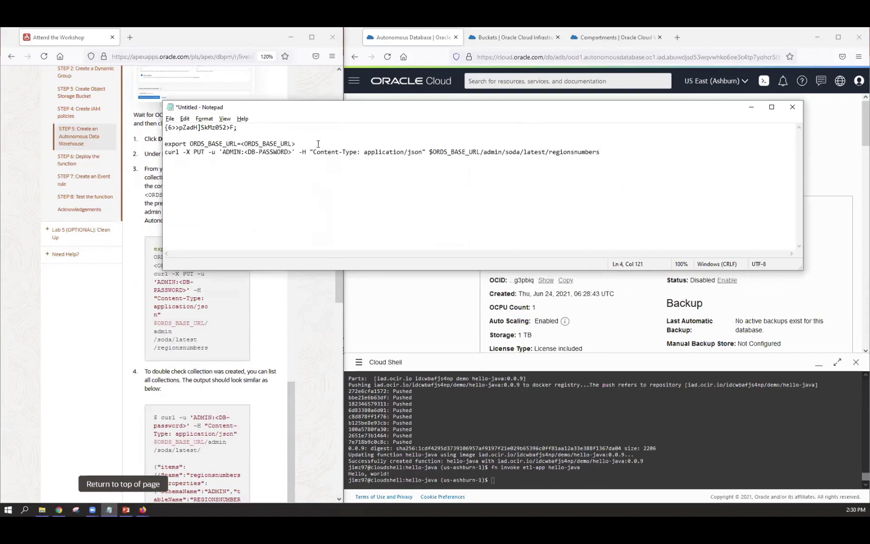
left_click_drag(292, 151, 245, 152)
key("BackSpace")
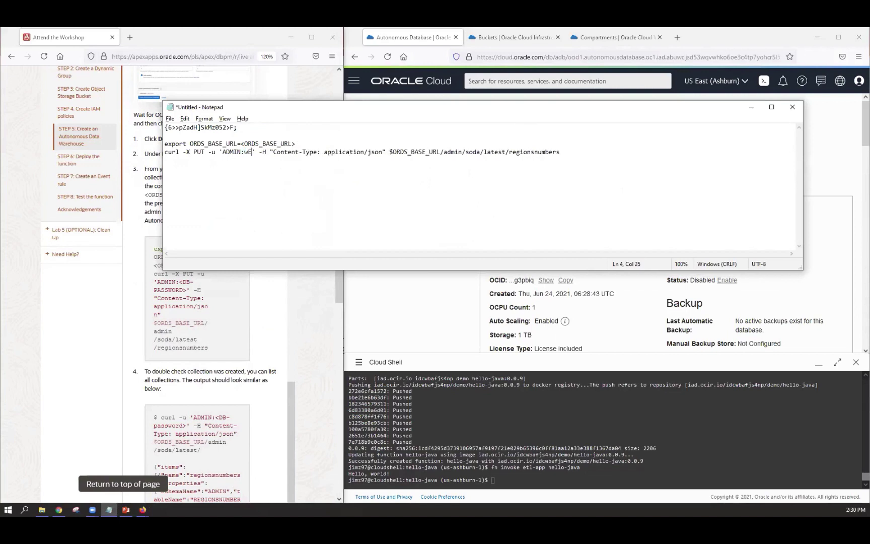
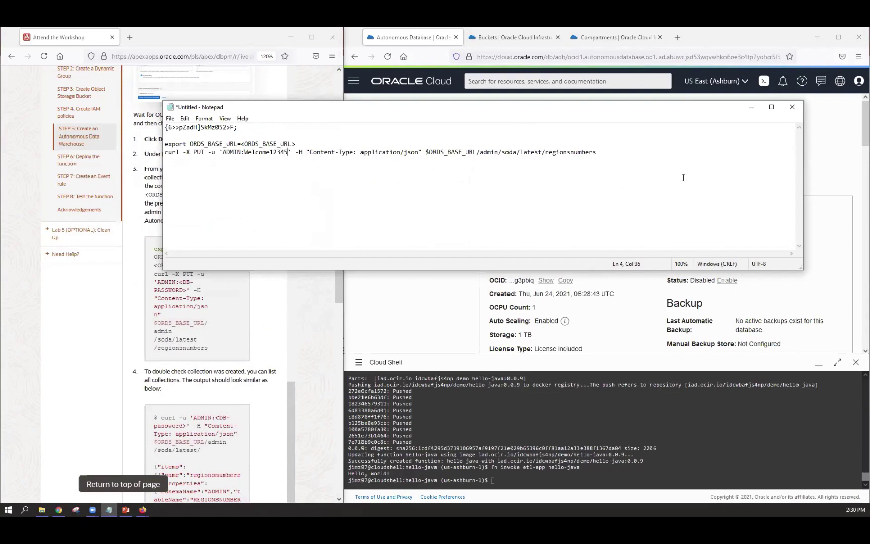
Copy the list-collections curl command from the workshop and paste it on a new Notepad line.
left_click_drag(656, 116, 734, 319)
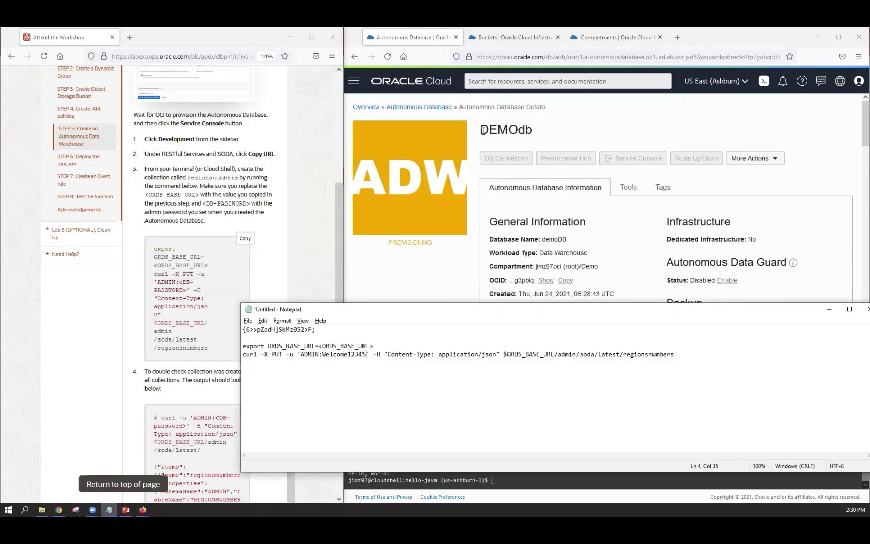
left_click(430, 113)
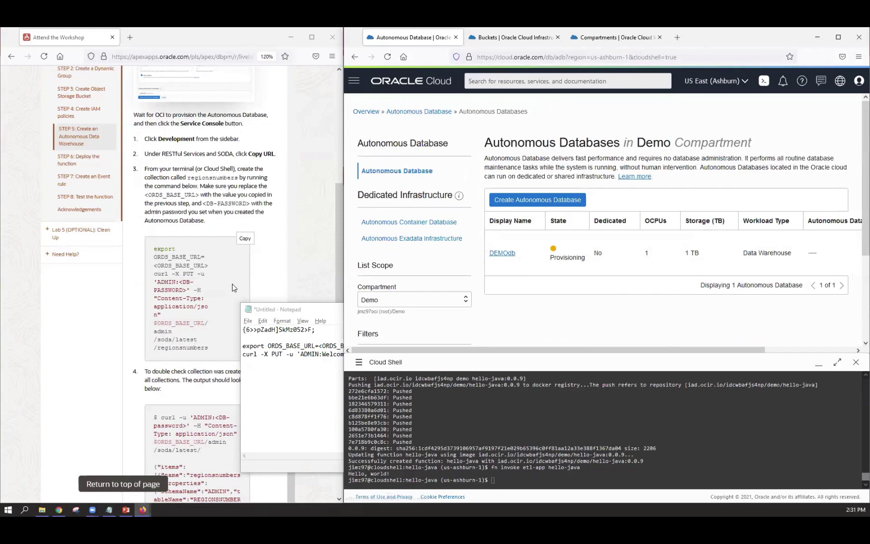
scroll(234, 288, "down", 3)
scroll(232, 288, "down", 2)
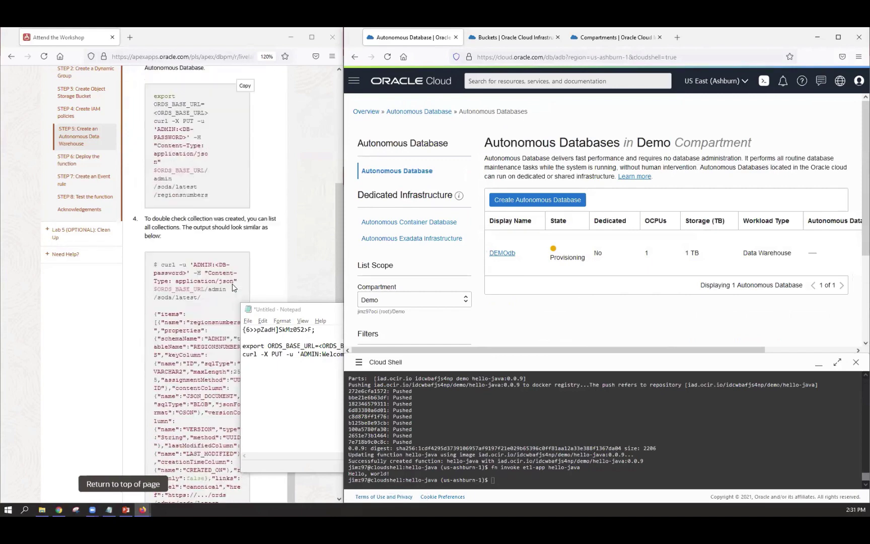
left_click(177, 272)
left_click_drag(203, 280, 159, 247)
key("ctrl+c")
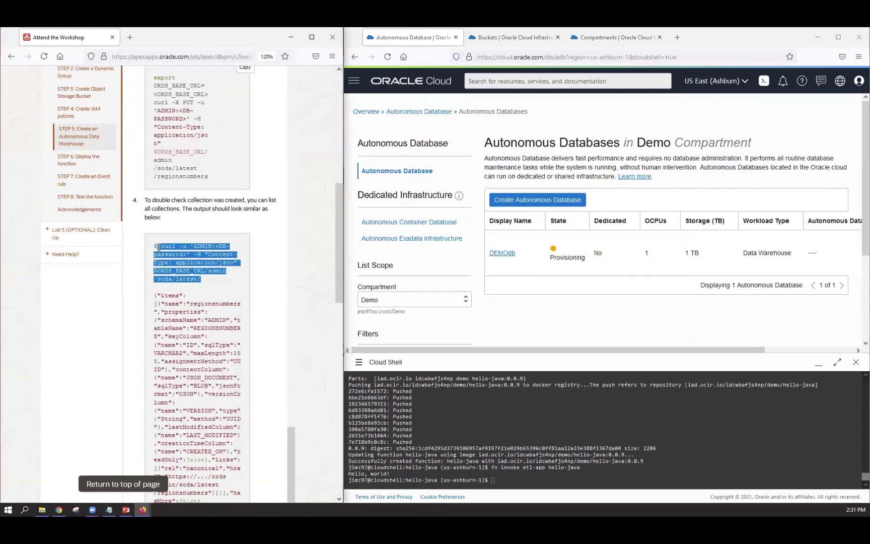
left_click(554, 376)
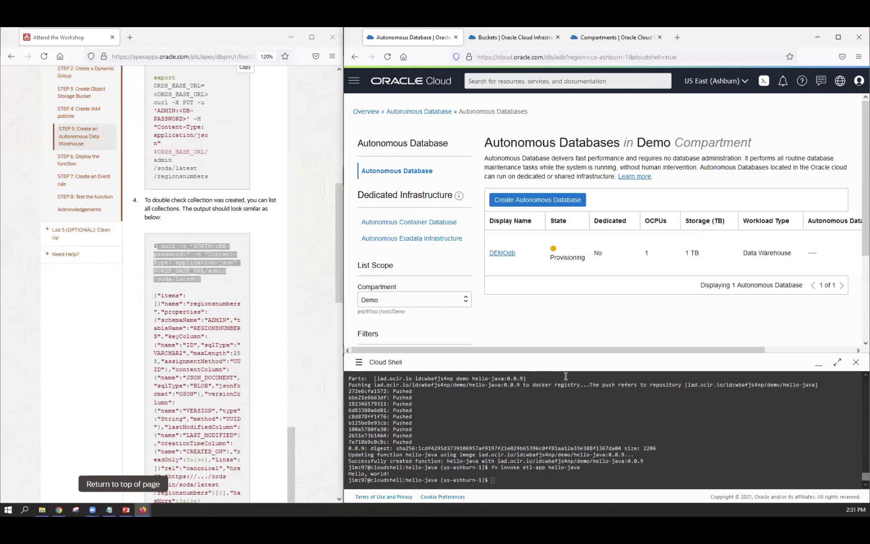
key("alt+Tab")
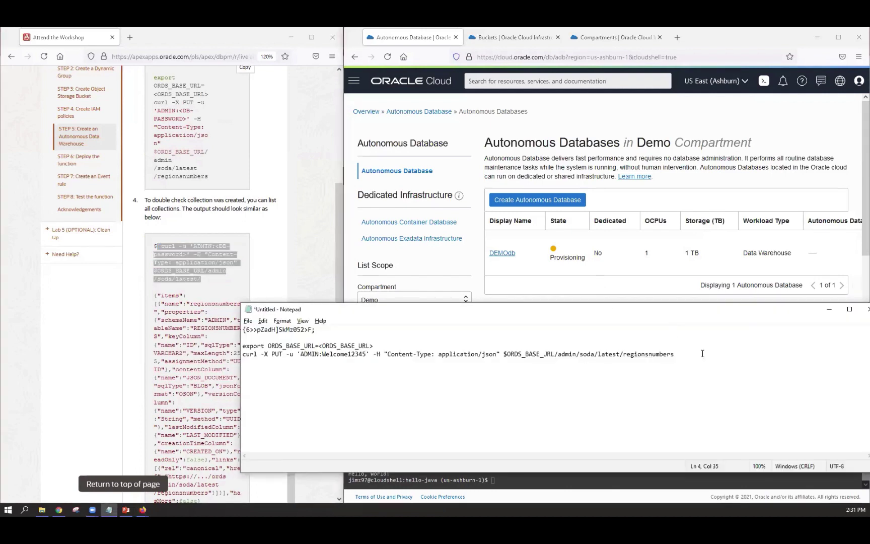
key("Return")
key("ctrl+v")
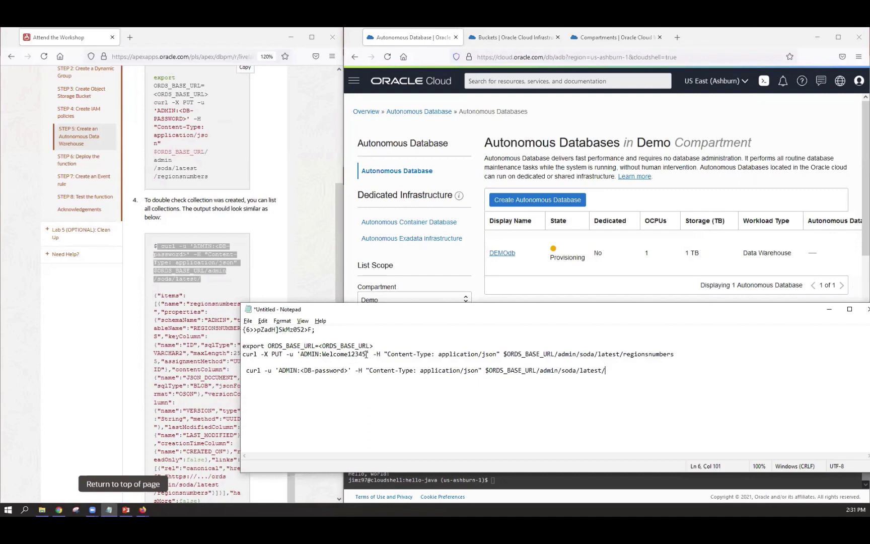
Replace the list command's password placeholder with the admin credentials and remove its leading space.
left_click_drag(366, 354, 301, 354)
key("ctrl+c")
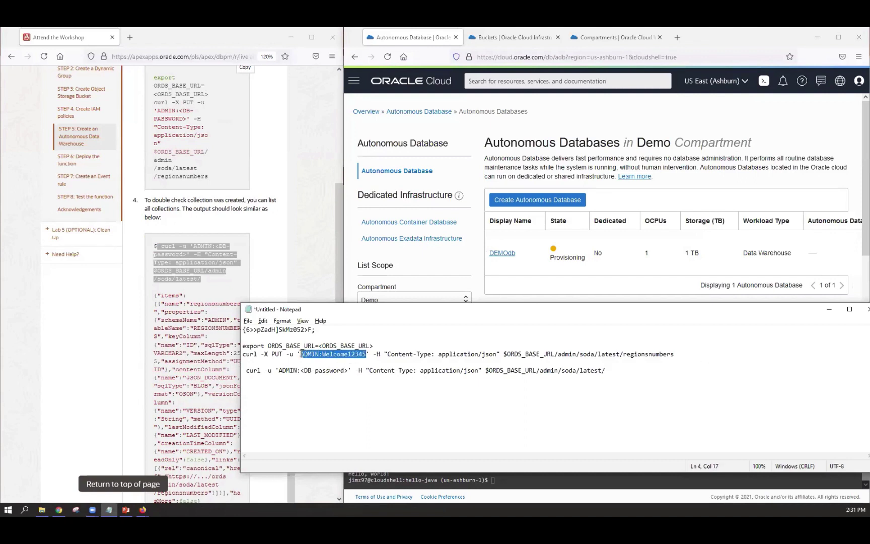
left_click_drag(349, 371, 302, 370)
key("ctrl+v")
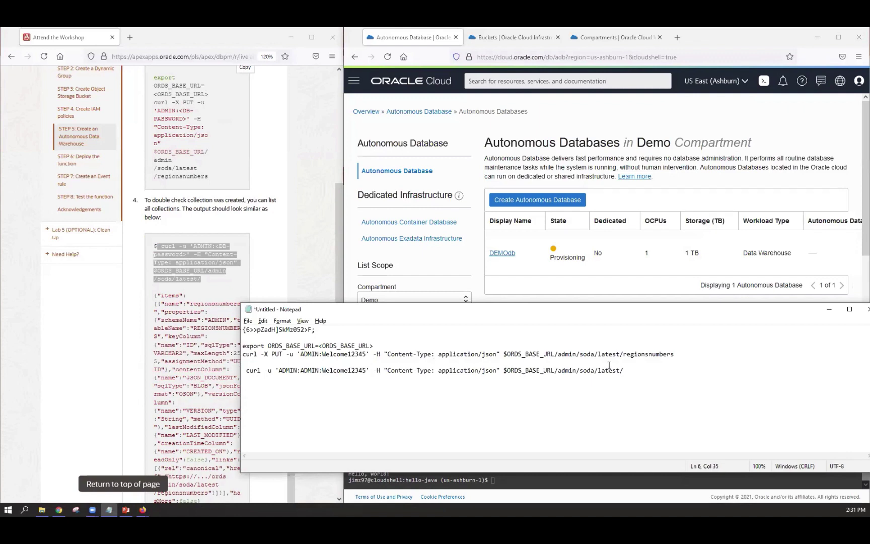
key("Home")
key("Delete")
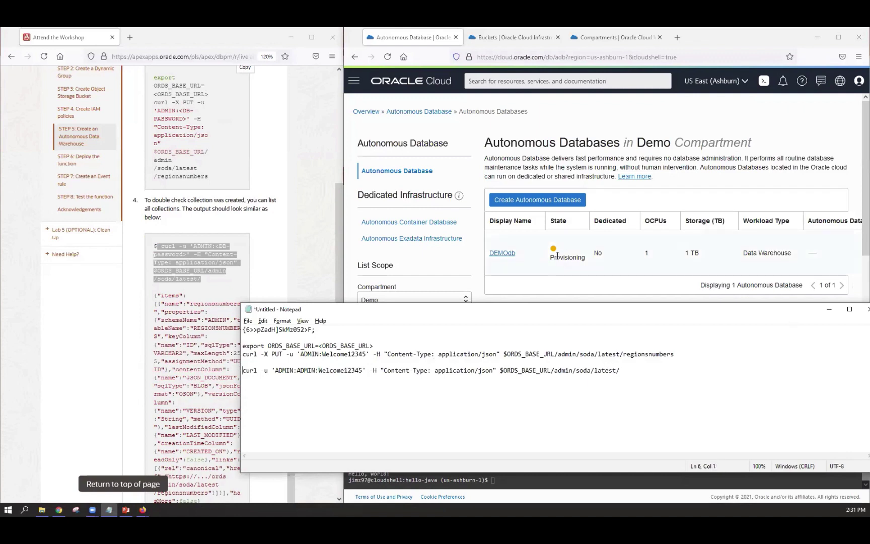
left_click(503, 253)
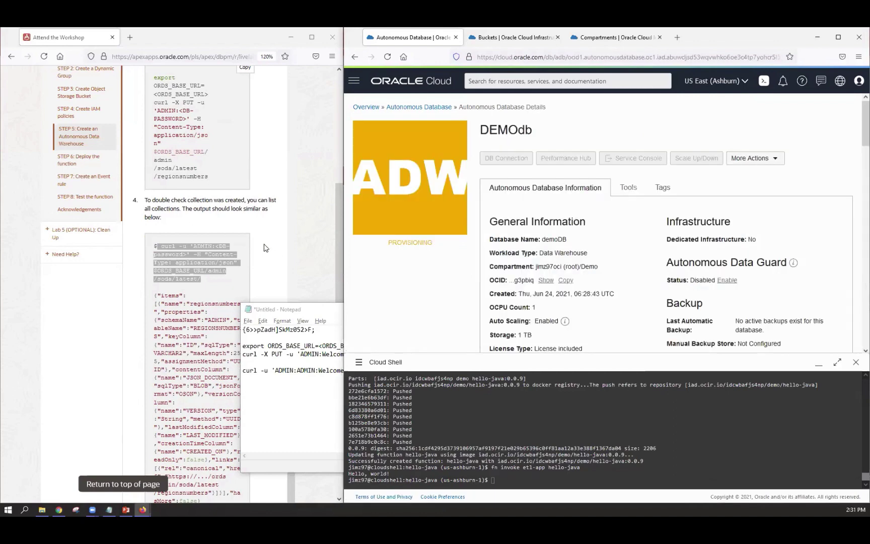
Copy the git clone command for the function samples from workshop step 6.
scroll(266, 248, "down", 2)
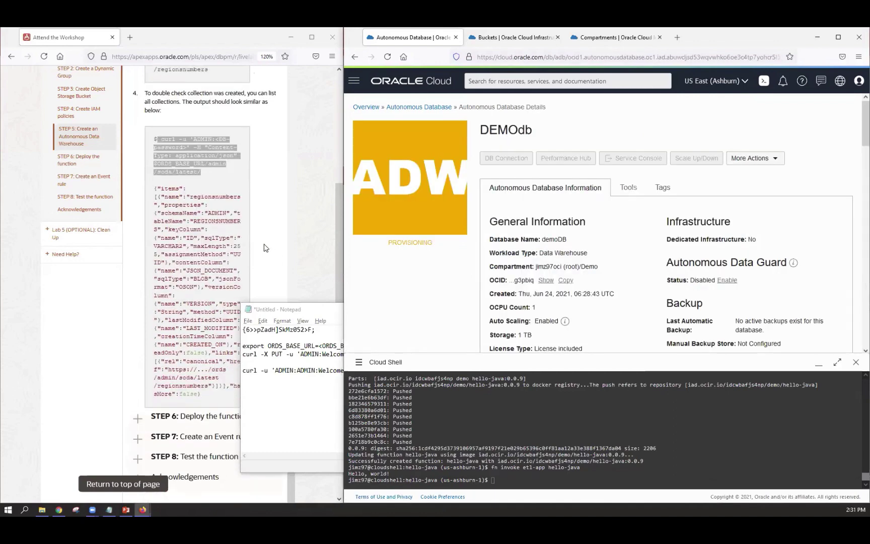
left_click(148, 419)
scroll(242, 315, "down", 4)
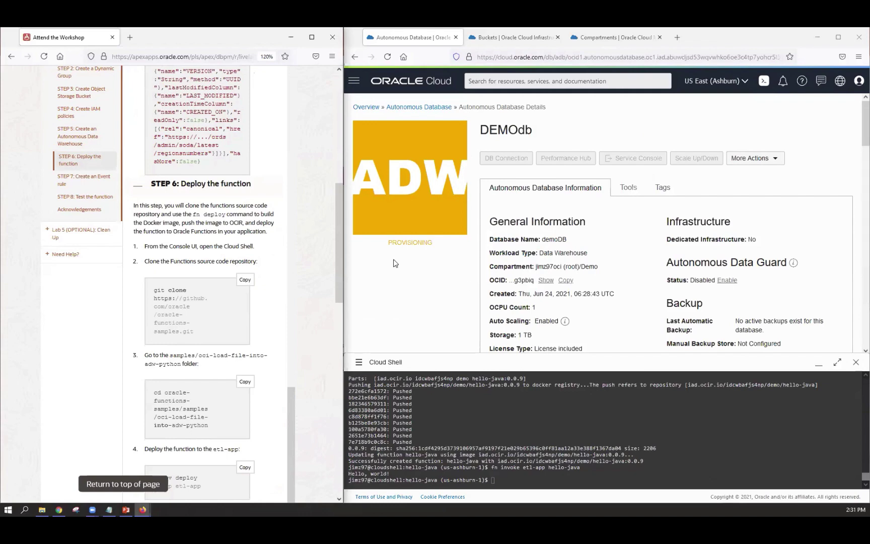
scroll(235, 239, "up", 3)
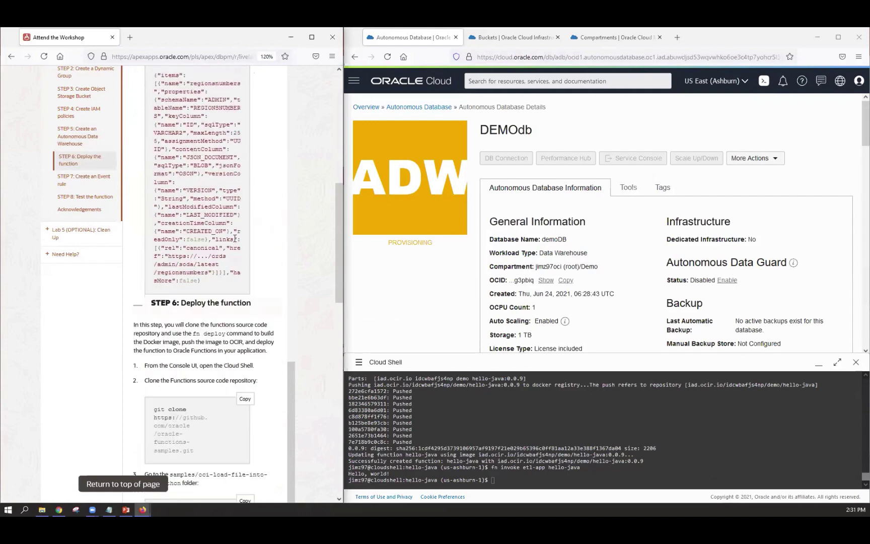
scroll(234, 239, "down", 3)
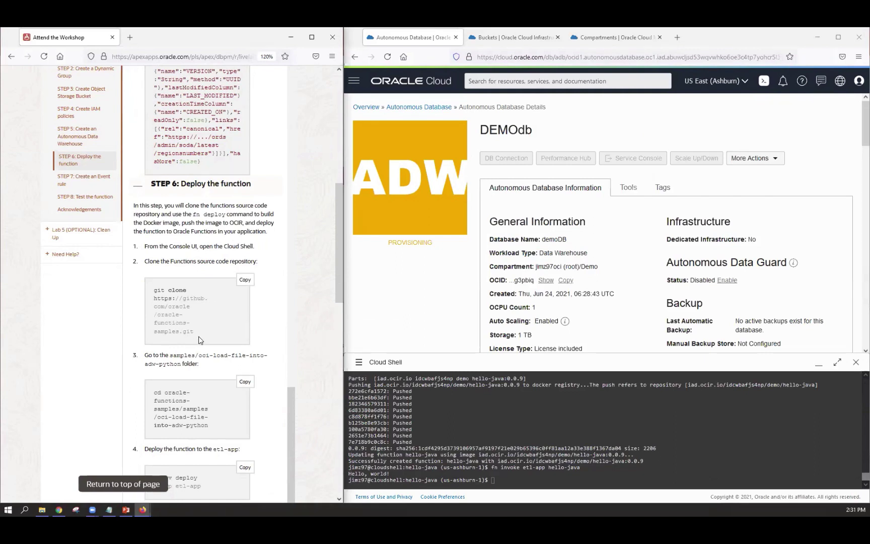
left_click(245, 280)
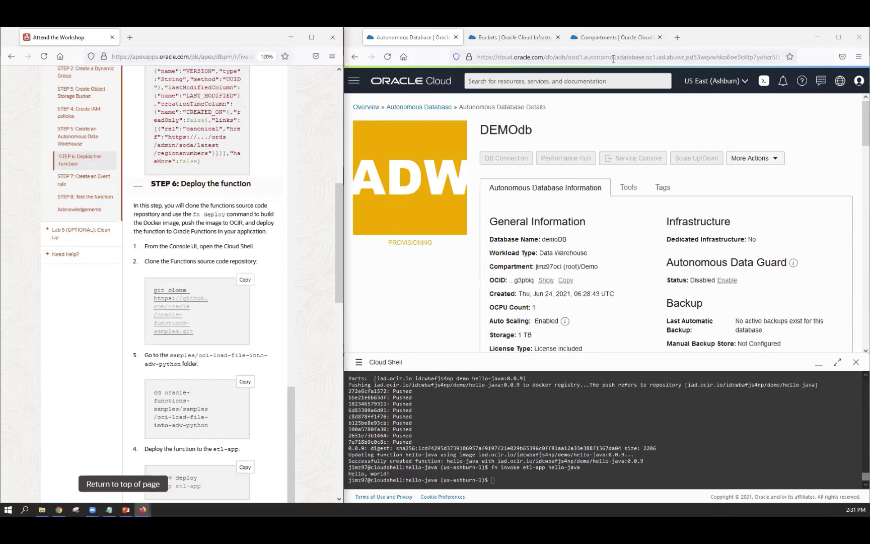
Run the git clone command in Cloud Shell and copy the repository URL from its output.
left_click(538, 479)
right_click(537, 480)
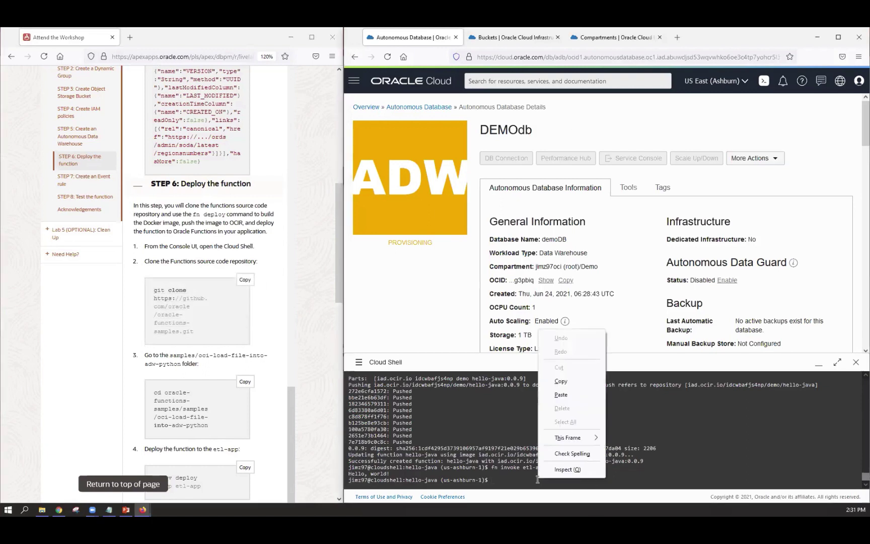
left_click(561, 400)
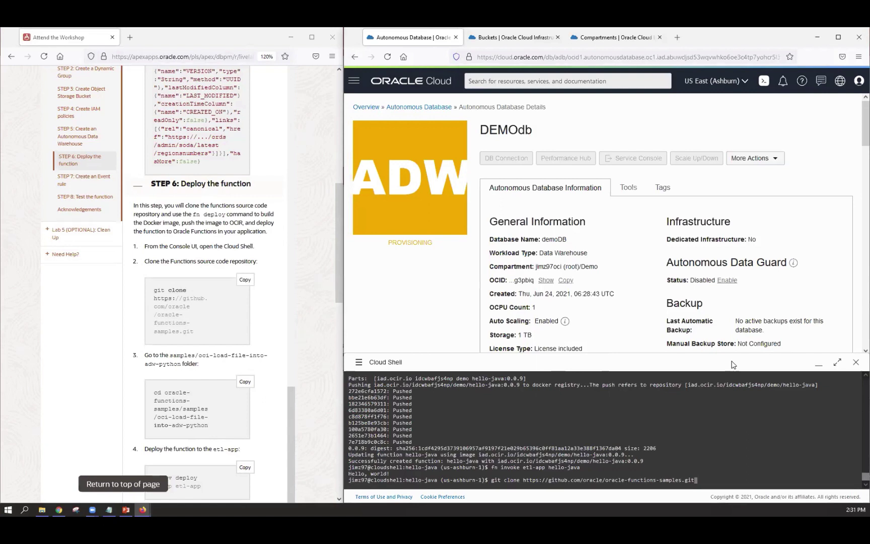
key("Return")
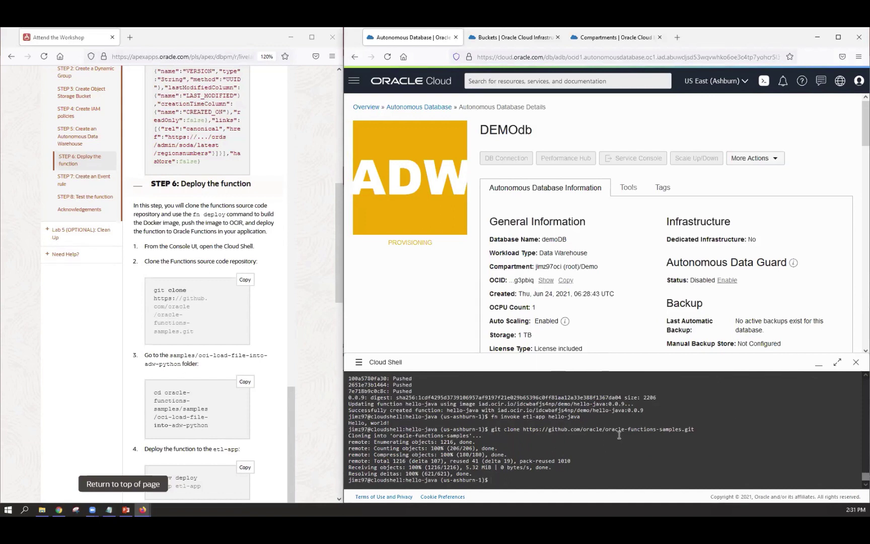
left_click_drag(696, 429, 525, 430)
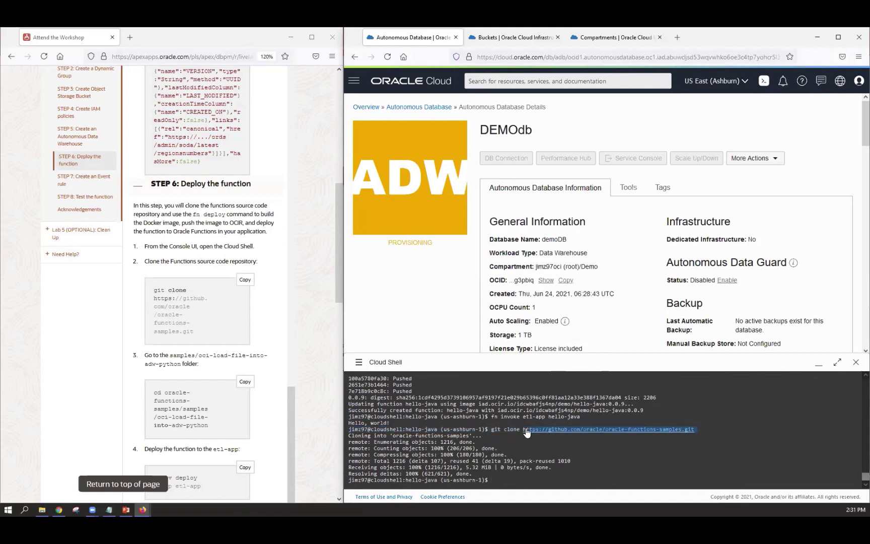
left_click(524, 429)
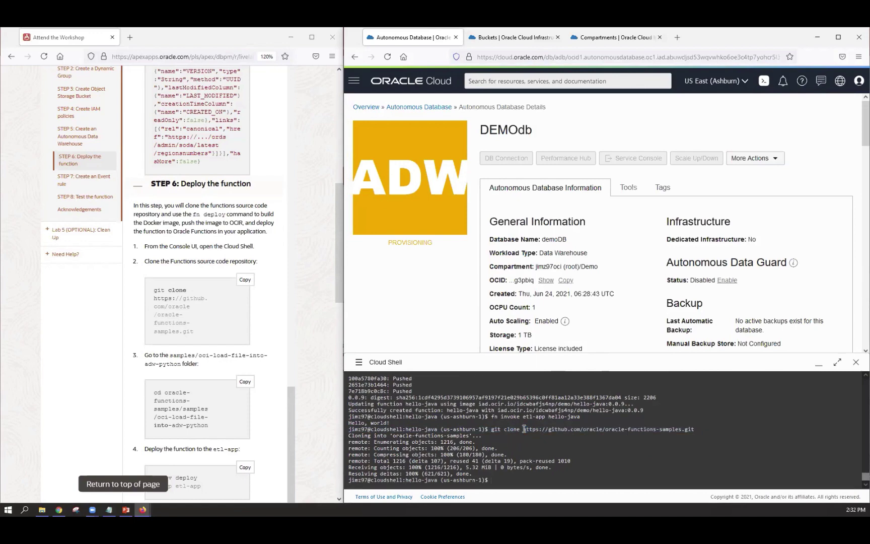
Load the oracle-functions-samples GitHub repository in a new tab and read through its README.
left_click(677, 38)
key("ctrl+v")
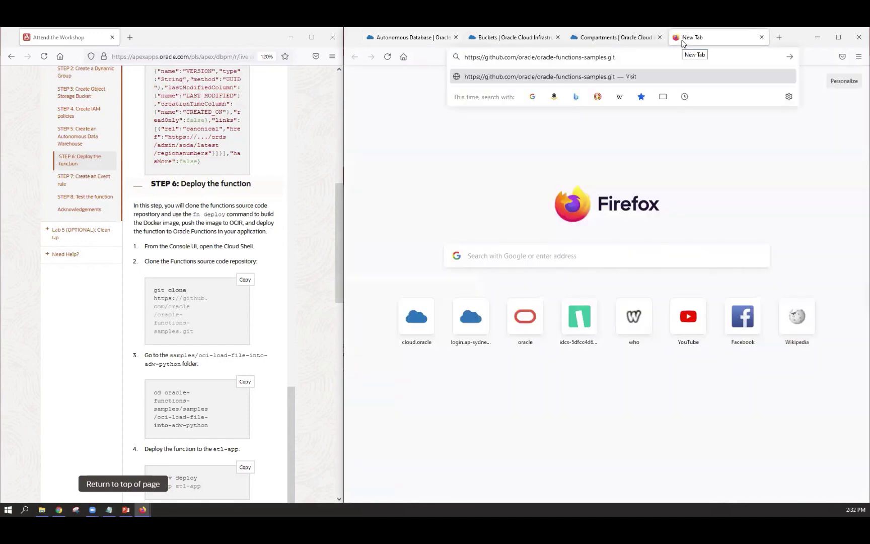
key("Return")
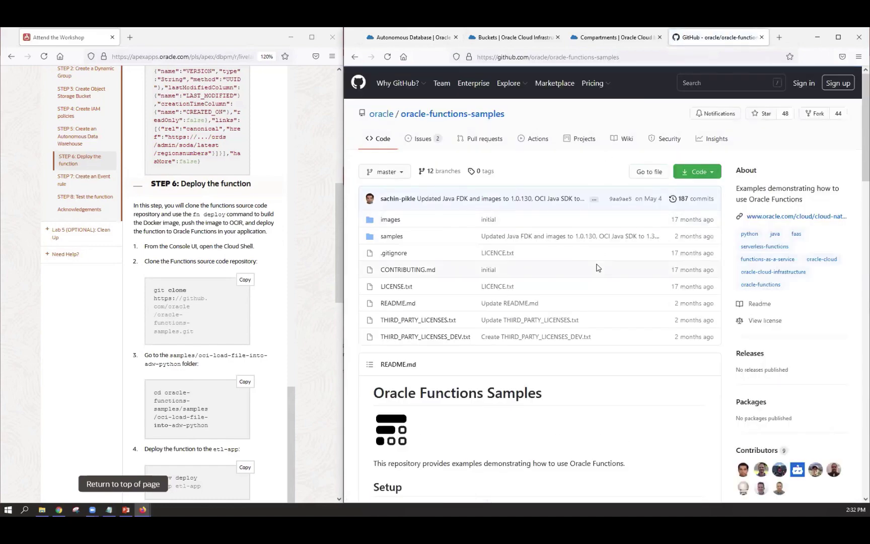
scroll(598, 267, "down", 3)
scroll(622, 253, "down", 3)
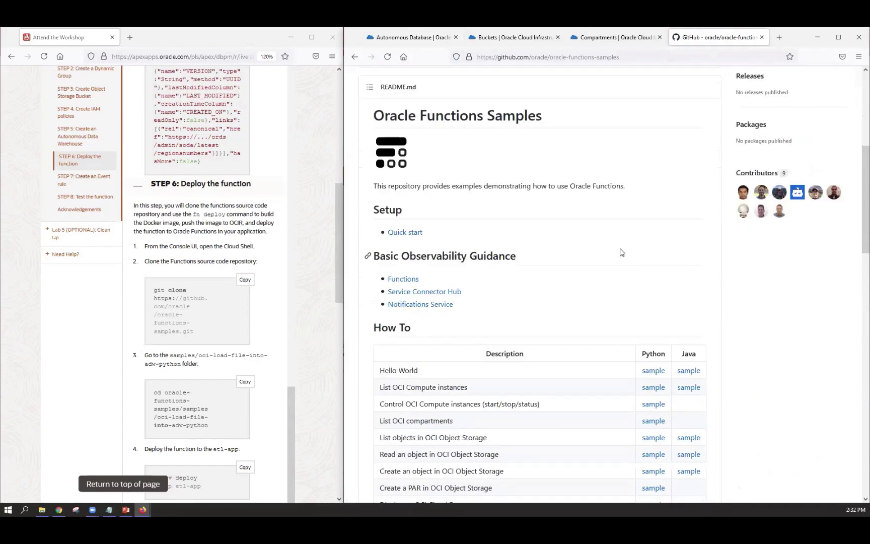
scroll(622, 253, "down", 2)
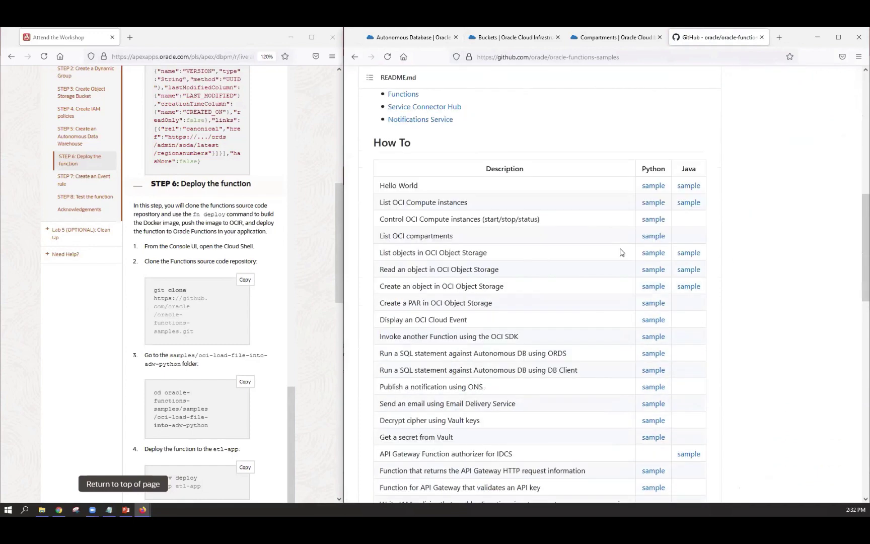
scroll(620, 252, "down", 3)
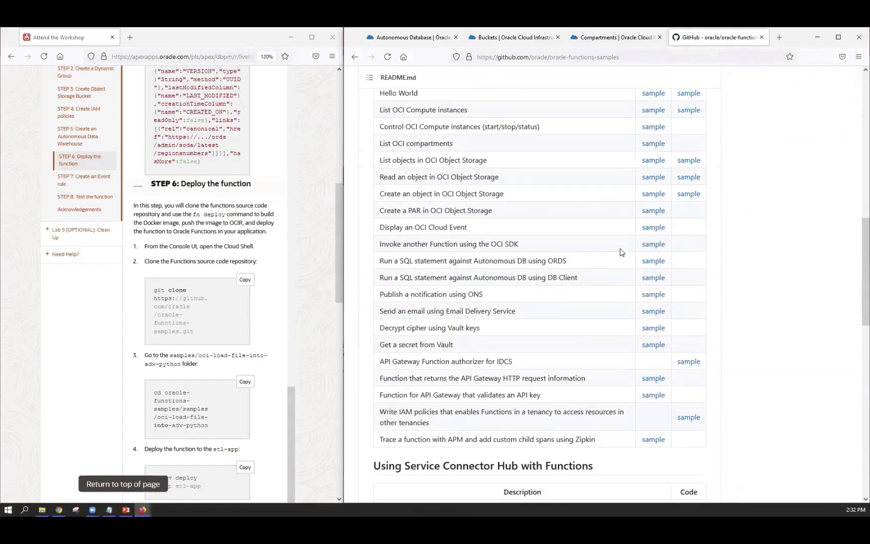
scroll(620, 252, "down", 5)
scroll(620, 253, "down", 4)
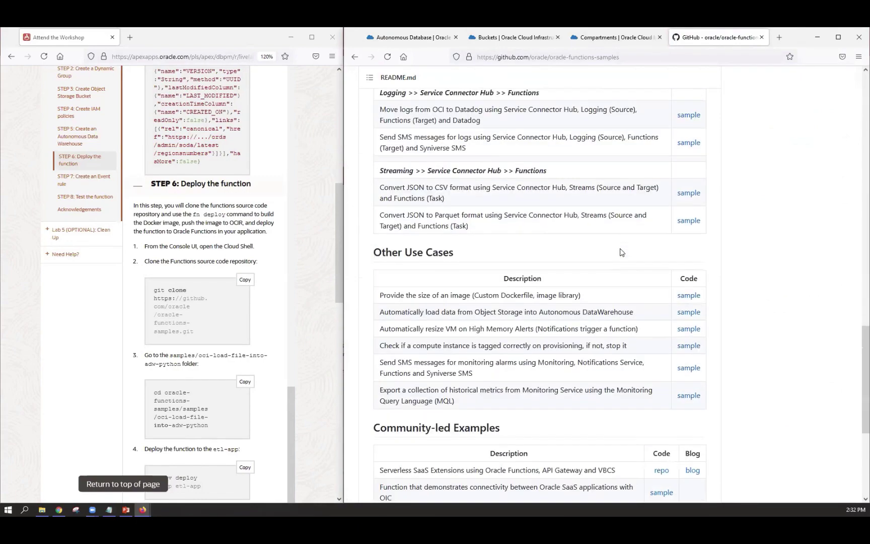
scroll(621, 253, "down", 4)
scroll(620, 253, "up", 10)
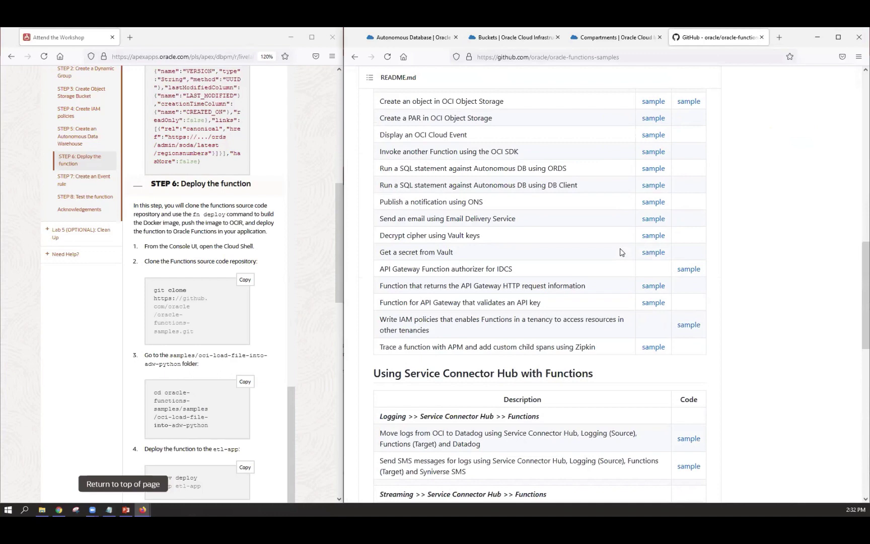
scroll(620, 253, "up", 2)
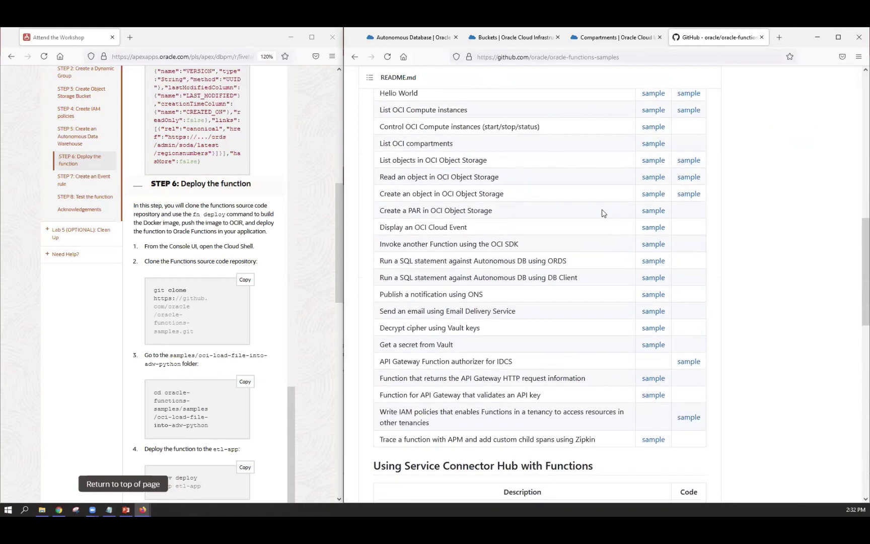
scroll(603, 213, "up", 6)
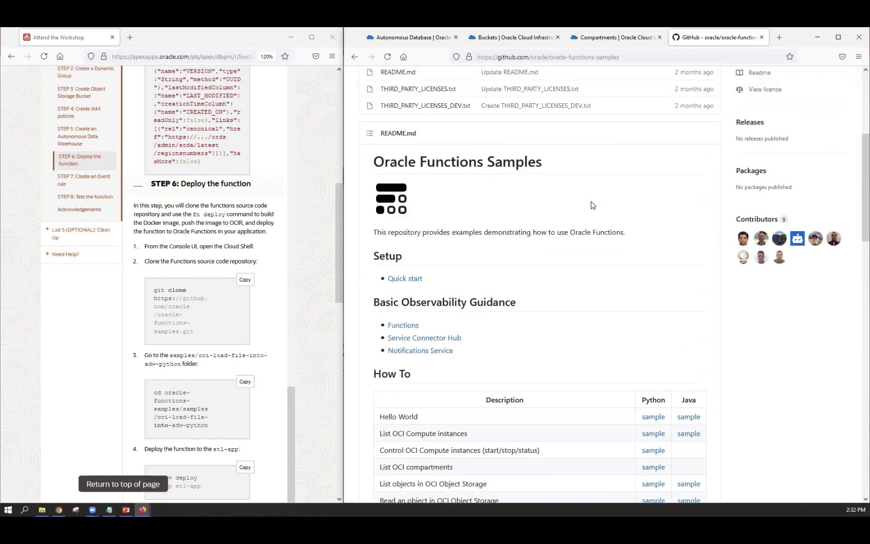
scroll(591, 204, "up", 5)
Browse into samples and oci-adb-client-runsql-python, then return to the samples folder listing.
left_click(392, 236)
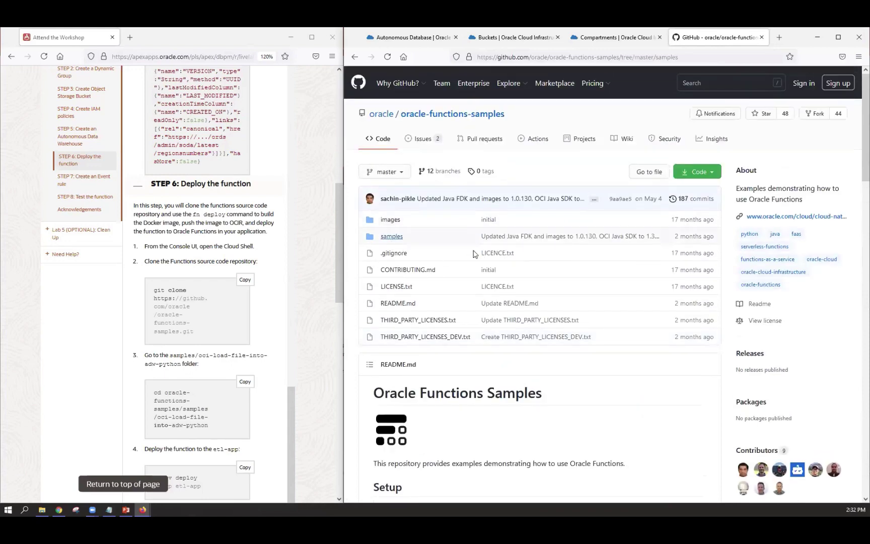
scroll(642, 273, "down", 1)
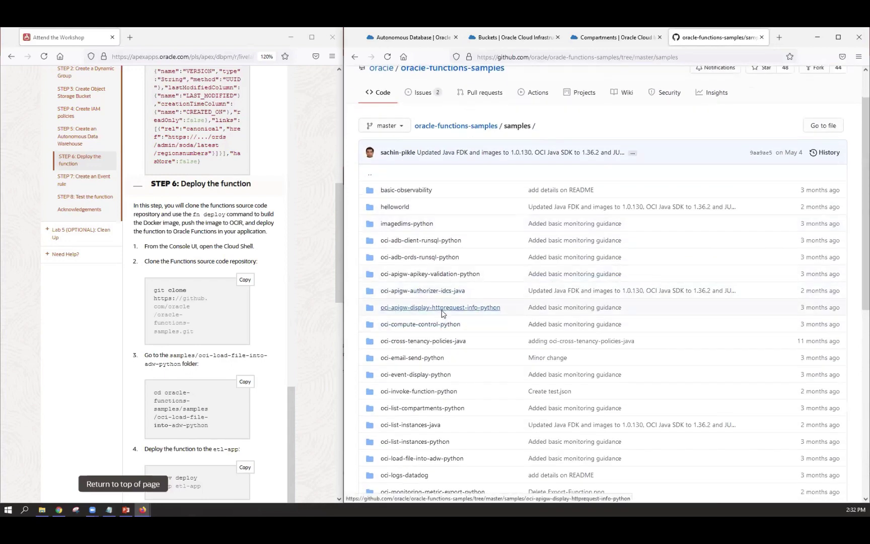
scroll(442, 313, "down", 3)
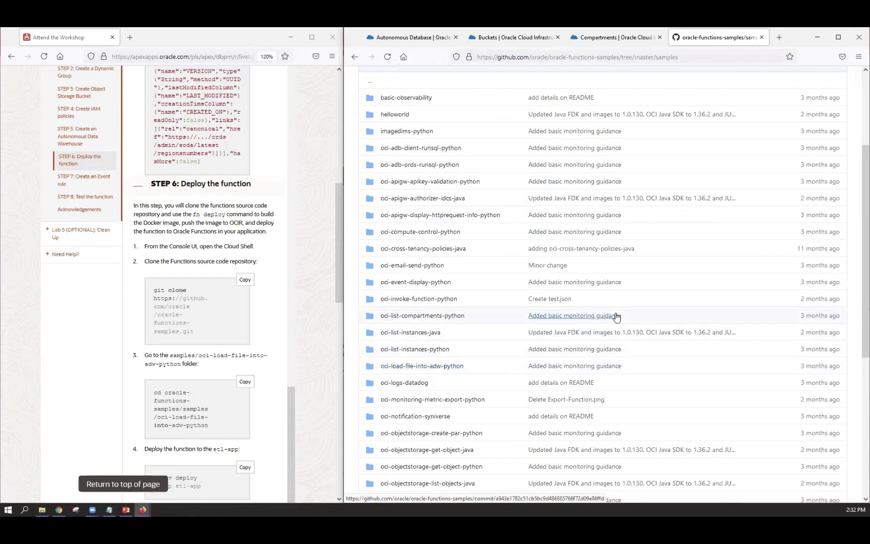
scroll(617, 316, "up", 3)
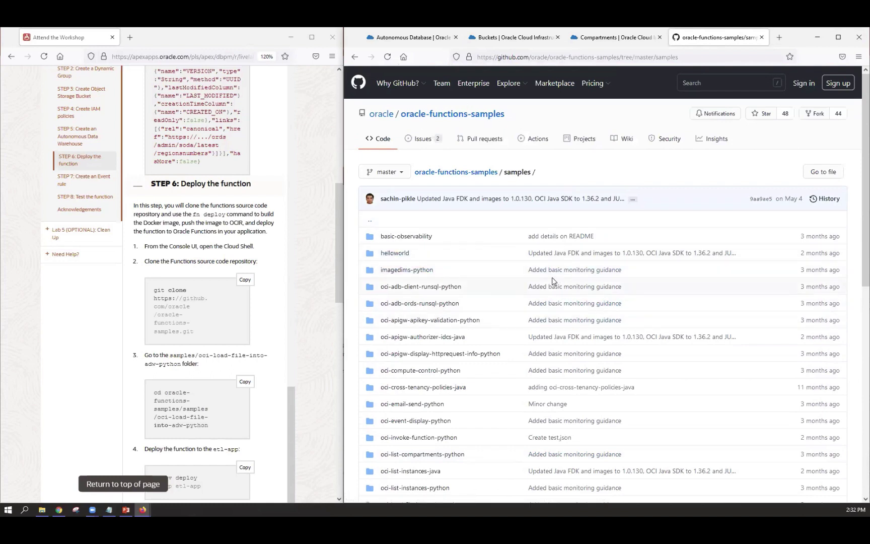
left_click(441, 287)
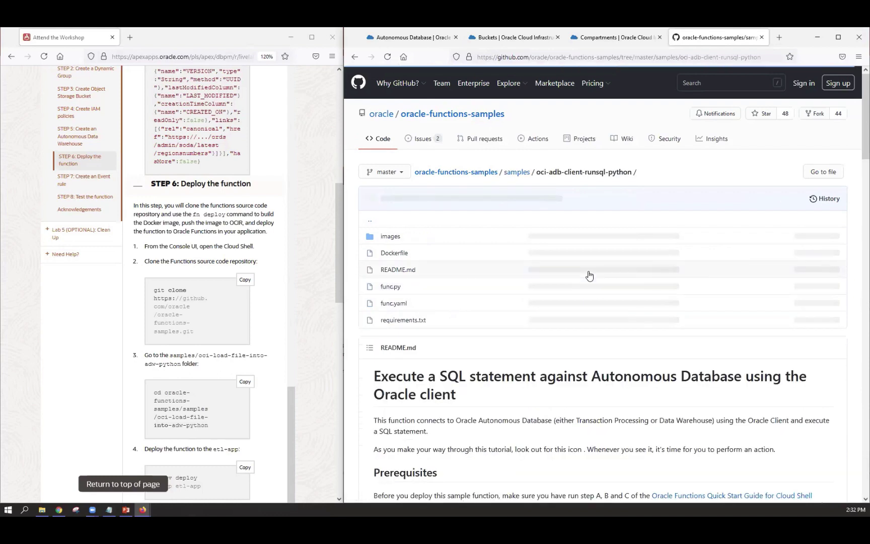
scroll(589, 274, "down", 5)
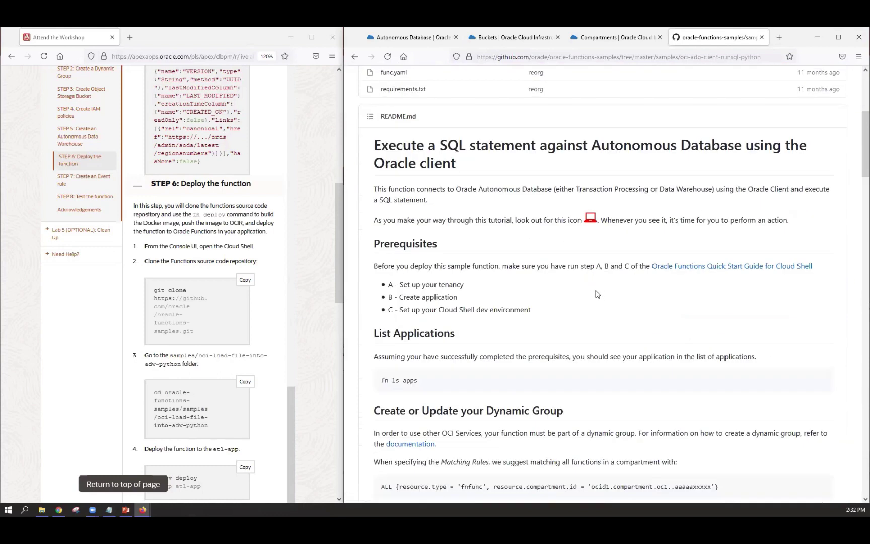
scroll(596, 294, "down", 4)
scroll(596, 294, "down", 6)
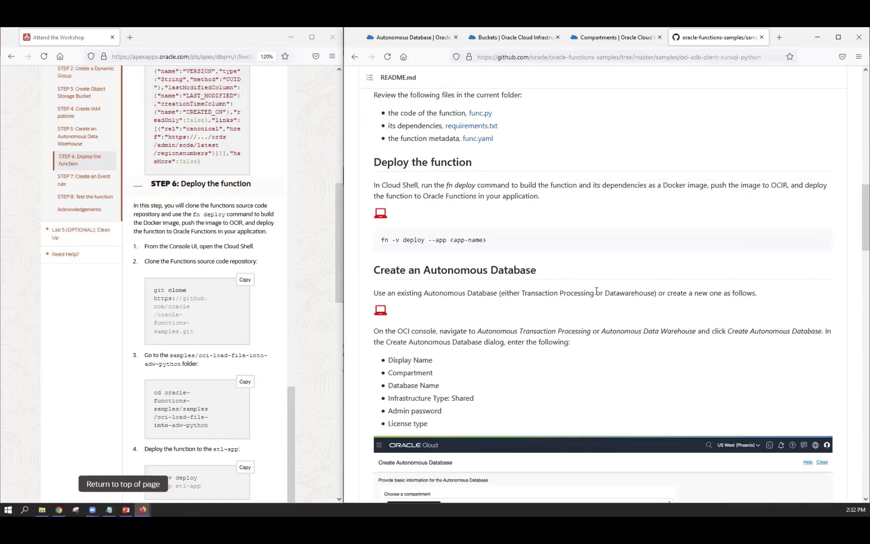
scroll(596, 292, "up", 15)
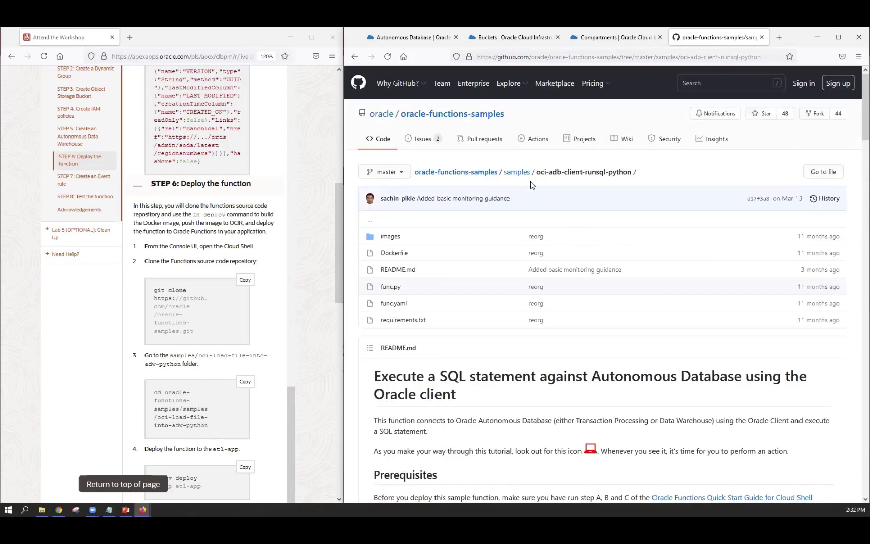
left_click(517, 173)
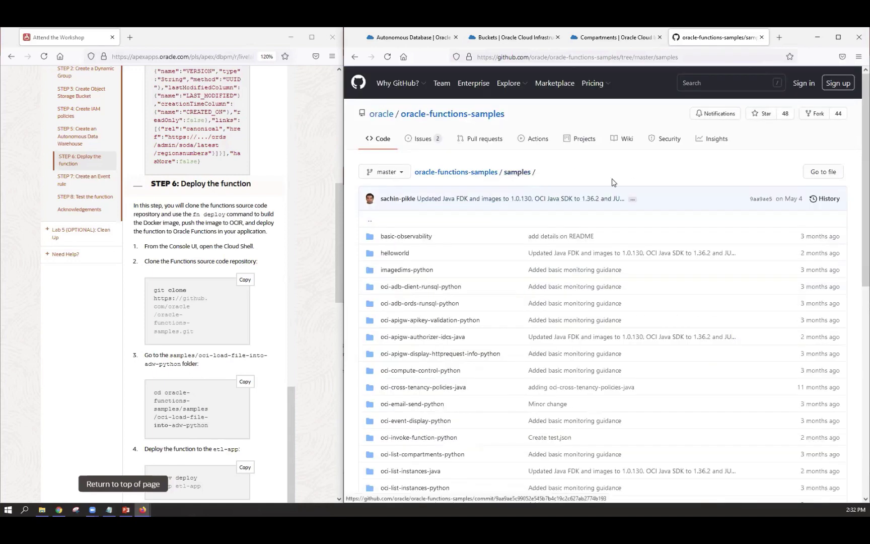
Return to DEMOdb's details and copy the load-file sample's cd command.
left_click(488, 39)
left_click(397, 39)
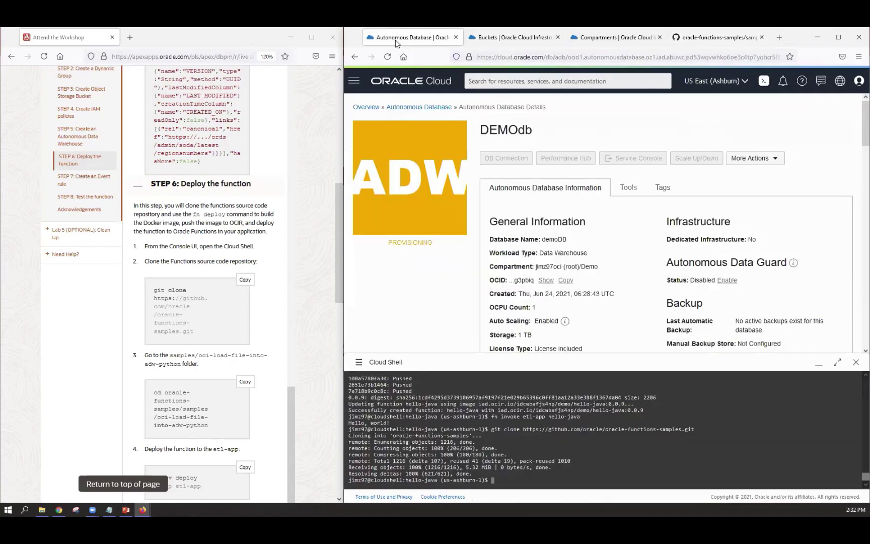
left_click(434, 107)
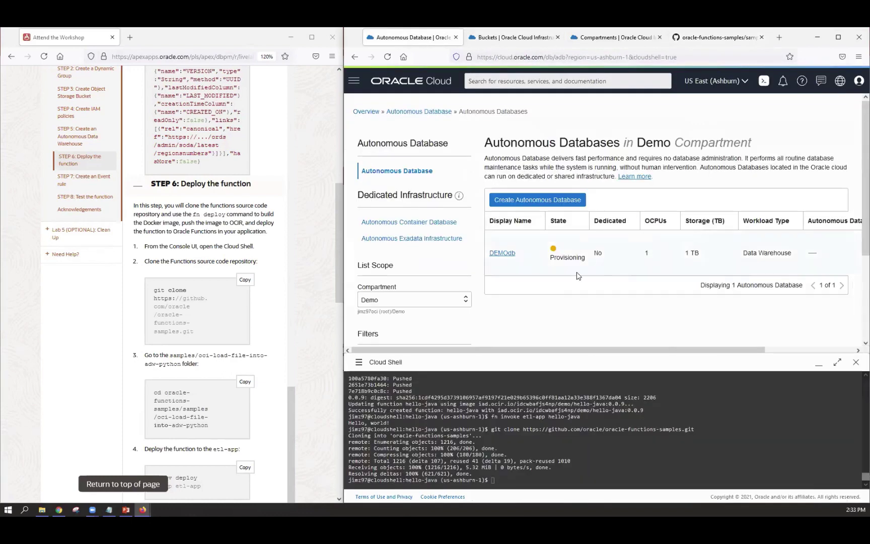
left_click(506, 254)
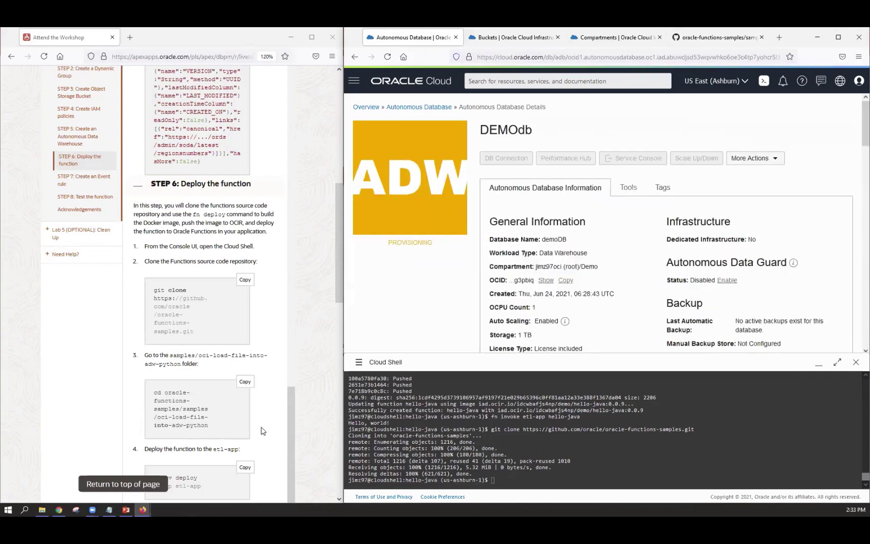
left_click(244, 382)
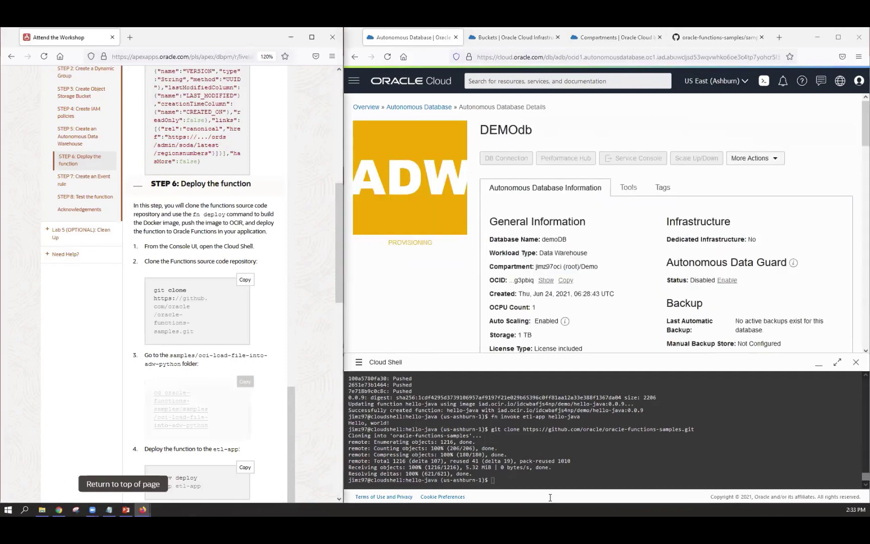
left_click(538, 481)
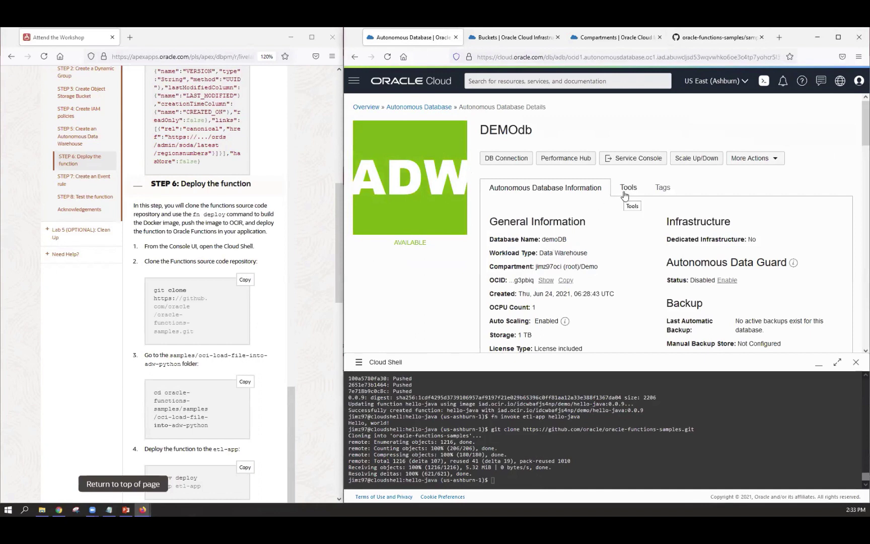
Try DEMOdb's Service Console, minimize Cloud Shell and look at the database's Tools tab.
left_click(629, 161)
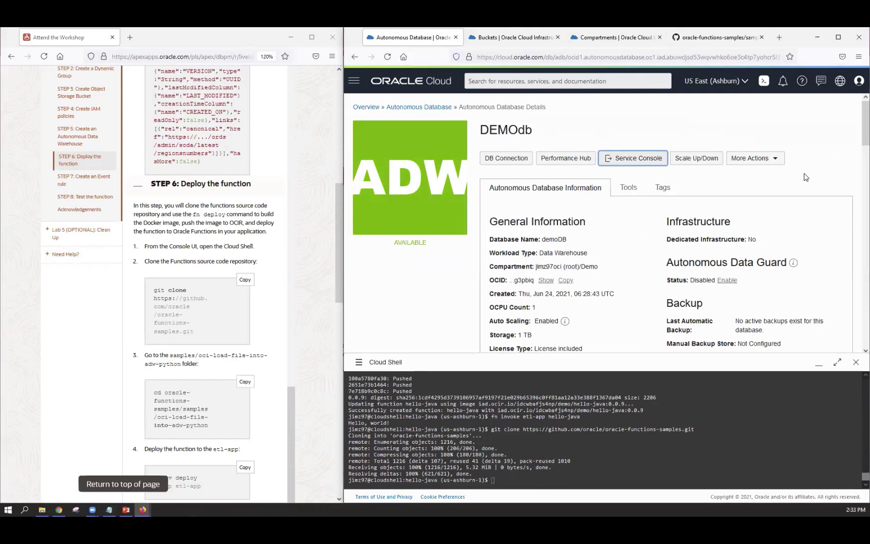
scroll(743, 249, "down", 2)
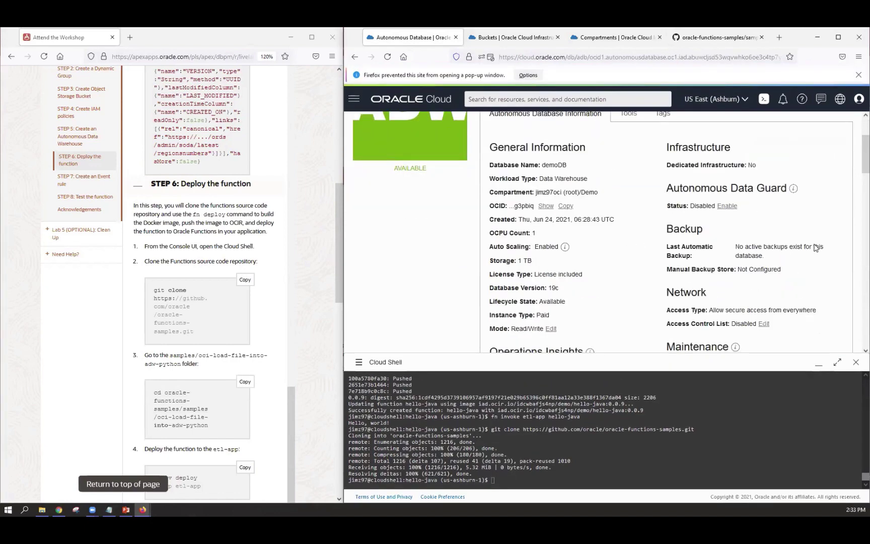
scroll(813, 247, "up", 1)
scroll(811, 246, "down", 3)
scroll(805, 245, "up", 4)
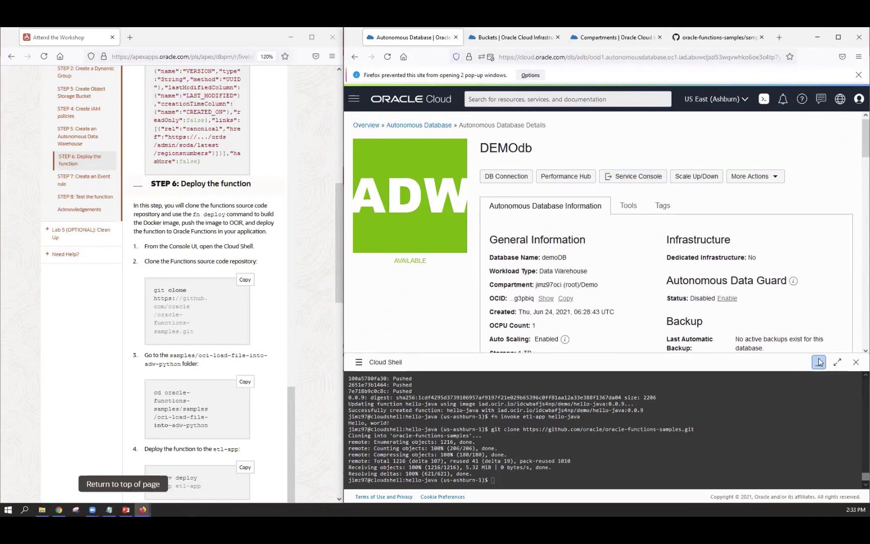
left_click(819, 365)
scroll(689, 308, "down", 4)
scroll(690, 309, "up", 5)
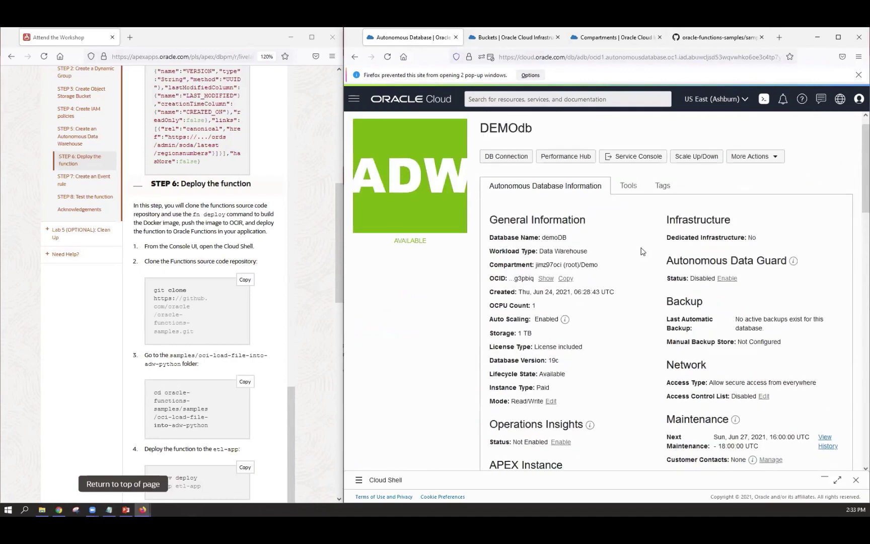
left_click(630, 206)
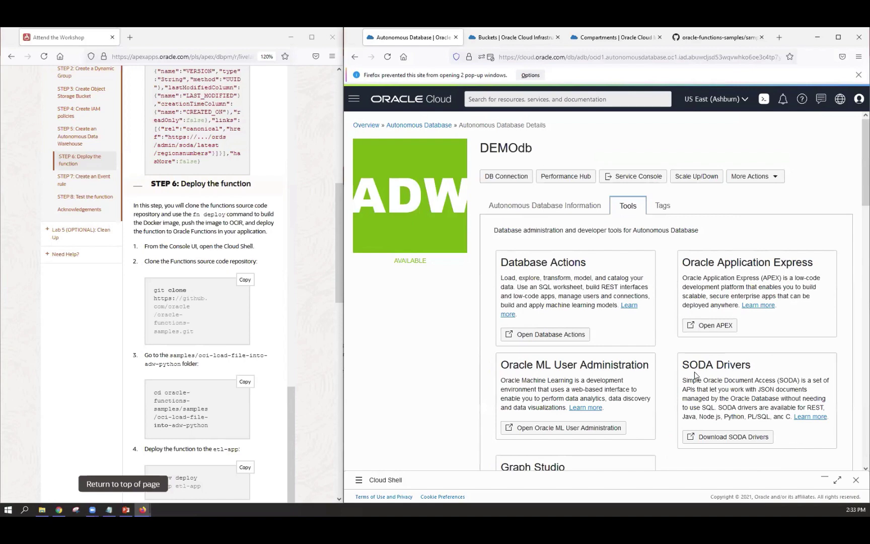
scroll(687, 381, "down", 3)
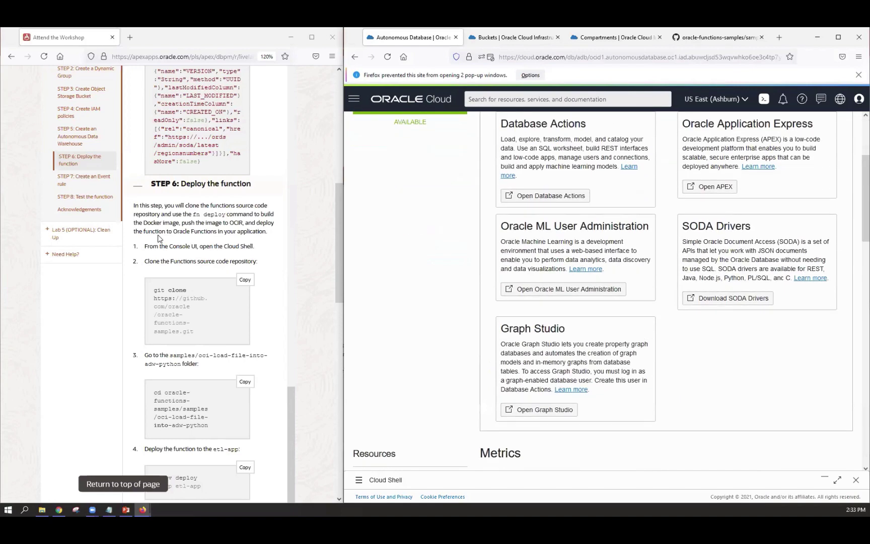
scroll(158, 237, "up", 10)
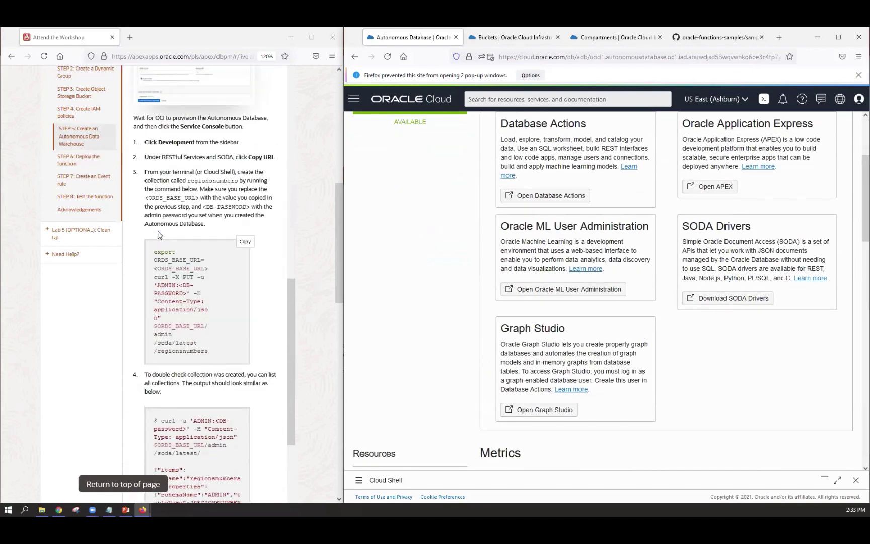
scroll(607, 210, "up", 3)
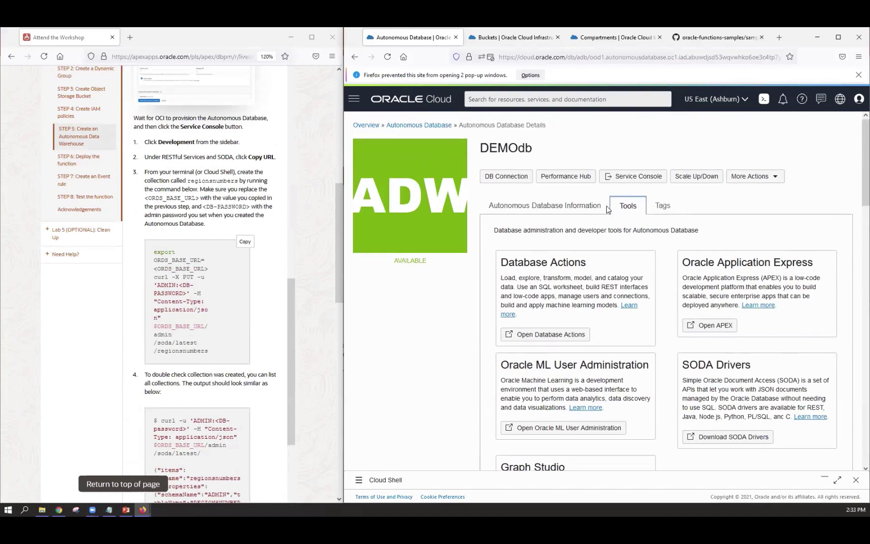
Reopen DEMOdb from the database list and maximize the browser over its details page.
left_click(629, 176)
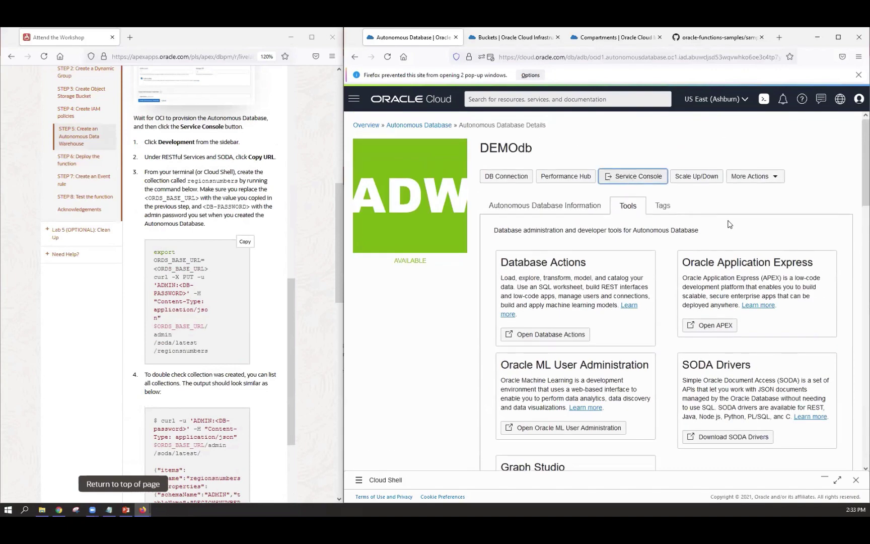
left_click(437, 129)
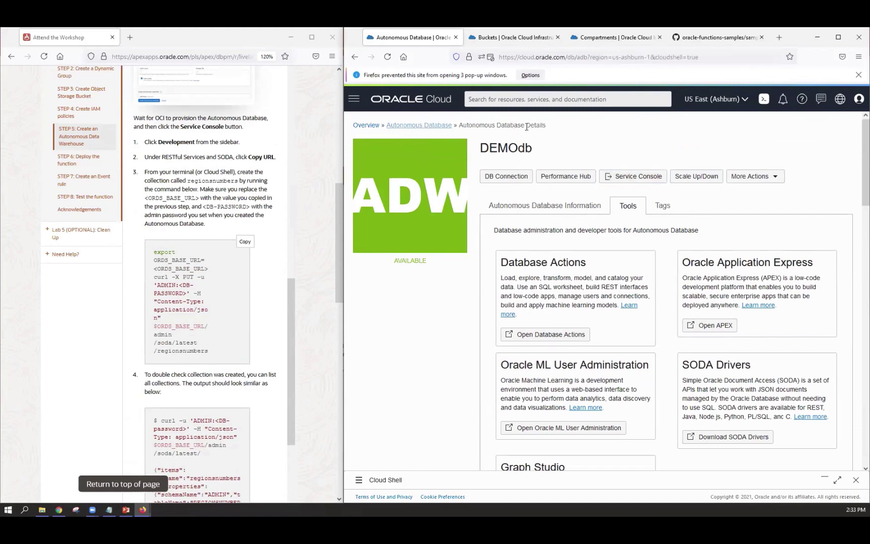
left_click(504, 272)
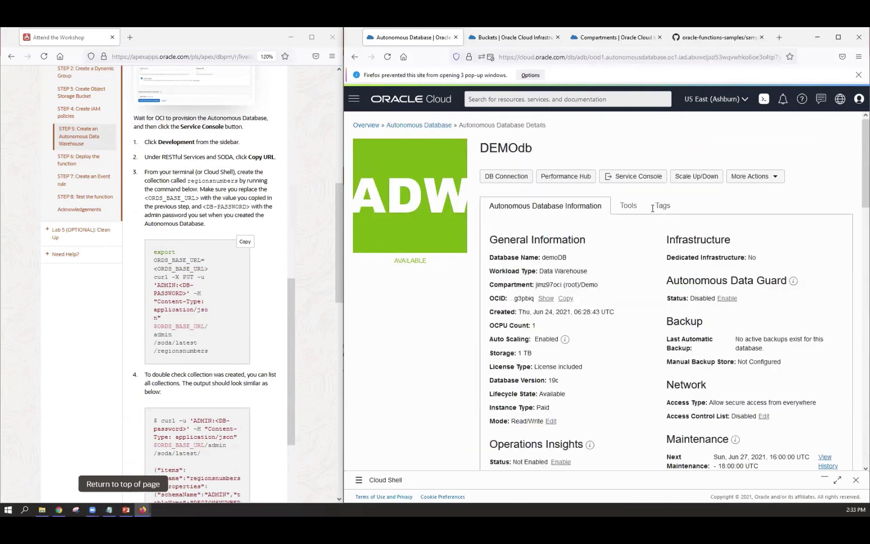
left_click(641, 179)
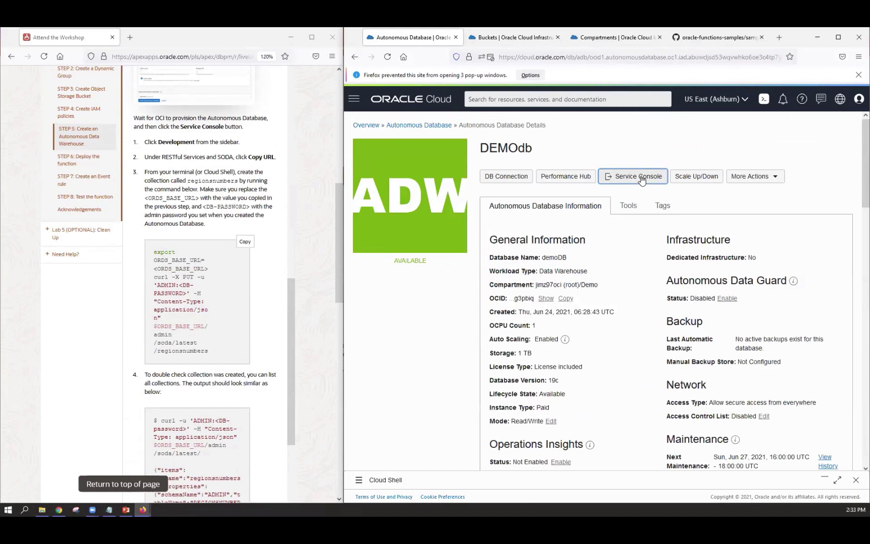
left_click(838, 36)
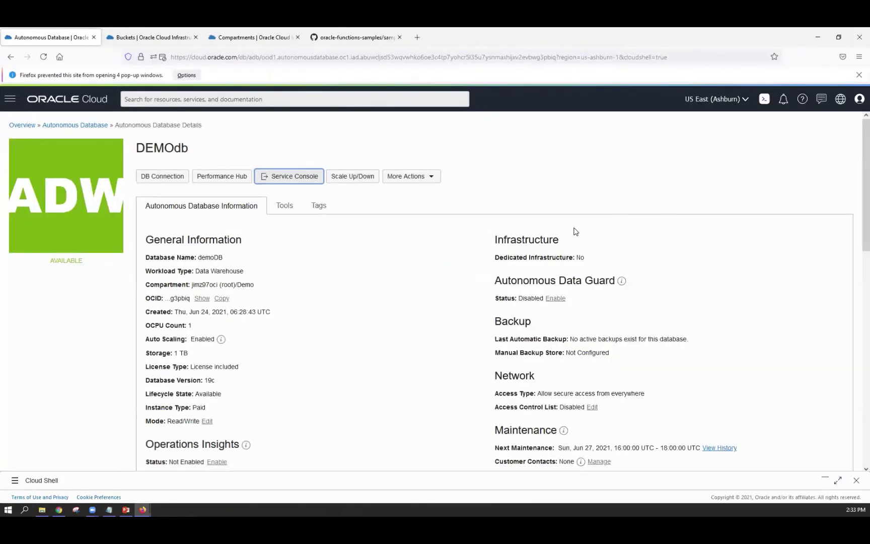
scroll(549, 237, "down", 2)
scroll(548, 237, "up", 2)
left_click(297, 206)
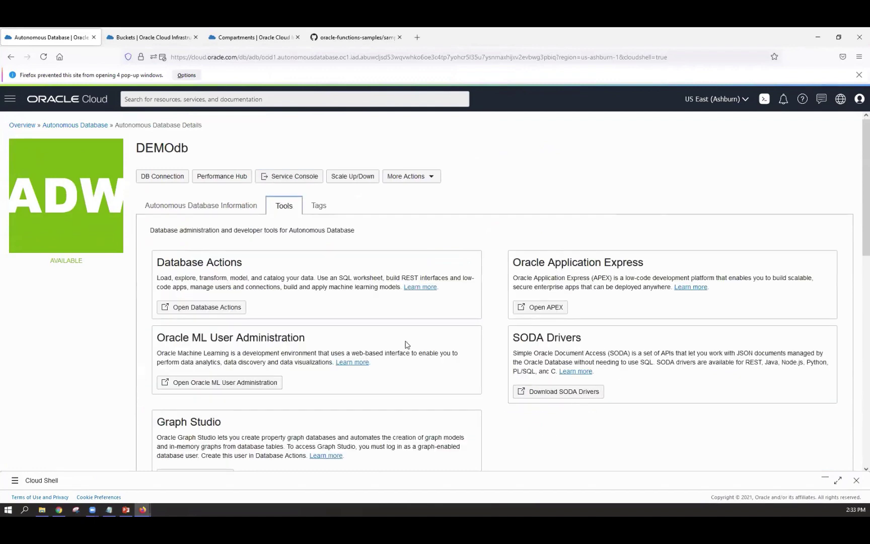
scroll(407, 344, "down", 4)
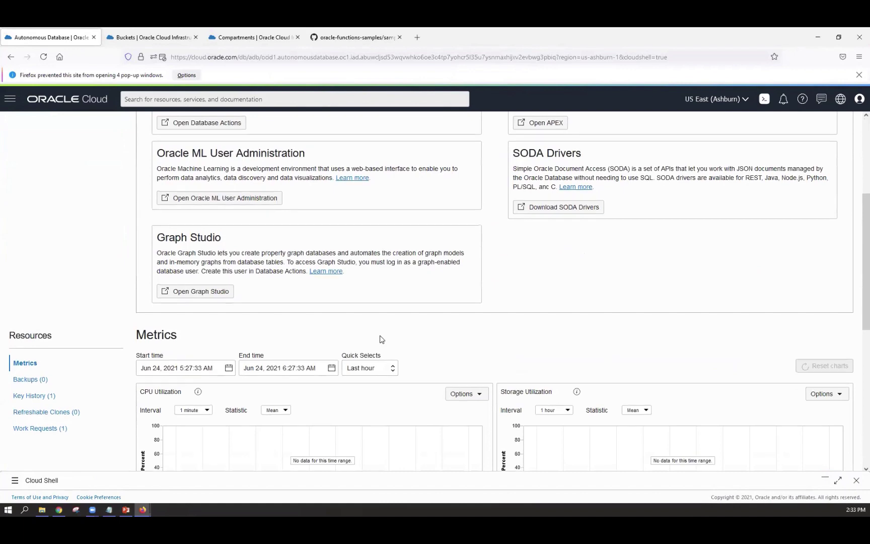
scroll(382, 337, "up", 4)
left_click(208, 207)
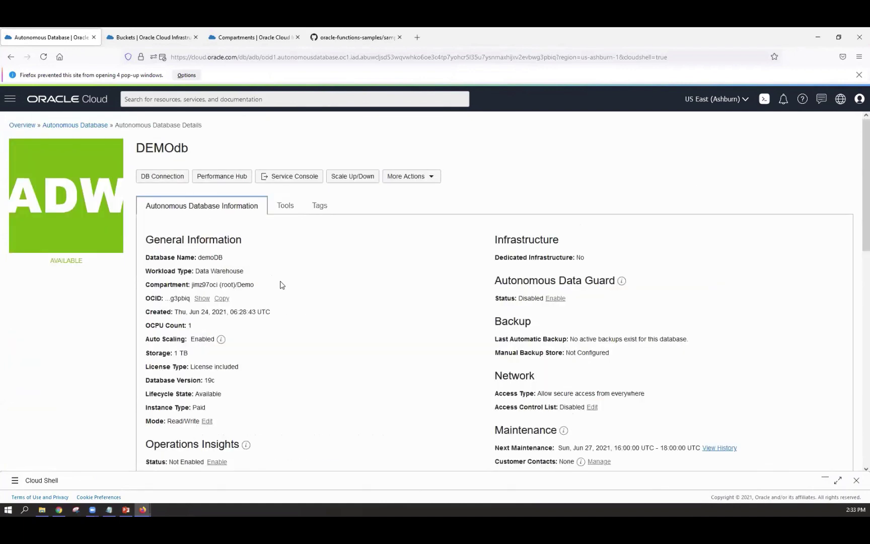
scroll(281, 285, "down", 5)
scroll(281, 285, "up", 5)
Sign in to Oracle Cloud in the Chrome window with the account user name and password.
left_click(59, 510)
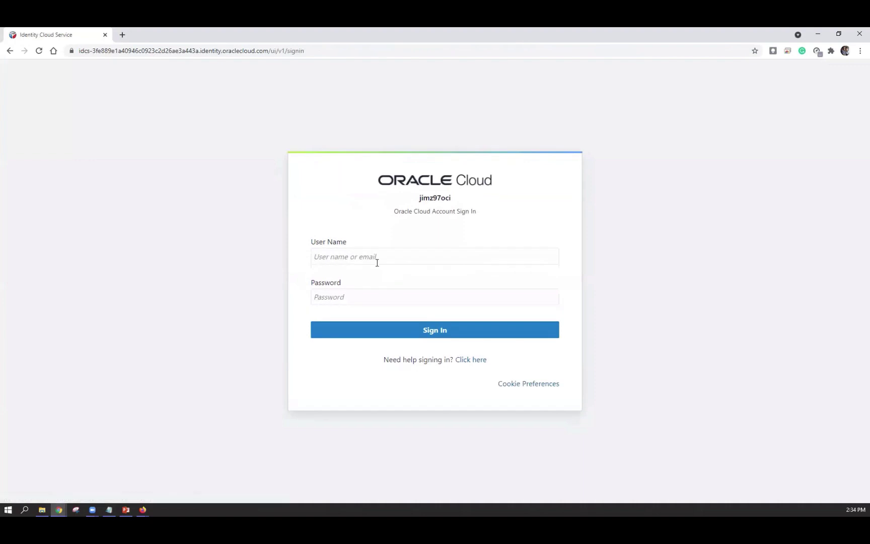
left_click(377, 260)
type("jimz97@•")
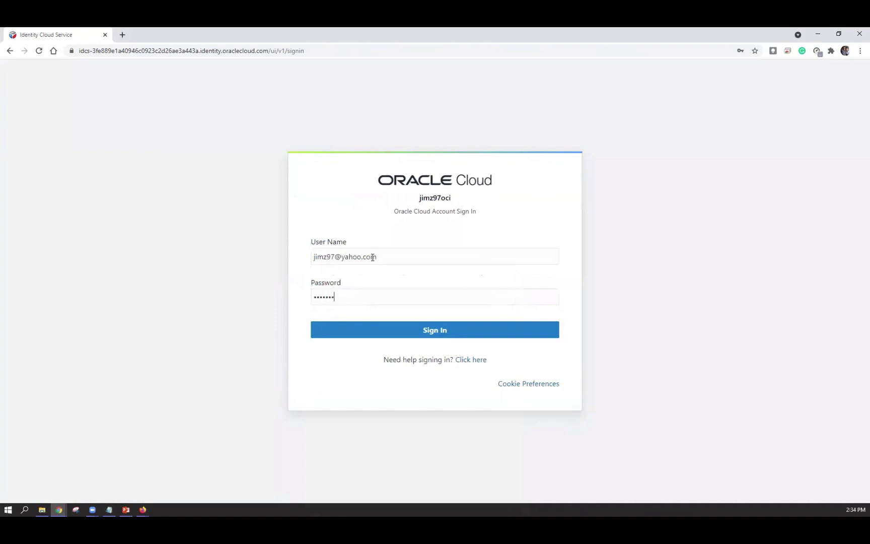
key("Return")
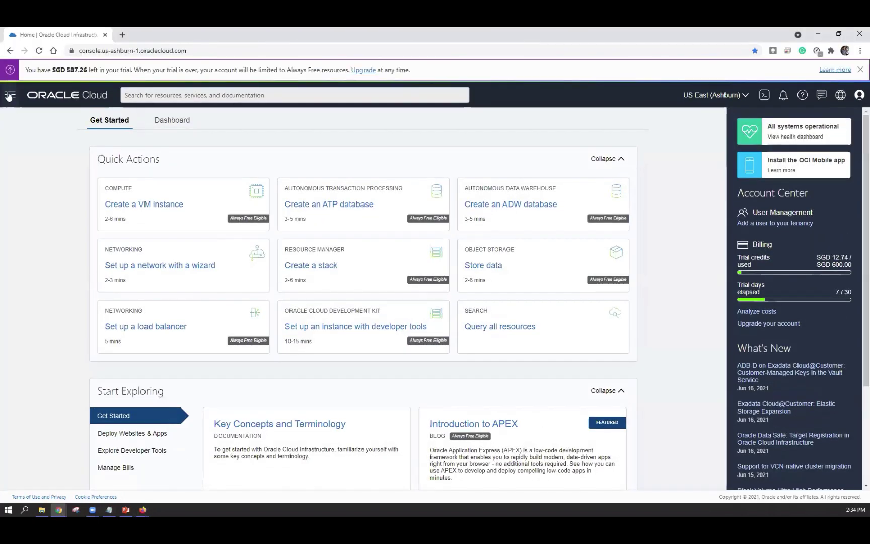
Go to Autonomous Data Warehouse, filter to the Demo compartment, and launch DEMOdb's Service Console.
left_click(10, 95)
mouse_move(94, 210)
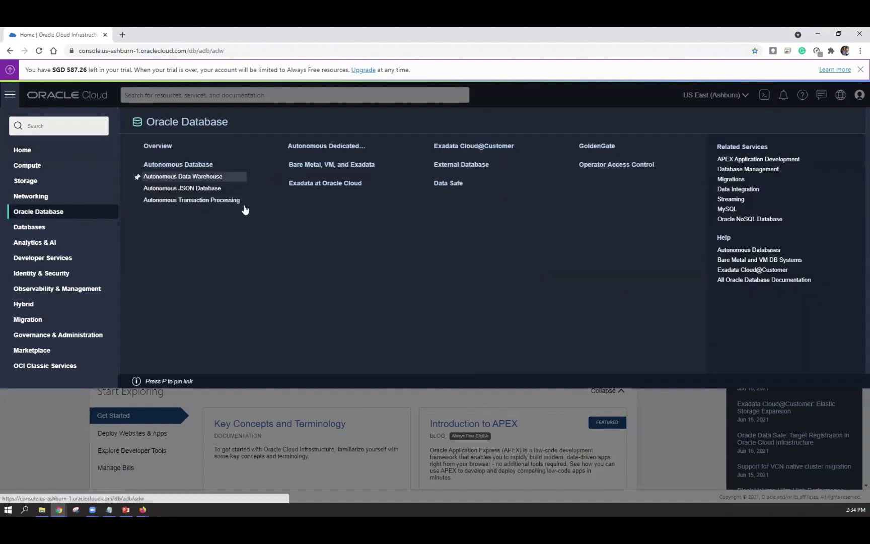
left_click(169, 175)
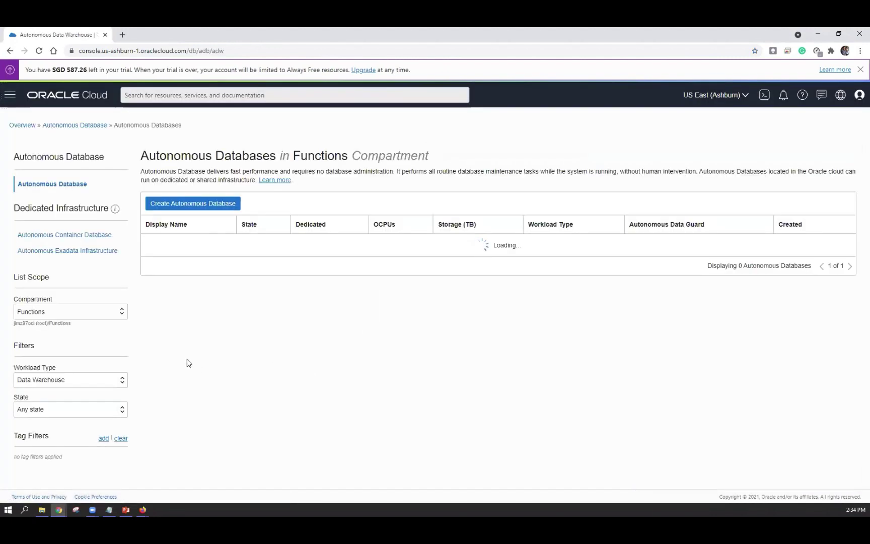
left_click(122, 315)
left_click(77, 344)
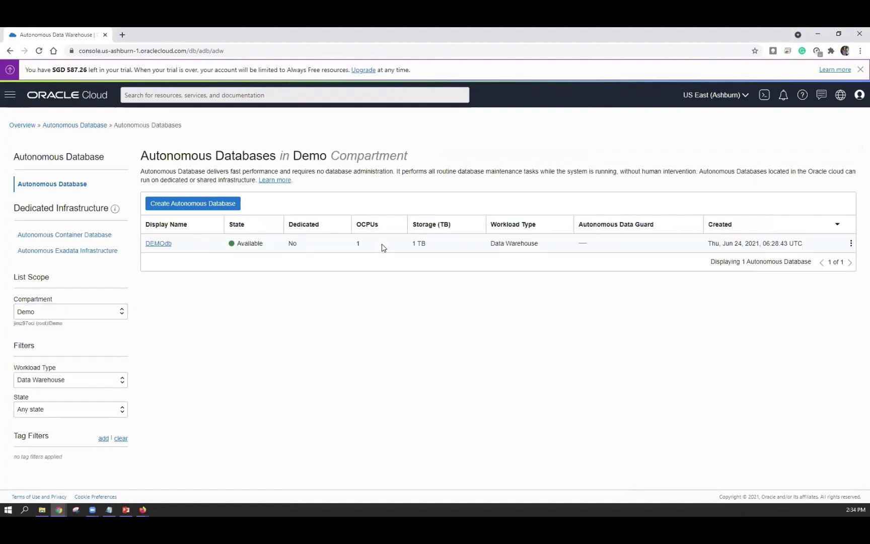
left_click(151, 246)
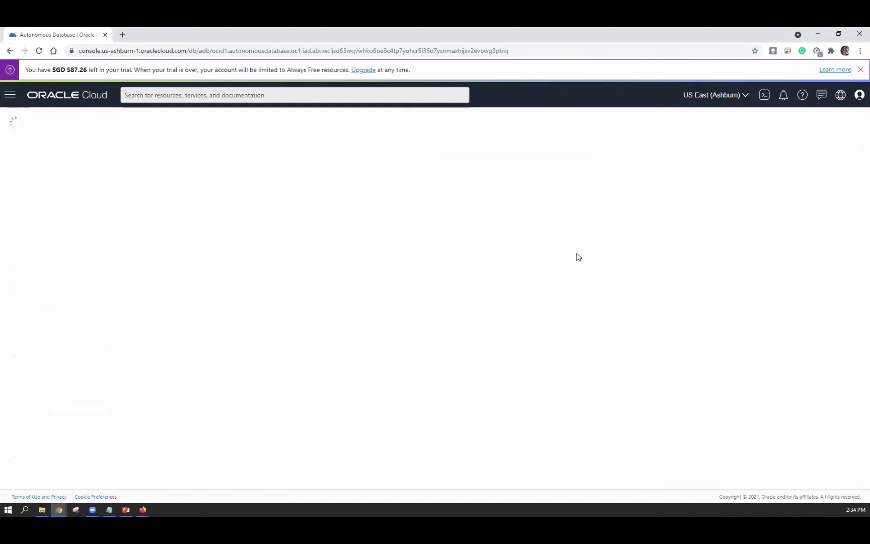
left_click(291, 171)
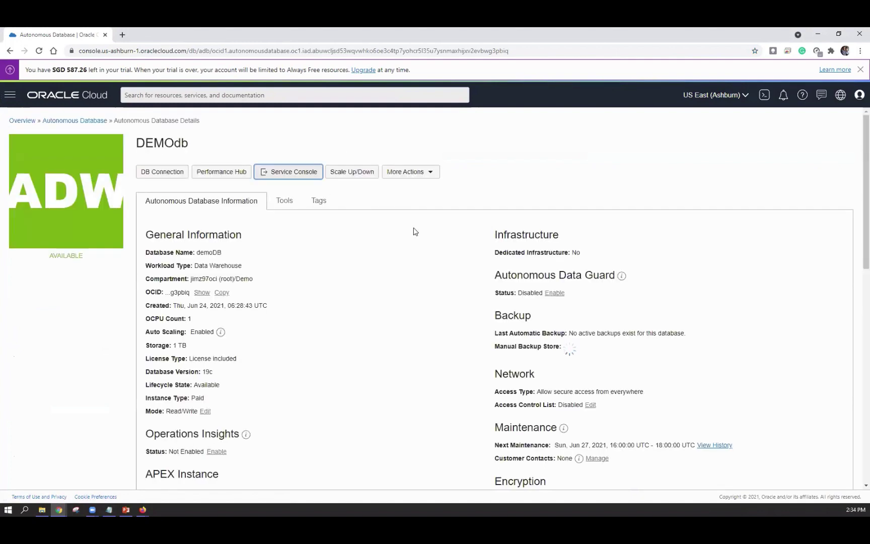
scroll(416, 354, "down", 6)
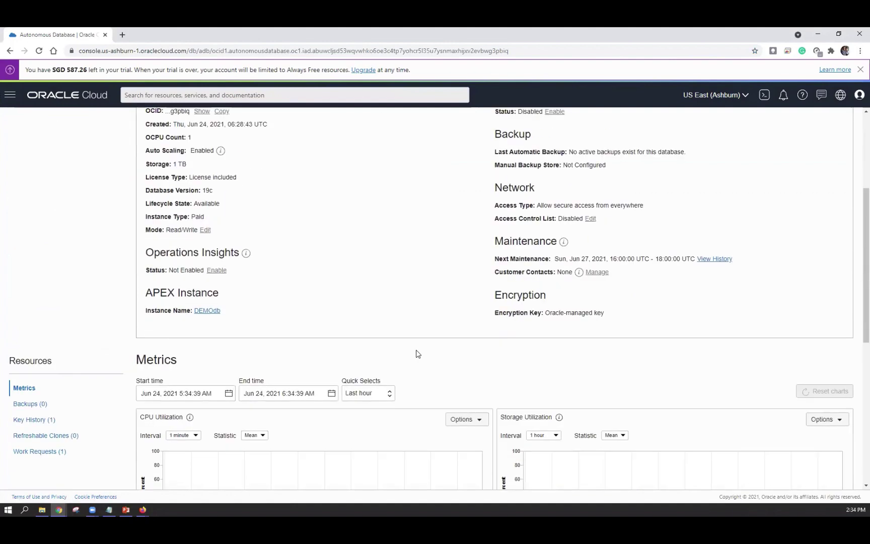
scroll(416, 353, "down", 3)
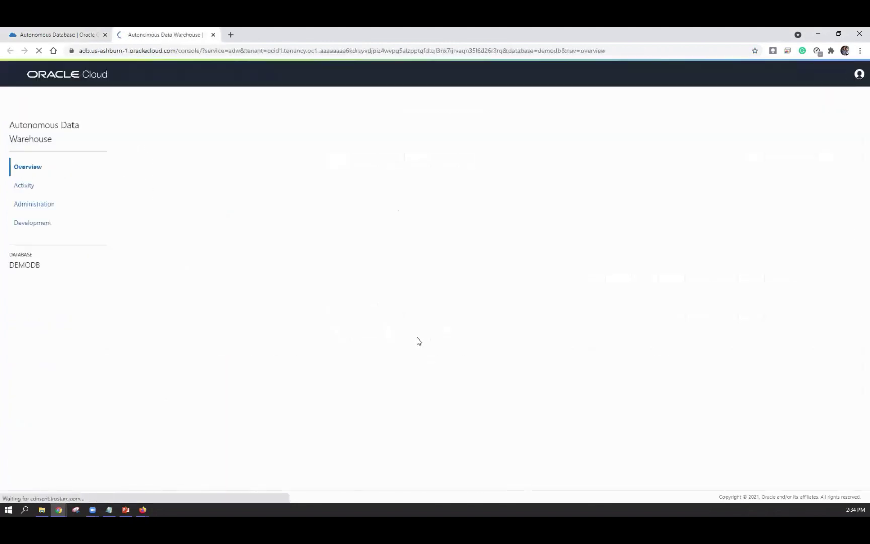
Copy DEMOdb's RESTful Services and SODA URL and paste it over <ORDS_BASE_URL> in Notepad.
left_click(43, 224)
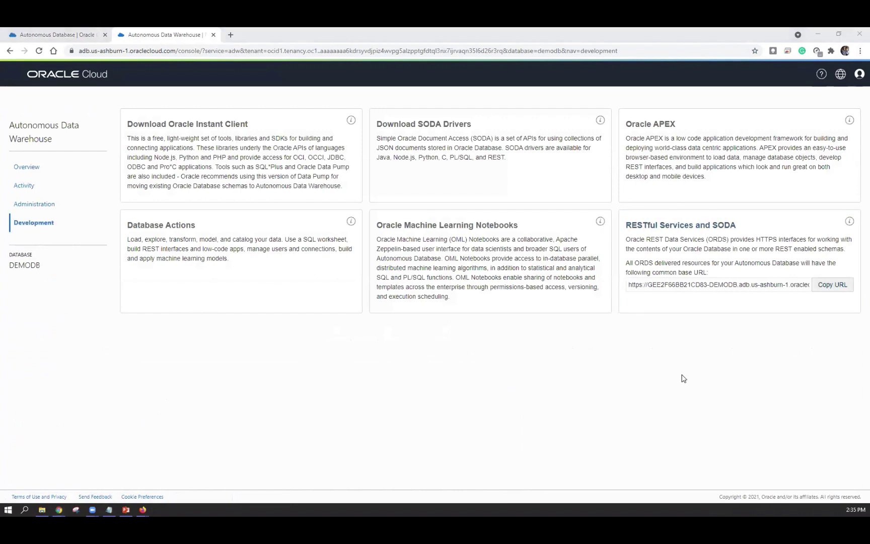
left_click(837, 286)
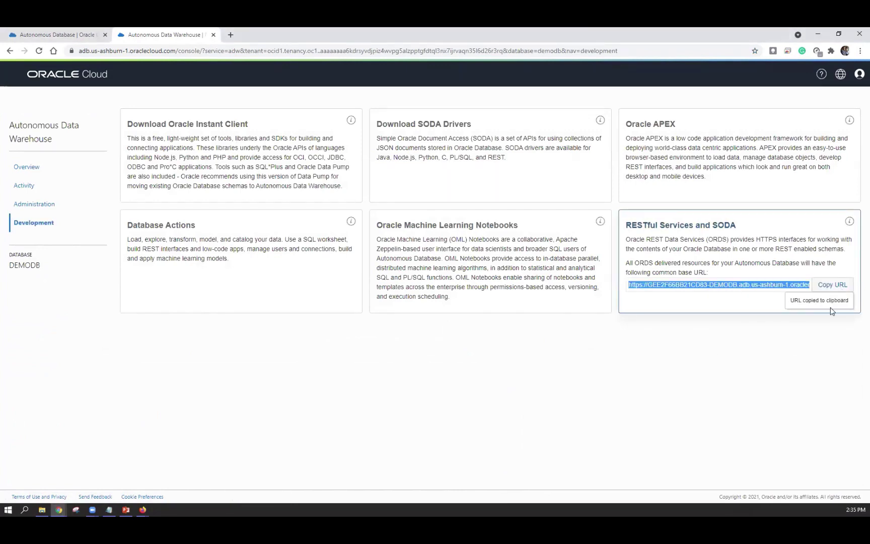
key("alt+Tab")
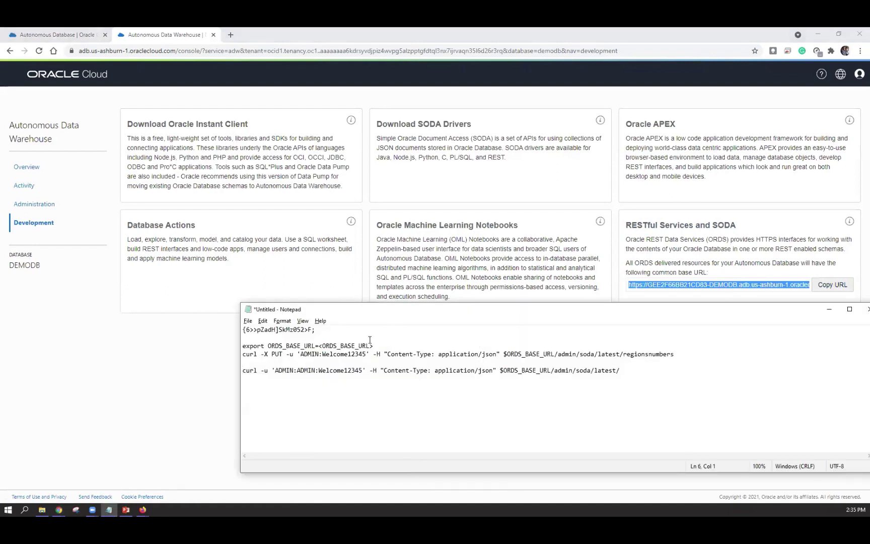
left_click_drag(374, 345, 321, 347)
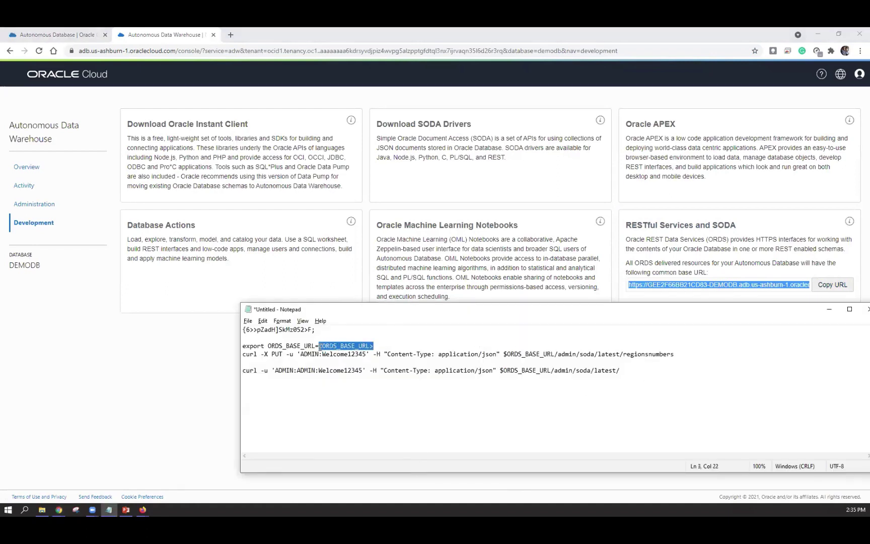
key("ctrl+v")
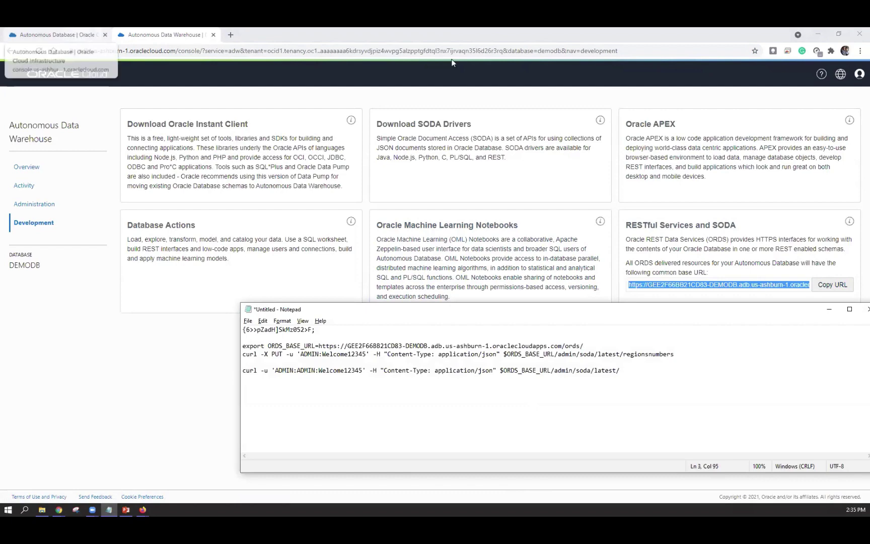
left_click(818, 34)
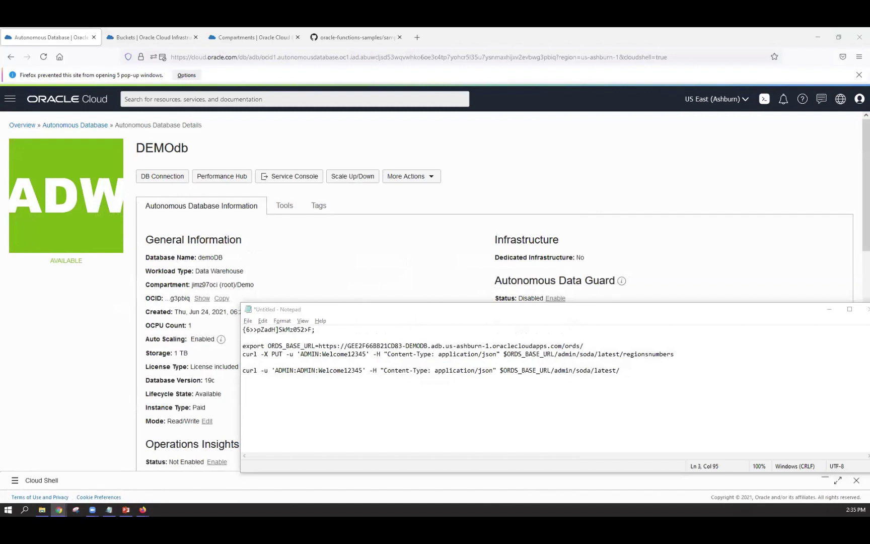
Snap the restored console window to the right half and open Cloud Shell below DEMOdb's details.
key("alt+Tab")
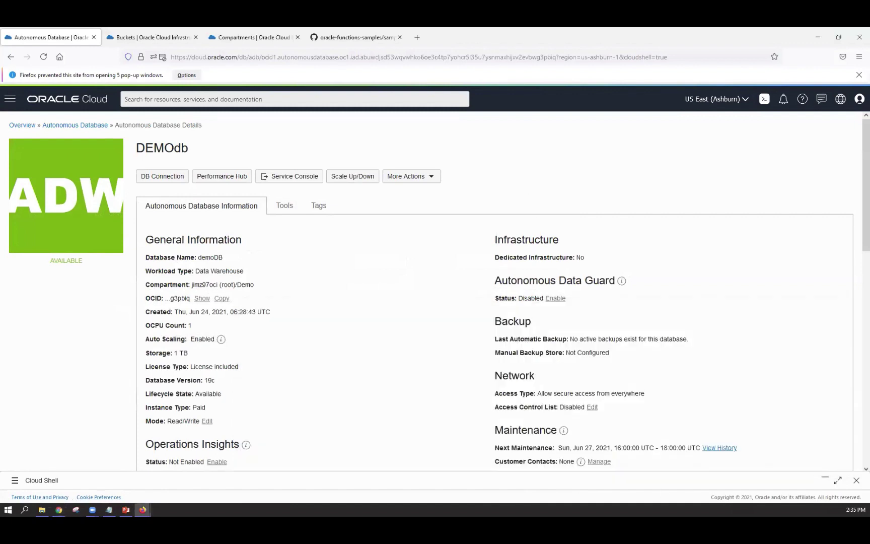
key("alt+Tab")
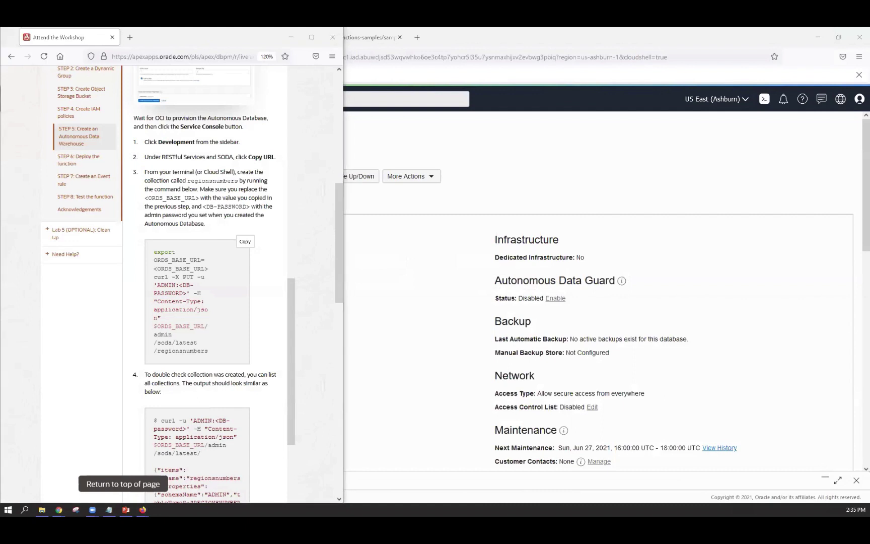
key("alt+Tab")
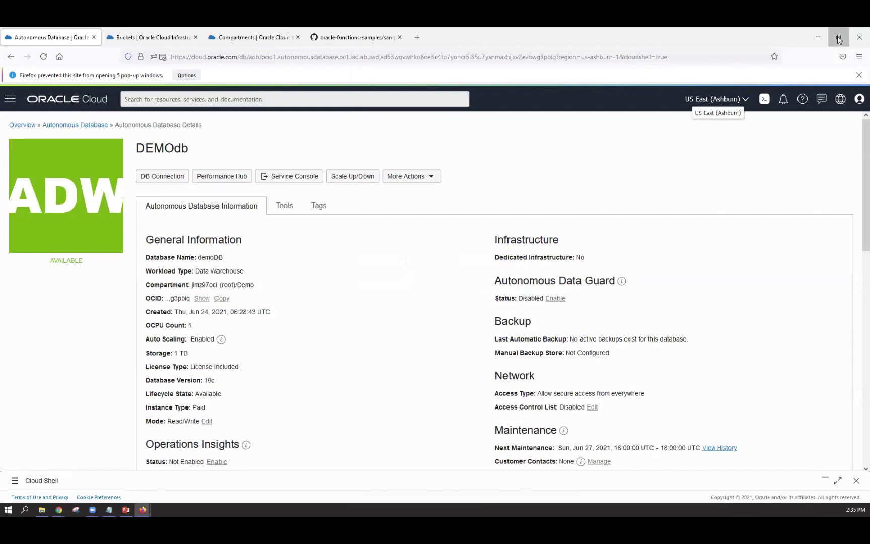
left_click(839, 37)
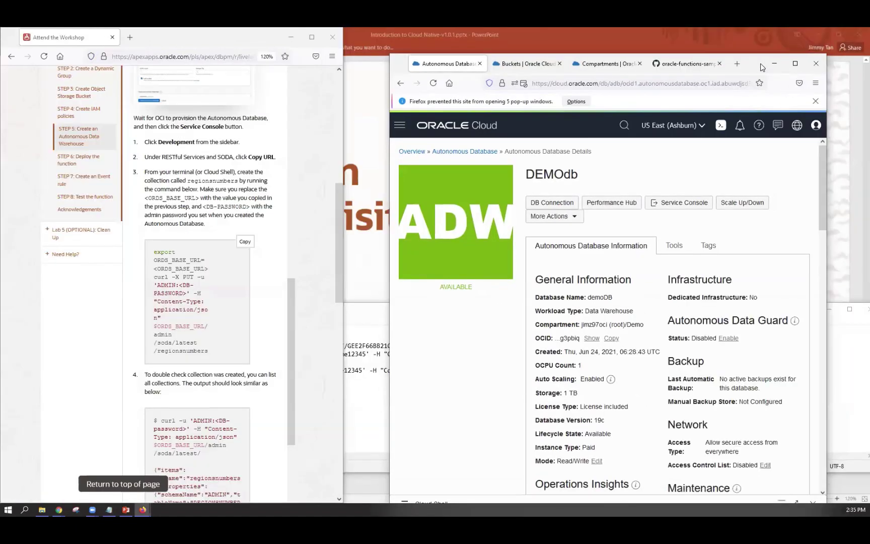
key("super+Right")
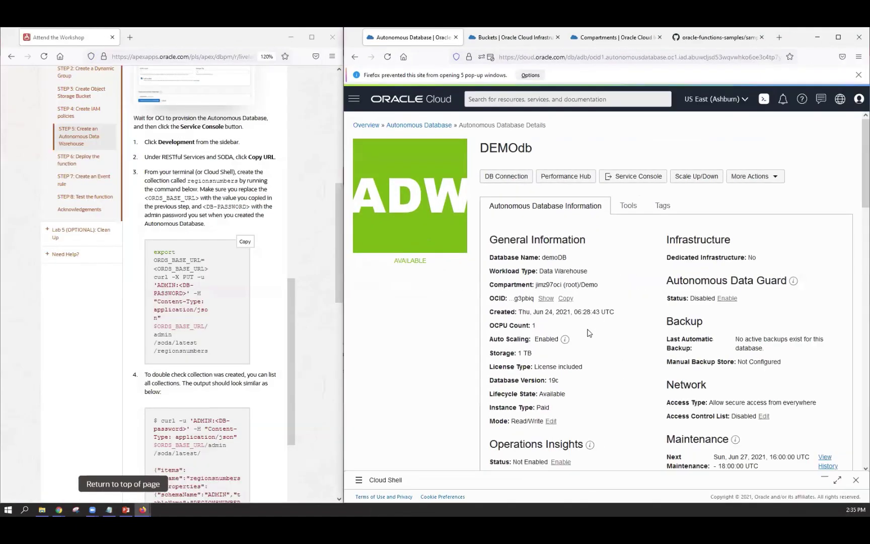
scroll(589, 335, "down", 3)
left_click(838, 479)
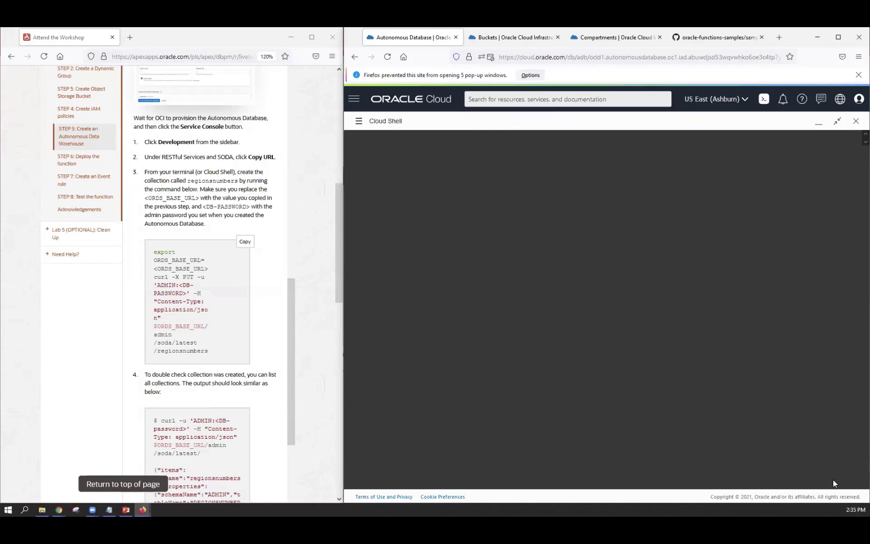
left_click(838, 123)
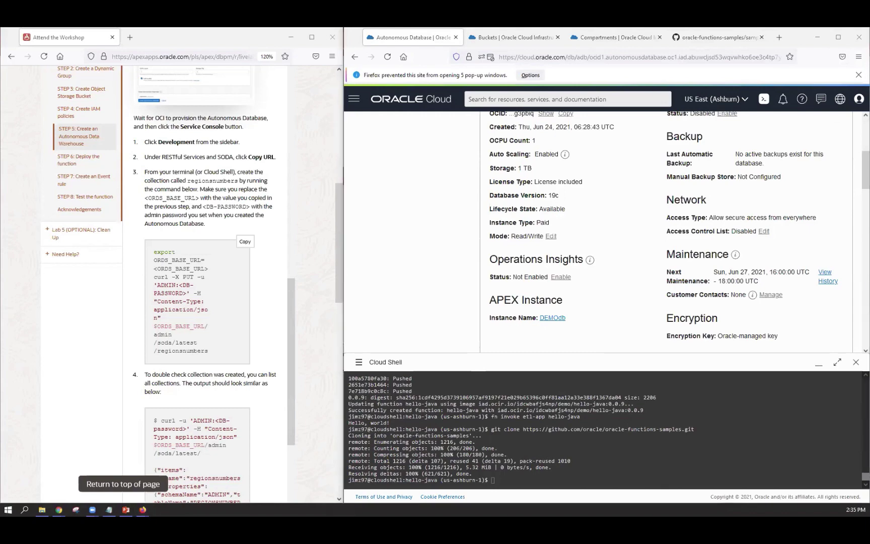
Paste the export ORDS_BASE_URL line from the notes into Cloud Shell and run it.
key("alt+Tab")
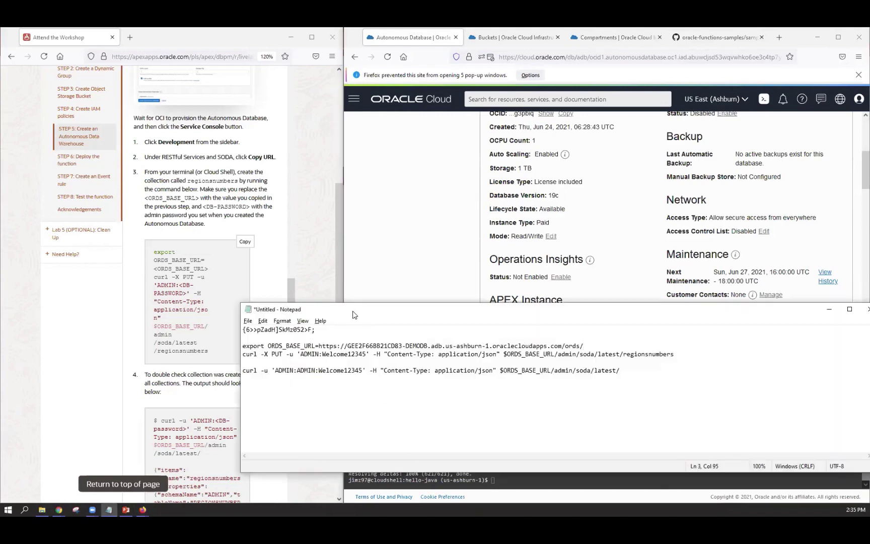
left_click_drag(354, 313, 384, 202)
left_click_drag(616, 234, 344, 222)
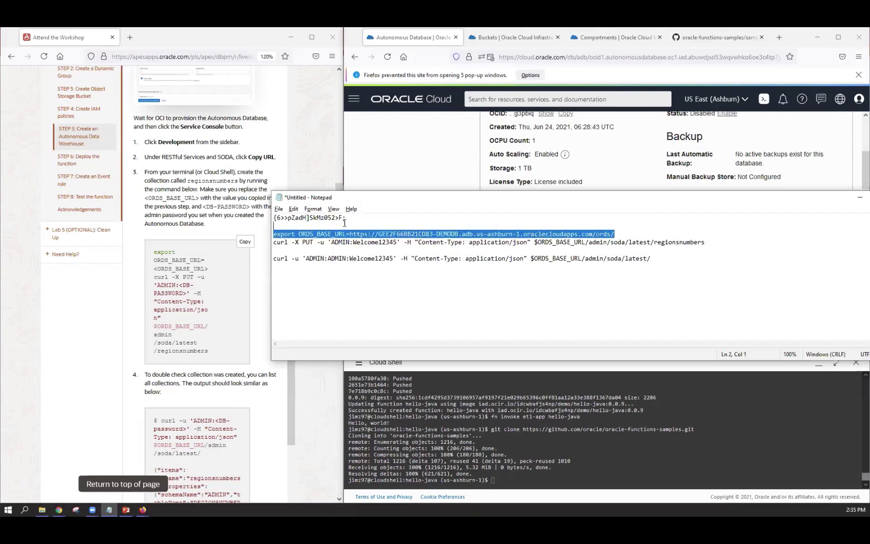
left_click_drag(295, 233, 274, 234)
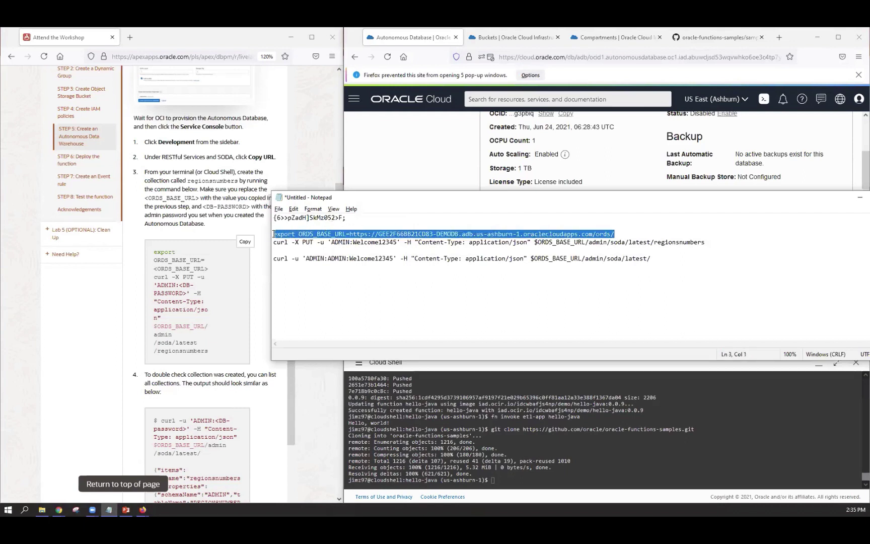
left_click(505, 475)
right_click(505, 475)
left_click(526, 392)
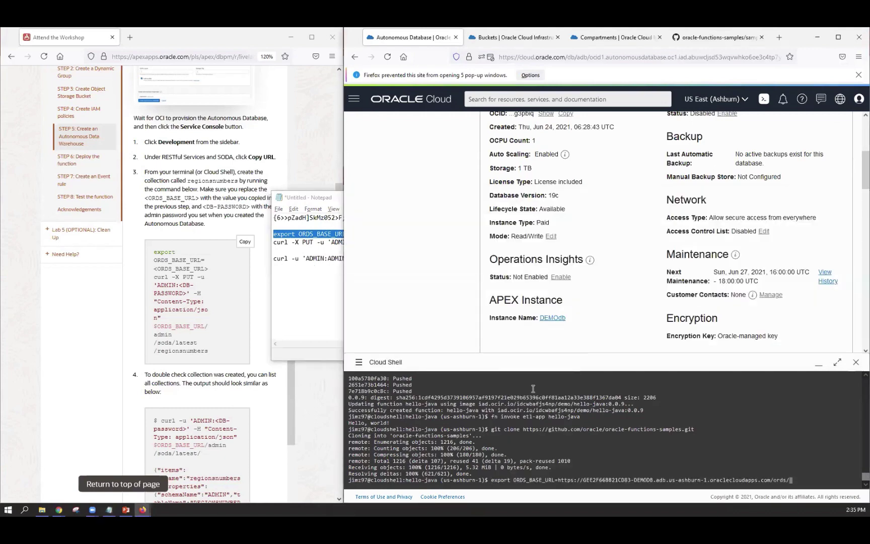
Run the curl PUT that creates the regionsnumbers collection; it returns 401 Unauthorized.
key("alt+Tab")
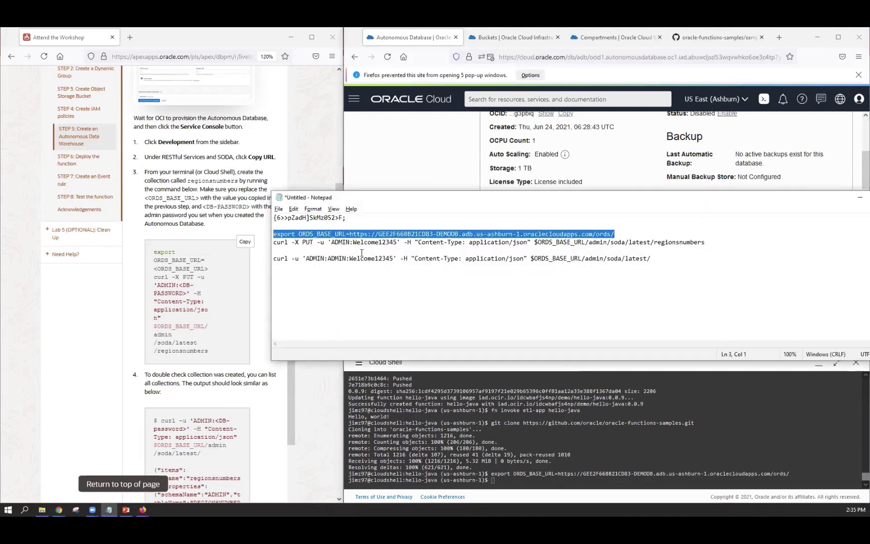
left_click_drag(709, 243, 267, 243)
key("super+c")
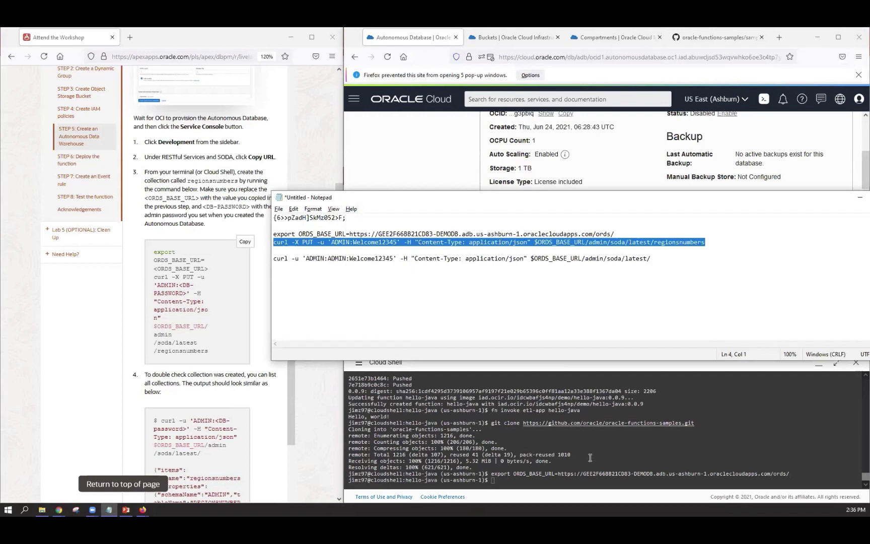
left_click(521, 481)
right_click(520, 481)
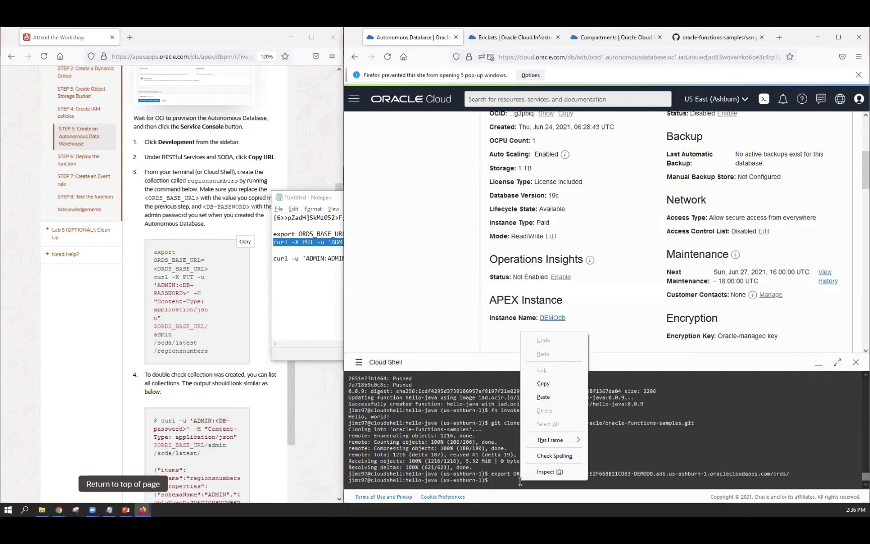
left_click(558, 395)
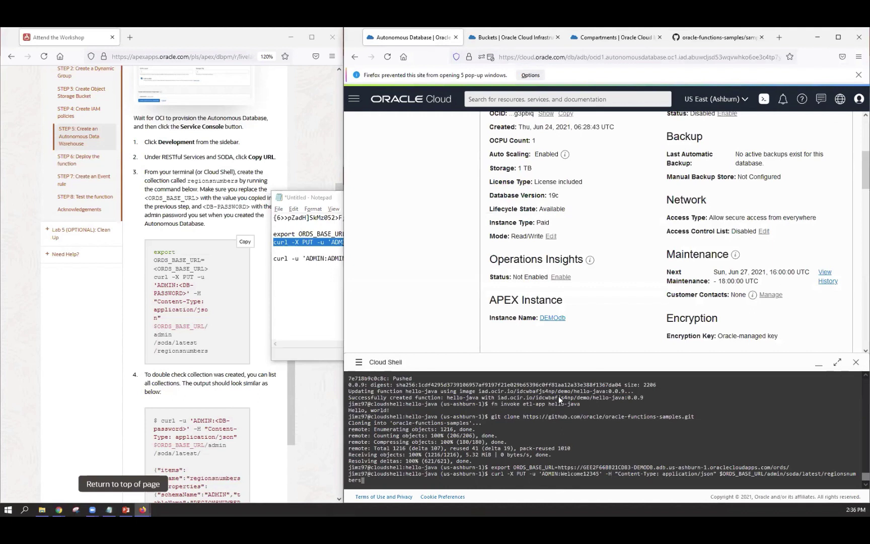
key("Return")
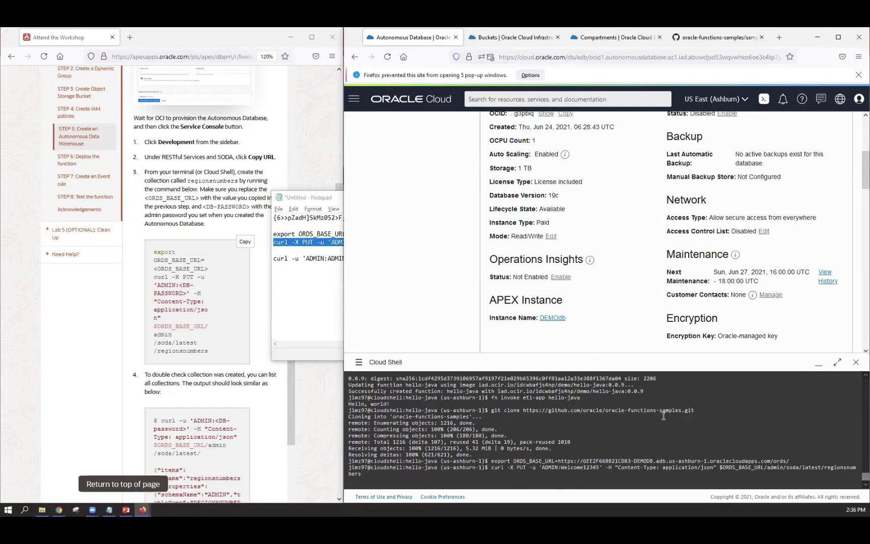
Run the curl command that lists the database's collections.
left_click(299, 278)
left_click_drag(655, 259, 256, 259)
key("super+c")
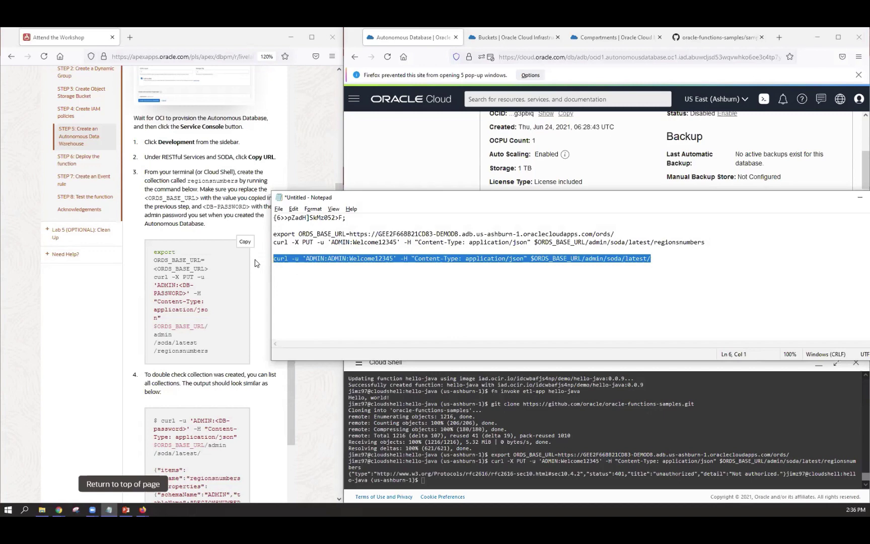
left_click(491, 482)
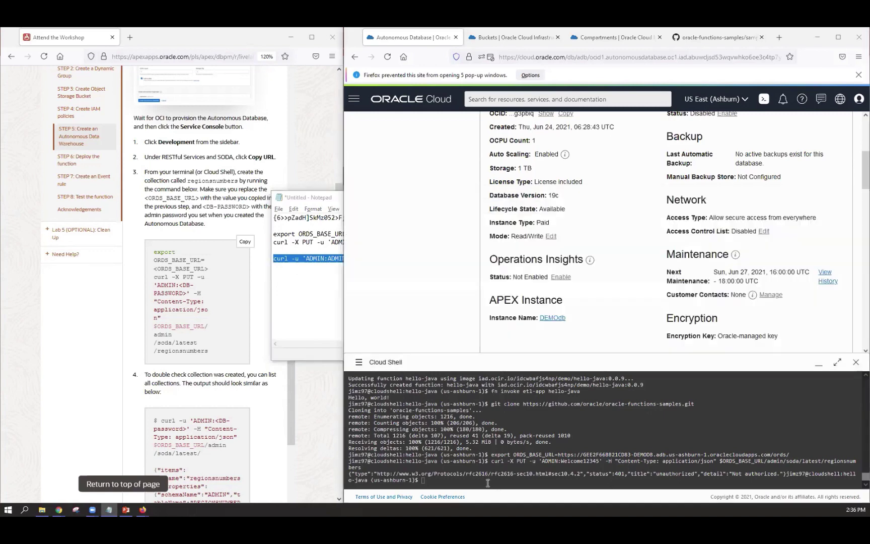
right_click(489, 480)
left_click(511, 398)
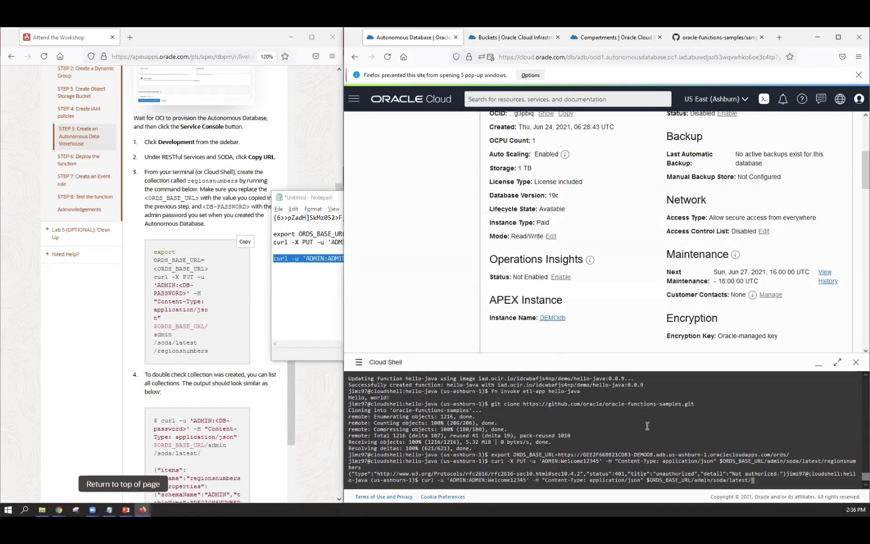
key("Return")
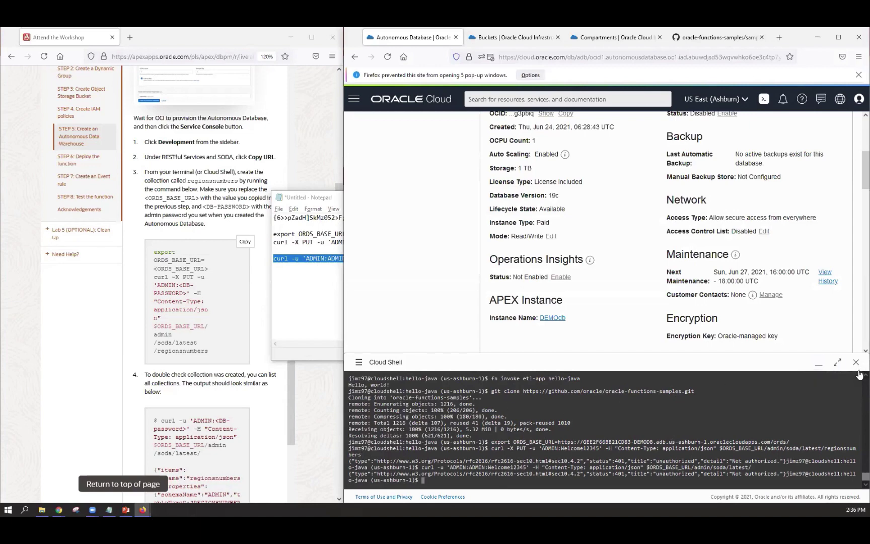
Change Cloud Shell into the oci-load-file-into-adw-python folder with step 3's cd command.
left_click(819, 364)
left_click(278, 412)
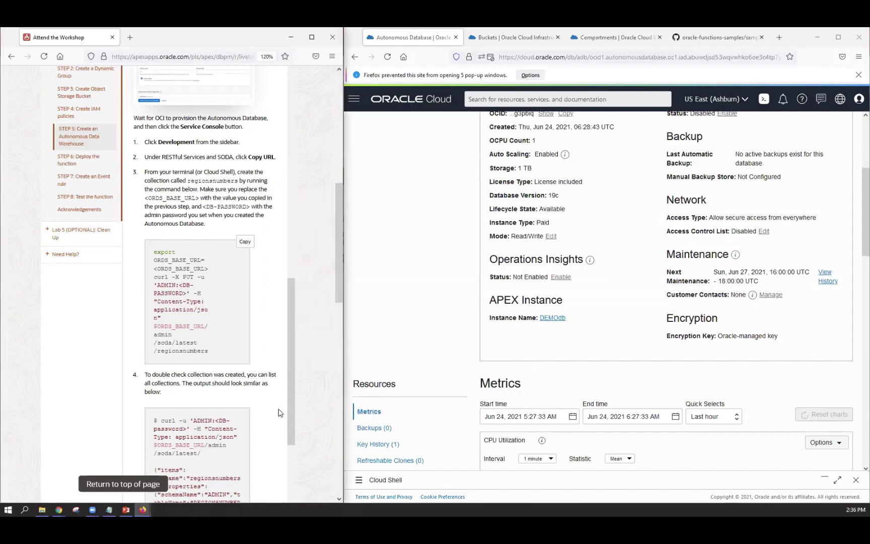
scroll(279, 412, "down", 10)
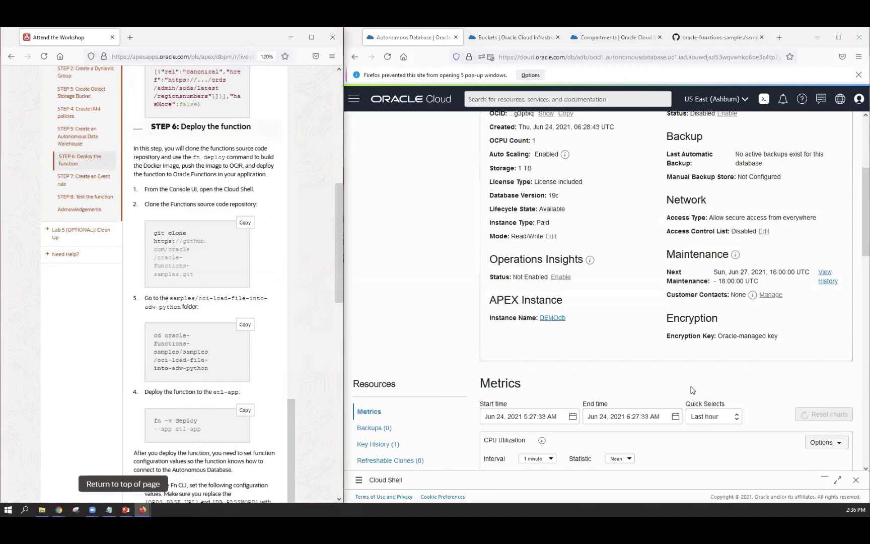
left_click(836, 481)
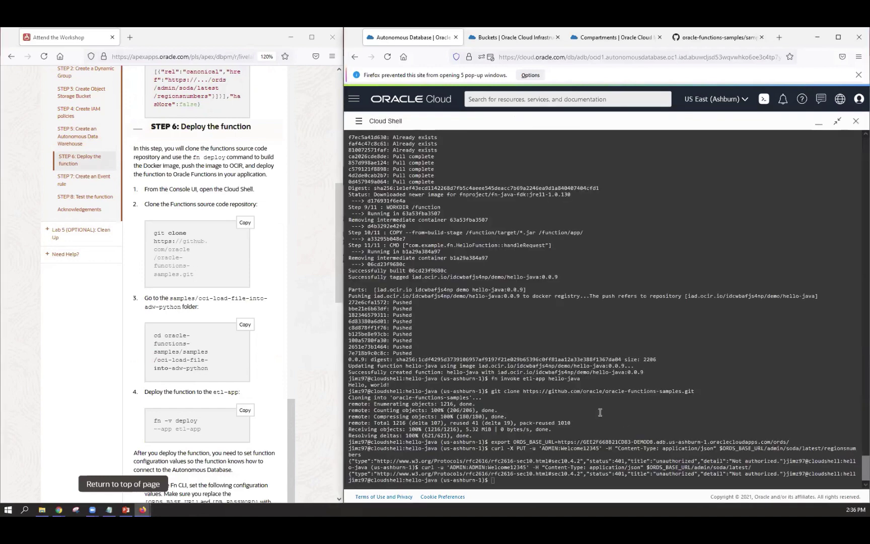
left_click(245, 325)
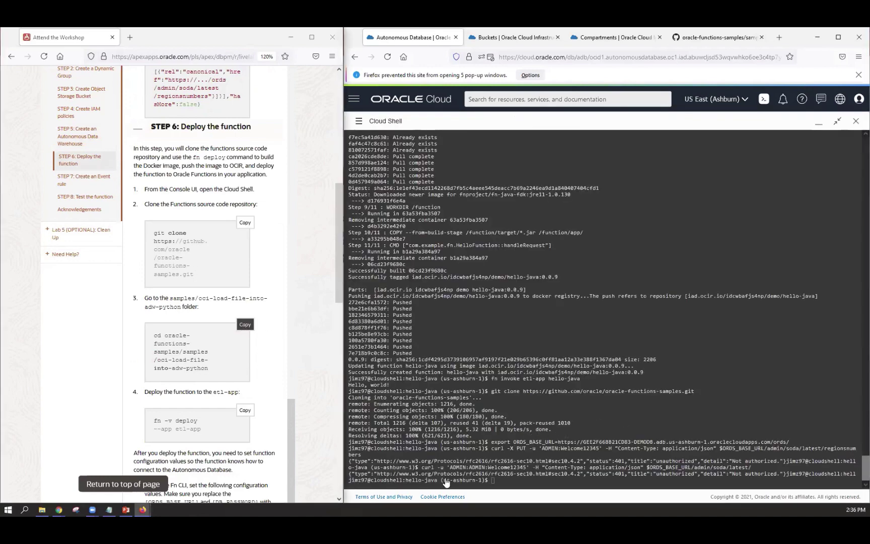
right_click(510, 481)
left_click(543, 400)
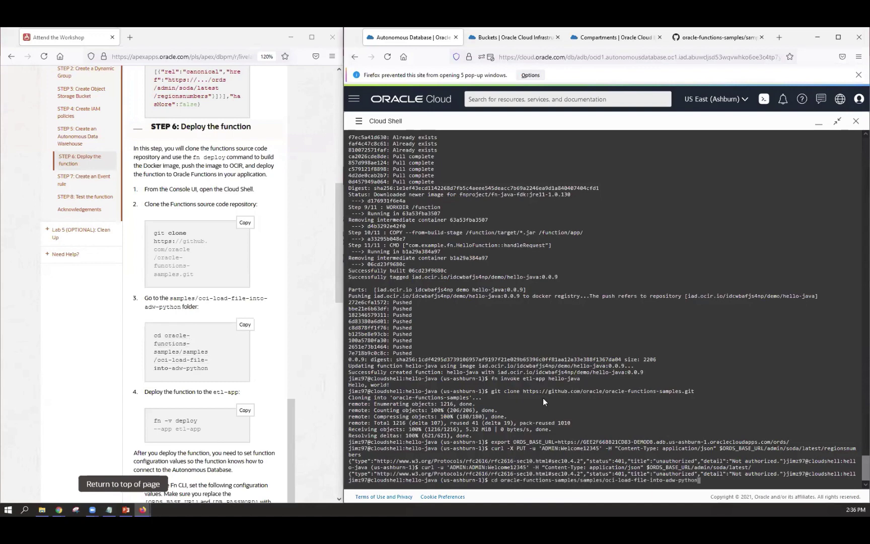
key("Return")
Clear the terminal and list the sample folder's files, including file2.csv.
type("clear")
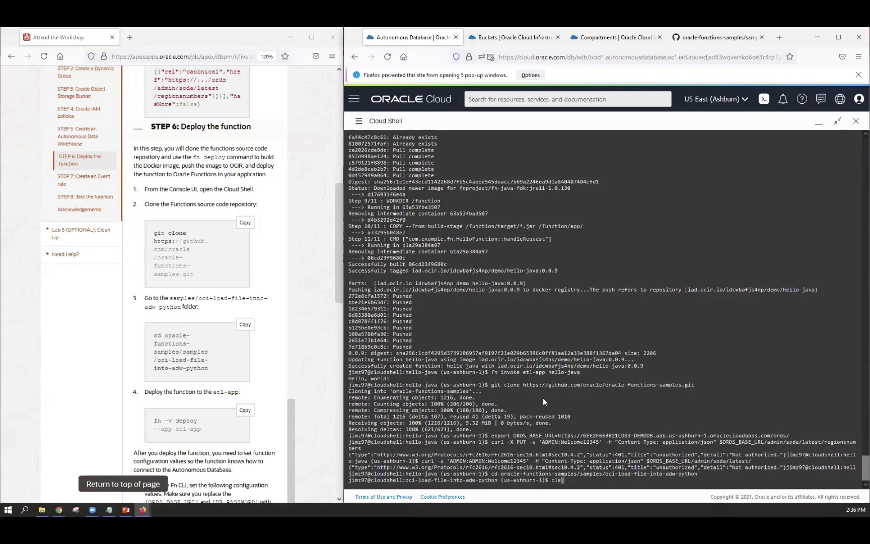
key("Return")
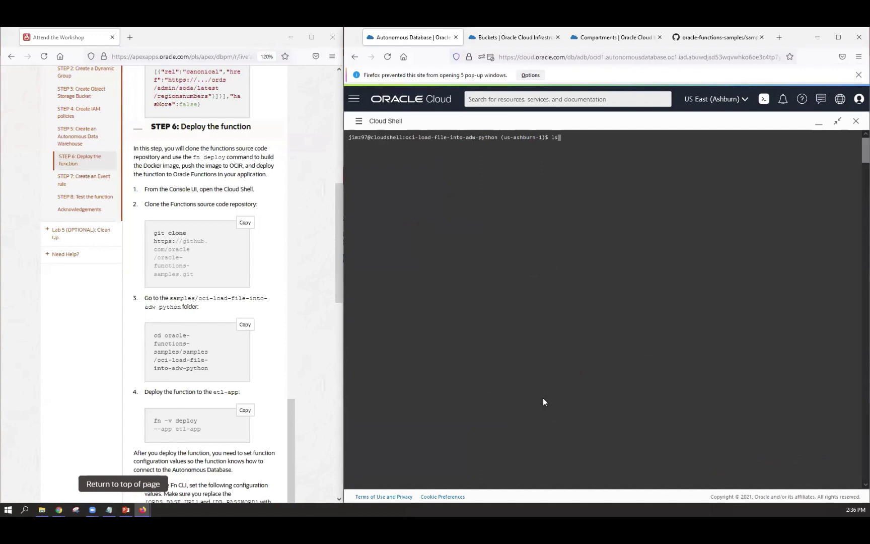
key("Return")
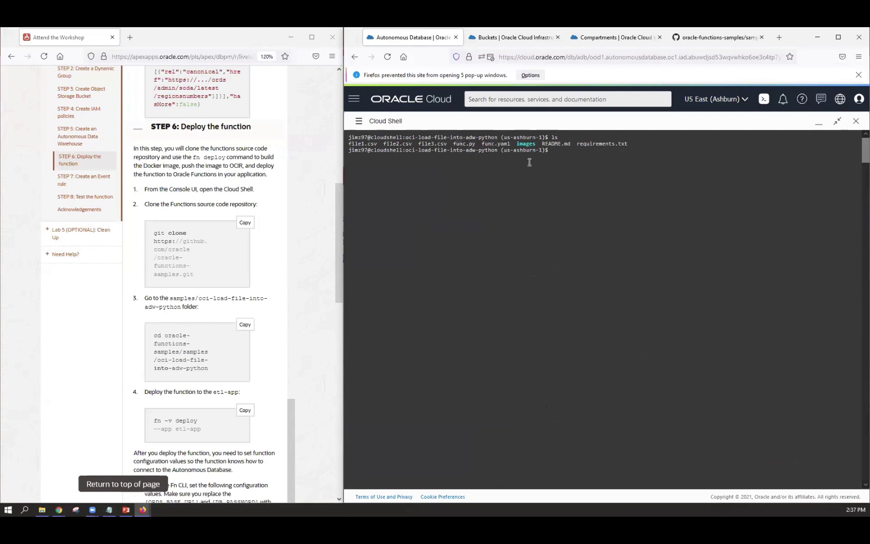
Start deploying the function with fn -v deploy --app etl-app in Cloud Shell.
left_click(244, 410)
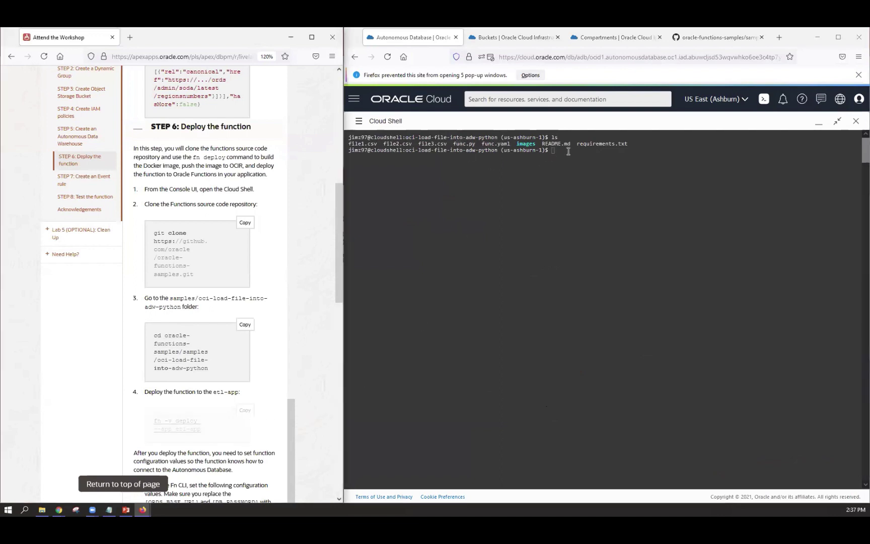
right_click(568, 153)
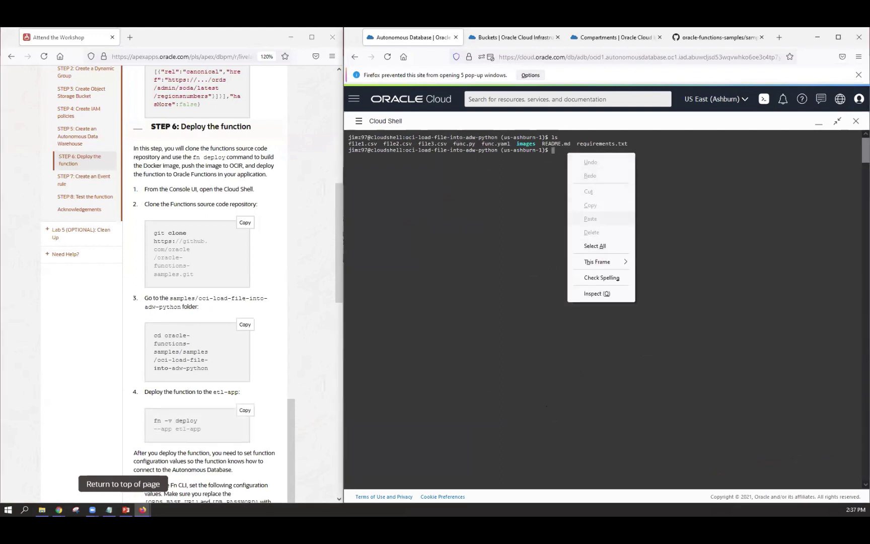
left_click(245, 411)
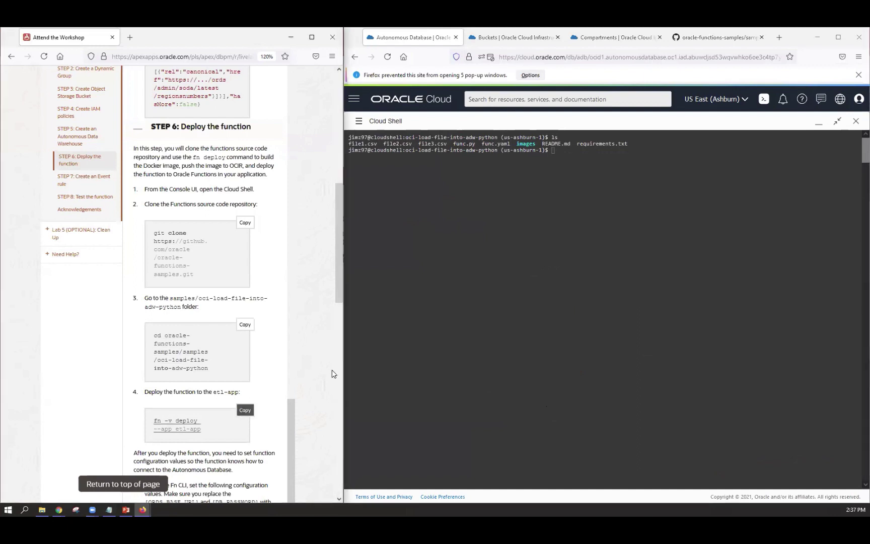
left_click(563, 151)
key("ctrl+v")
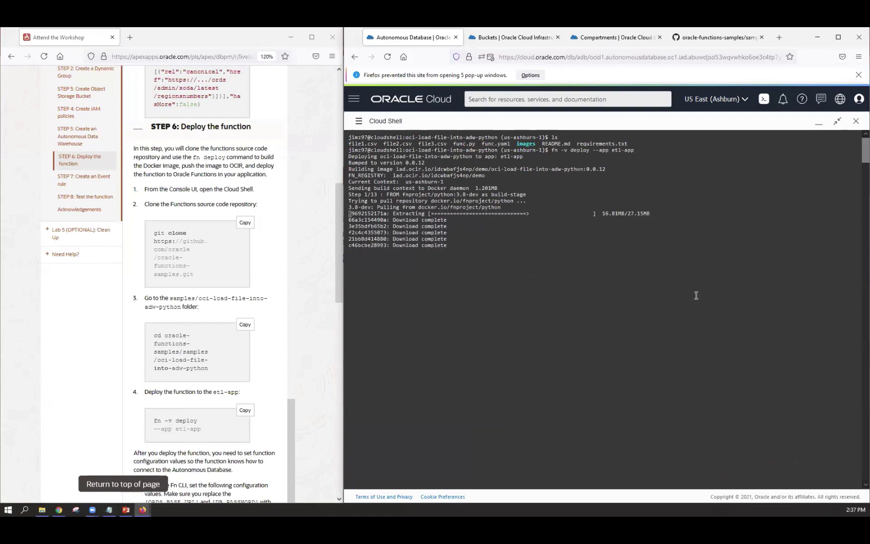
scroll(272, 381, "down", 3)
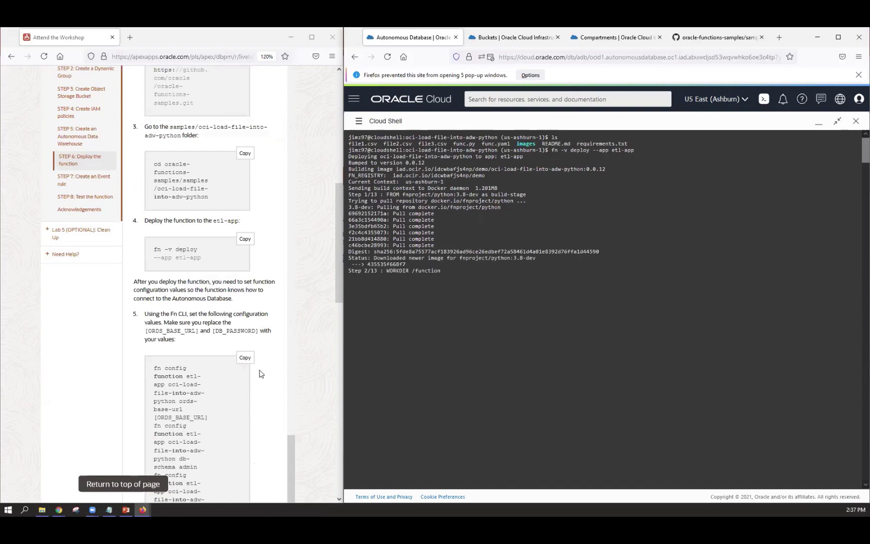
scroll(218, 359, "down", 2)
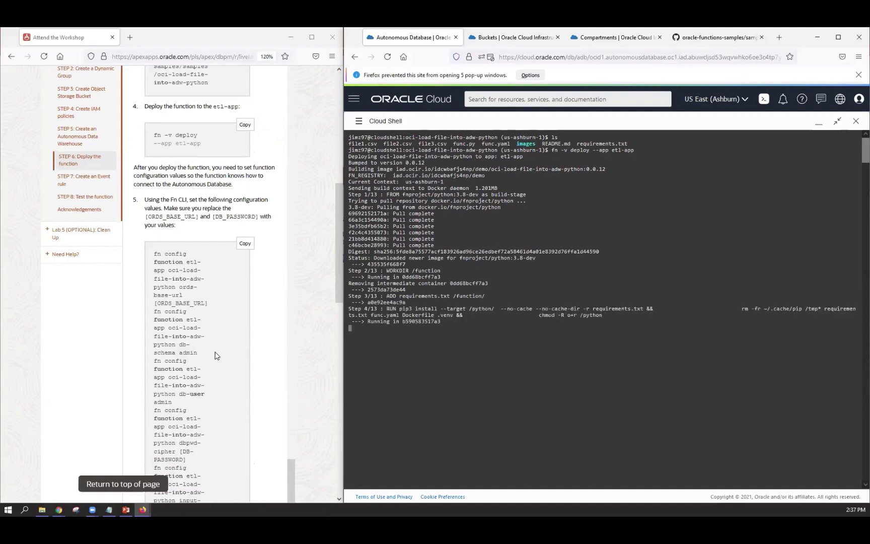
scroll(215, 356, "down", 1)
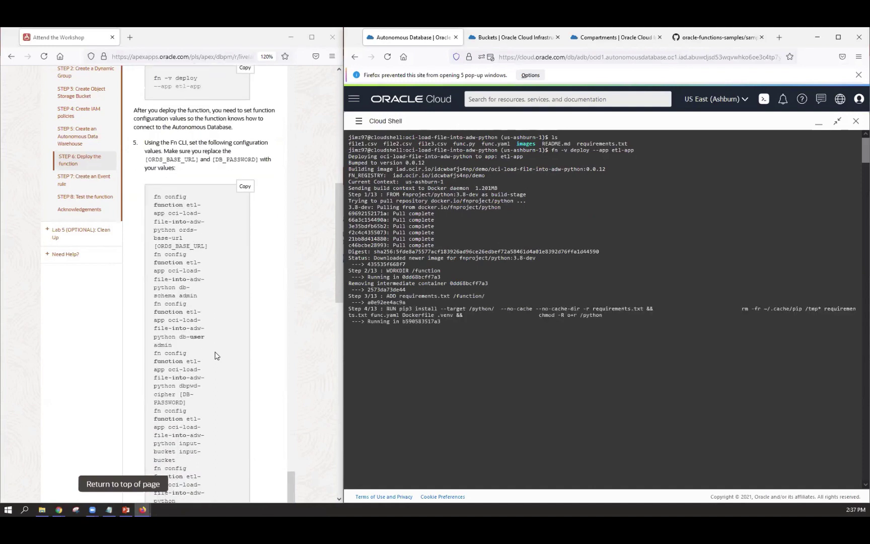
Paste step 5's six fn config commands for etl-app into Notepad.
left_click(247, 188)
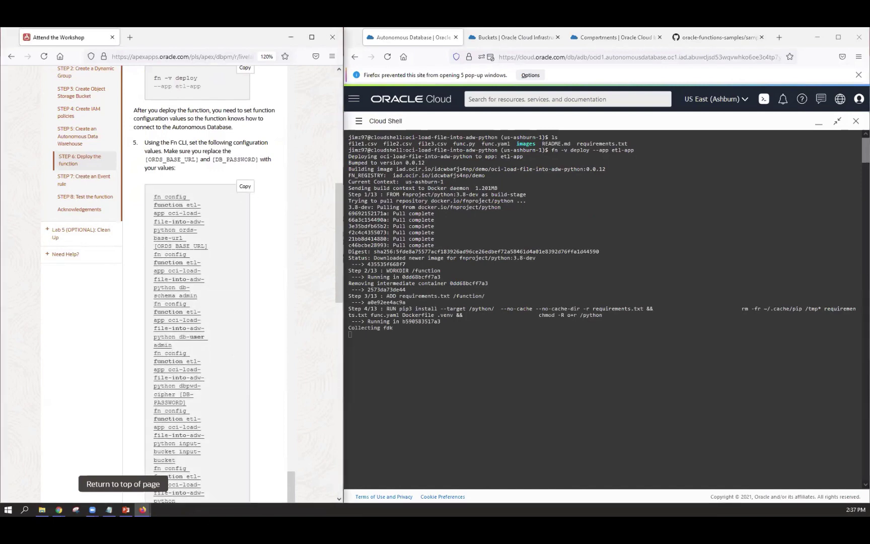
left_click(105, 511)
left_click(660, 260)
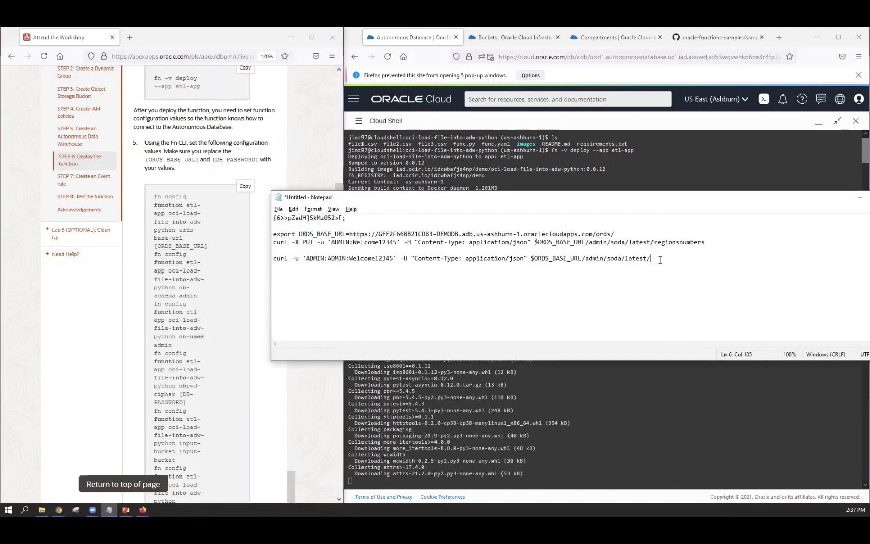
key("ctrl+v")
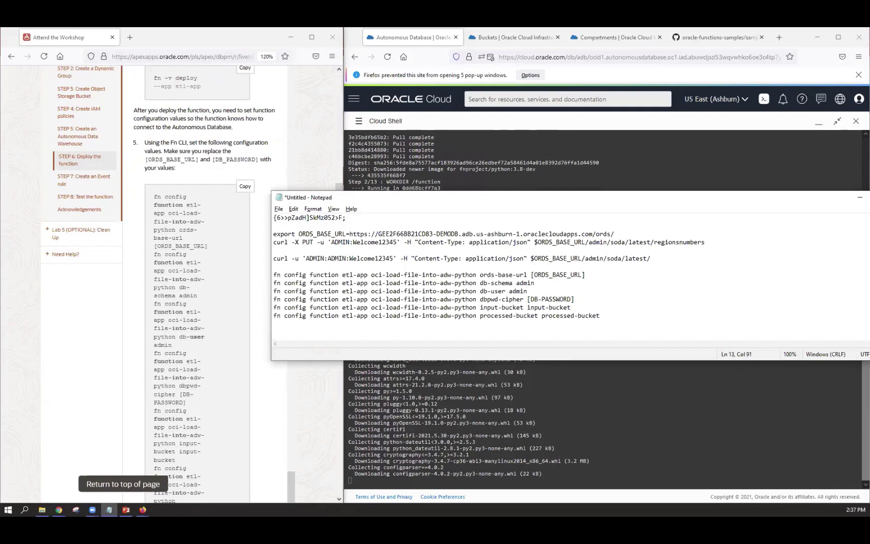
Replace the [ORDS_BASE_URL] and [DB-PASSWORD] placeholders with the real ORDS URL and admin password.
left_click_drag(615, 234, 352, 232)
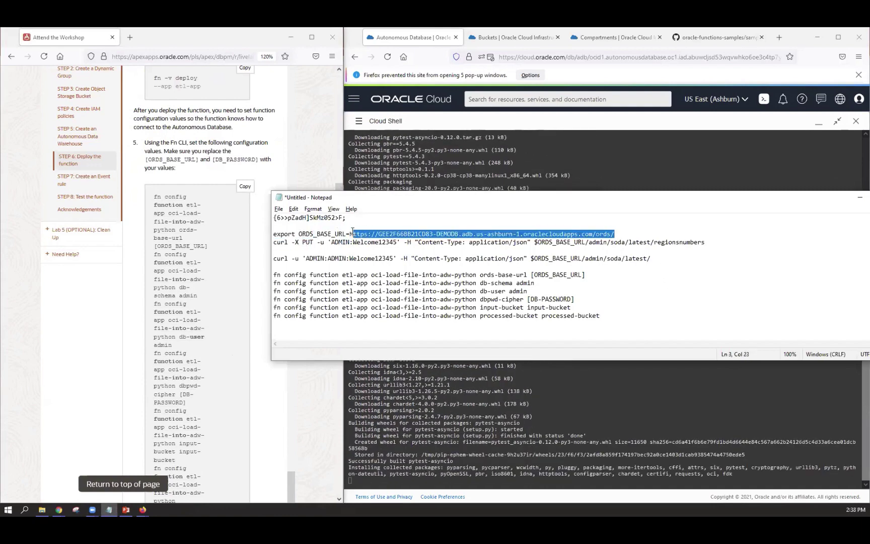
key("ctrl+c")
left_click_drag(587, 275, 532, 275)
key("ctrl+v")
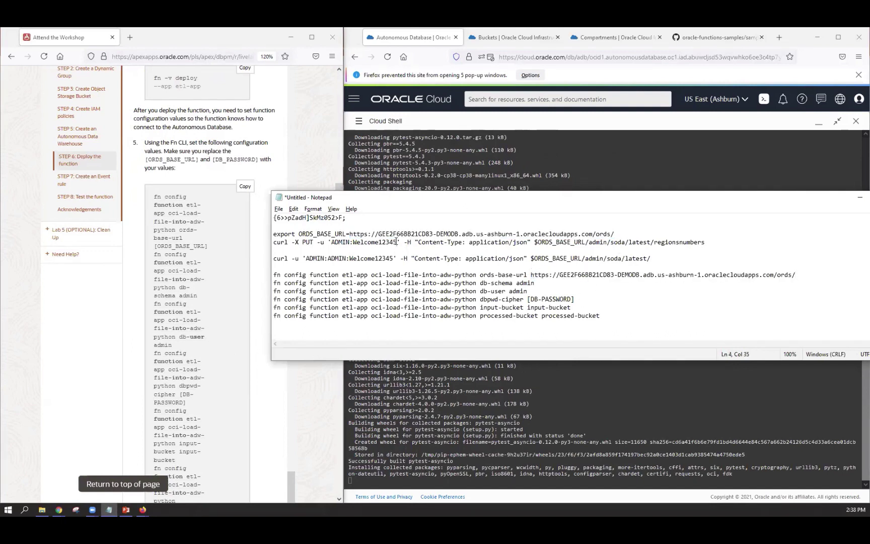
left_click_drag(397, 242, 353, 242)
left_click_drag(574, 299, 527, 299)
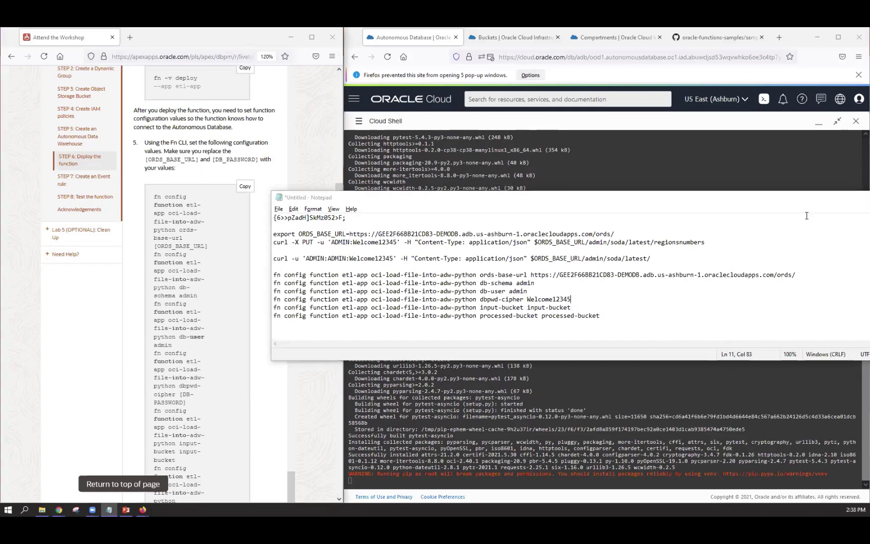
left_click(860, 197)
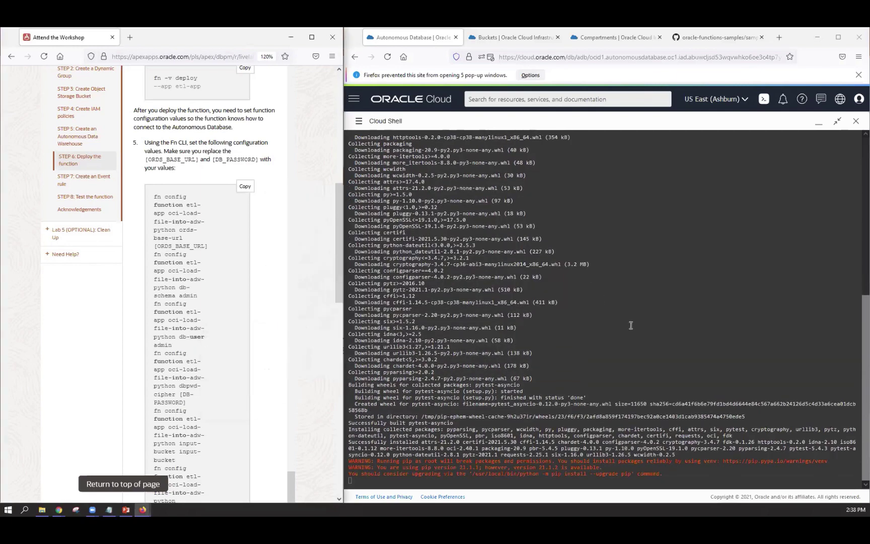
Open the etl-app application via Developer Services > Functions > Applications.
left_click(837, 121)
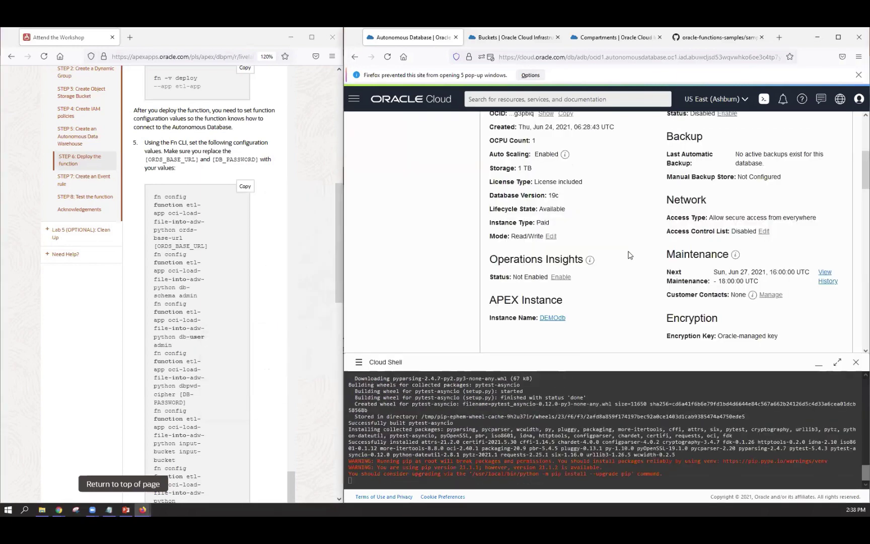
left_click(354, 100)
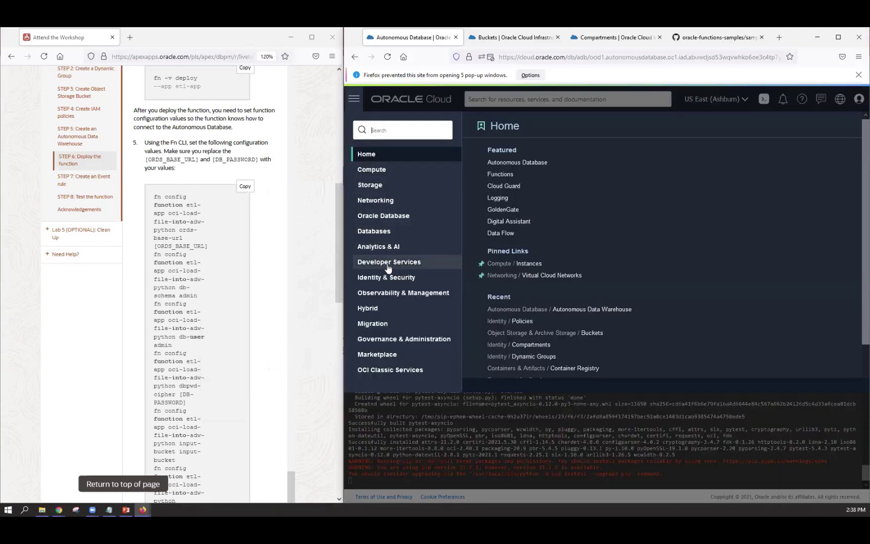
mouse_move(388, 263)
left_click(506, 217)
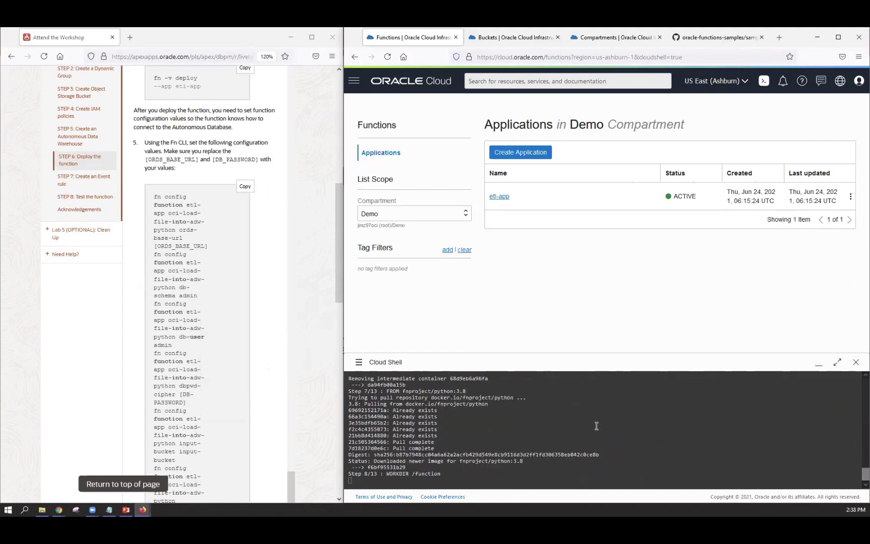
left_click(500, 197)
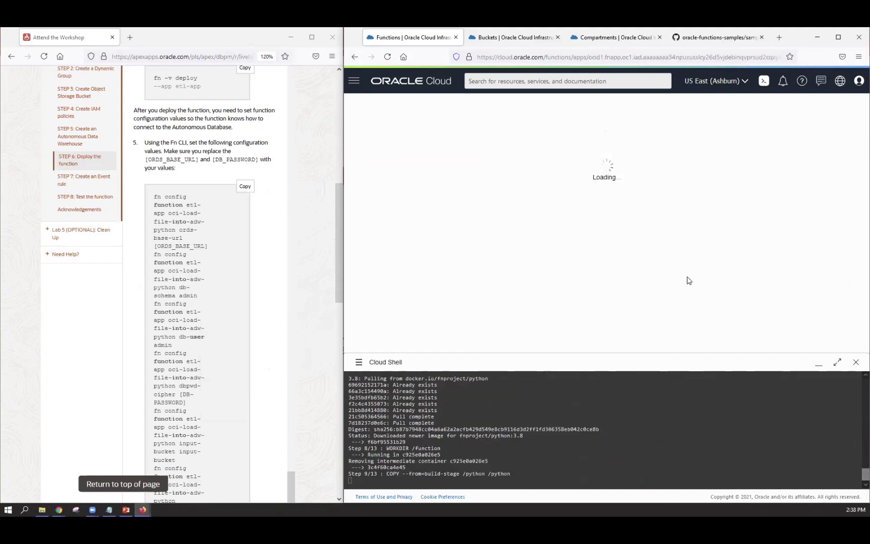
View the hello-java function's details, then return to the etl-app page.
scroll(698, 276, "down", 1)
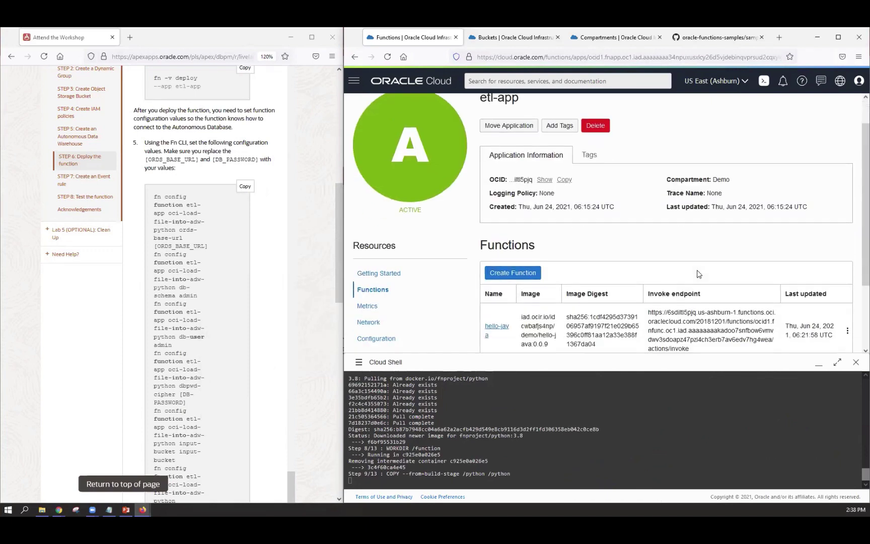
scroll(698, 276, "down", 3)
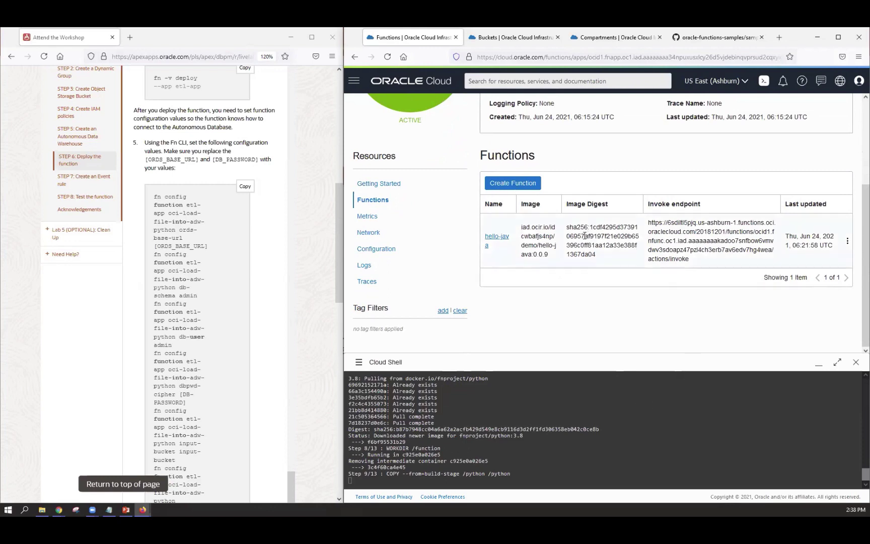
left_click(494, 244)
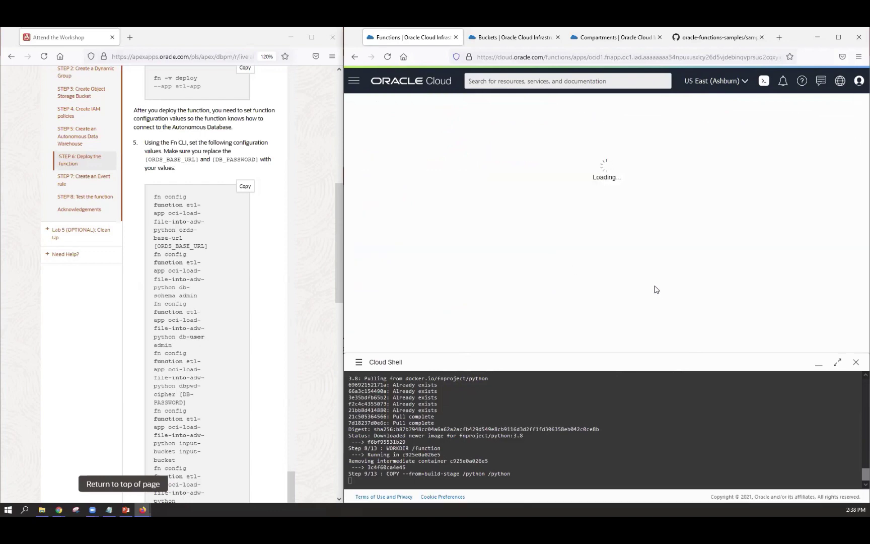
scroll(647, 291, "down", 3)
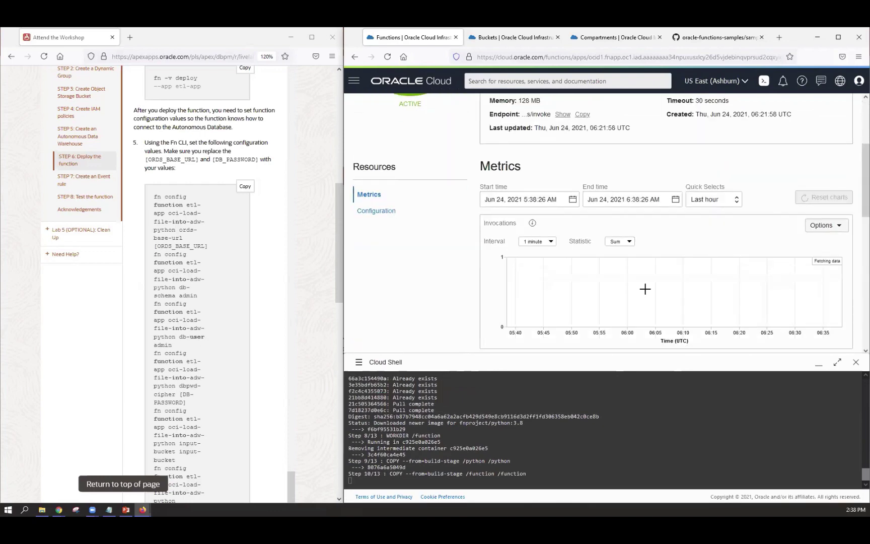
scroll(474, 222, "up", 3)
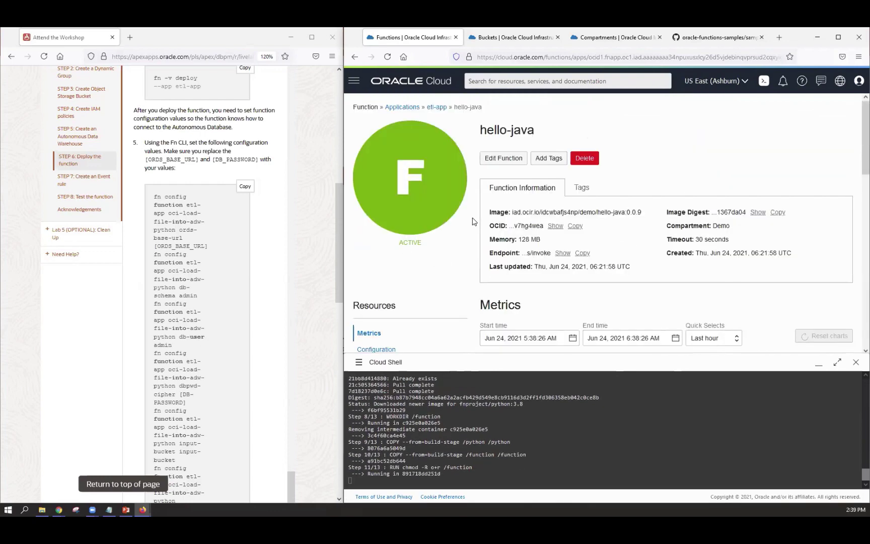
left_click(444, 112)
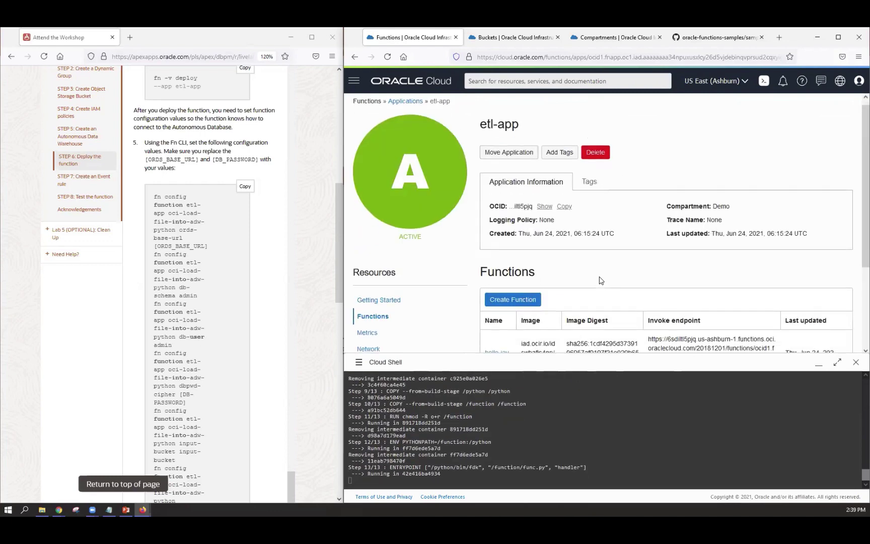
scroll(599, 281, "down", 2)
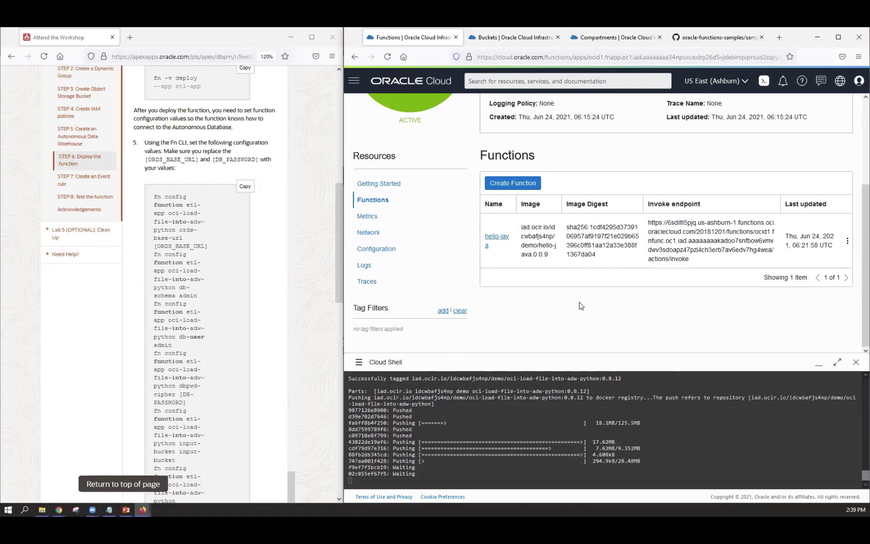
Enable etl-app's invocation log in a new log group renamed Demo_Default_Group.
left_click(365, 267)
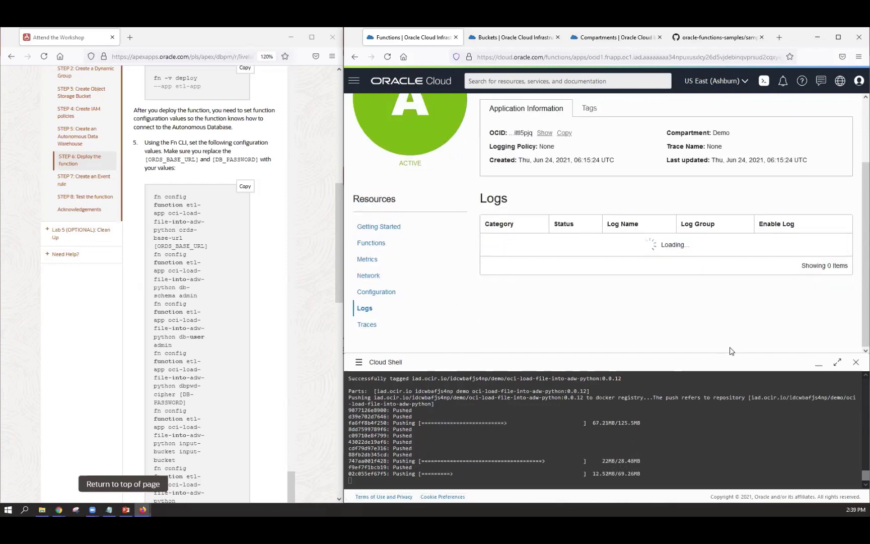
left_click(758, 245)
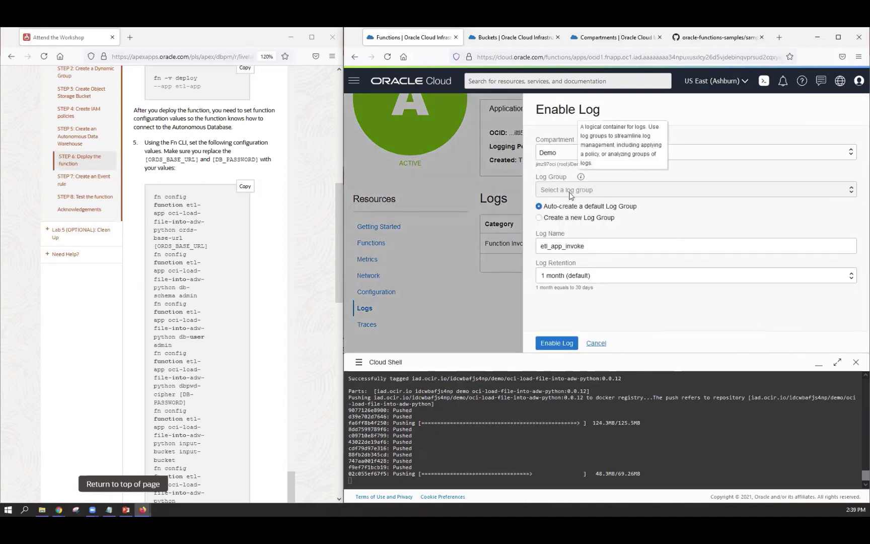
left_click(591, 218)
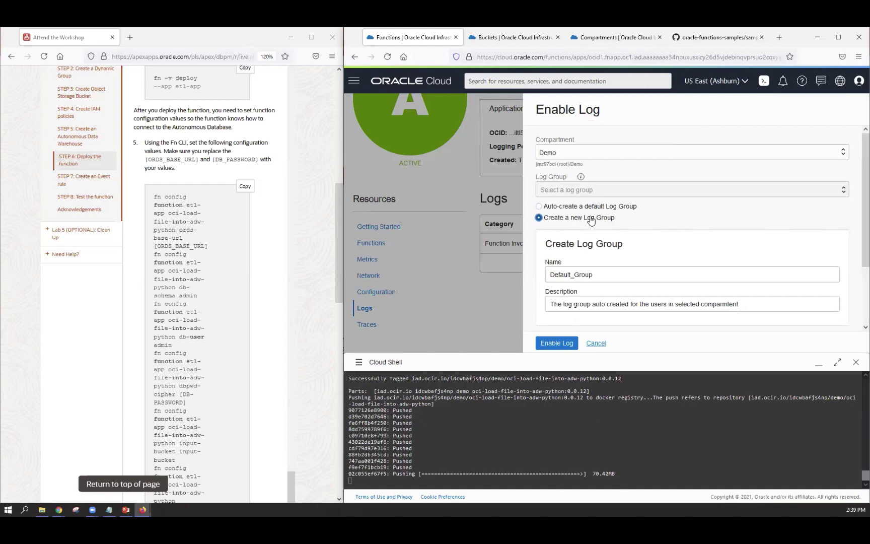
left_click(612, 272)
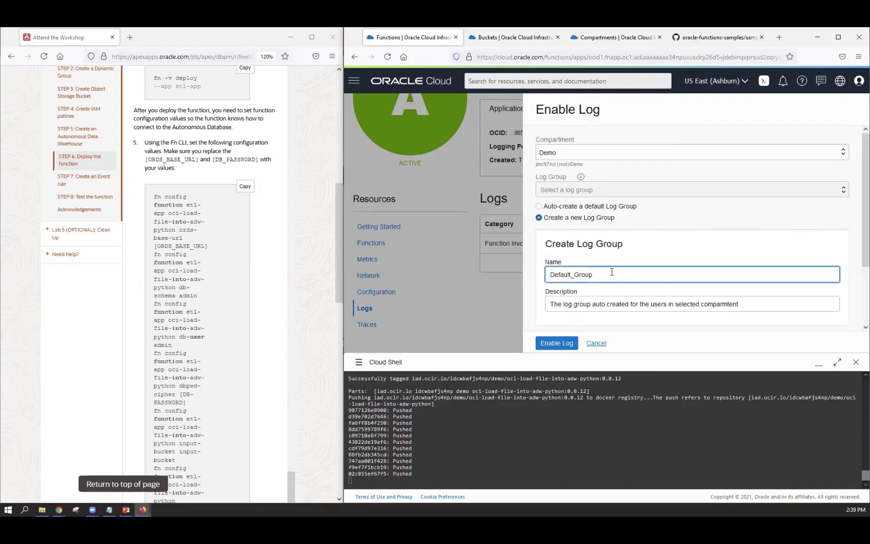
key("Home")
type("Demo_")
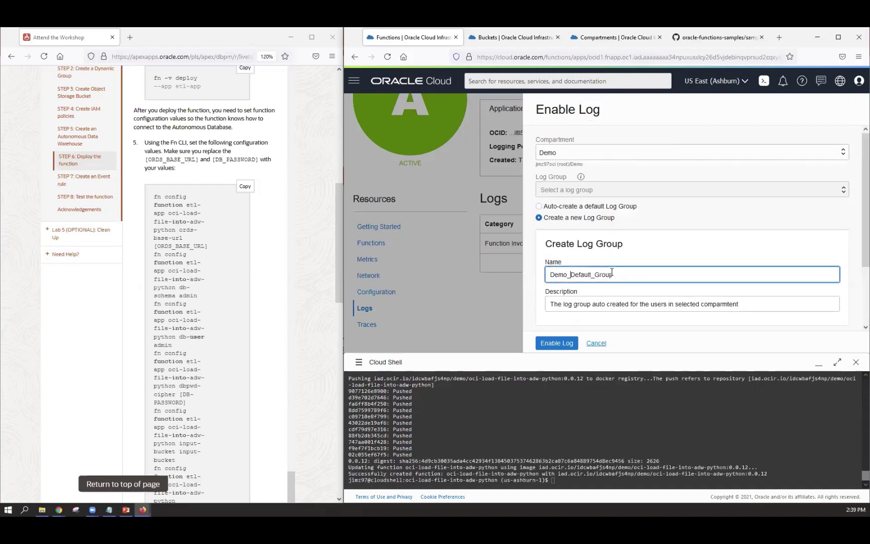
scroll(601, 282, "down", 2)
left_click(559, 345)
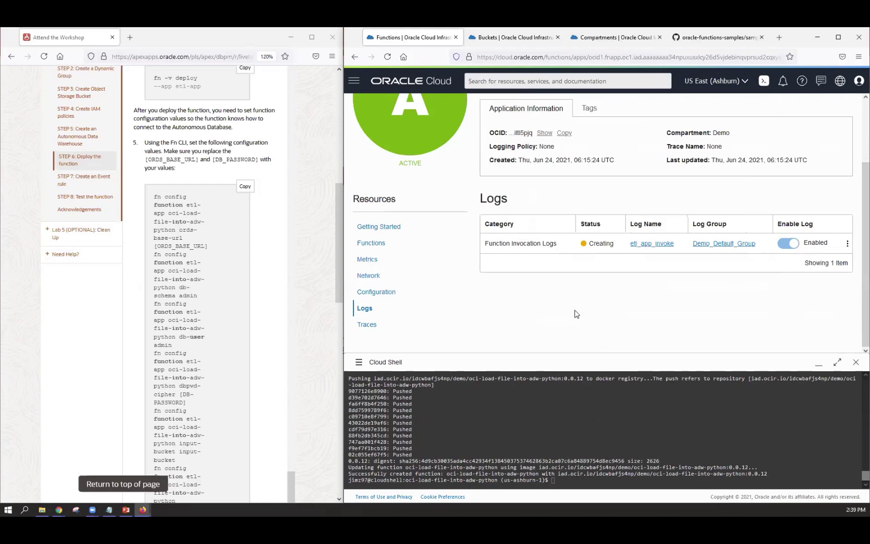
left_click(378, 244)
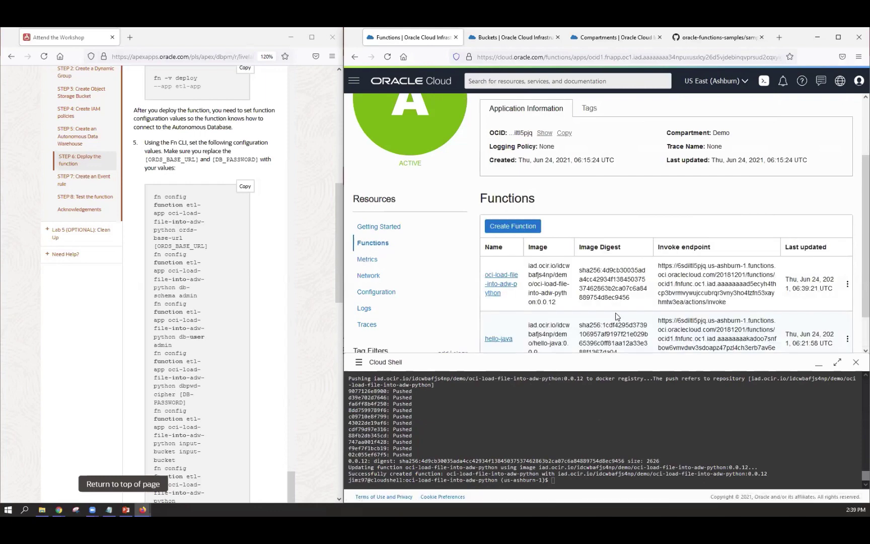
Open the oci-load-file-into-adw-python function's Metrics and scroll the workshop to step 5's fn config commands.
scroll(579, 323, "down", 1)
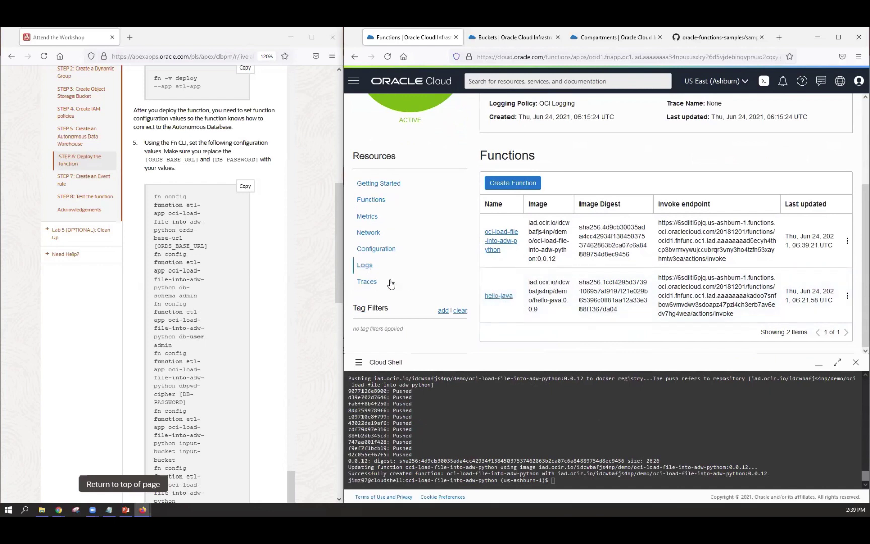
left_click(364, 265)
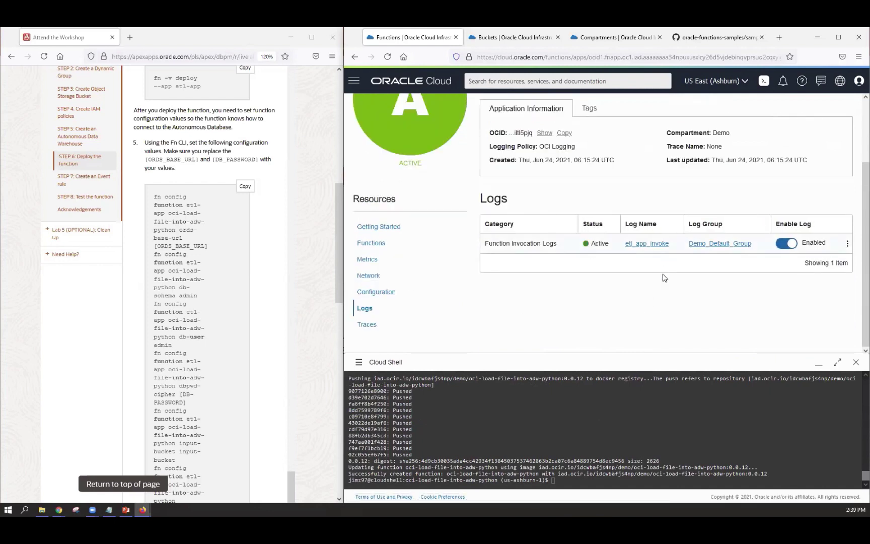
left_click(371, 242)
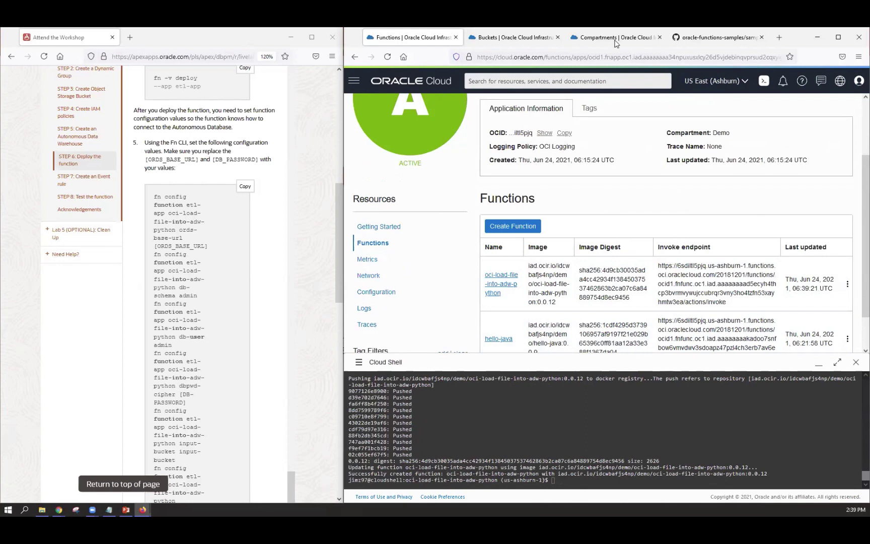
left_click(505, 283)
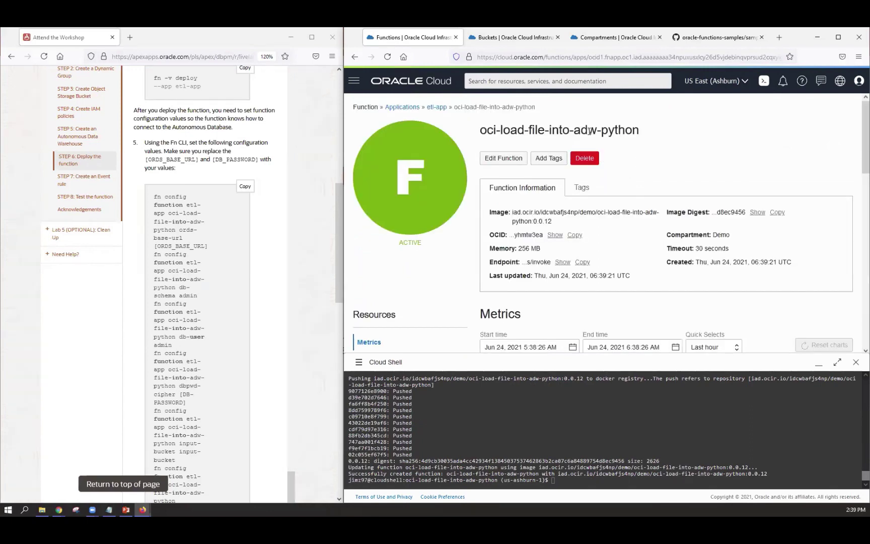
scroll(648, 207, "down", 3)
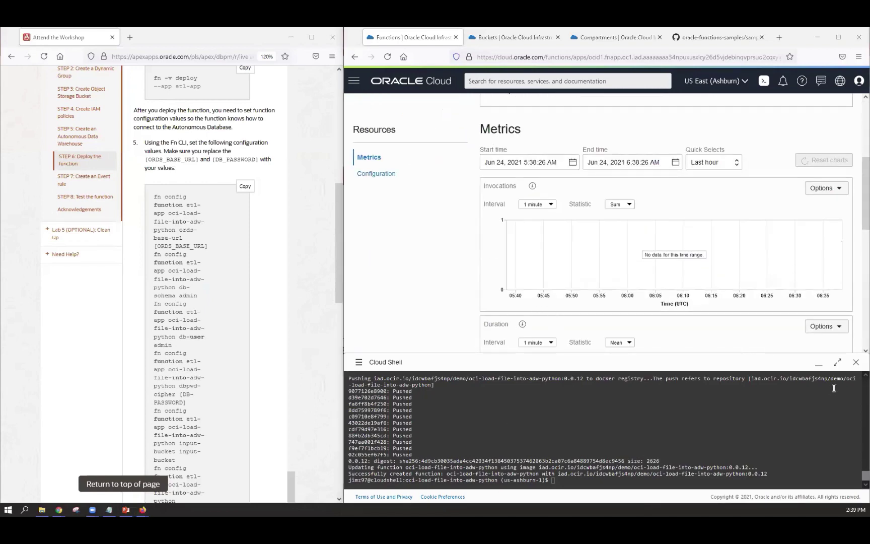
left_click(189, 262)
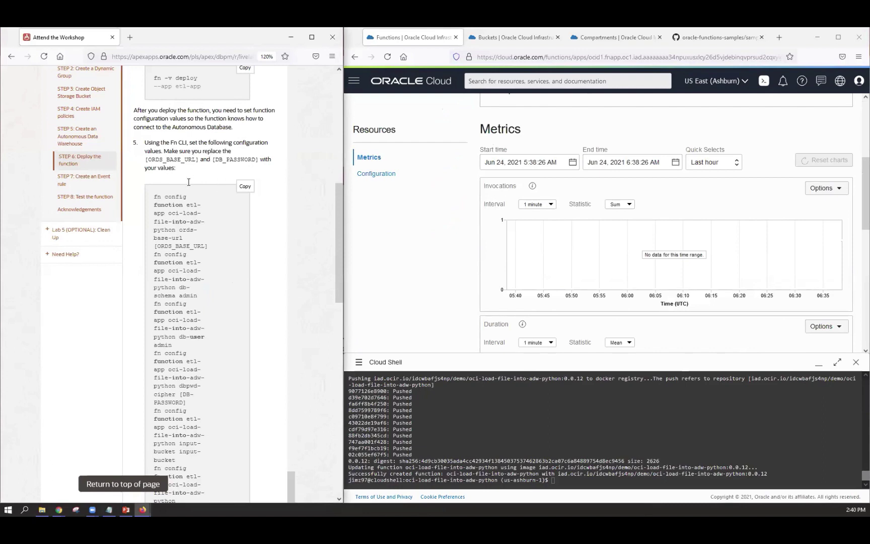
scroll(209, 256, "down", 2)
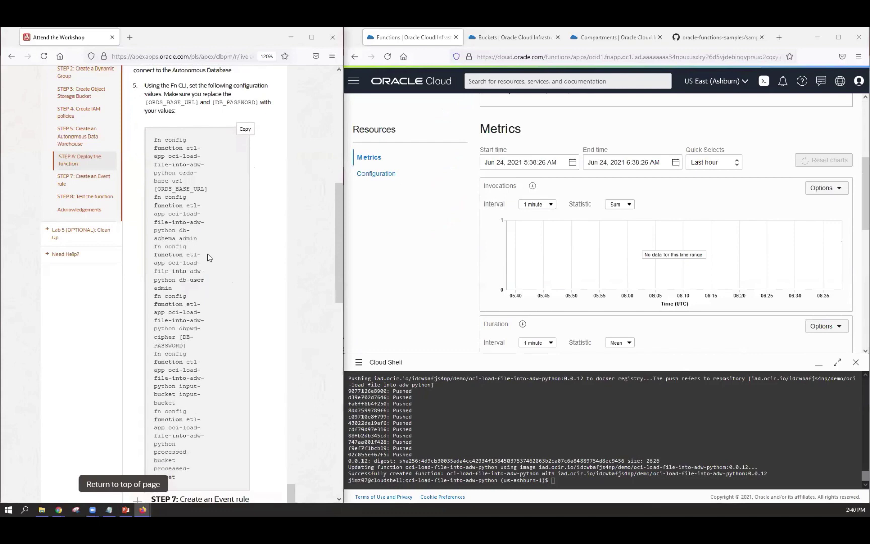
Paste and run the six unquoted fn config commands in Cloud Shell.
key("alt+Tab")
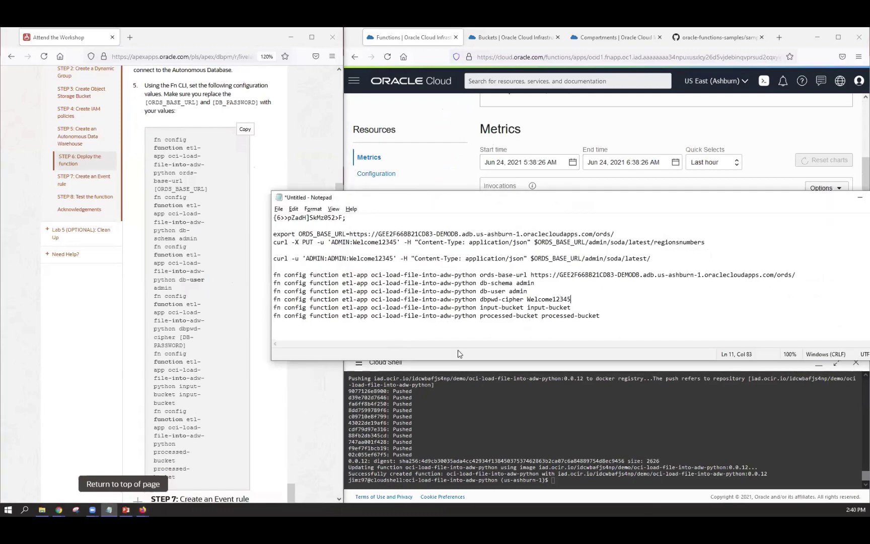
left_click_drag(600, 315, 274, 276)
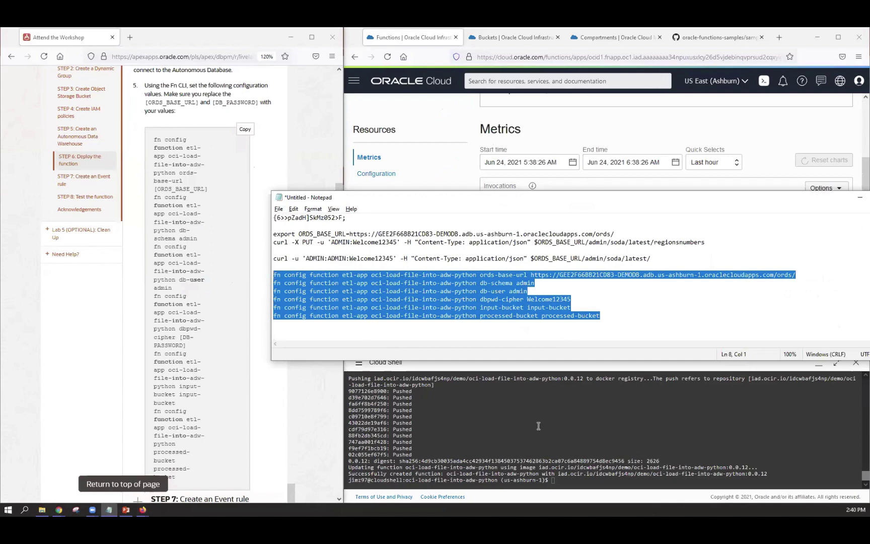
left_click(575, 481)
right_click(573, 480)
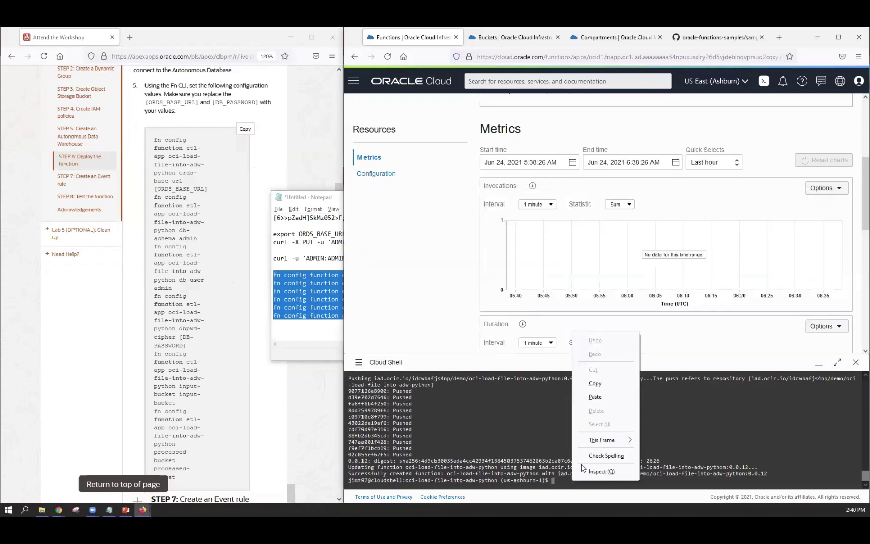
left_click(595, 397)
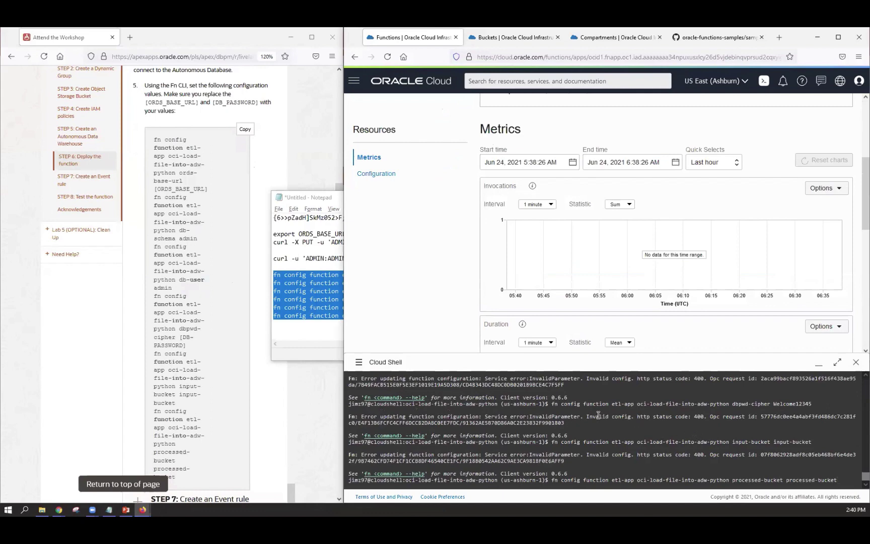
Add double quotes around the ords-base-url and db-schema keys and values in Notepad.
key("alt+Tab")
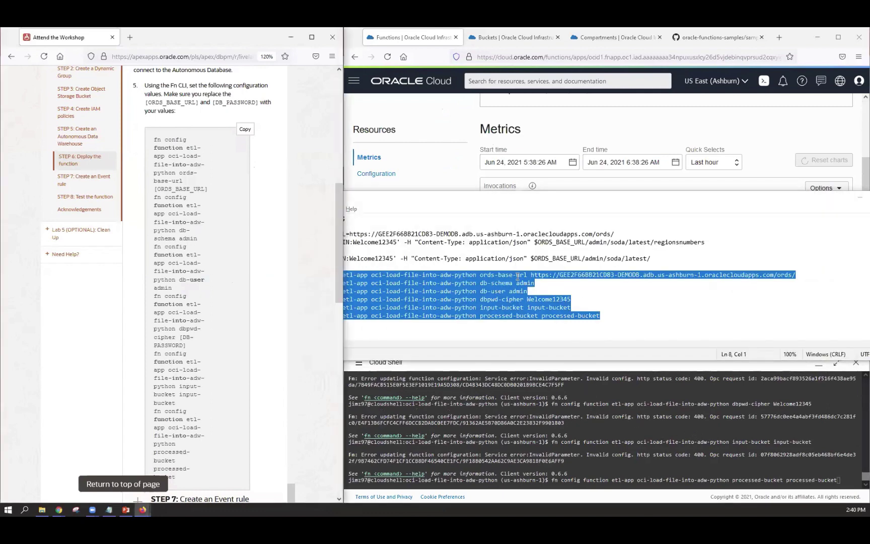
left_click(516, 275)
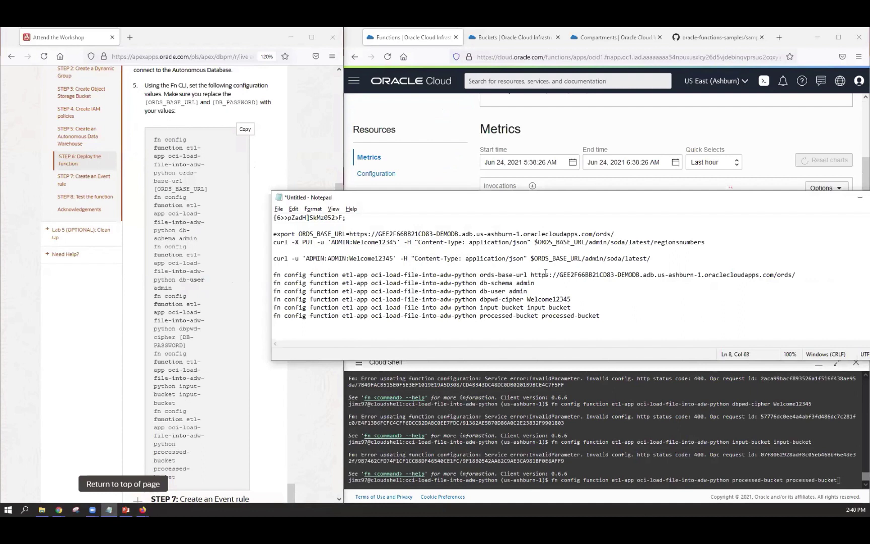
key("BackSpace")
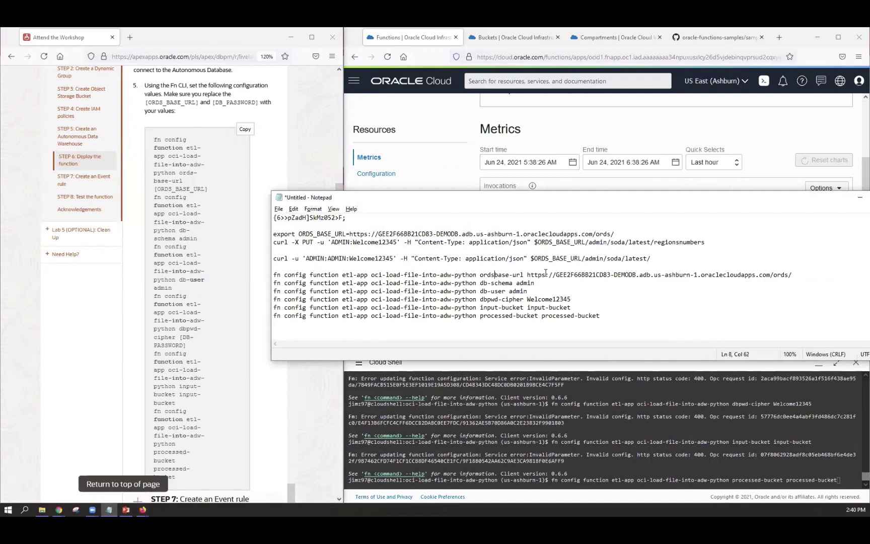
type("-")
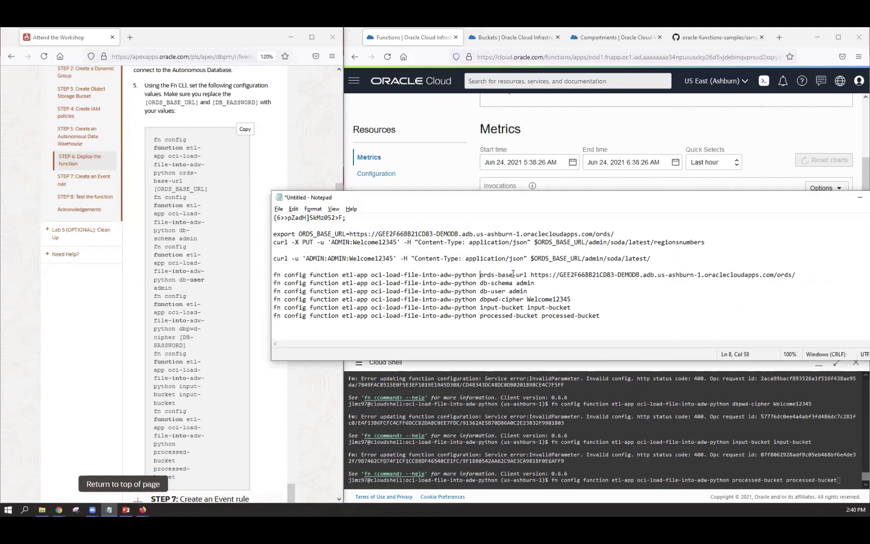
type("\"")
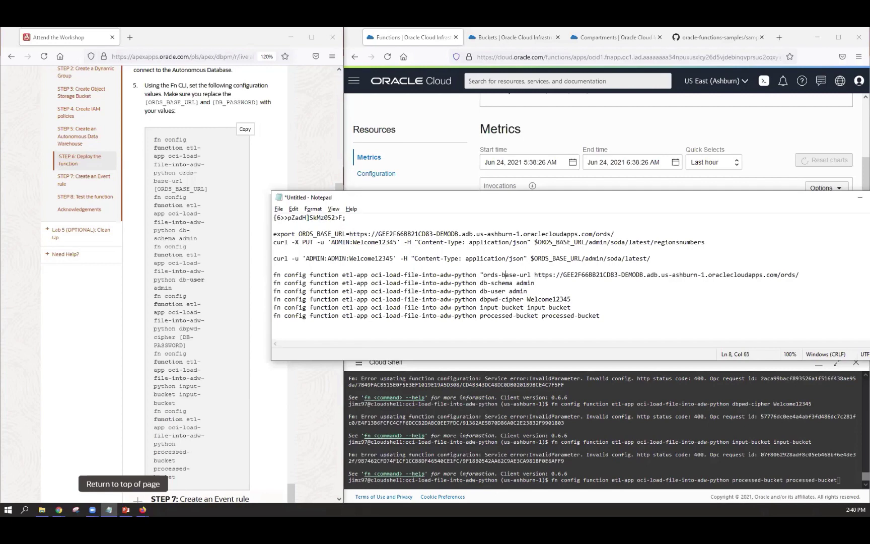
left_click(531, 274)
type("\" ")
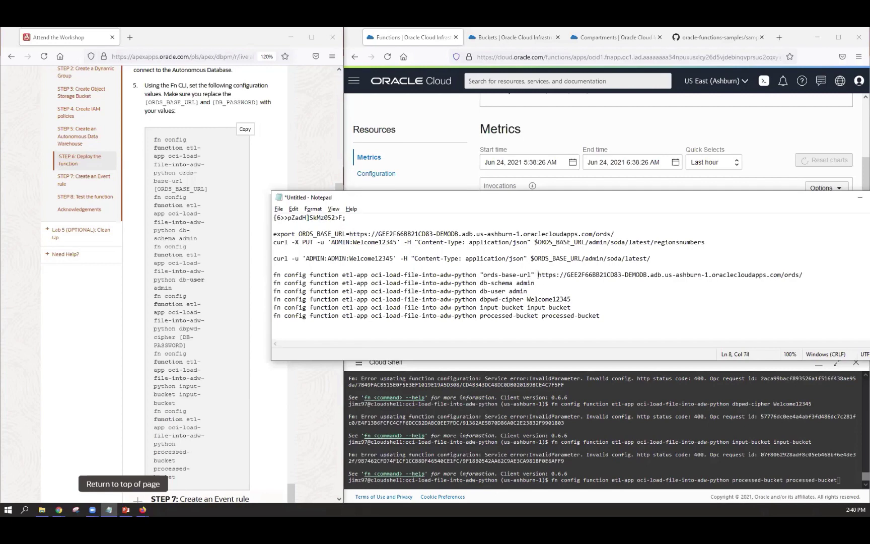
type("\"")
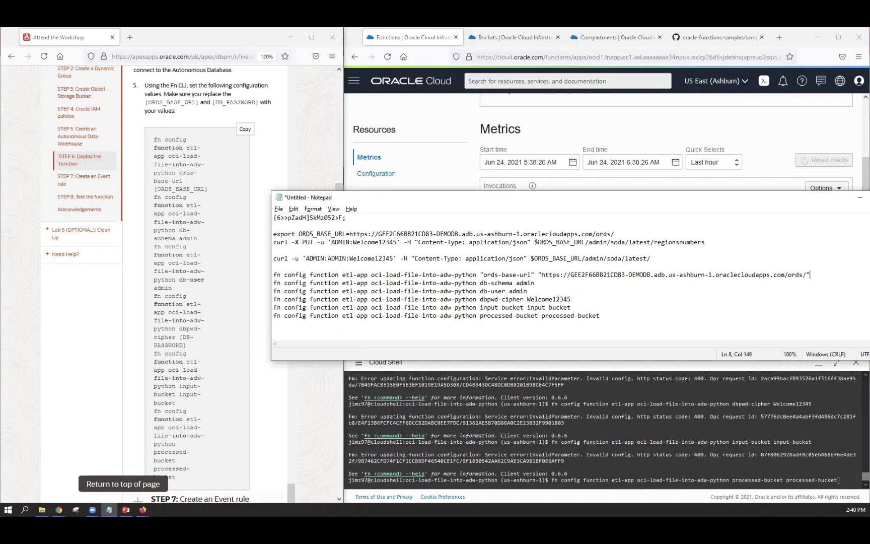
left_click(480, 283)
type("\"")
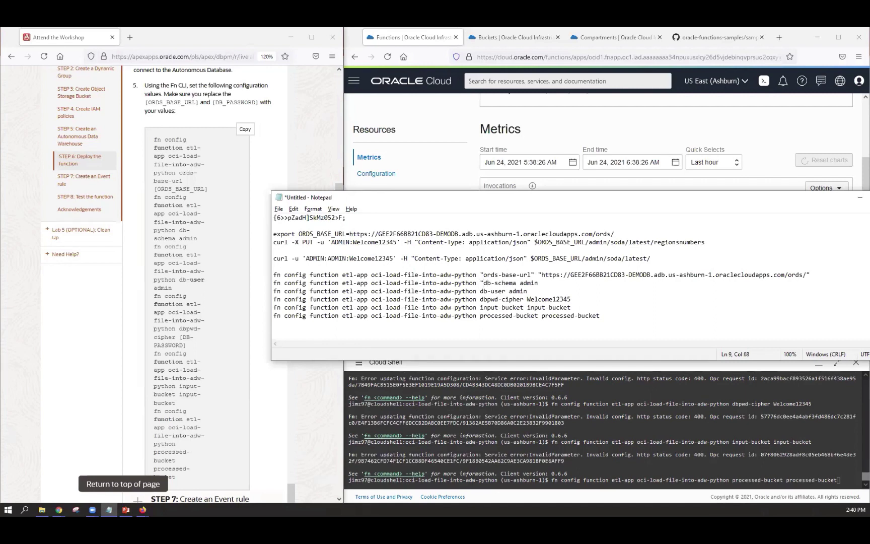
left_click(518, 283)
type("\"")
left_click(526, 283)
type("\"")
Quote the db-user and processed-bucket keys and values, then select all six commands.
key("Down")
type("\"\"\"\"")
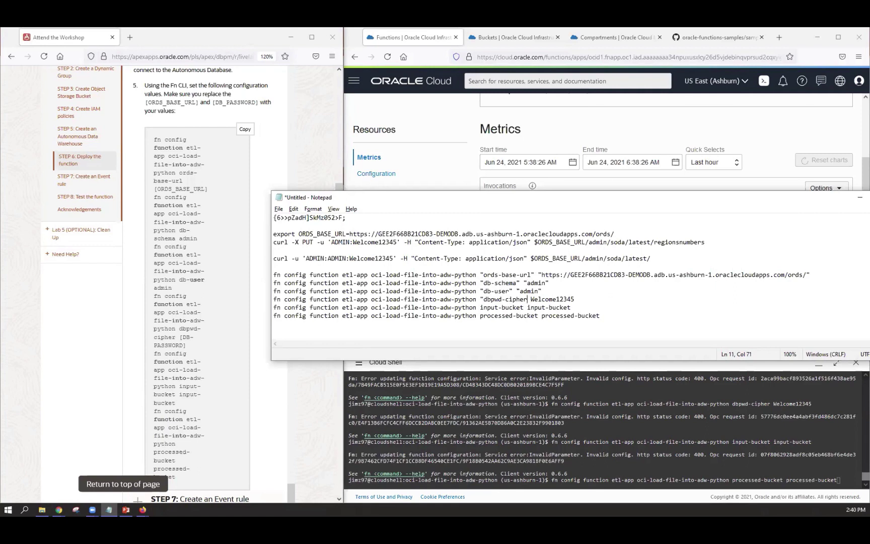
type("\"\"\"\"")
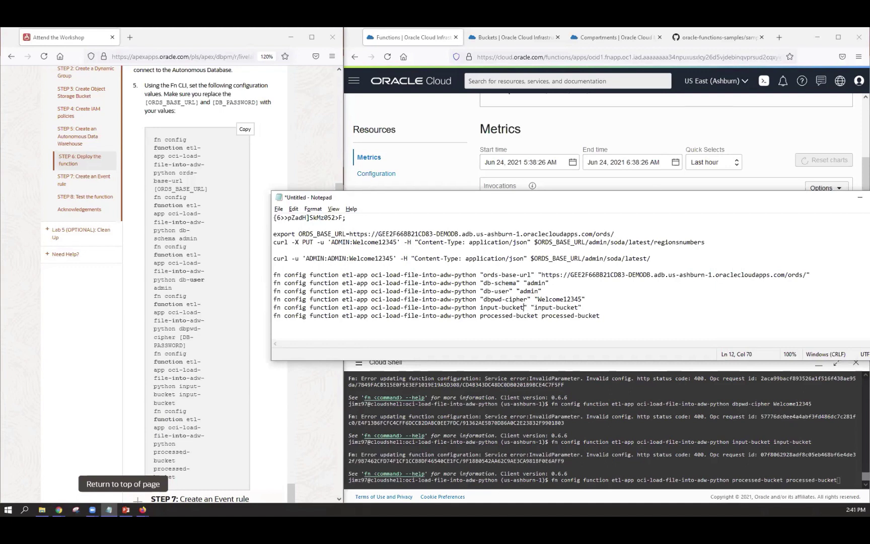
type("\"")
key("Down")
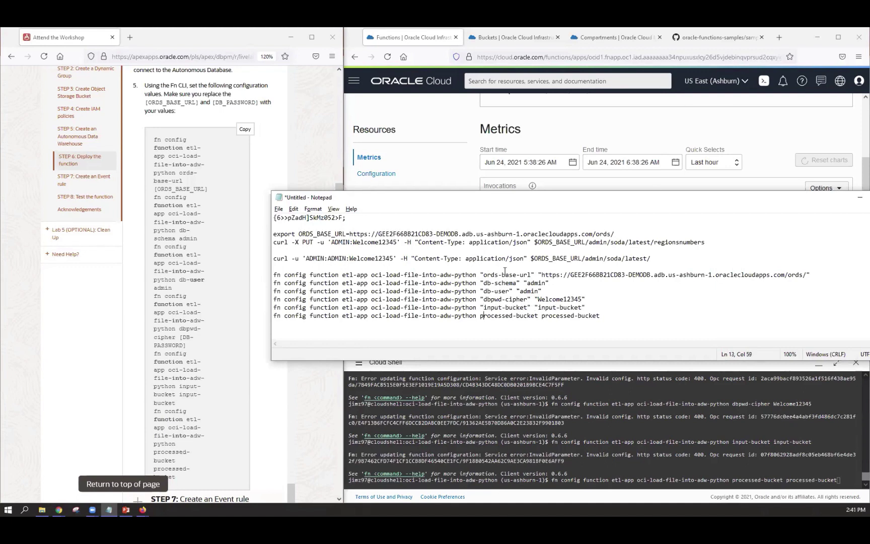
type("\"")
type("\"")
key("Right")
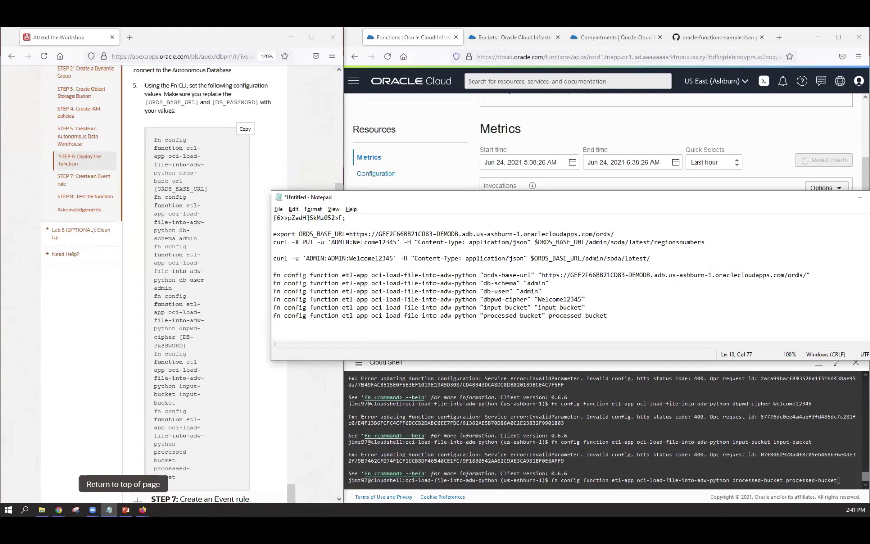
type("\"")
left_click_drag(618, 320, 267, 276)
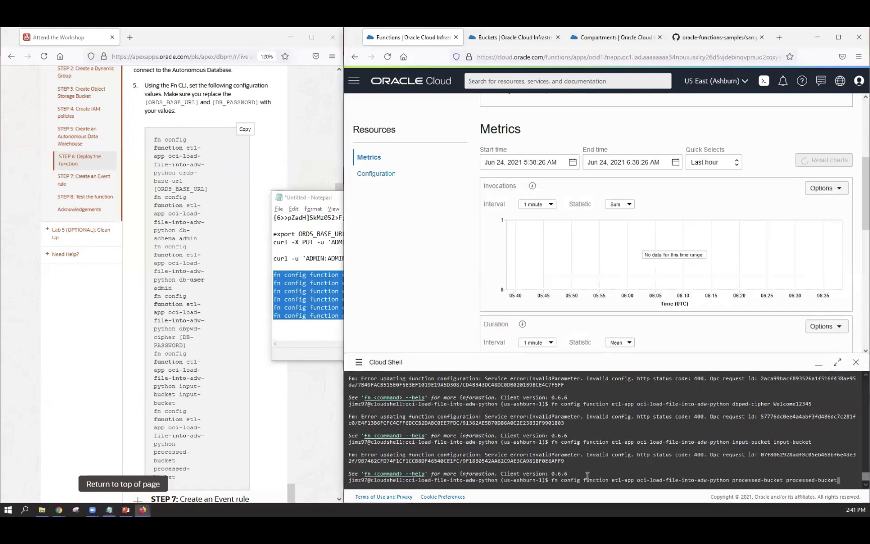
Clear Cloud Shell, run the quoted fn config commands, then minimize the shell.
left_click(588, 475)
key("Return")
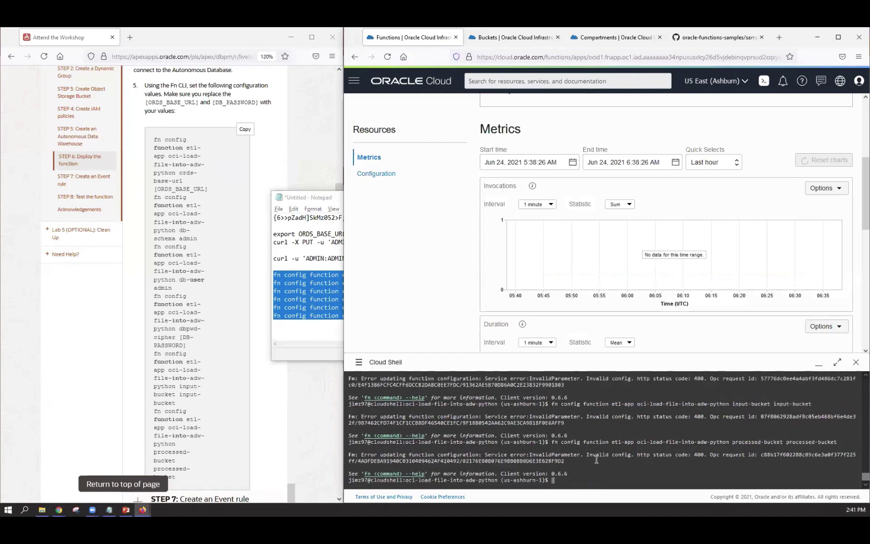
type("clear")
key("Return")
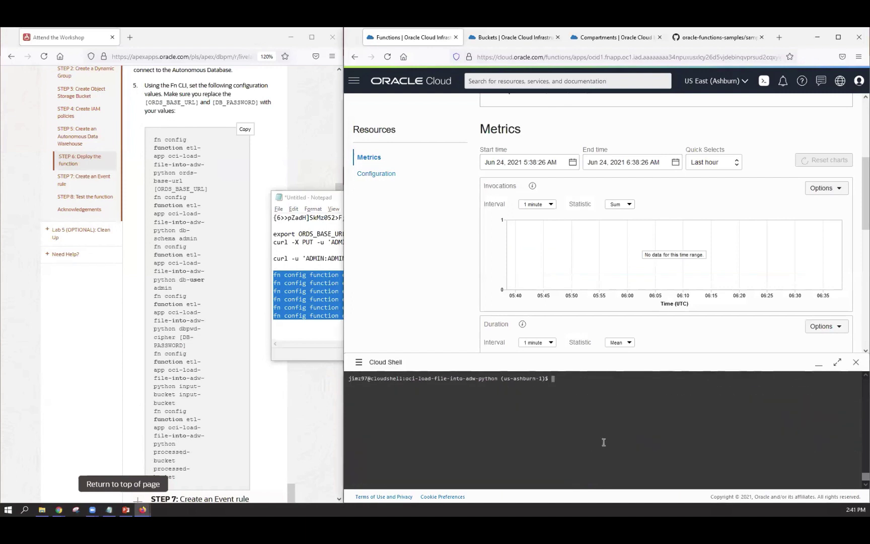
right_click(615, 412)
left_click(638, 327)
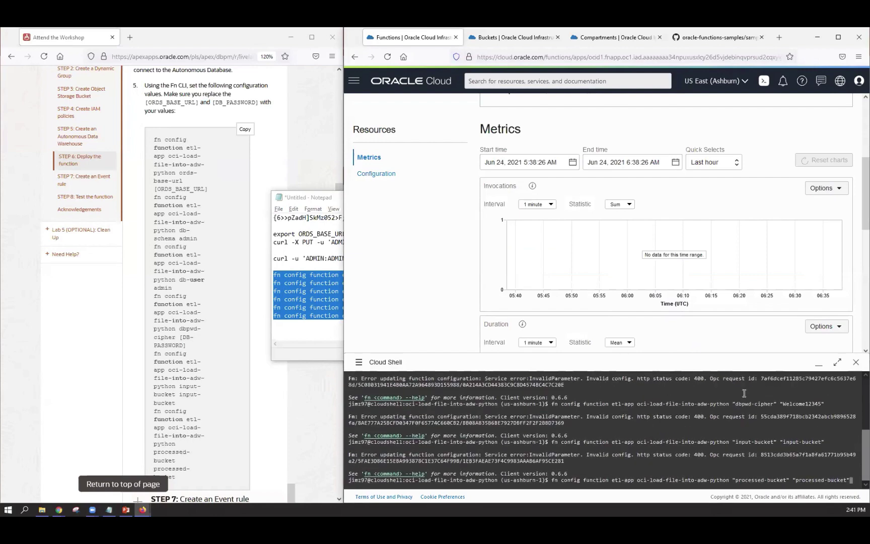
left_click(822, 369)
scroll(433, 257, "up", 4)
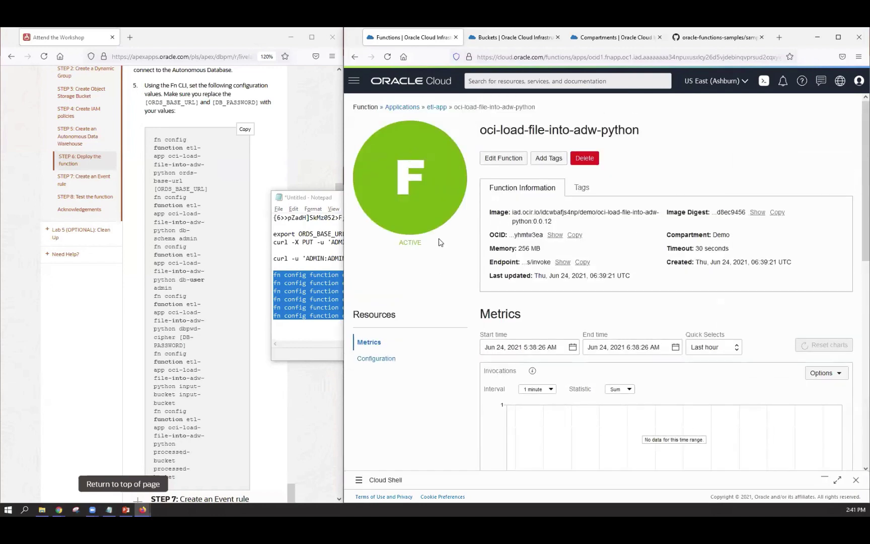
left_click(436, 107)
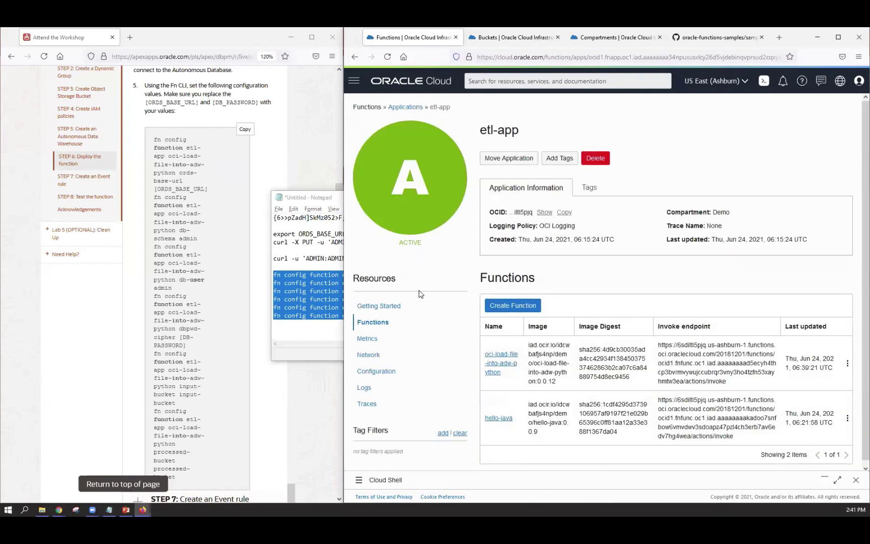
left_click(396, 108)
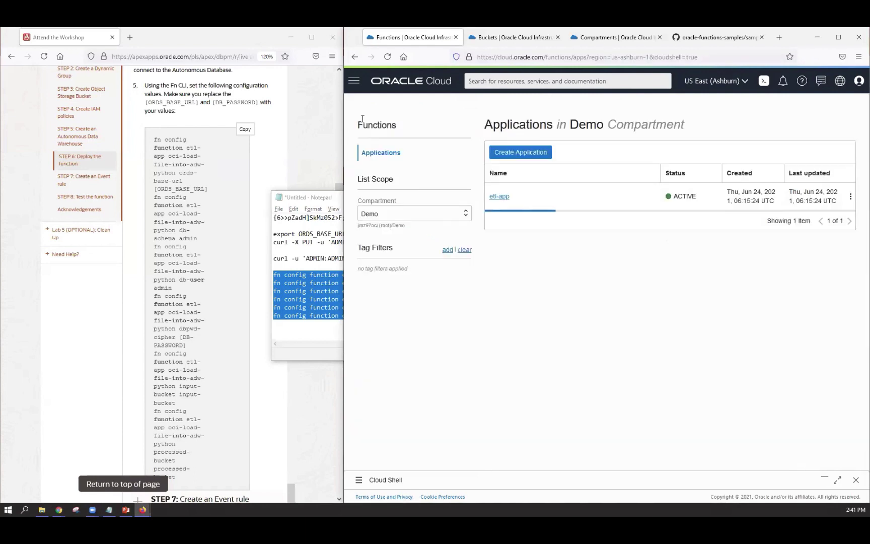
left_click(463, 217)
left_click(418, 252)
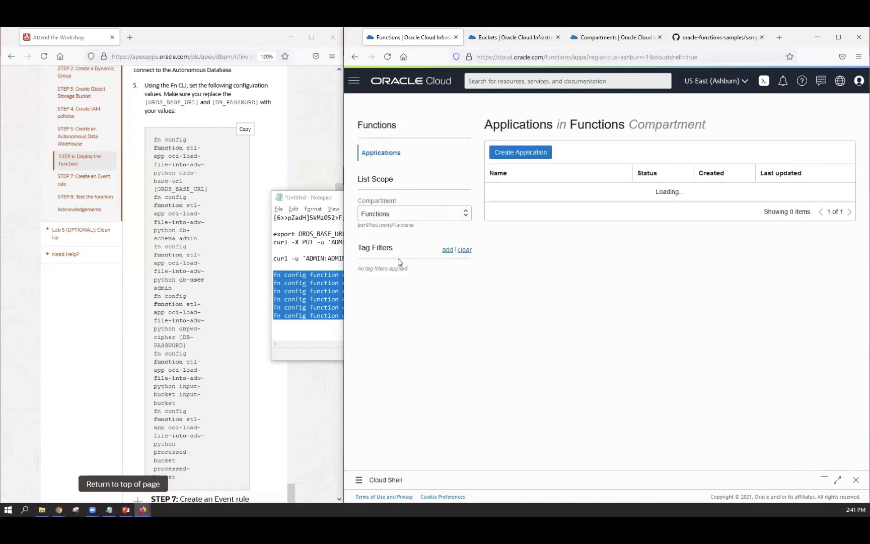
left_click(497, 197)
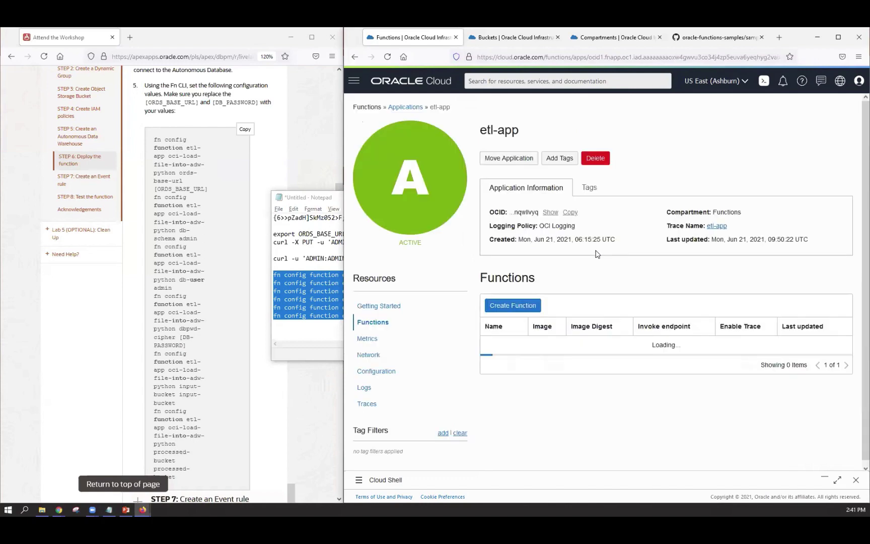
left_click(501, 372)
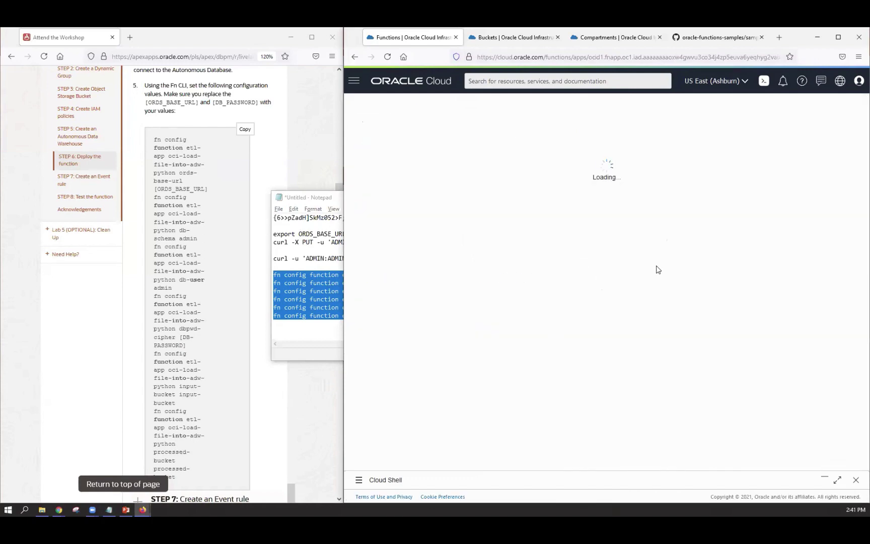
scroll(593, 270, "down", 2)
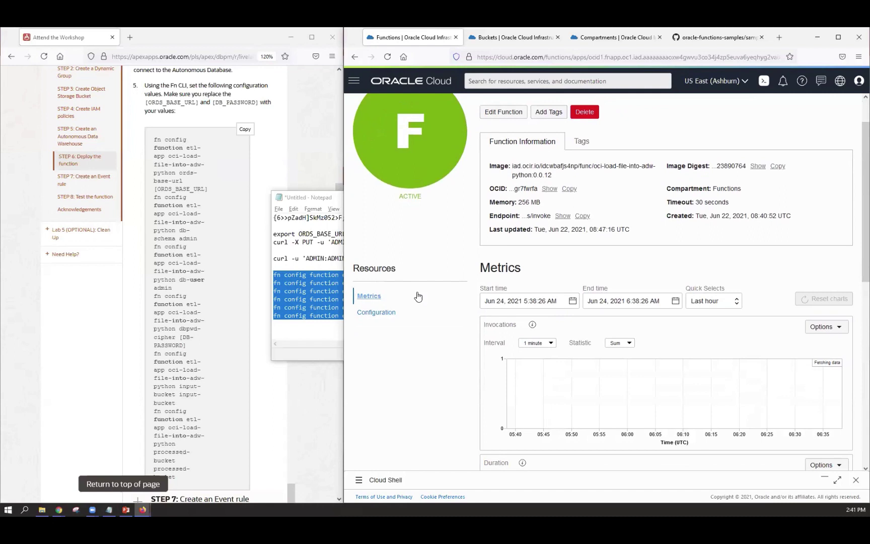
left_click(388, 311)
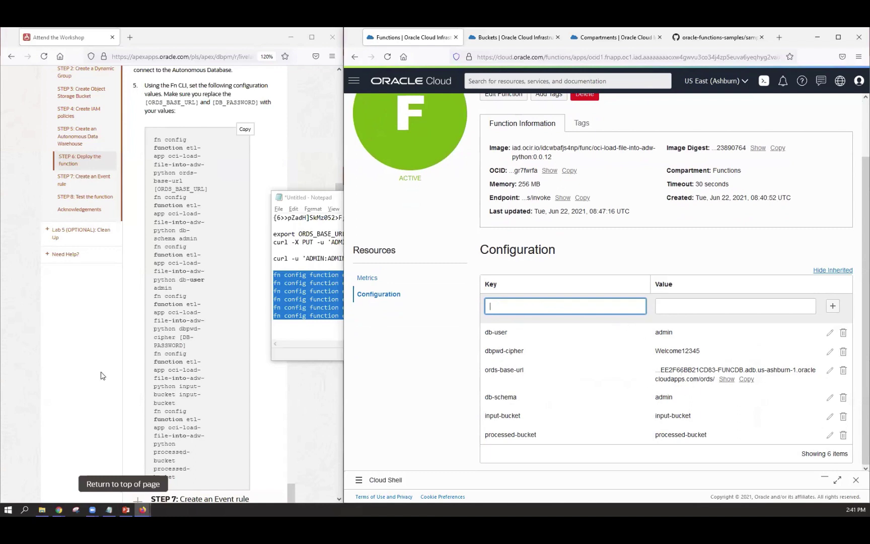
scroll(200, 348, "down", 2)
Expand the workshop's STEP 7 Create an Event rule instructions.
left_click(138, 434)
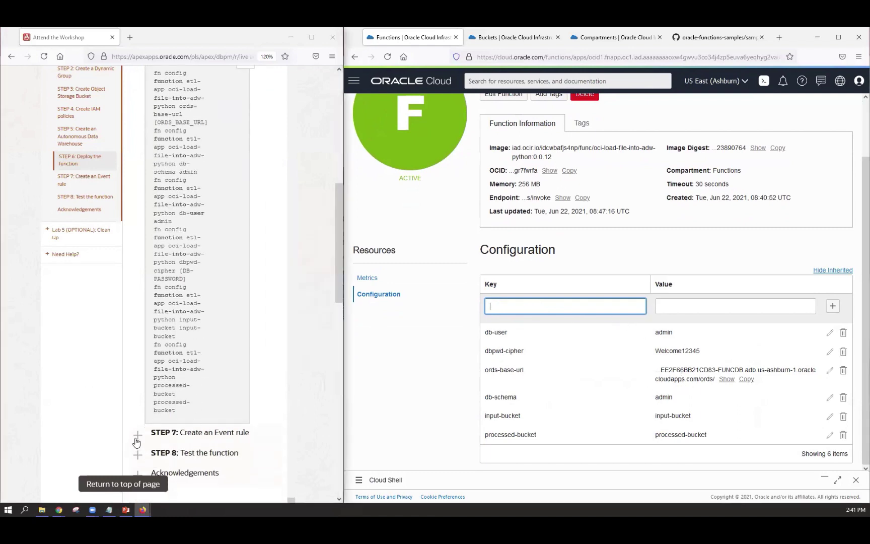
scroll(223, 350, "down", 6)
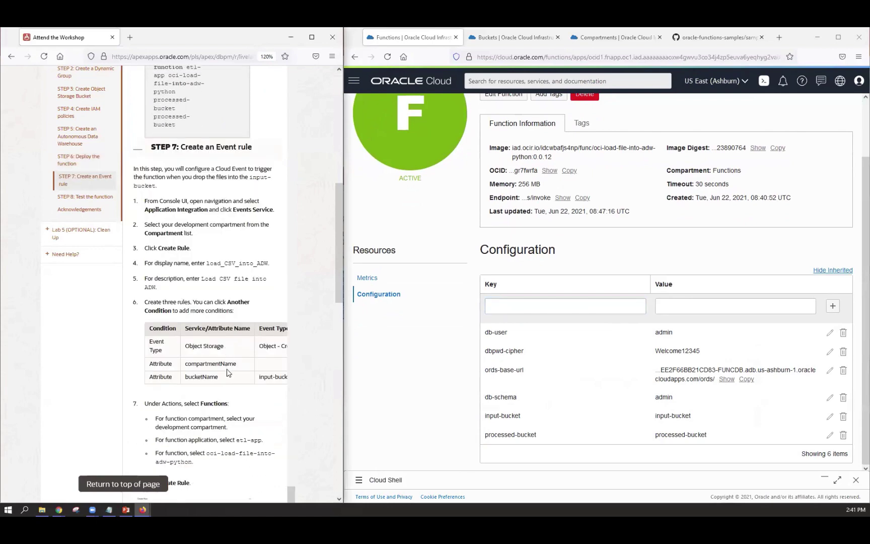
scroll(433, 180, "up", 3)
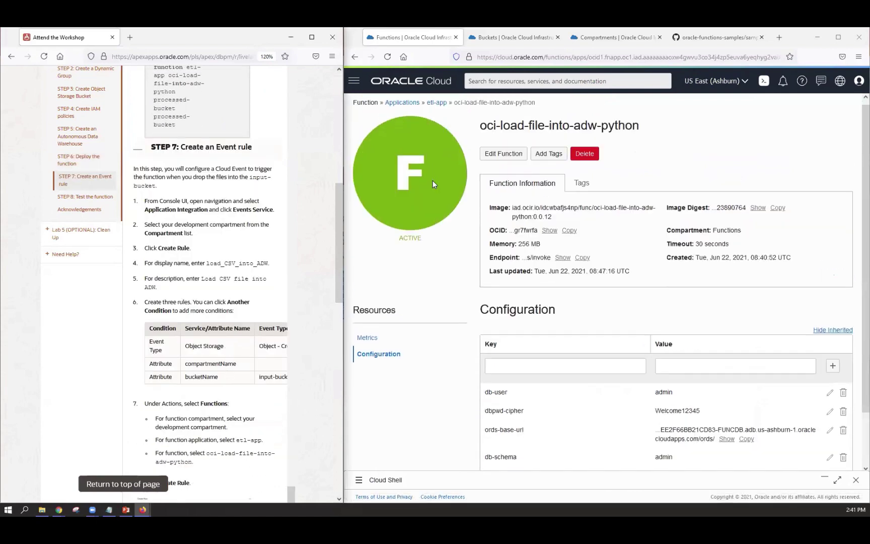
Search the console for 'event' and open the Events Rules page.
left_click(354, 80)
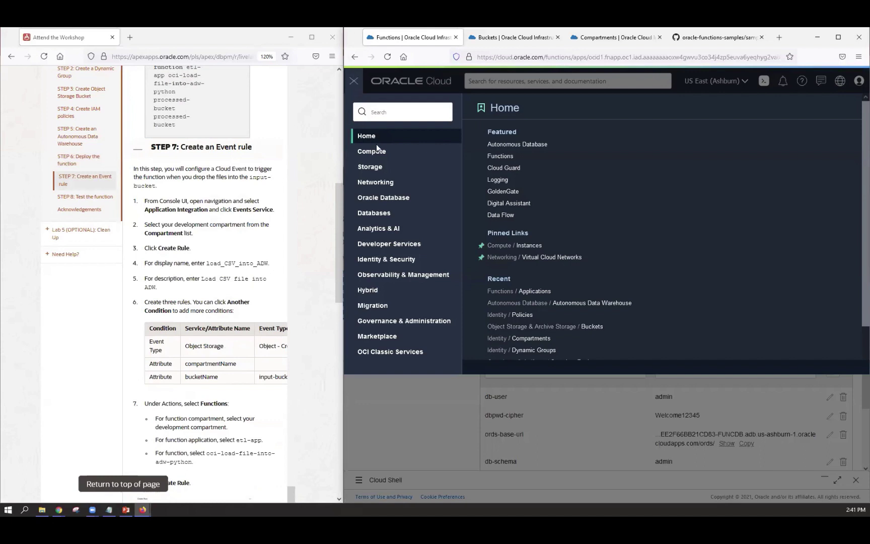
left_click(400, 280)
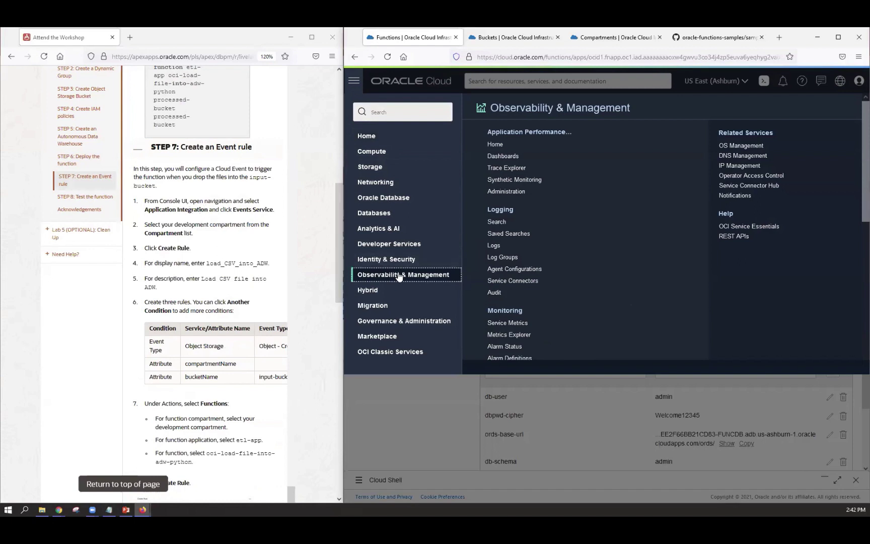
left_click(490, 81)
type("event")
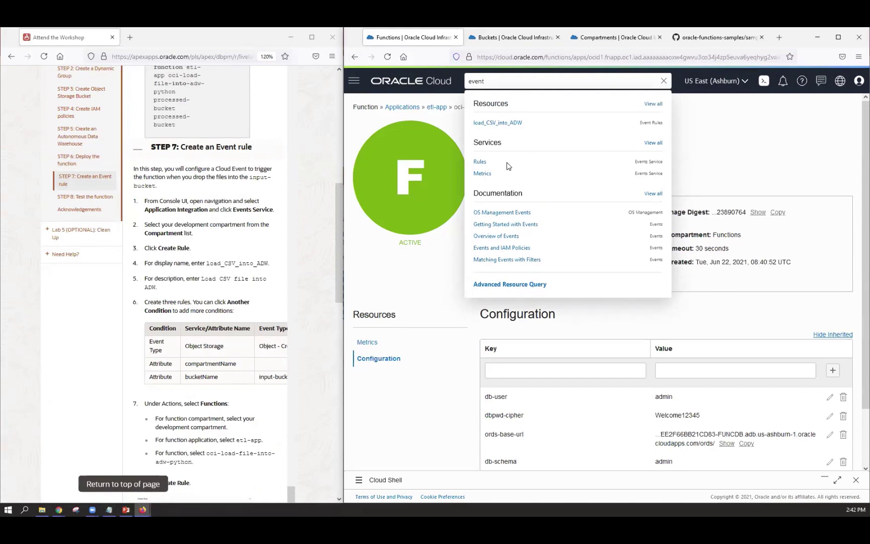
left_click(480, 163)
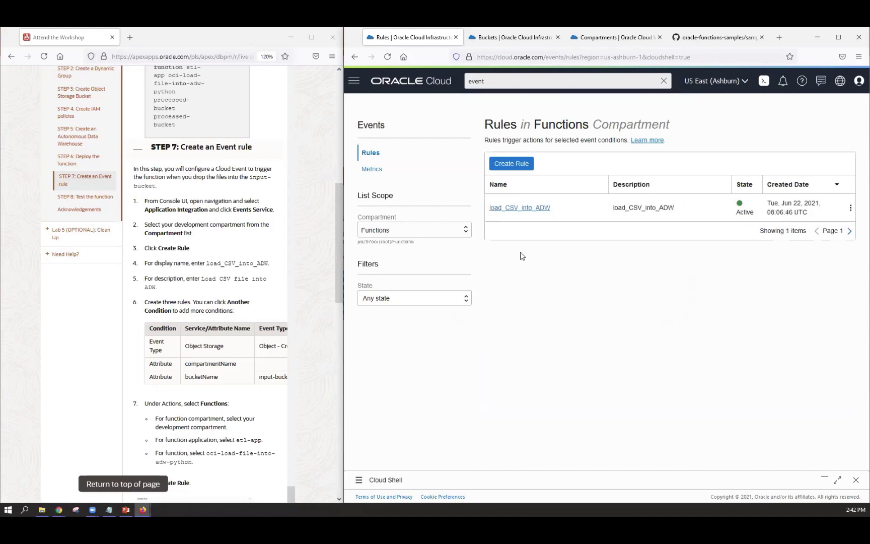
Open the load_CSV_into_ADW rule in Edit Rule, then show PowerPoint's ETL diagram slide 16.
left_click(530, 211)
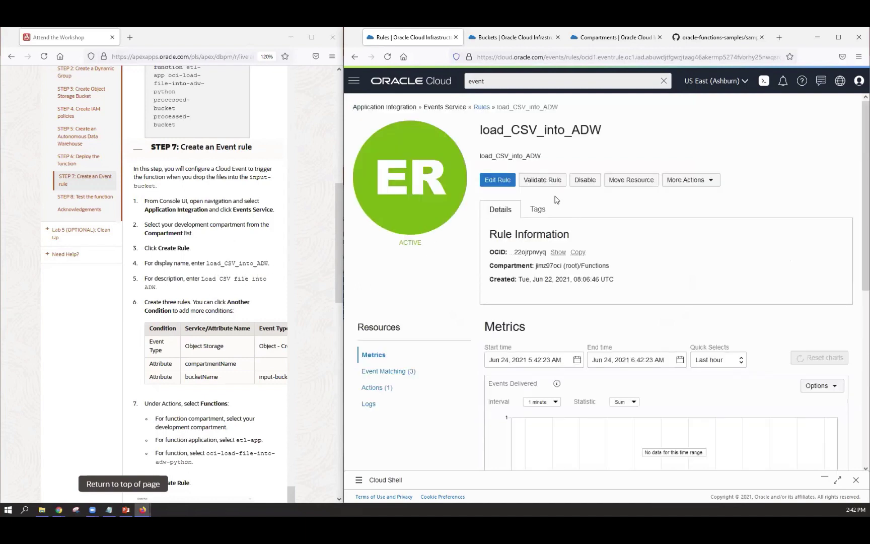
left_click(496, 183)
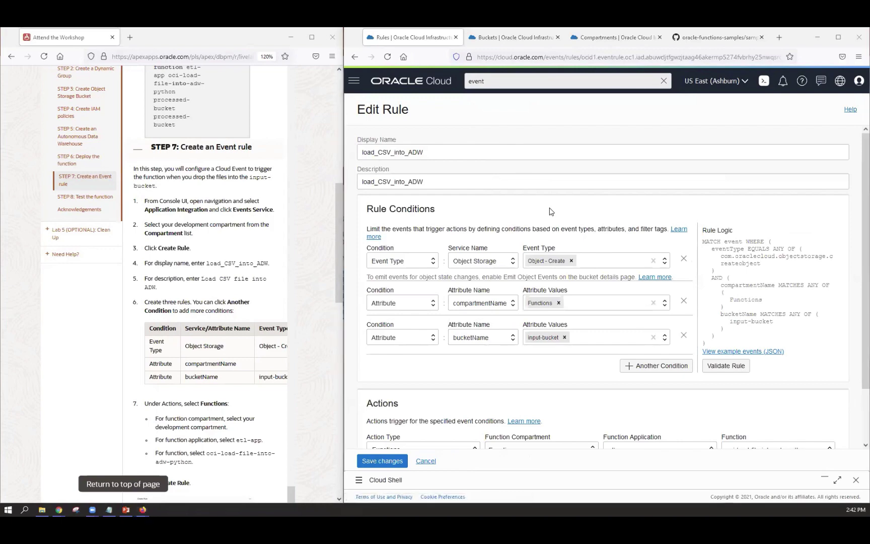
key("alt+Tab")
key("Up")
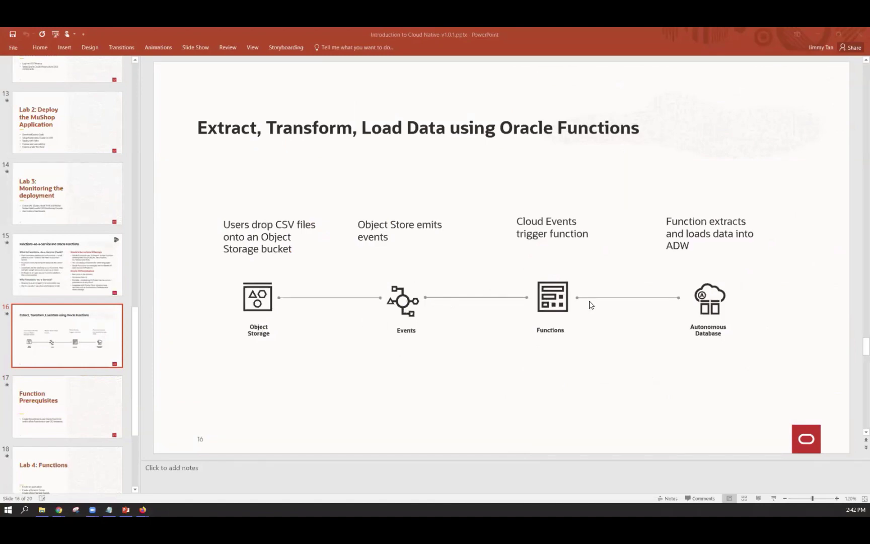
Return to the load_CSV_into_ADW Edit Rule page in Firefox.
key("alt+Tab")
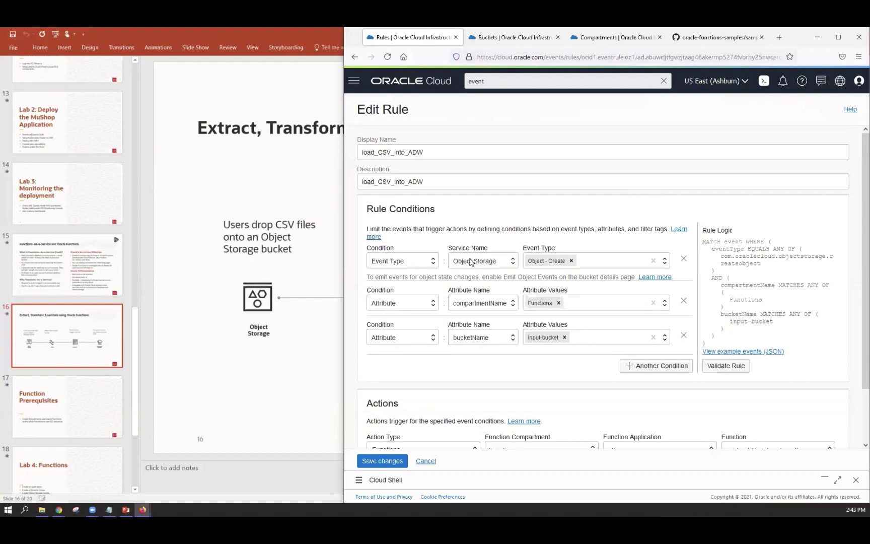
Check the rule keeps Object Storage as event service and Functions as action type.
left_click(513, 266)
scroll(513, 296, "down", 2)
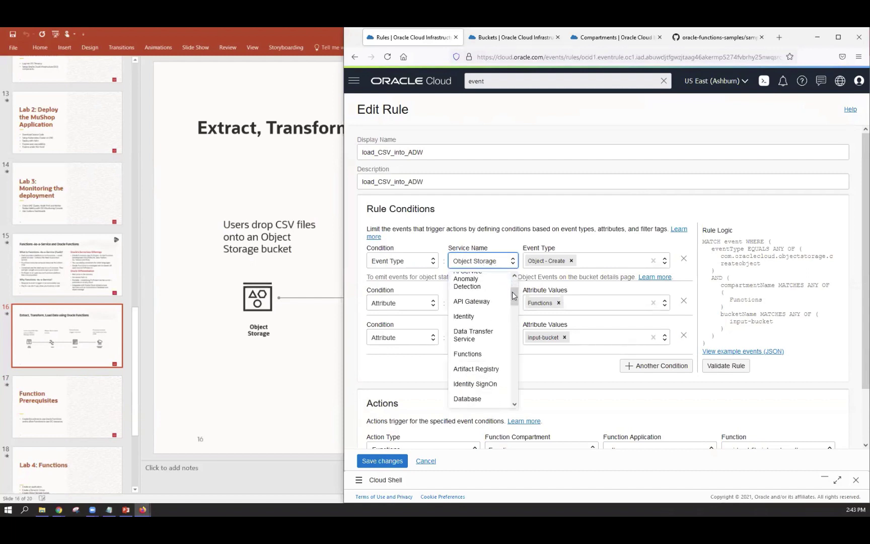
left_click_drag(513, 295, 522, 275)
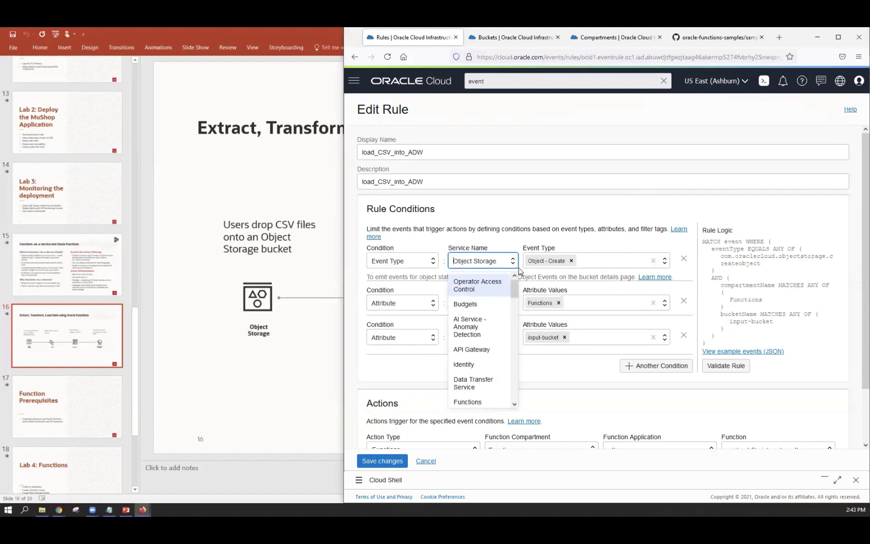
left_click(531, 211)
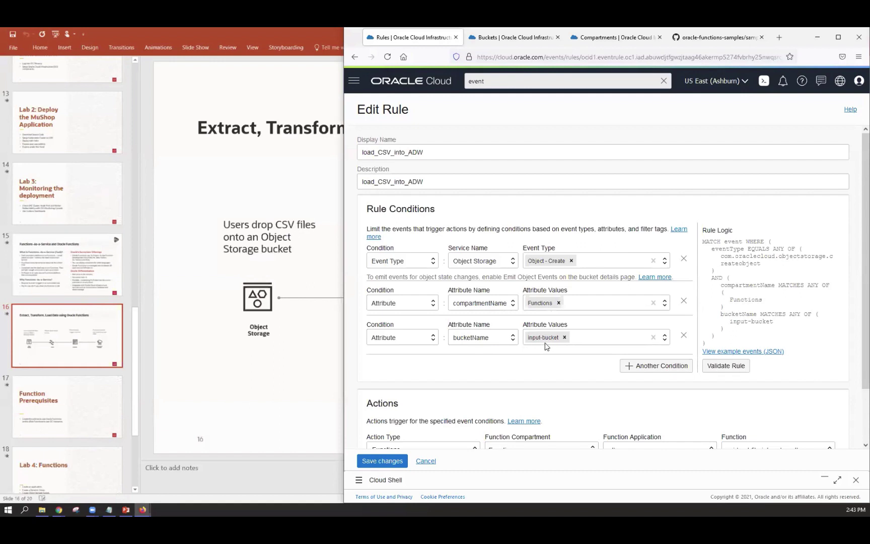
scroll(663, 269, "down", 2)
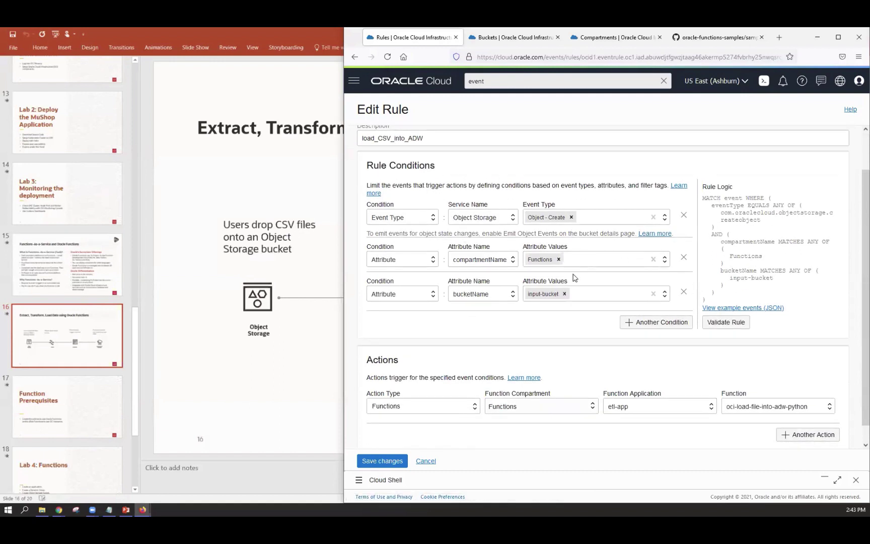
scroll(500, 187, "down", 1)
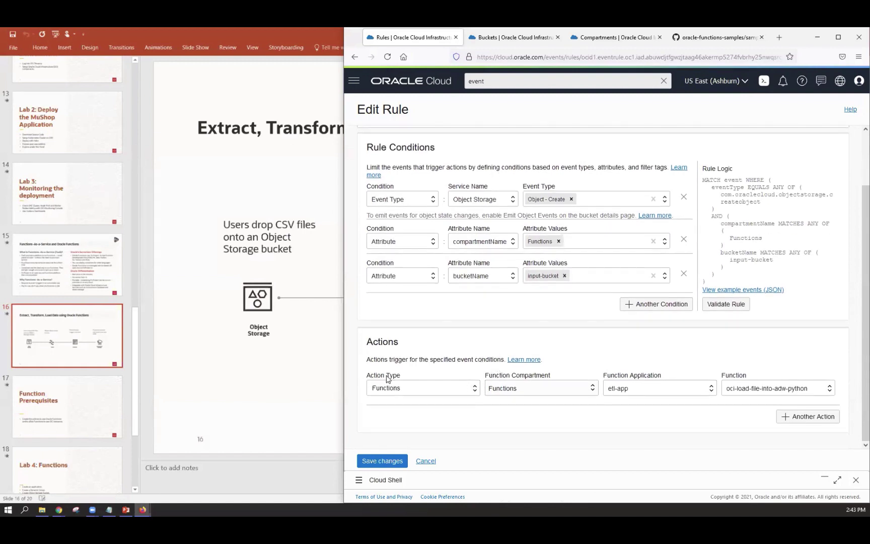
left_click(477, 391)
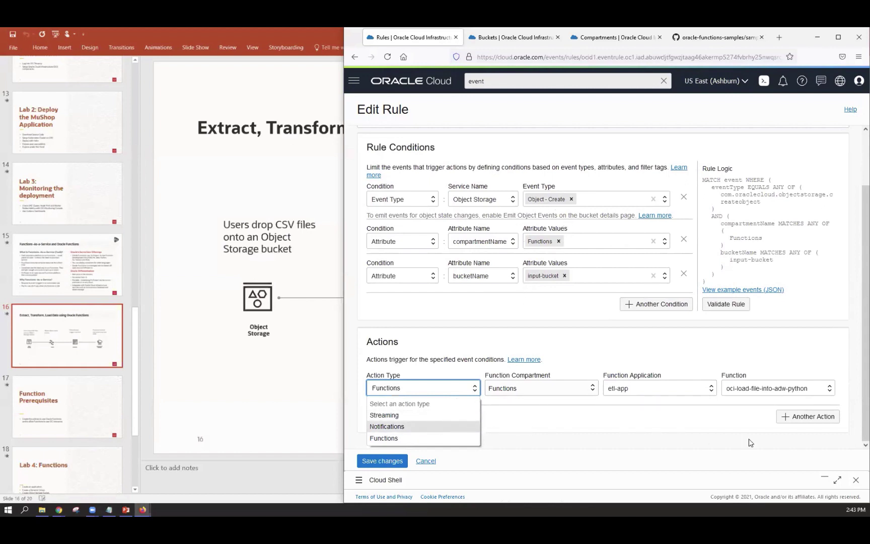
left_click(388, 439)
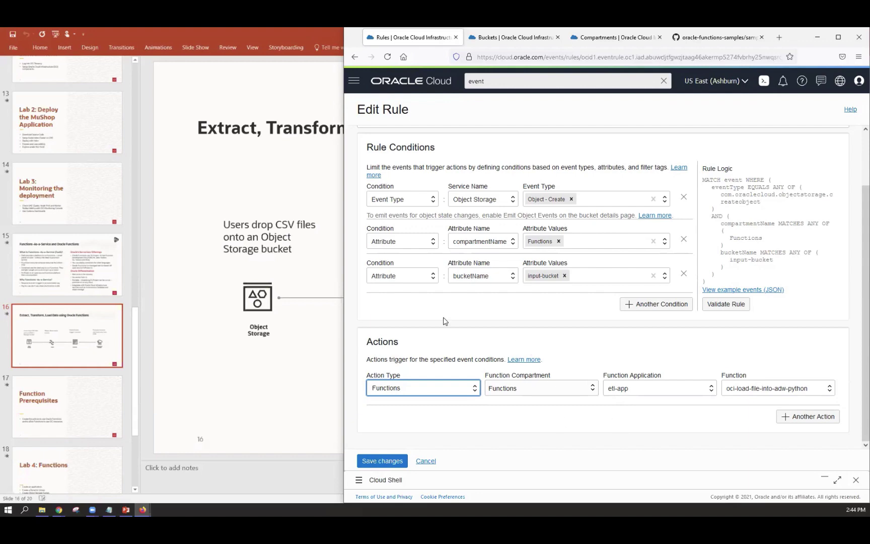
scroll(444, 321, "up", 2)
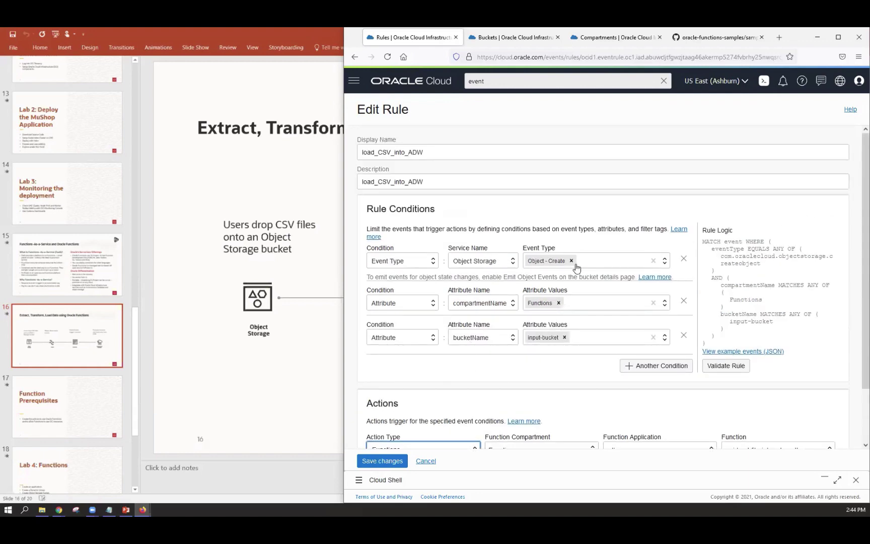
scroll(530, 218, "down", 3)
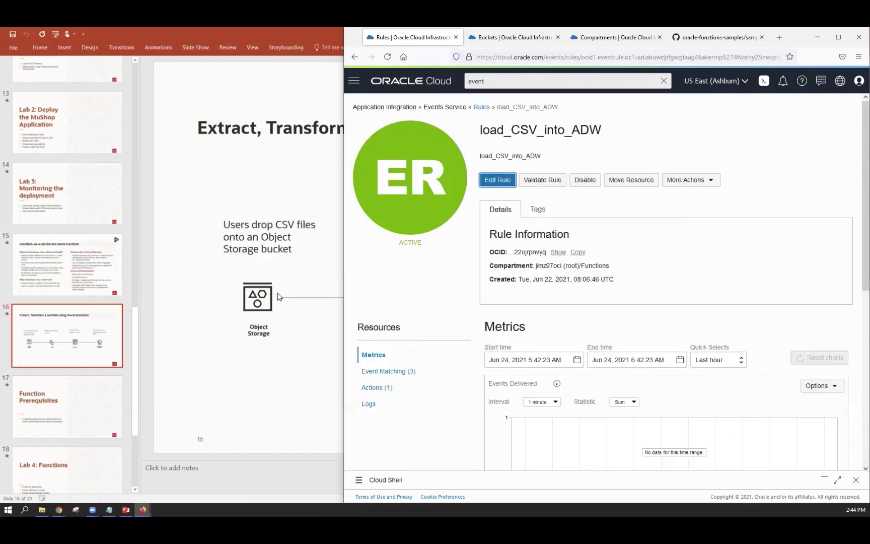
Expand the workshop's STEP 8 'Test the function' instructions and bring up the console's Storage services.
key("alt+Tab")
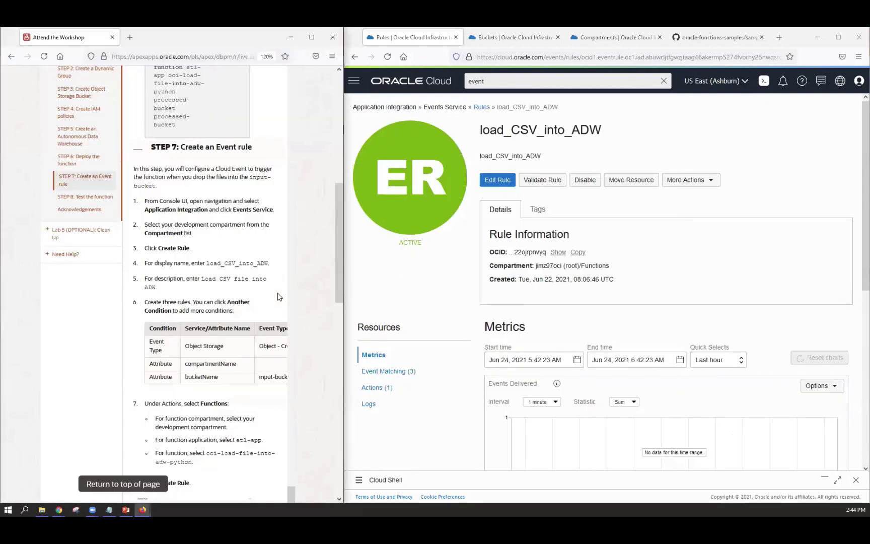
scroll(277, 296, "down", 3)
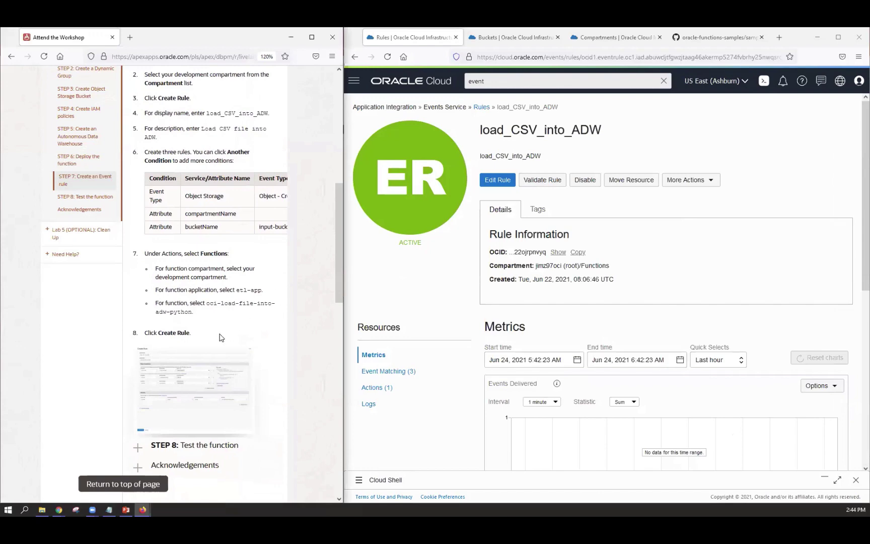
left_click(138, 448)
scroll(241, 356, "down", 5)
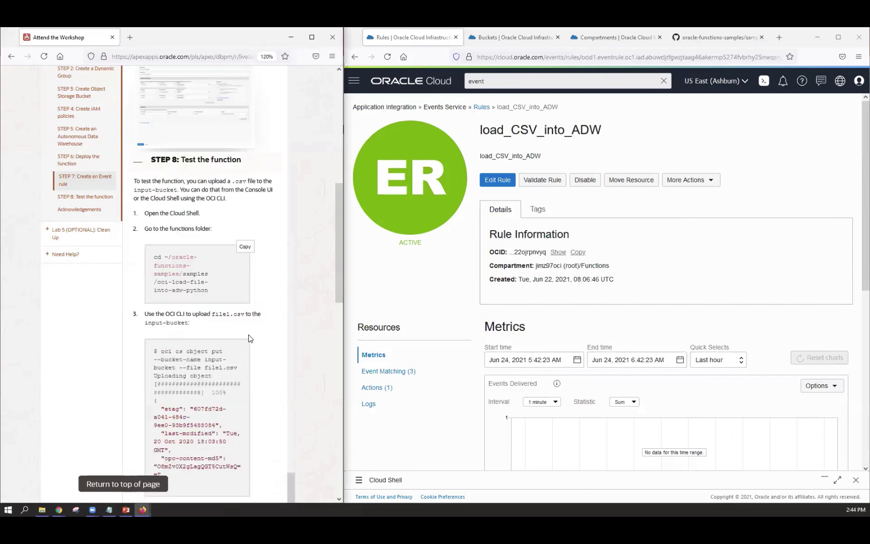
left_click(354, 82)
left_click(370, 171)
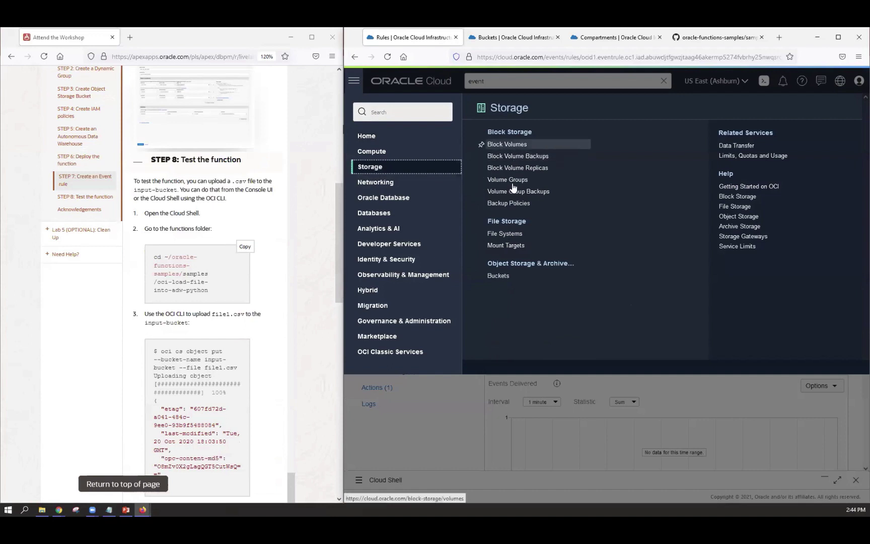
Go to Buckets, open the empty input-bucket and start an object upload.
left_click(565, 274)
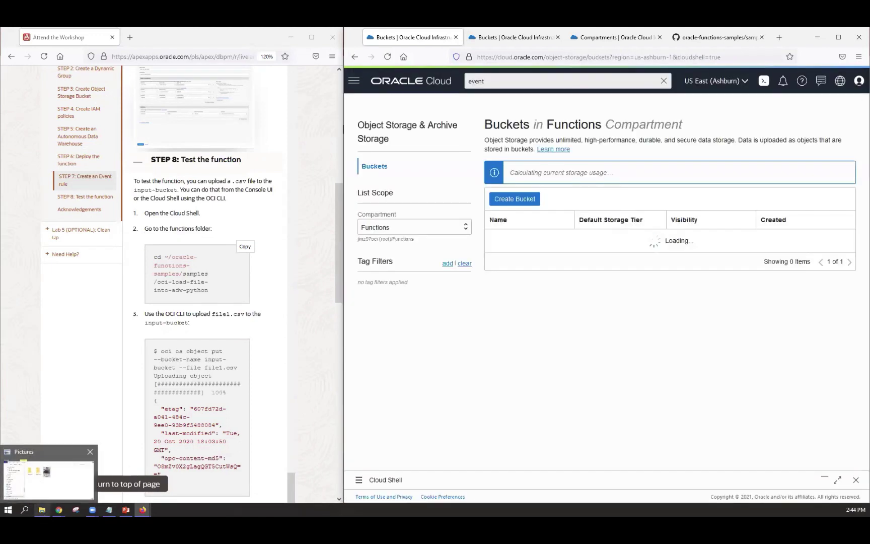
left_click(60, 450)
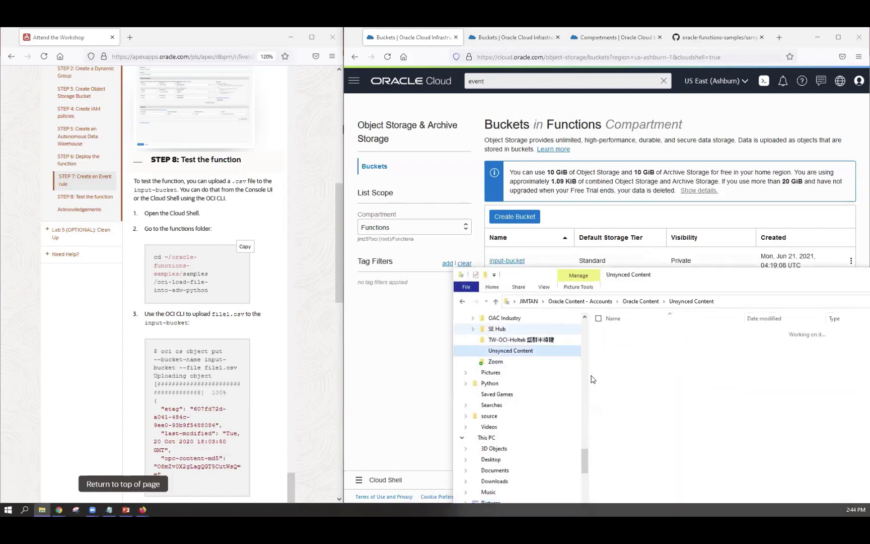
key("alt+F4")
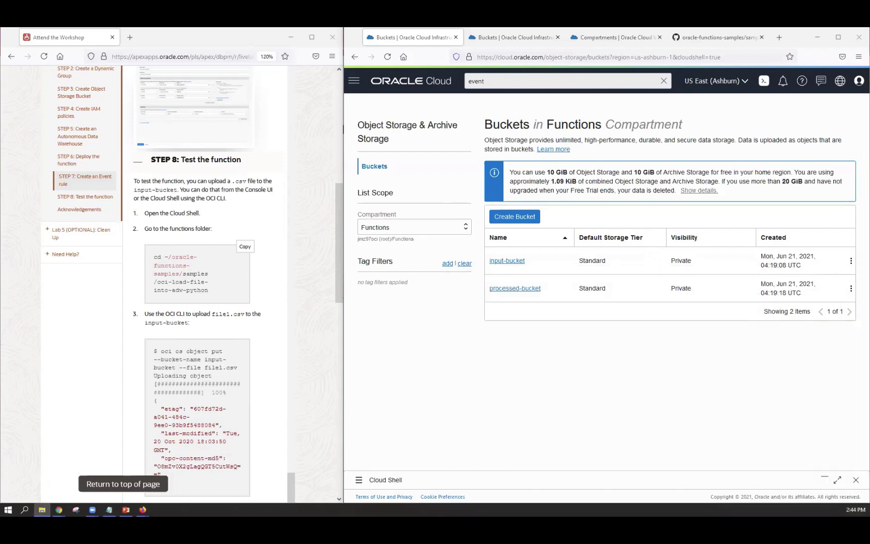
left_click(507, 261)
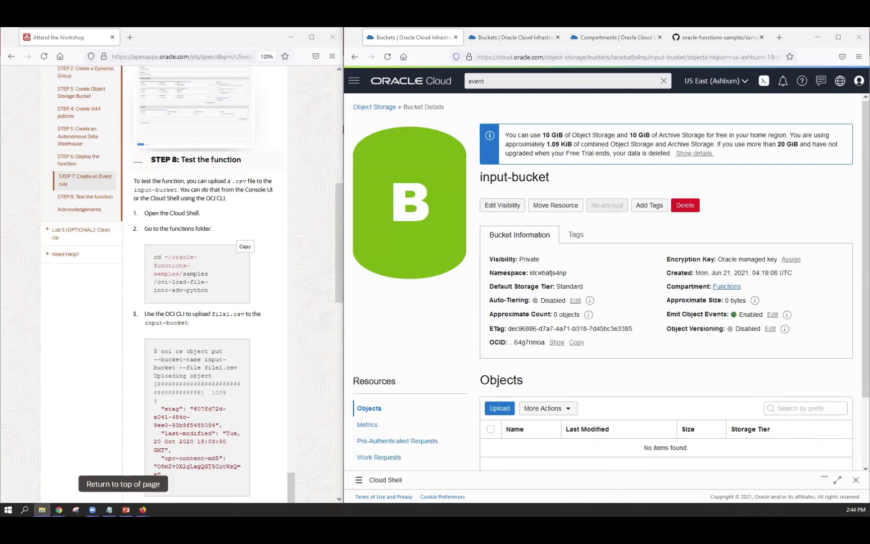
left_click(498, 409)
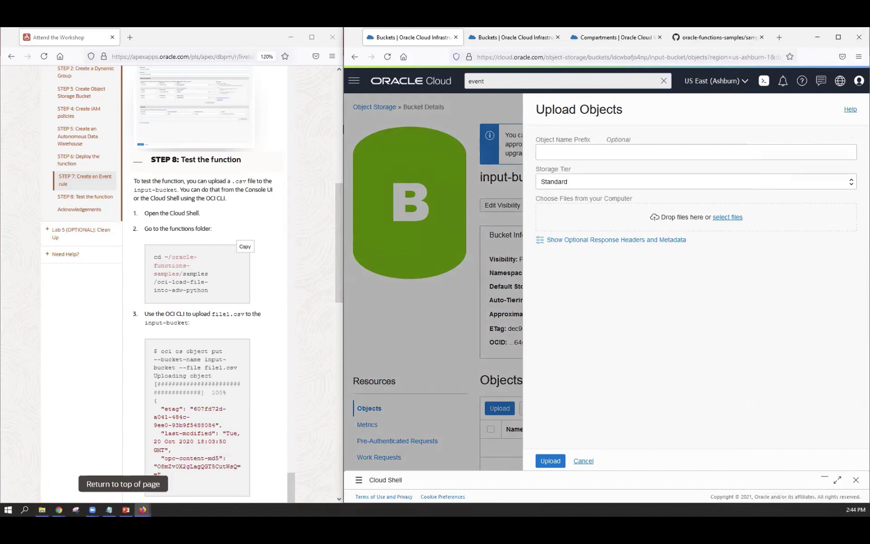
Drag file2.csv from the file browser into Upload Objects, upload it, and close the panel.
key("super+e")
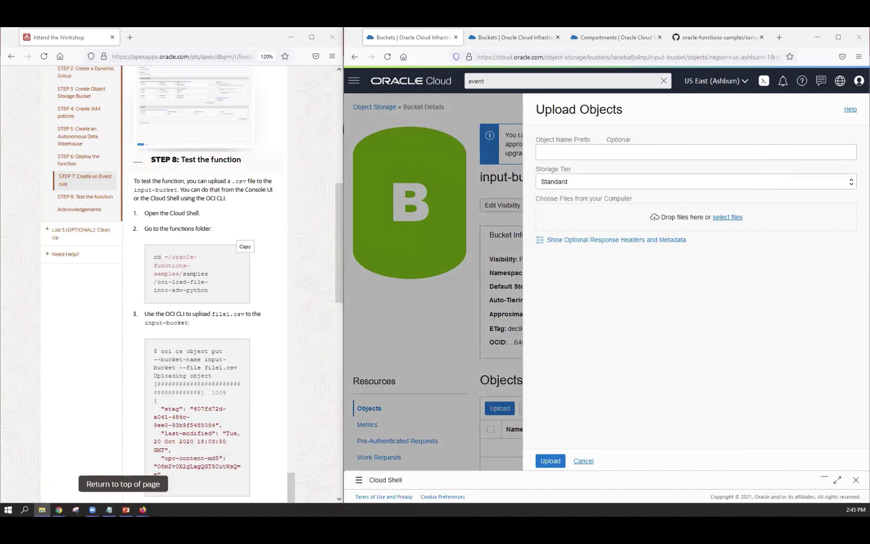
left_click_drag(746, 386, 721, 221)
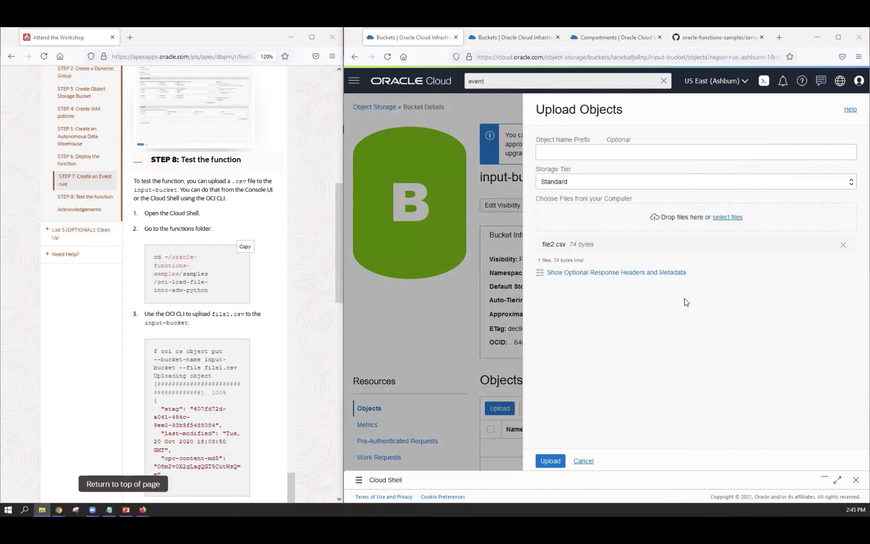
left_click(550, 461)
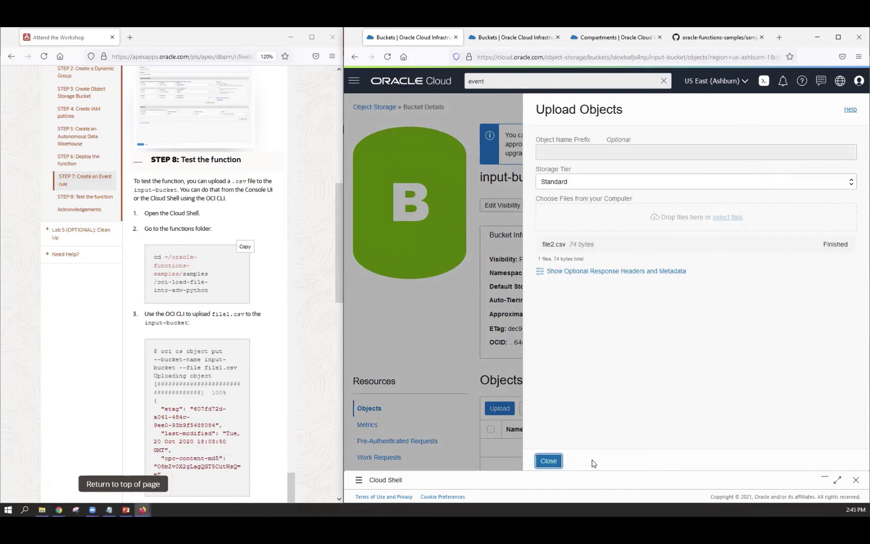
left_click(550, 460)
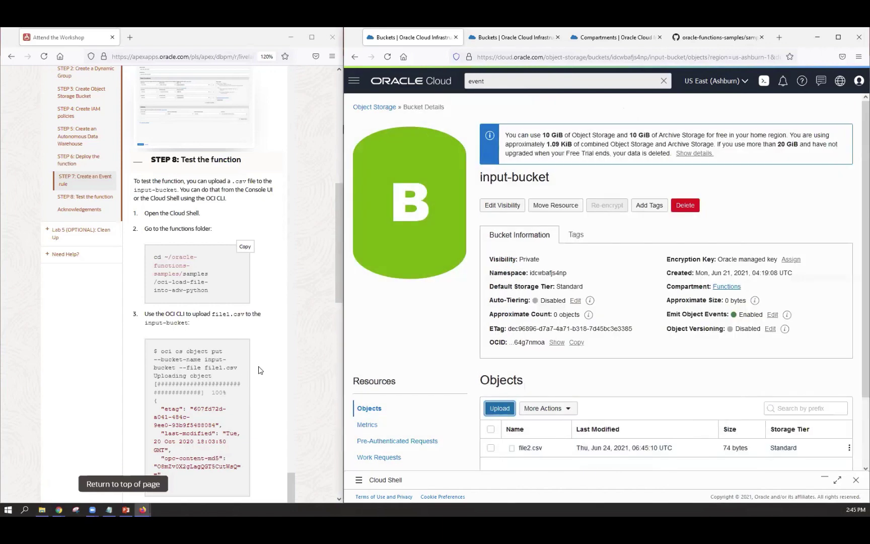
Scroll through the workshop instructions, then switch to the Demo compartment's details tab.
scroll(260, 368, "down", 1)
scroll(261, 368, "down", 4)
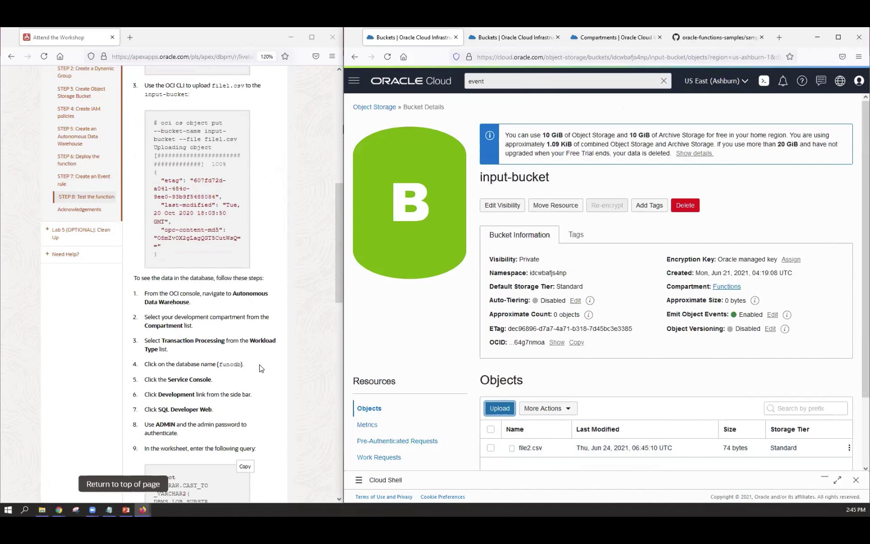
left_click_drag(339, 282, 331, 316)
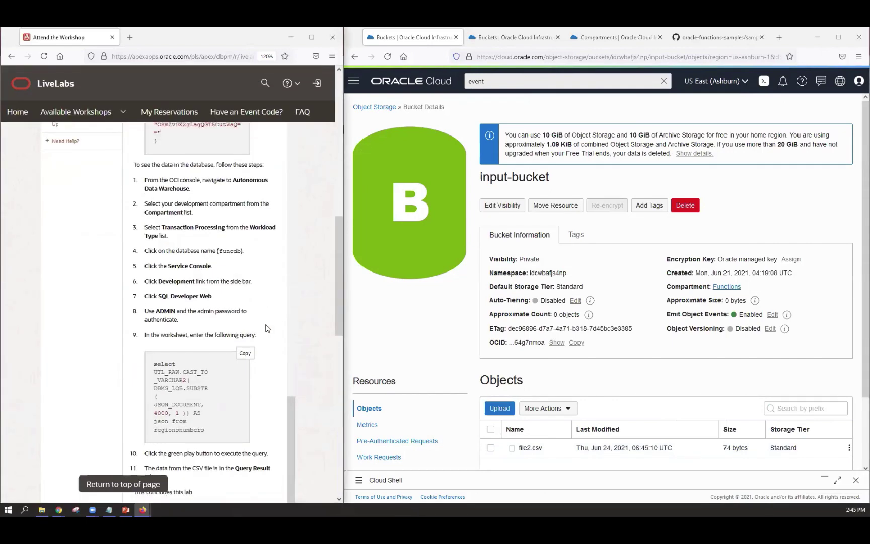
scroll(266, 327, "down", 2)
scroll(265, 312, "up", 3)
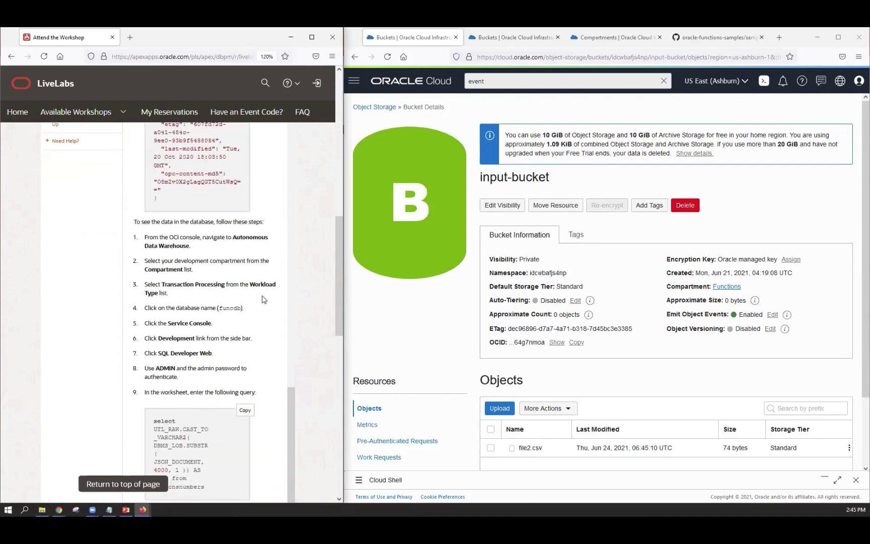
left_click(608, 37)
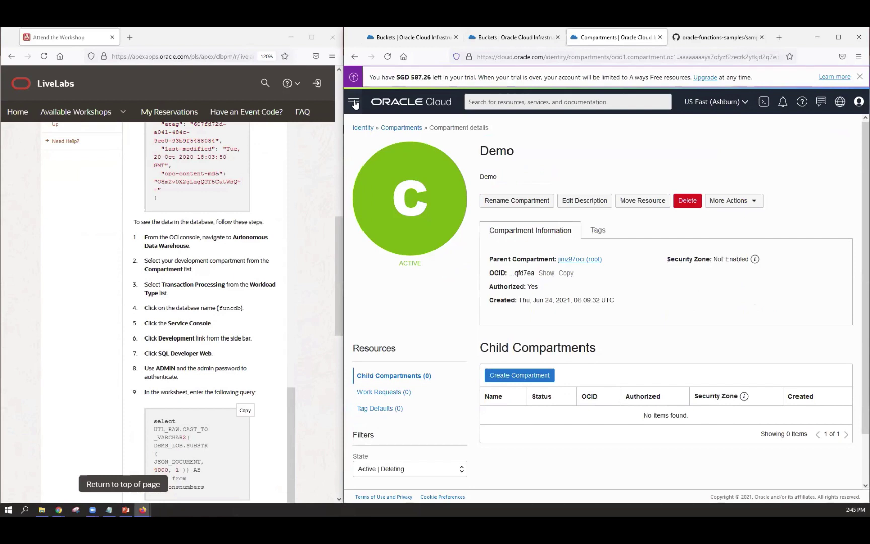
In Autonomous Data Warehouse, filter to the Functions compartment with All workload types and open funcdb.
left_click(355, 105)
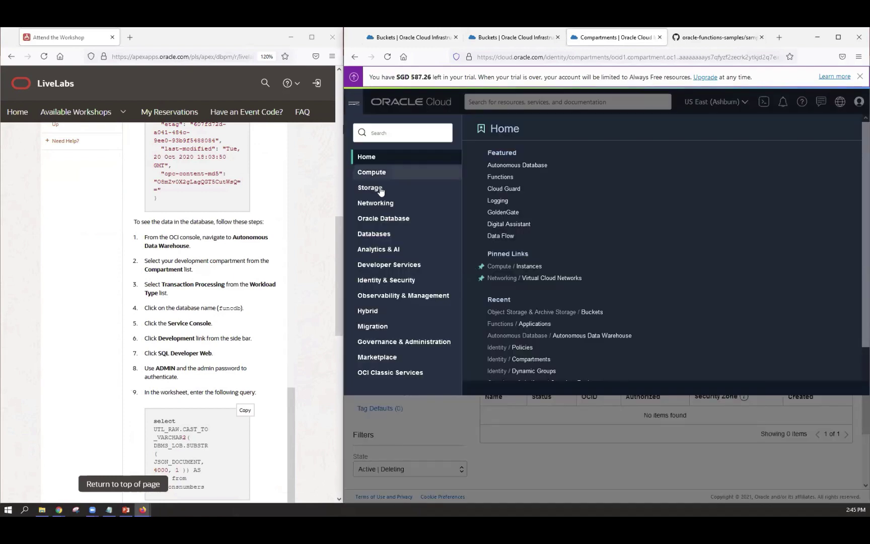
left_click(398, 218)
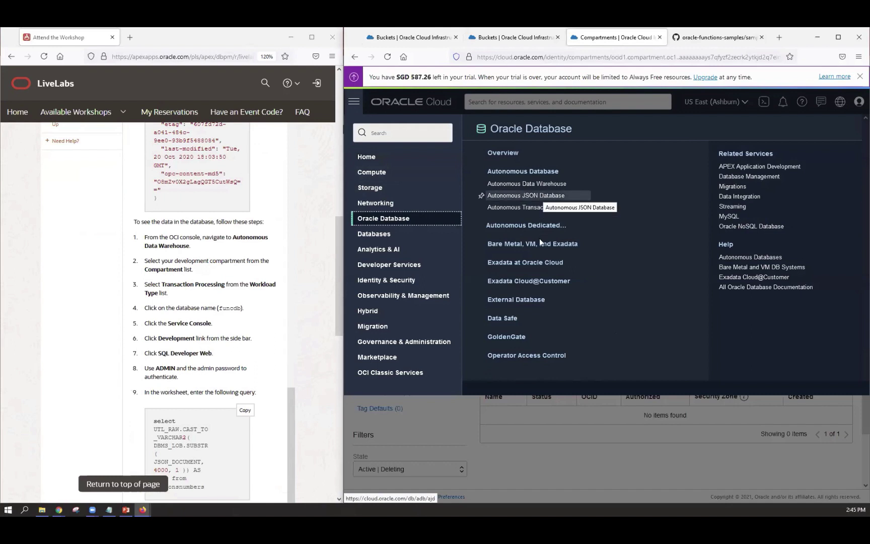
left_click(537, 185)
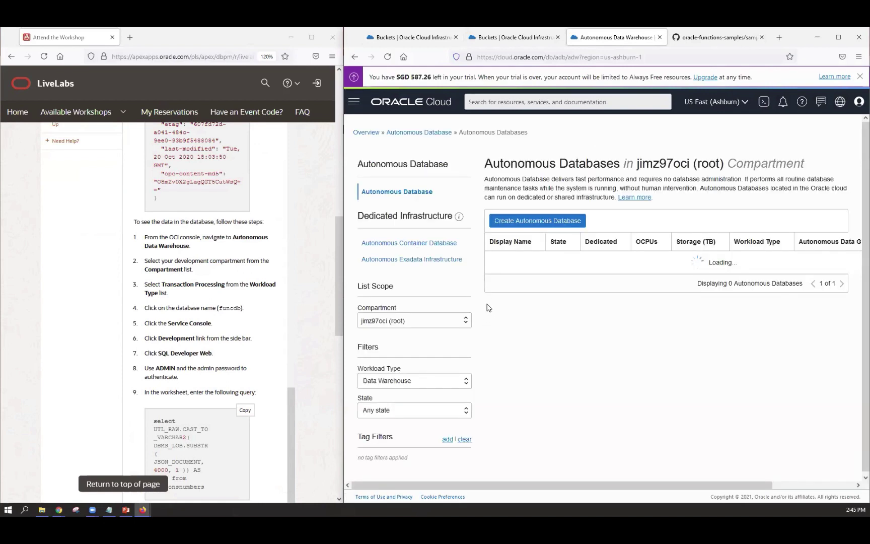
left_click(464, 322)
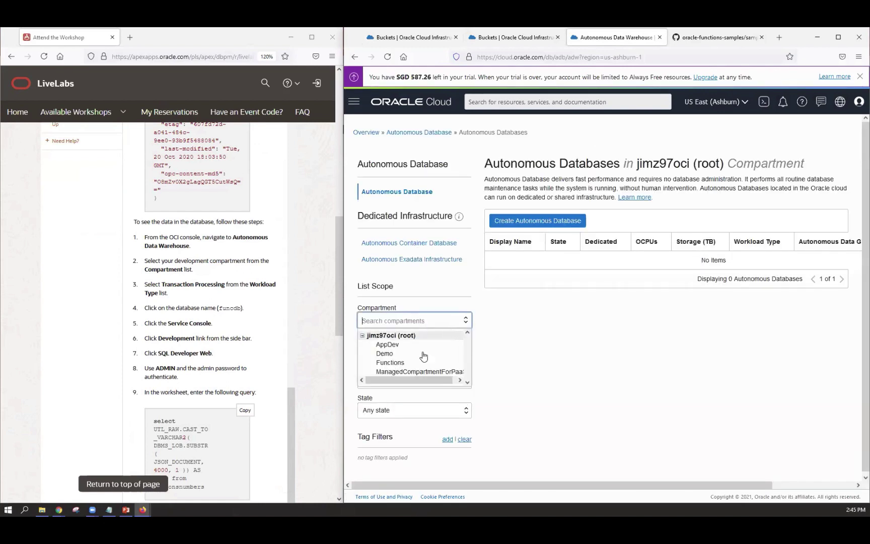
left_click(387, 354)
left_click(454, 321)
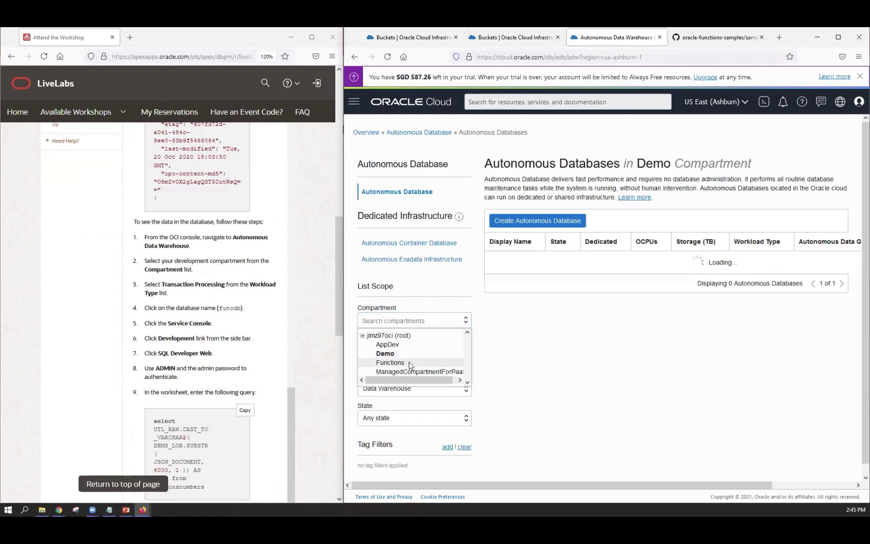
left_click(409, 363)
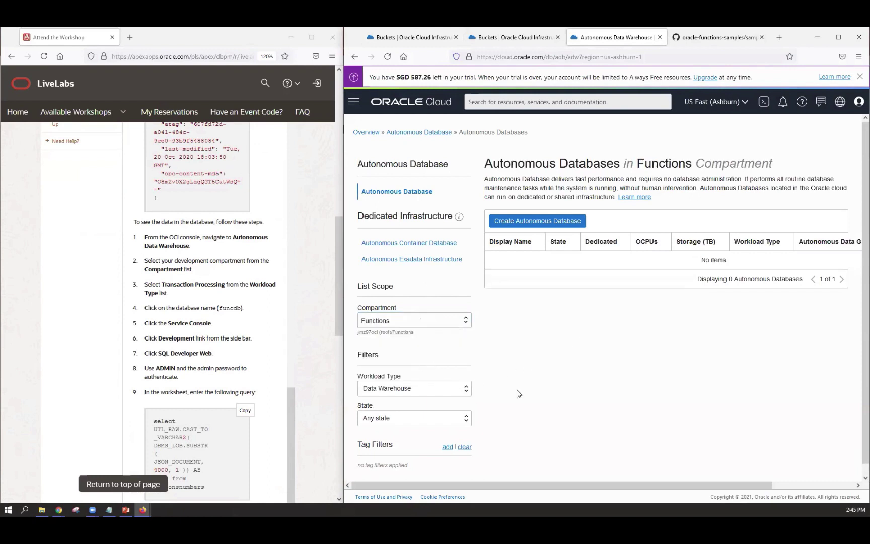
left_click(464, 389)
left_click(417, 404)
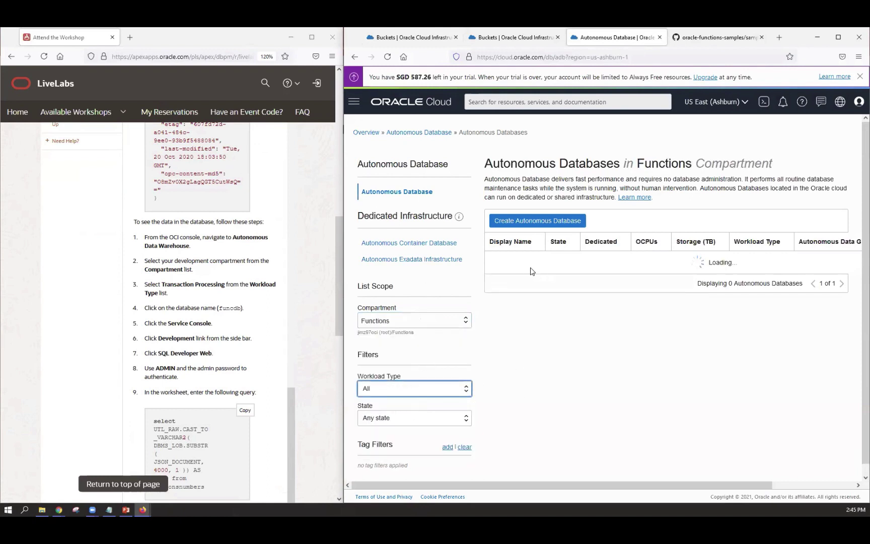
left_click(501, 274)
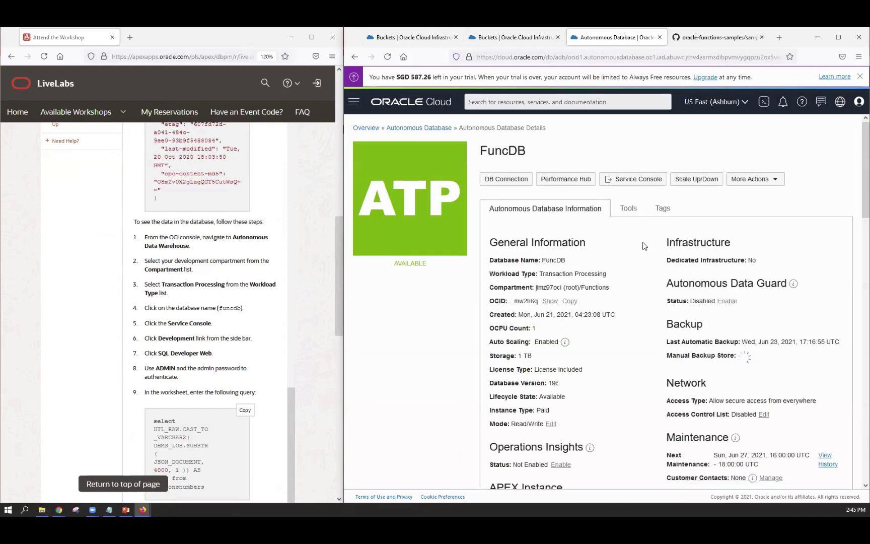
Launch Database Actions from FuncDB's Tools tab.
left_click(629, 209)
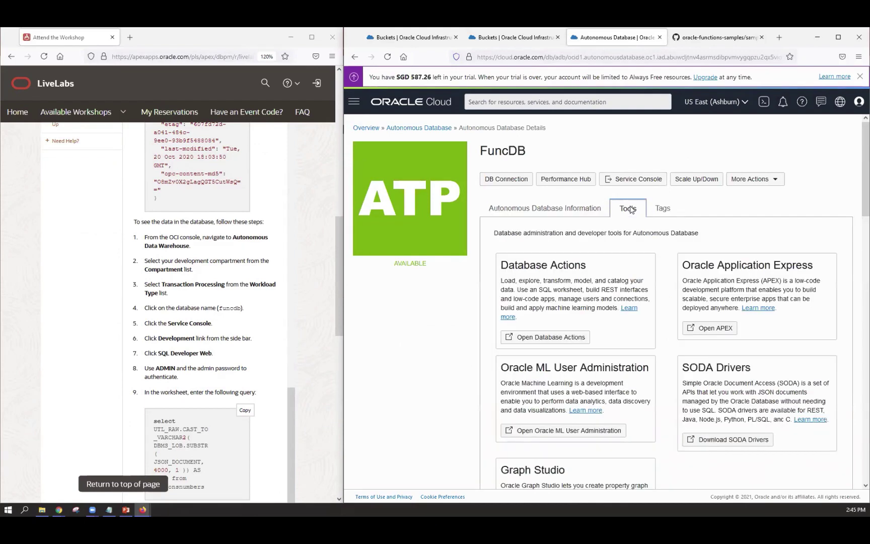
left_click(549, 338)
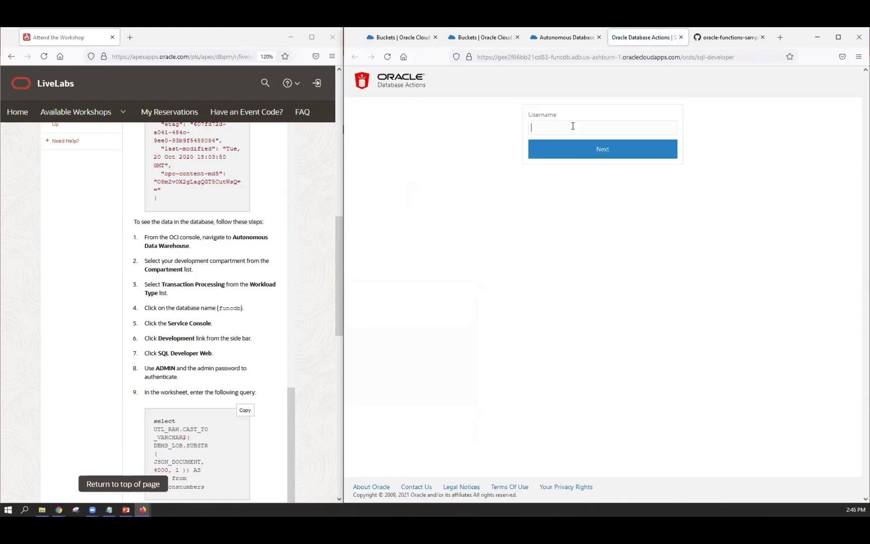
Sign in as ADMIN with the account password, declining Firefox's offer to save the login.
left_click(603, 156)
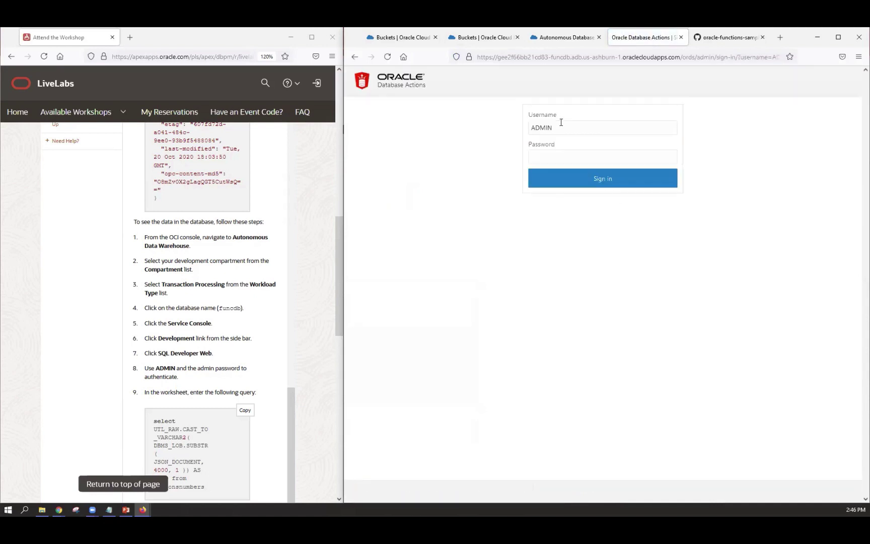
left_click(566, 157)
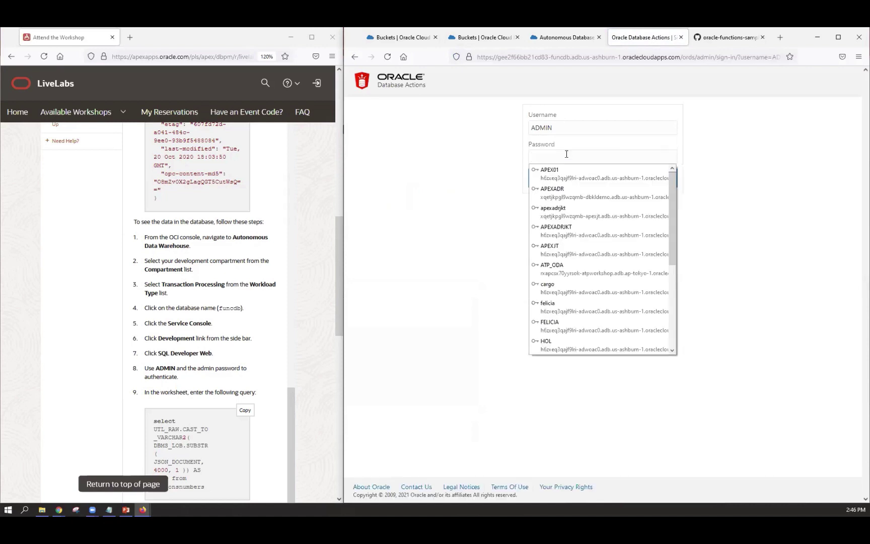
type("•••")
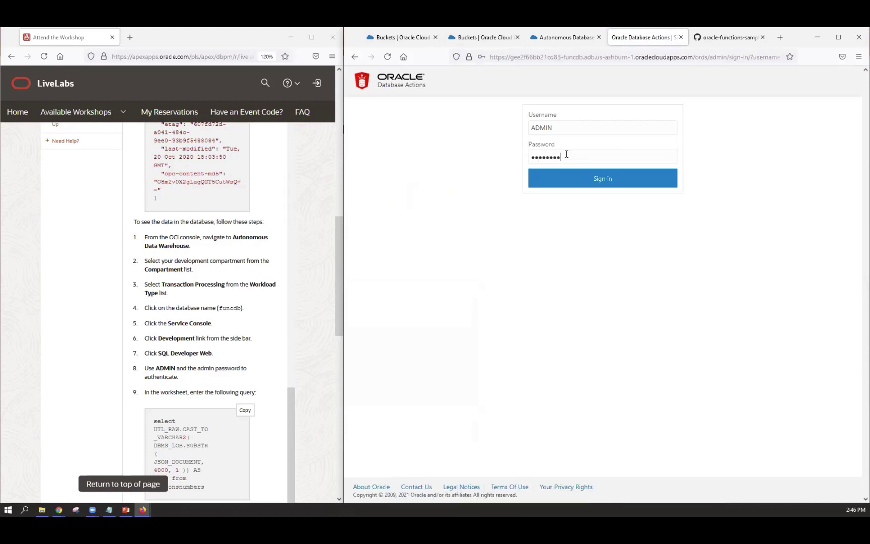
key("Return")
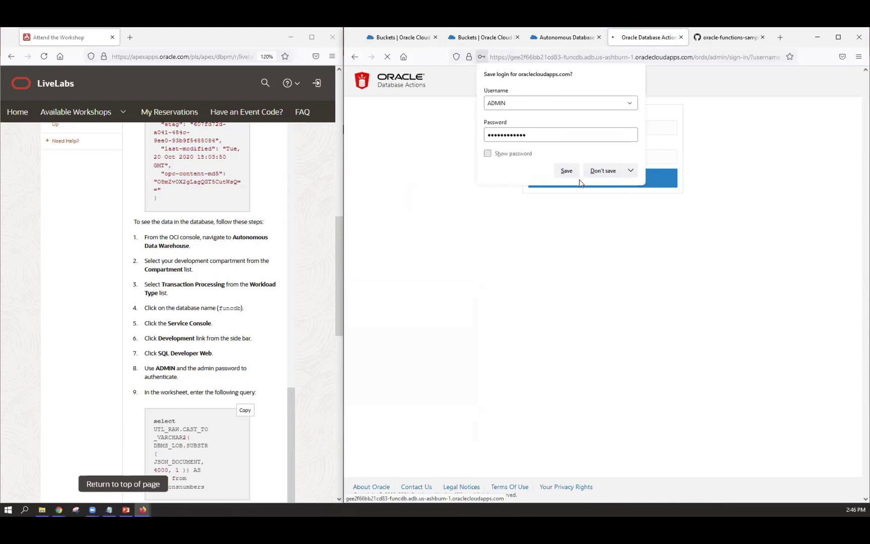
left_click(606, 172)
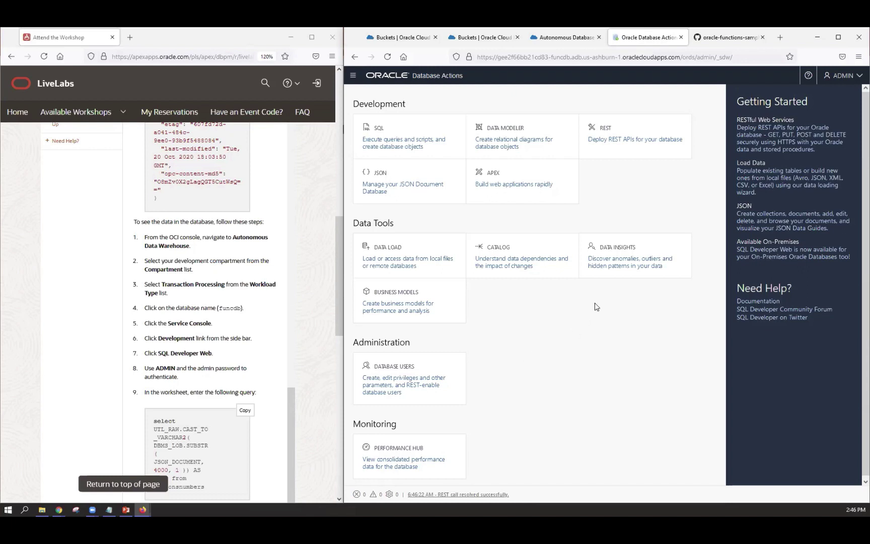
List the regionsnumbers collection's JSON documents, such as EMEA with 7, 8, 9, and minimize the file2.csv spreadsheet.
left_click(385, 186)
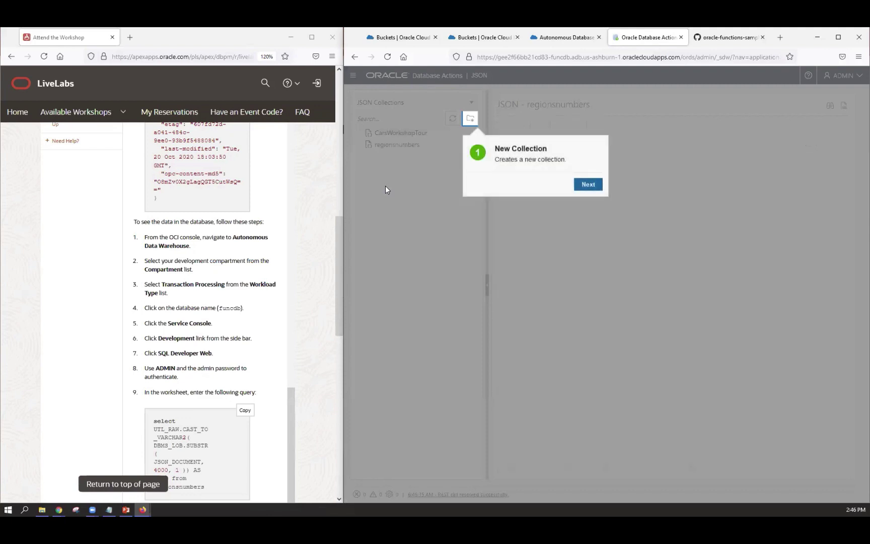
left_click(603, 146)
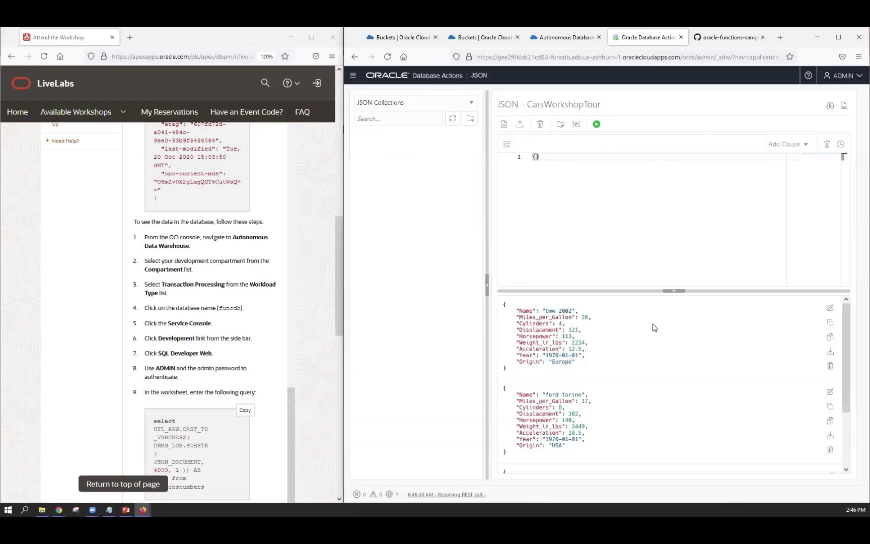
left_click(403, 134)
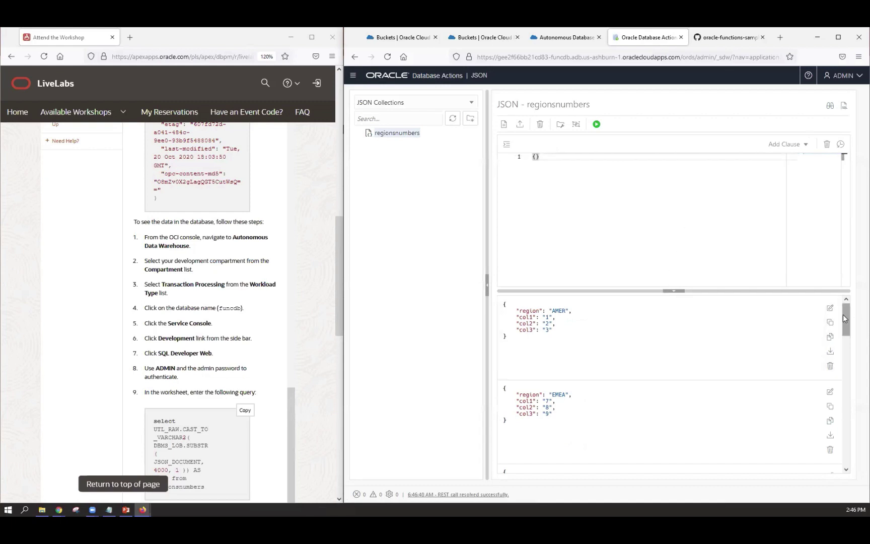
scroll(846, 325, "down", 2)
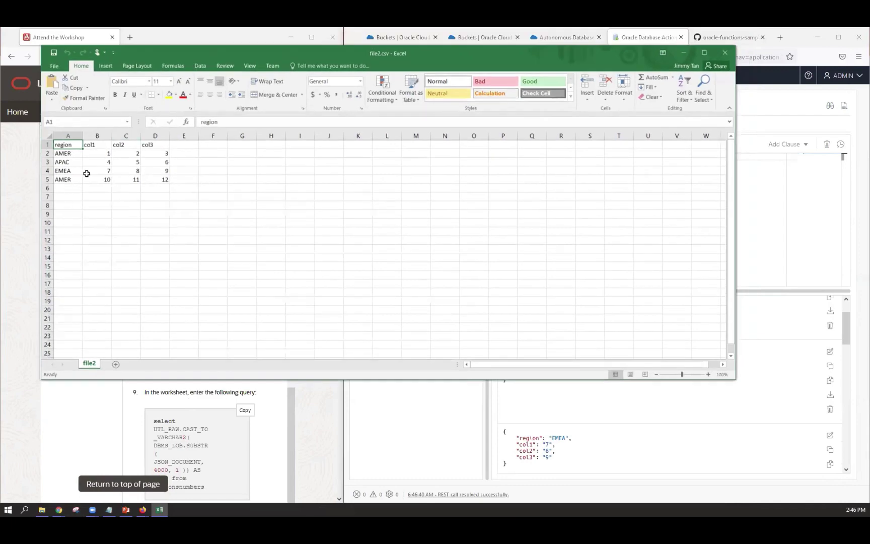
left_click(683, 53)
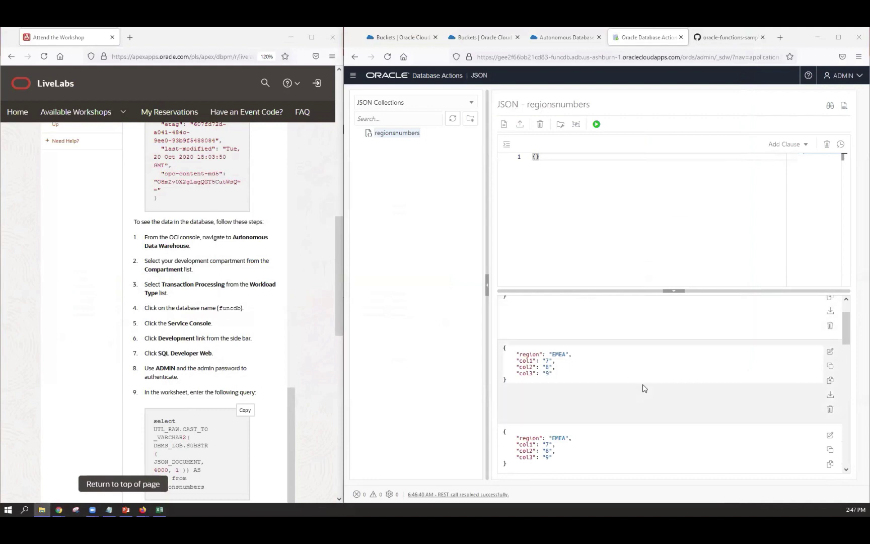
Switch to the PowerPoint presentation and display slide 18, 'Lab 4: Functions'.
scroll(643, 387, "down", 2)
scroll(233, 369, "down", 3)
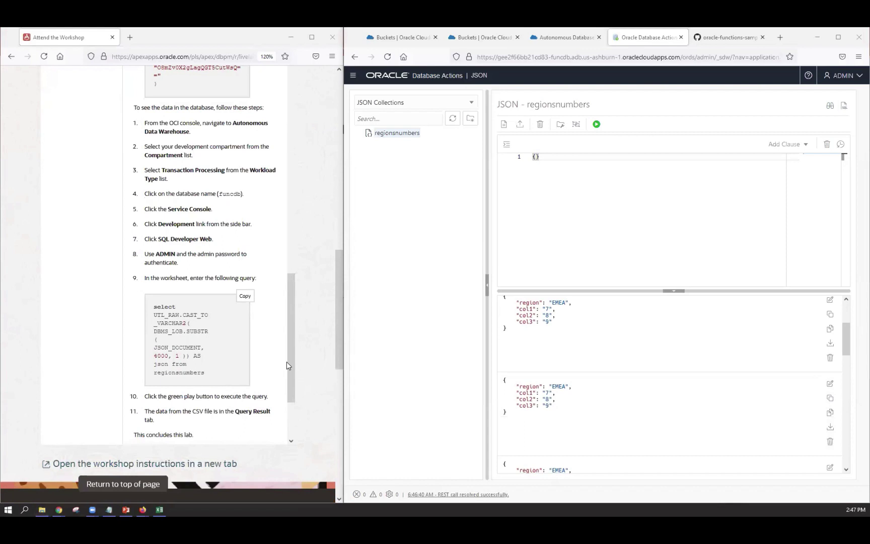
key("alt+Tab")
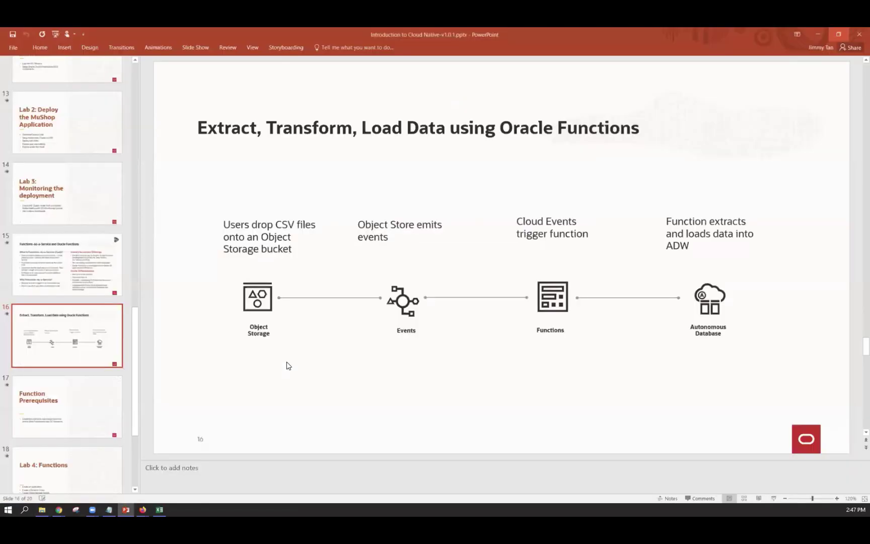
scroll(98, 396, "down", 3)
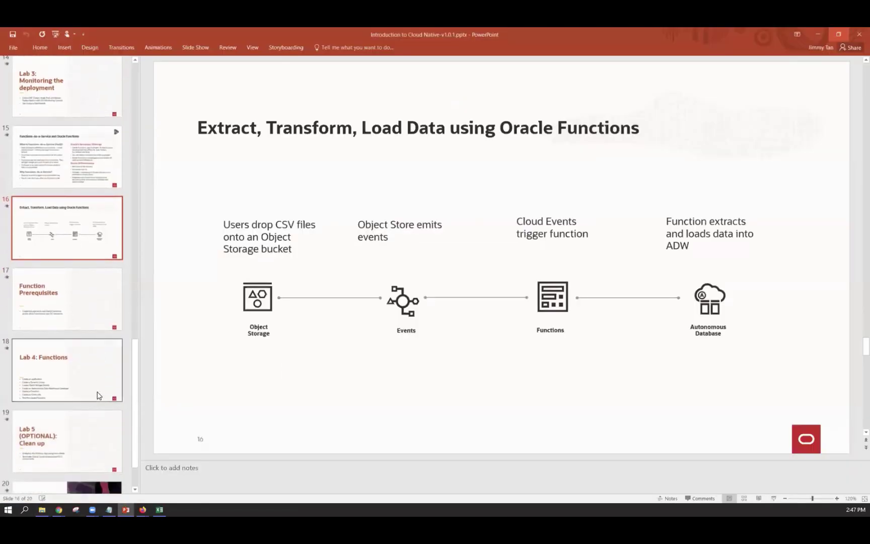
left_click(93, 353)
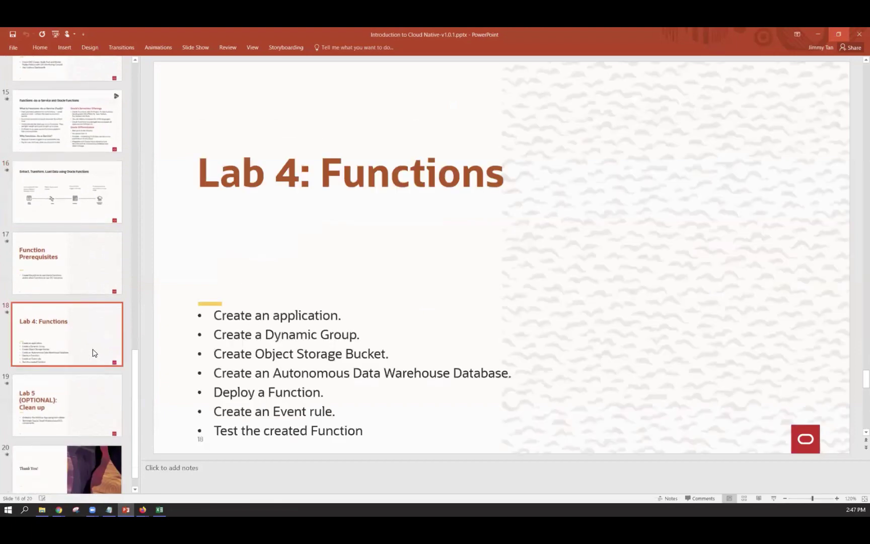